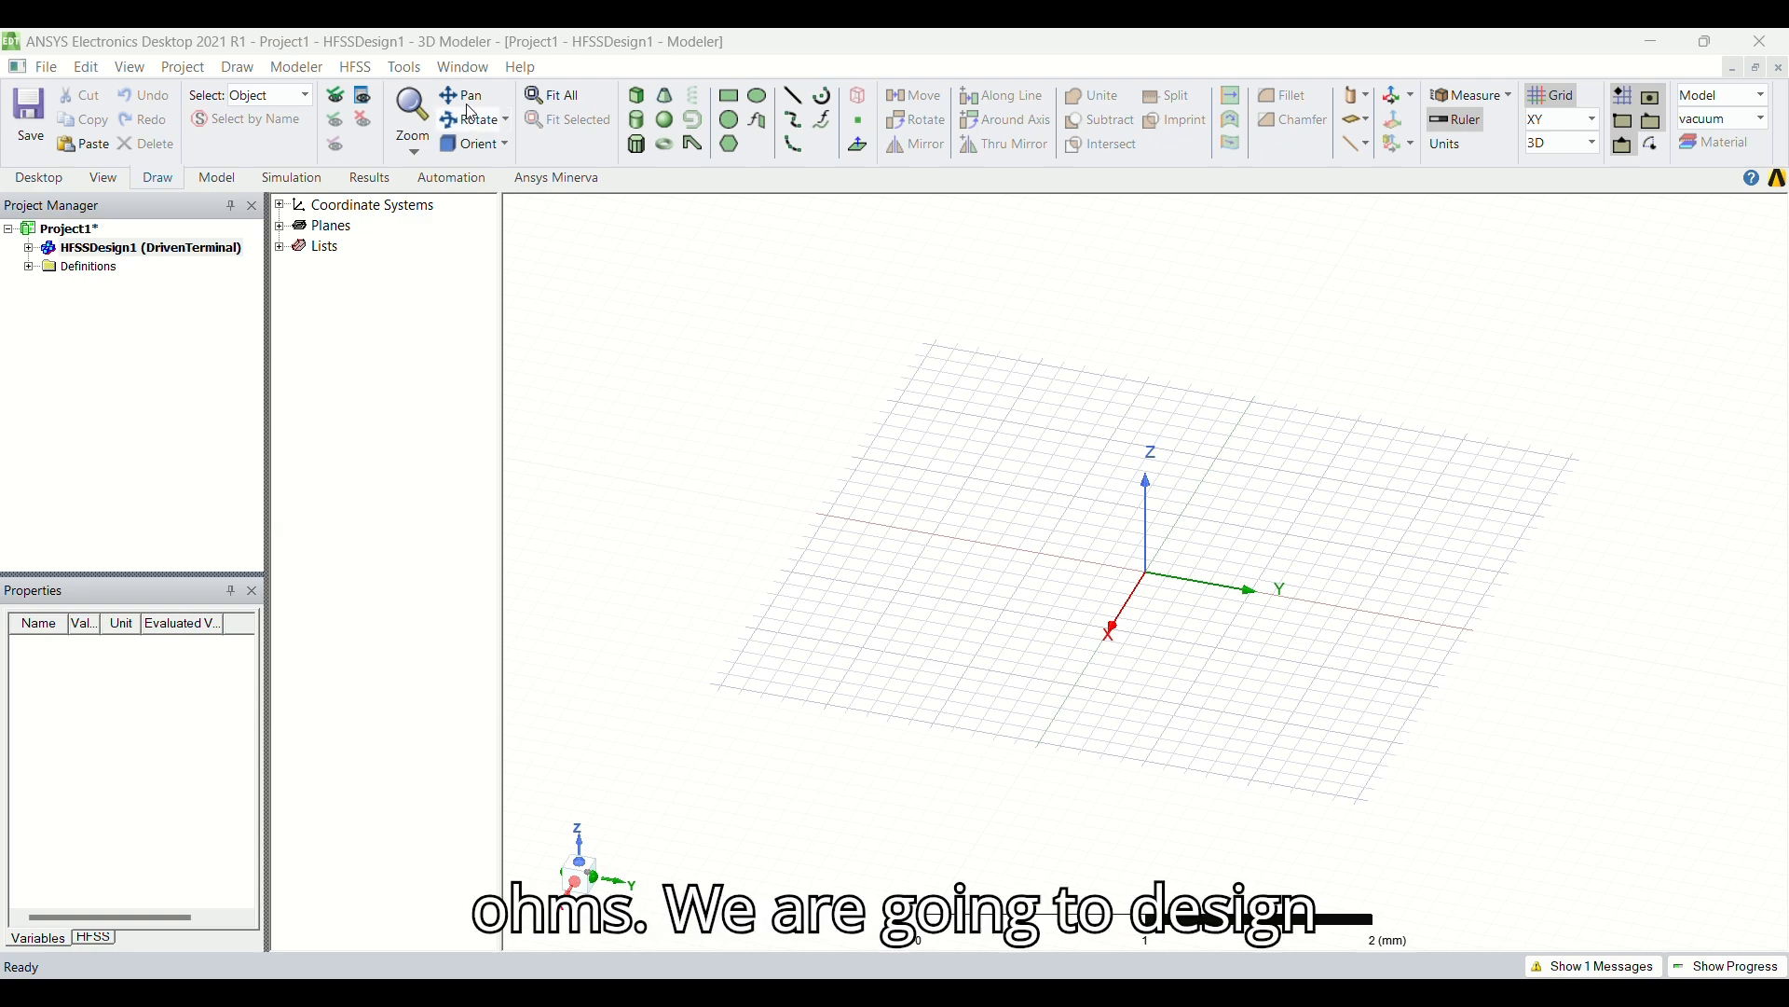
# - Confirm Terminal with Network Analysis as the design's solution type
pyautogui.click(357, 73)
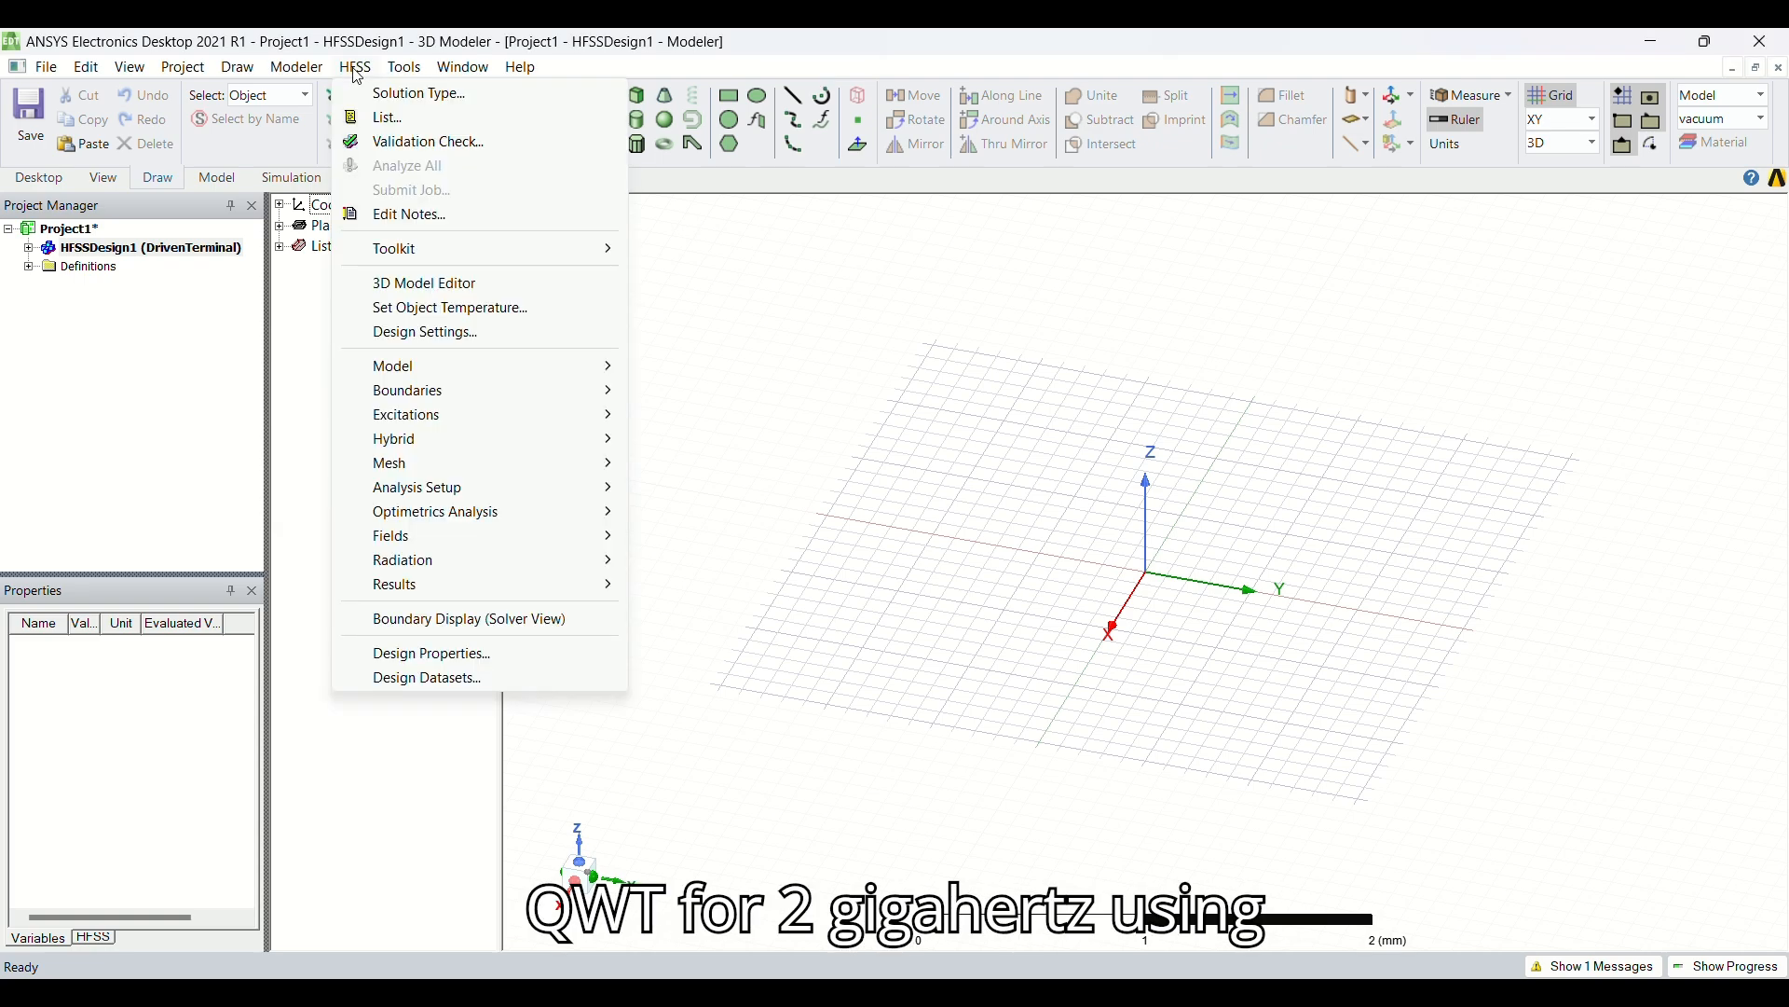
pyautogui.click(396, 97)
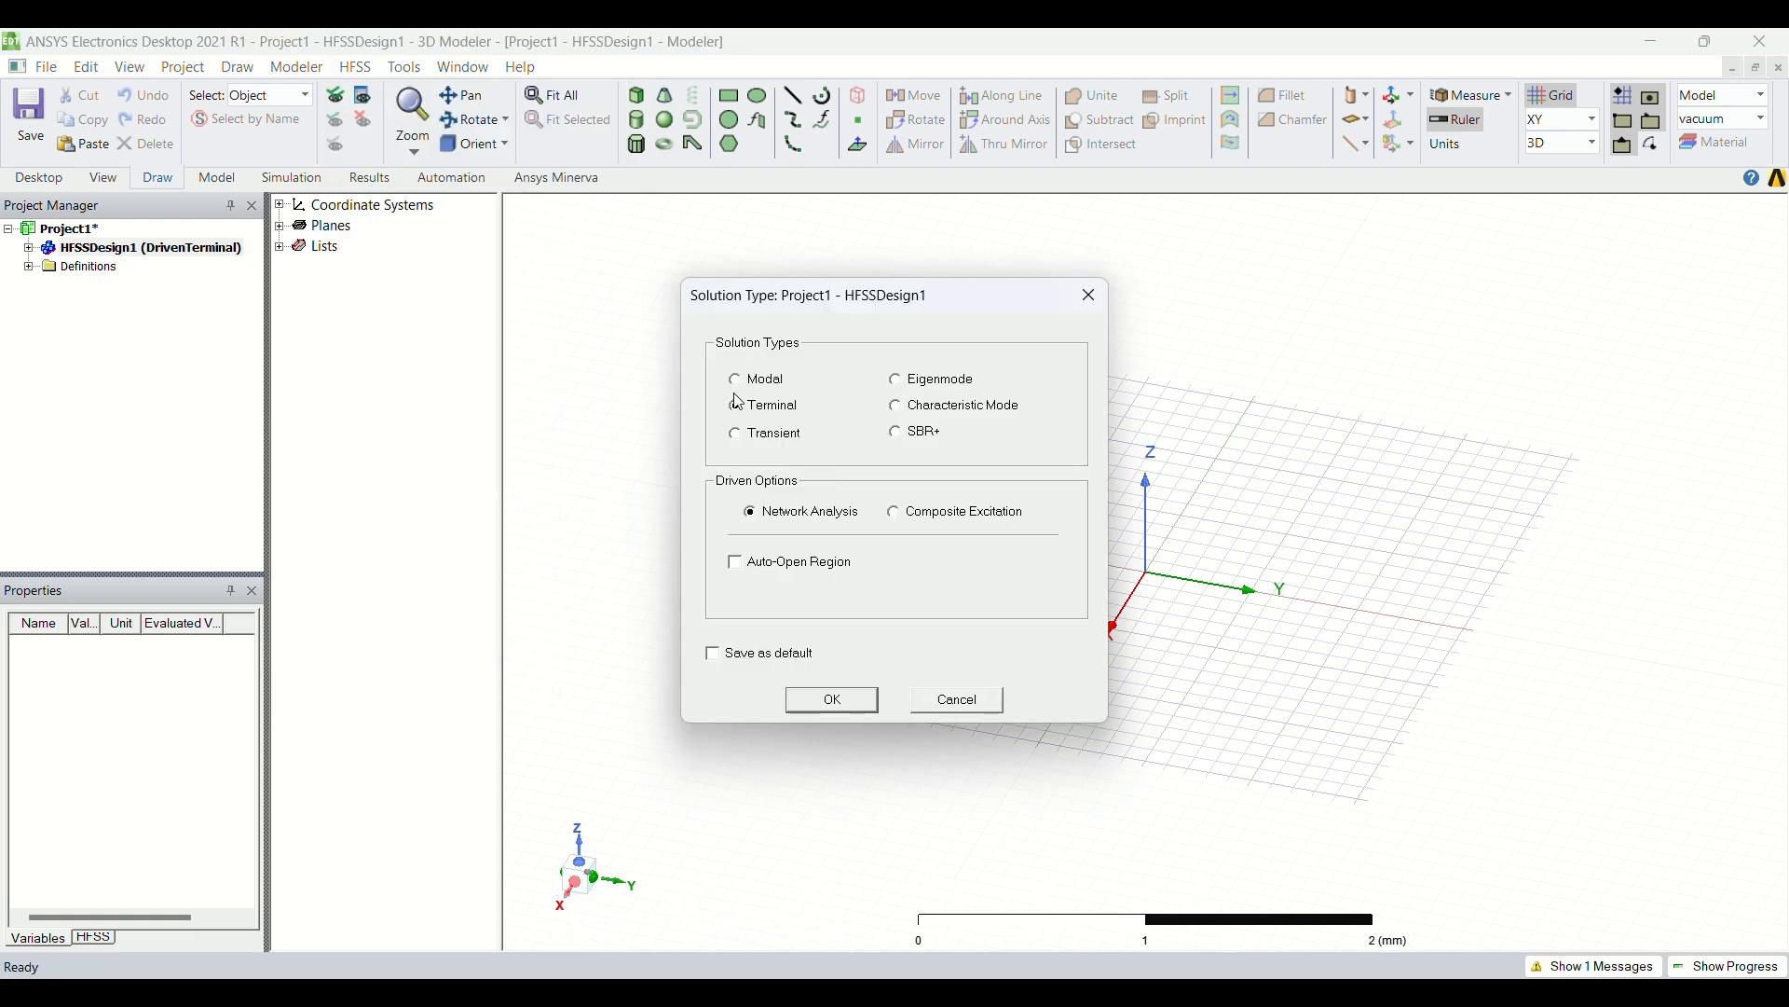
pyautogui.click(846, 701)
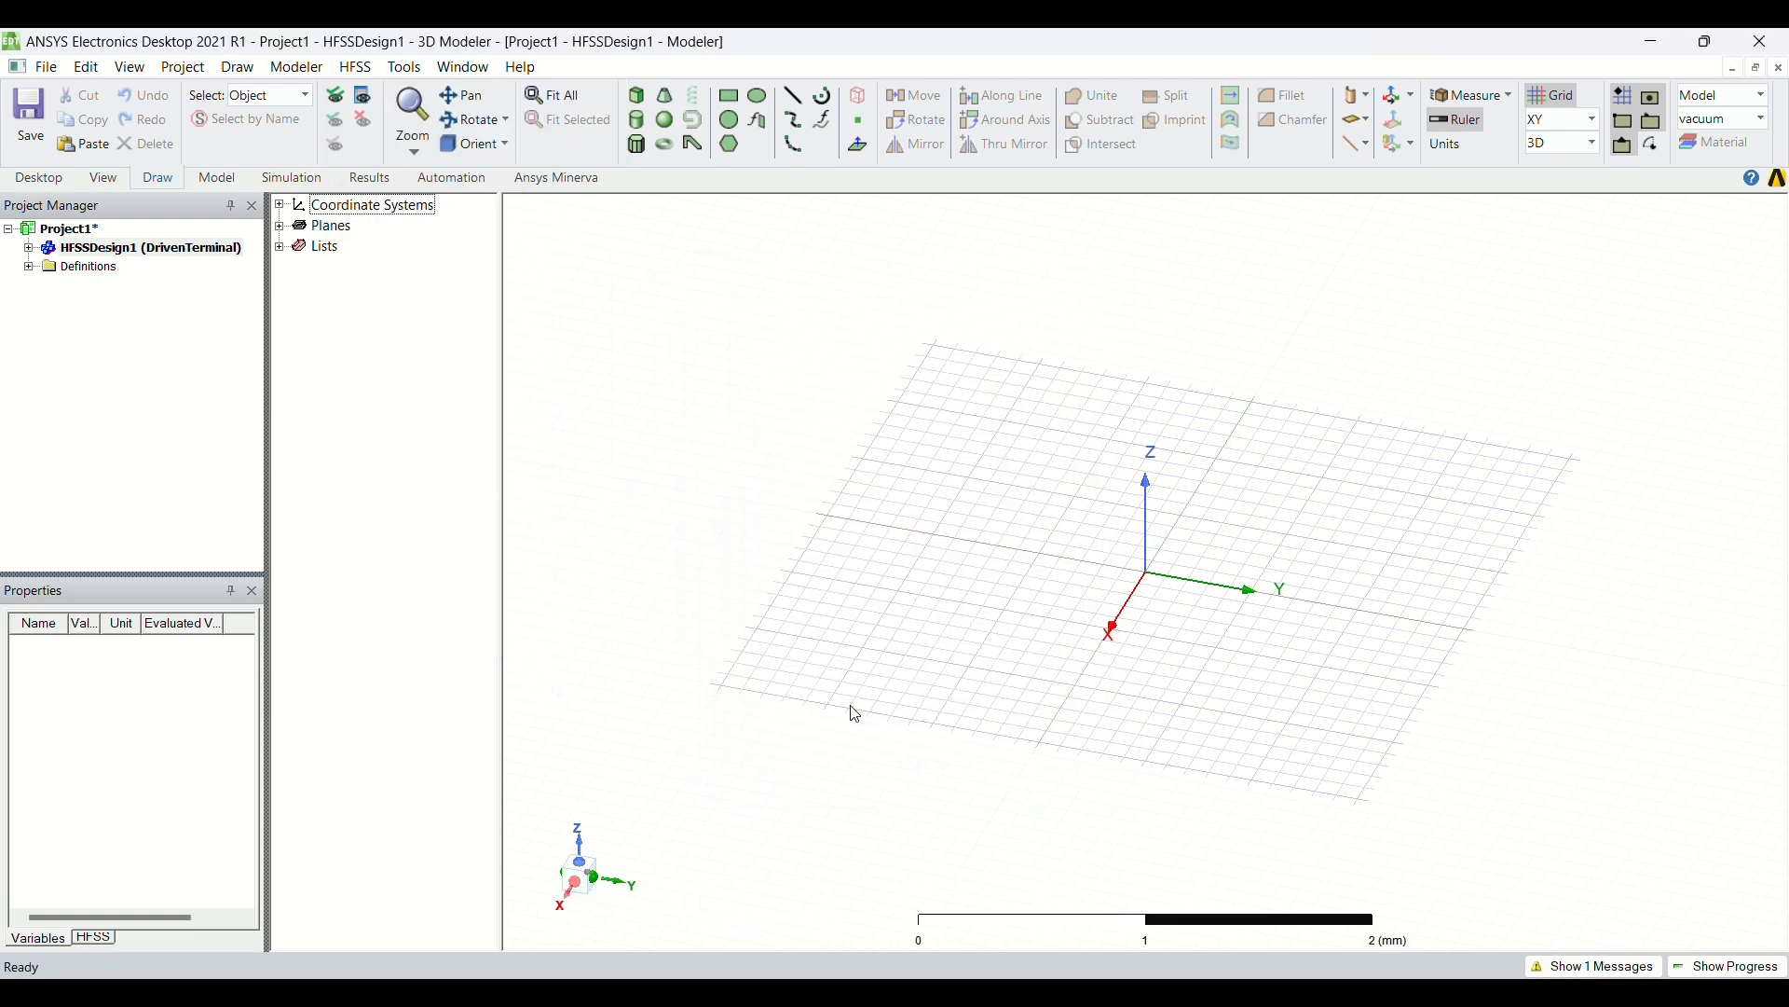
# - Draw a rectangle about 2 mm by 1.1 mm on the XY plane around the origin
pyautogui.click(729, 96)
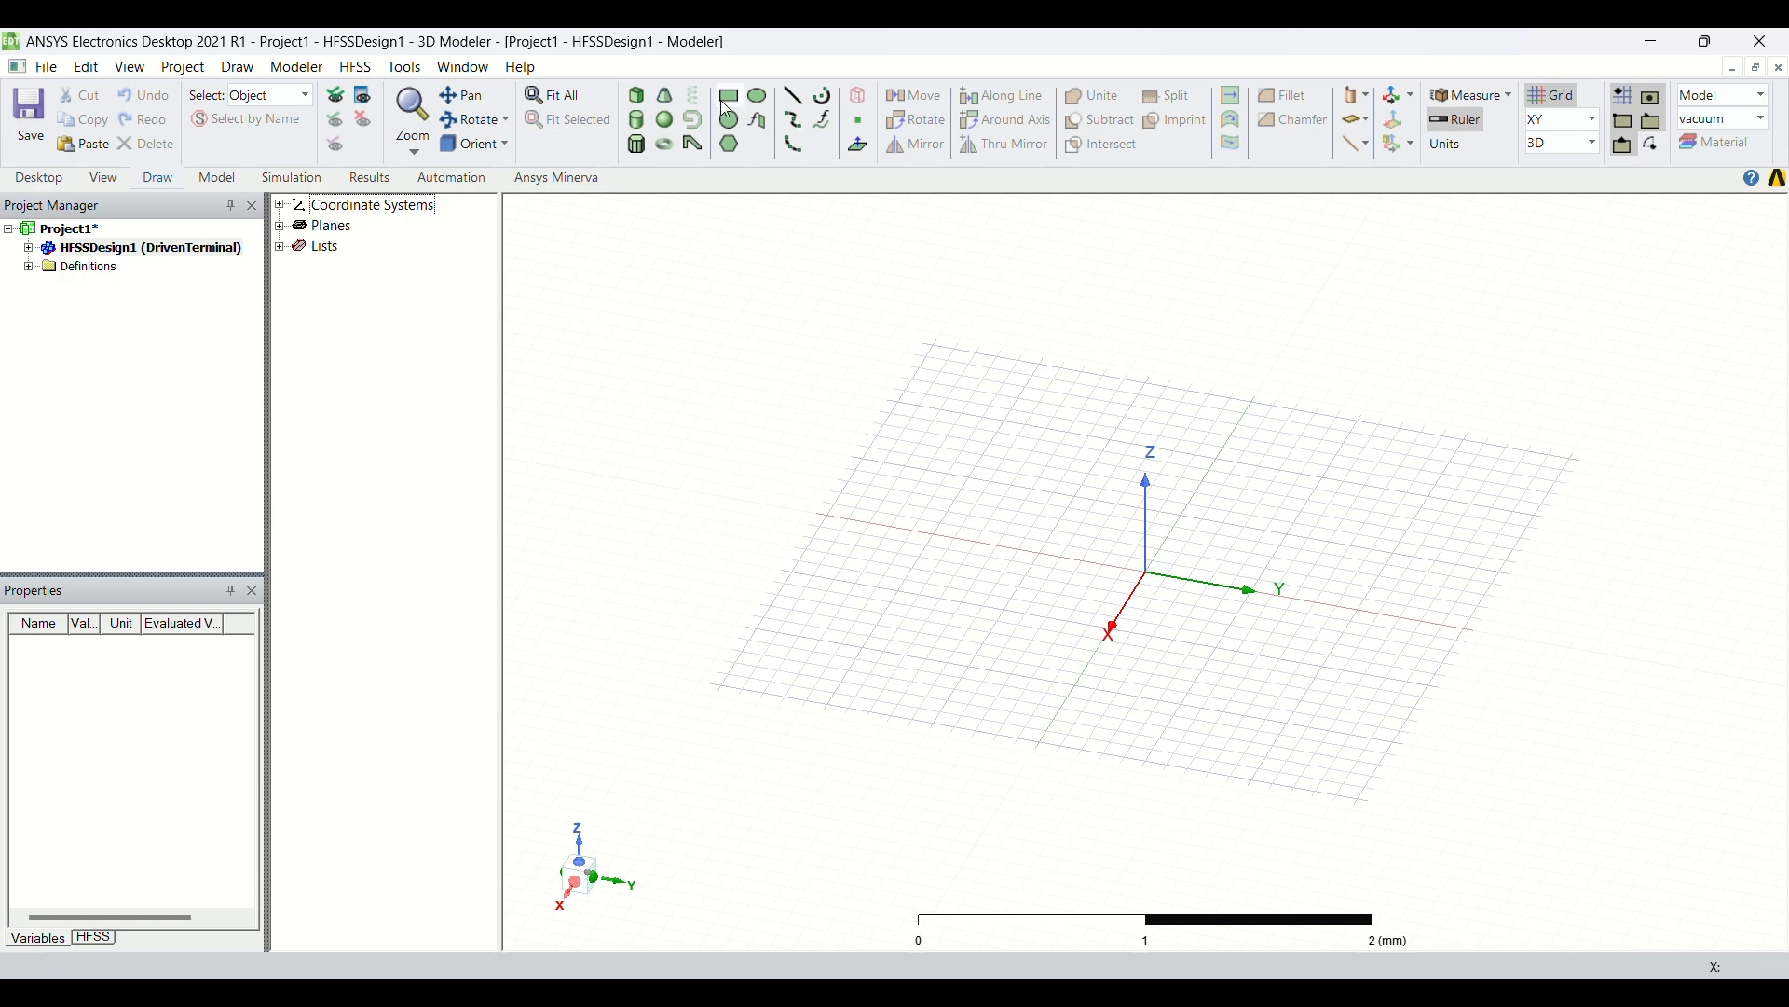
pyautogui.click(1044, 476)
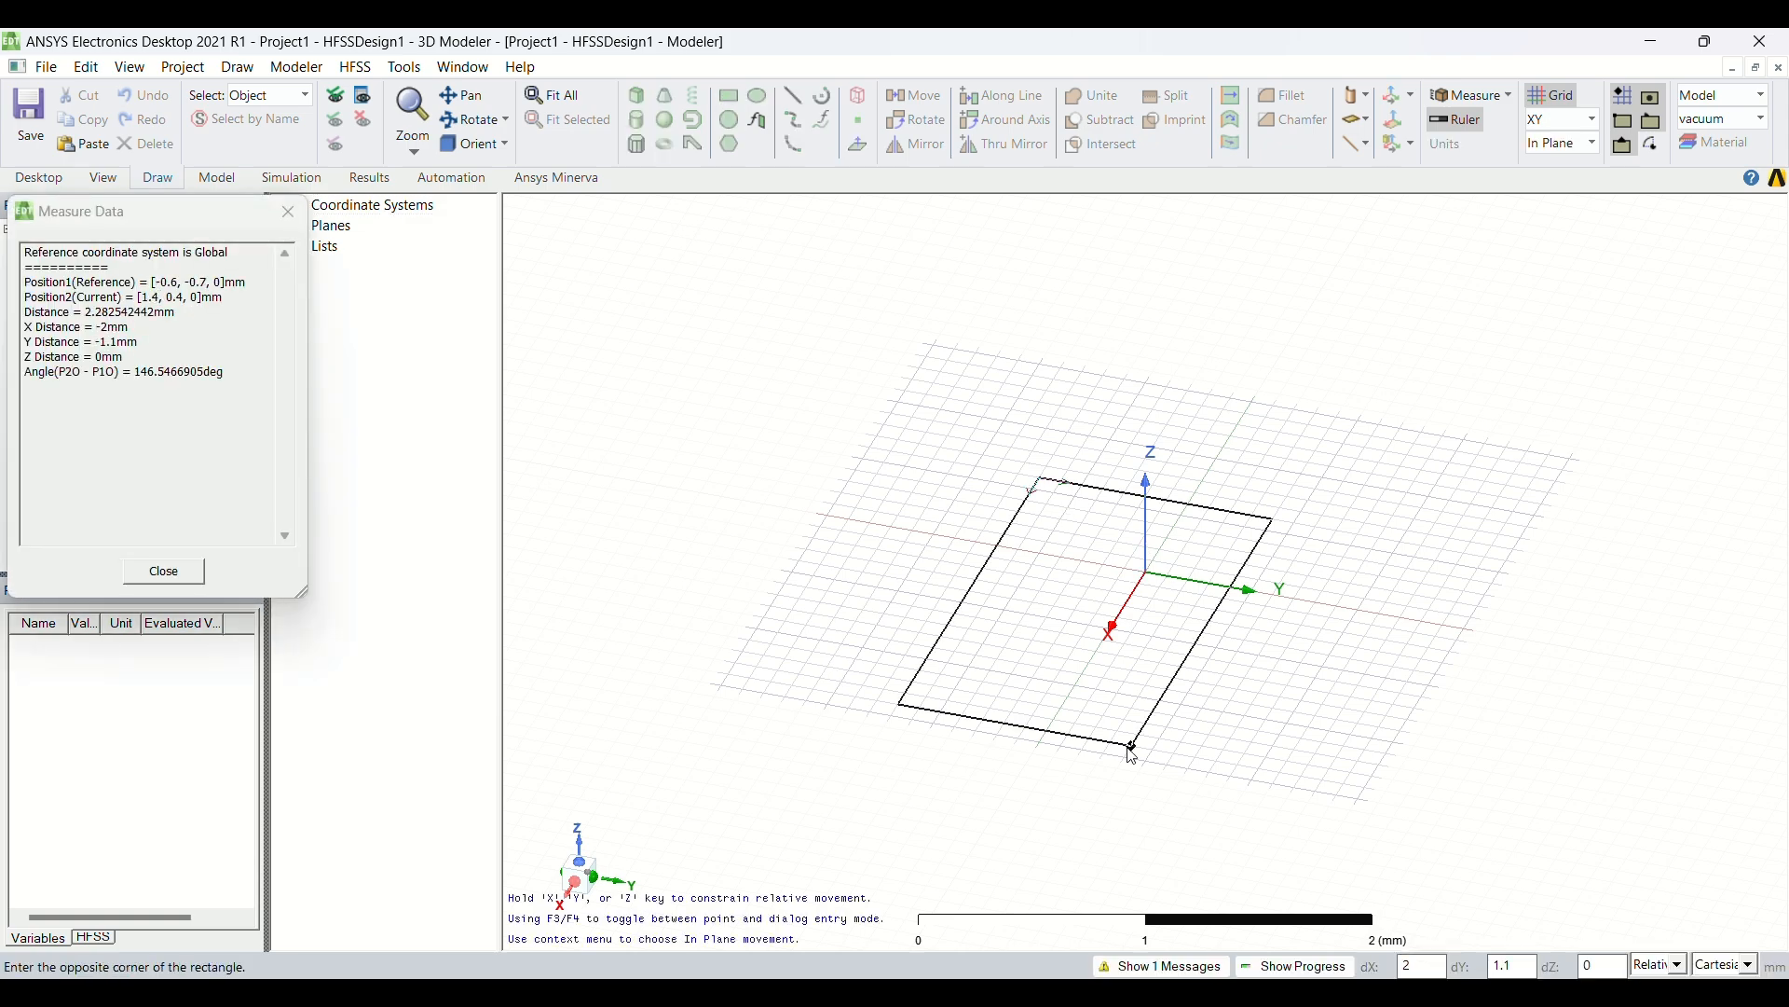
pyautogui.click(1135, 747)
# - Rename the rectangle as gnd and set its colour to light yellow
pyautogui.doubleClick(410, 268)
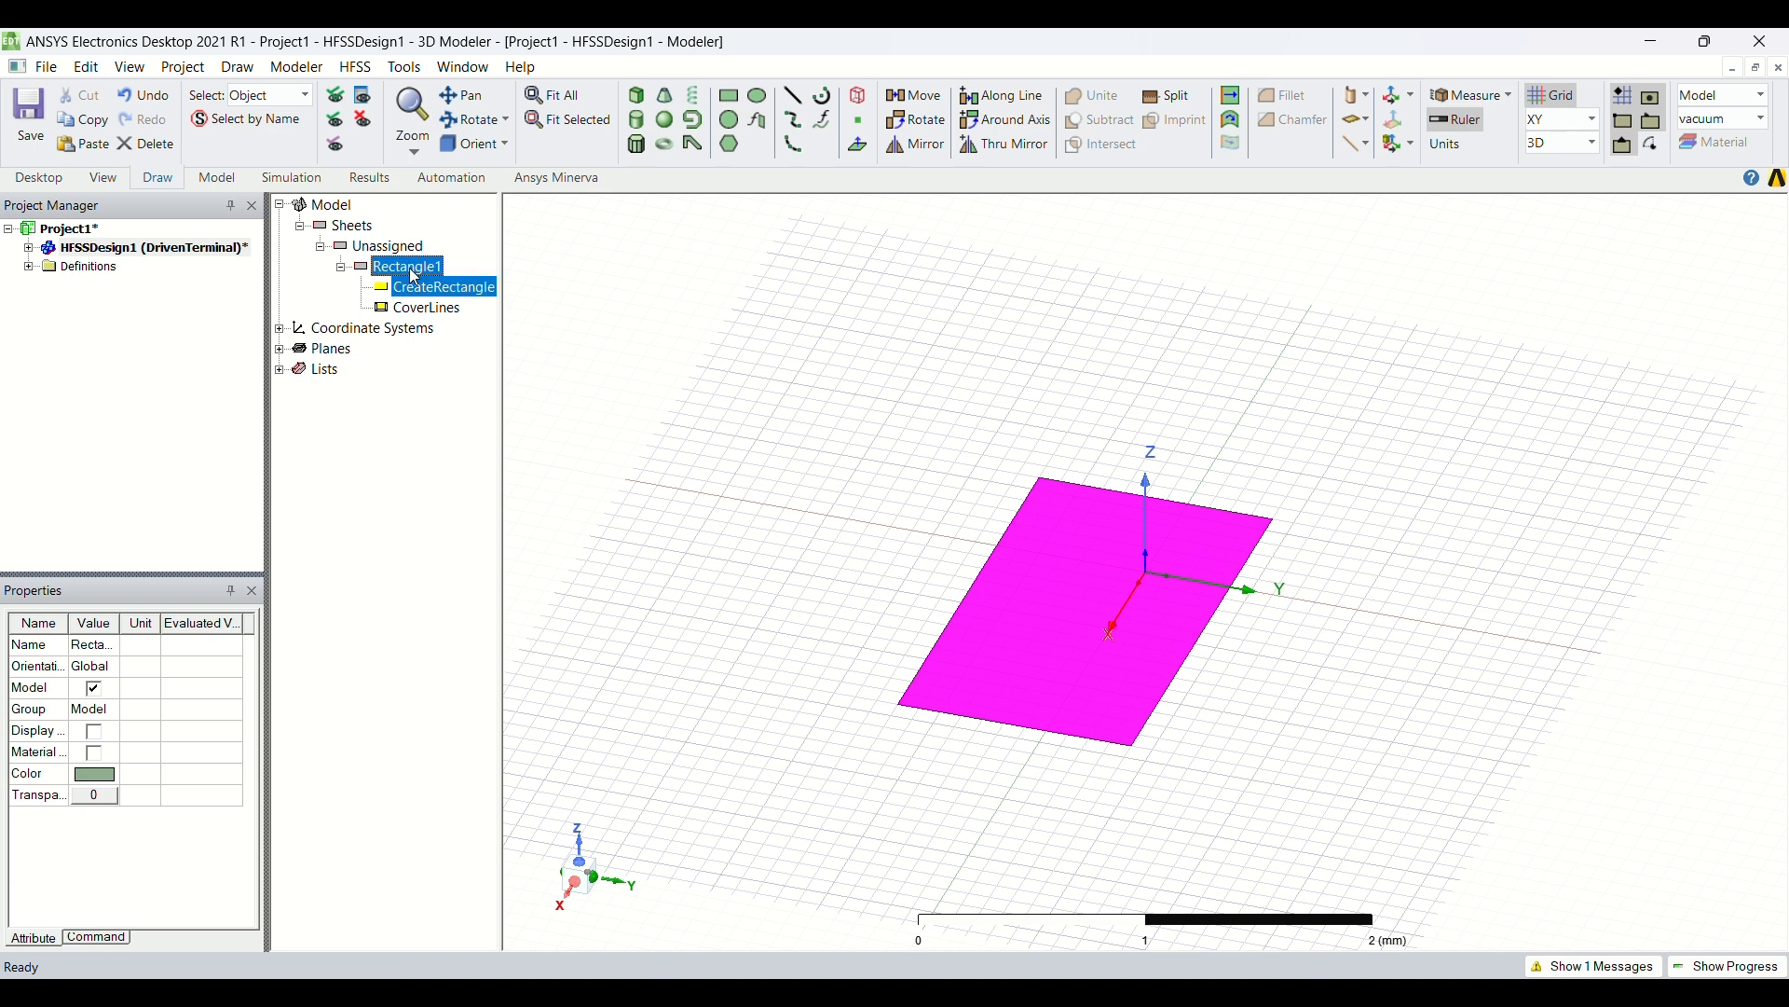
pyautogui.click(651, 392)
pyautogui.click(651, 386)
pyautogui.write('gnd')
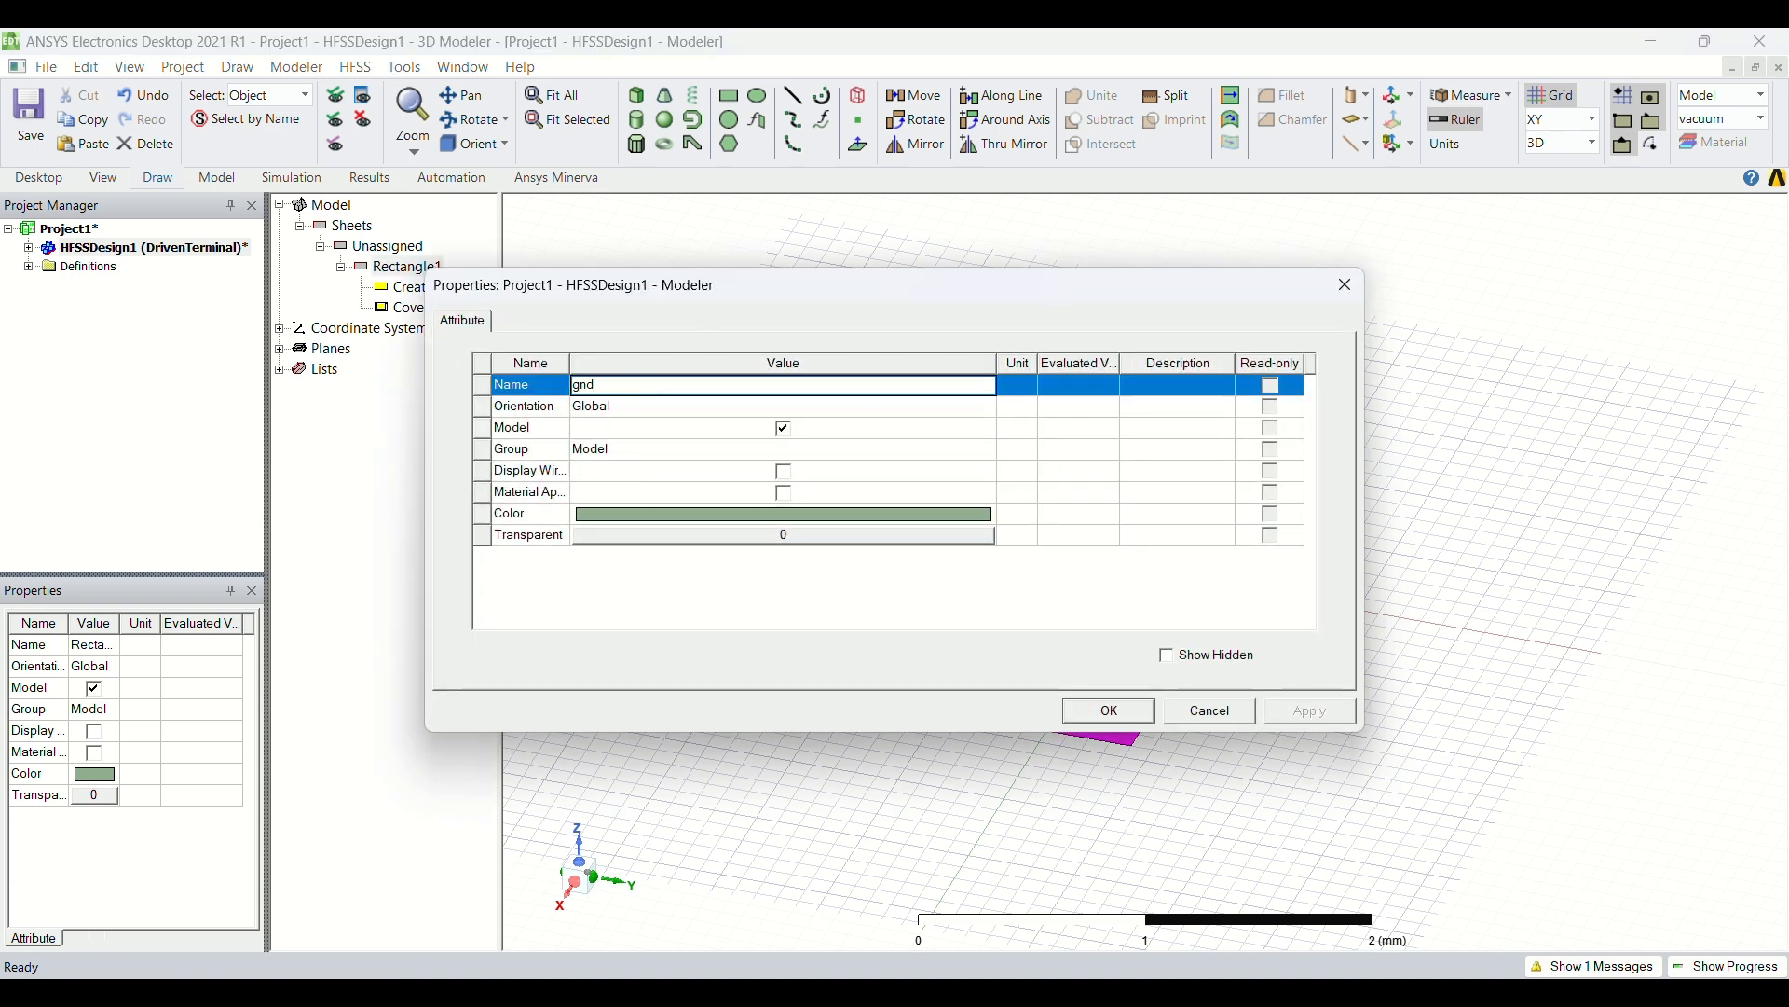
pyautogui.click(728, 516)
pyautogui.click(675, 387)
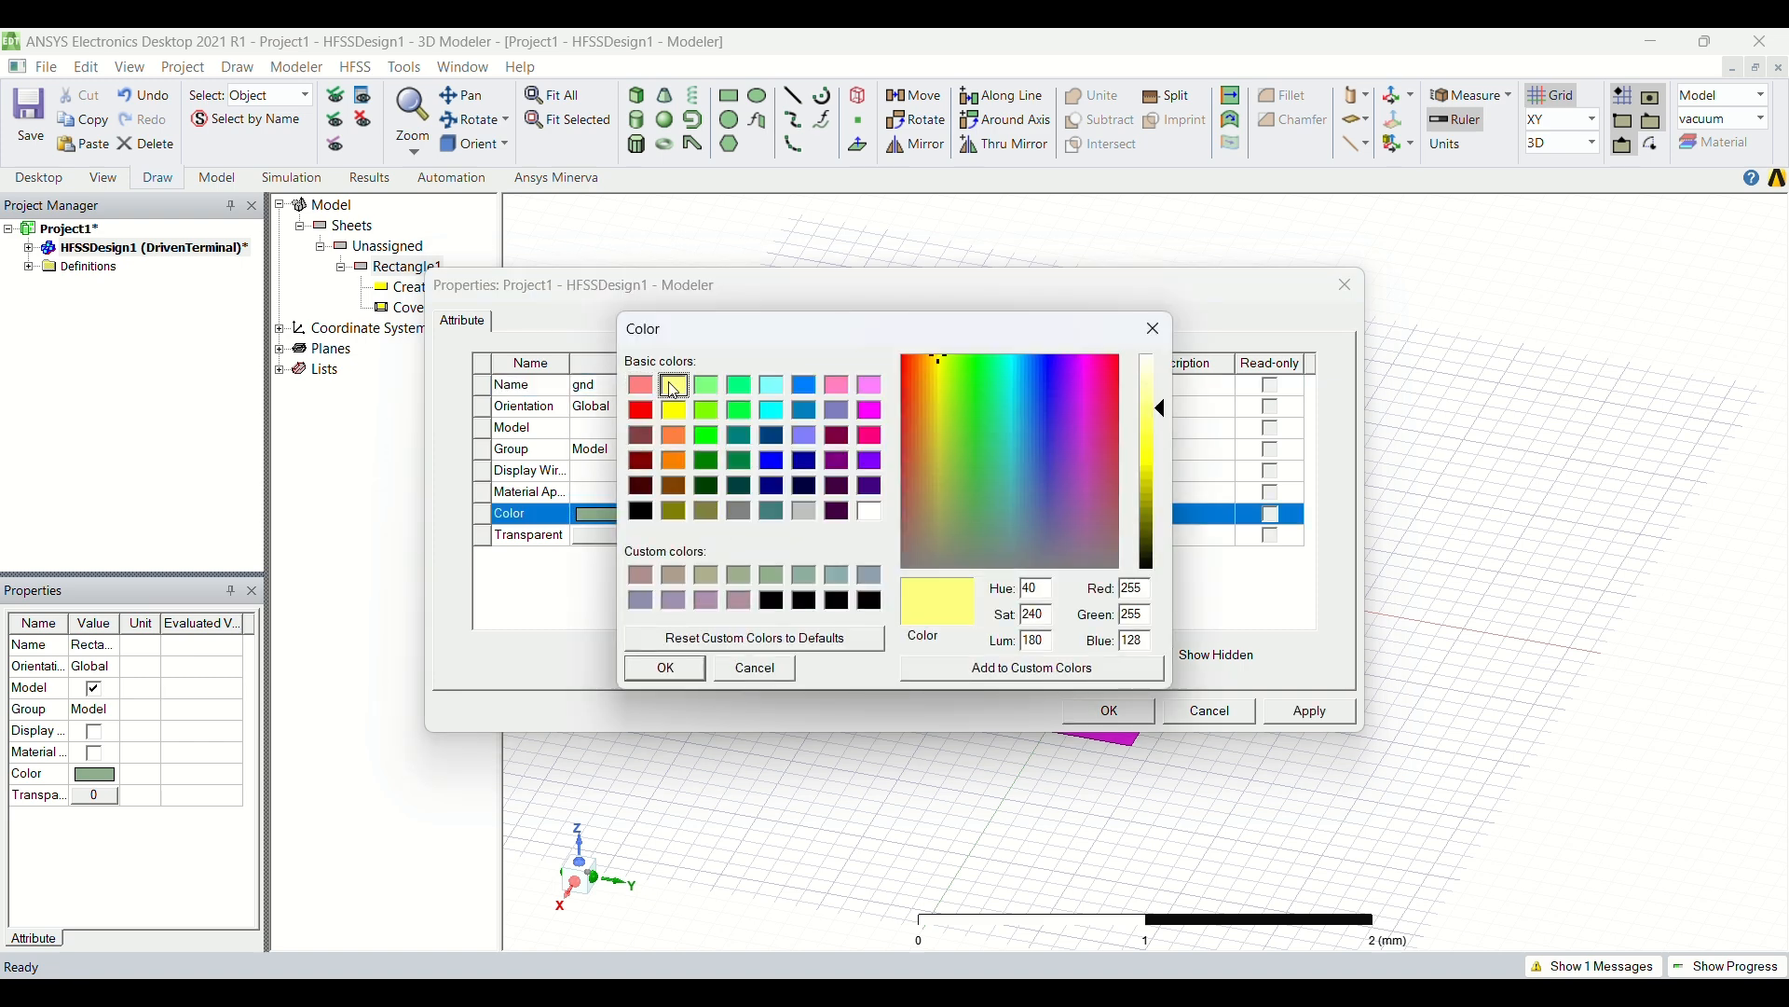
pyautogui.press('Return')
pyautogui.press('Return')
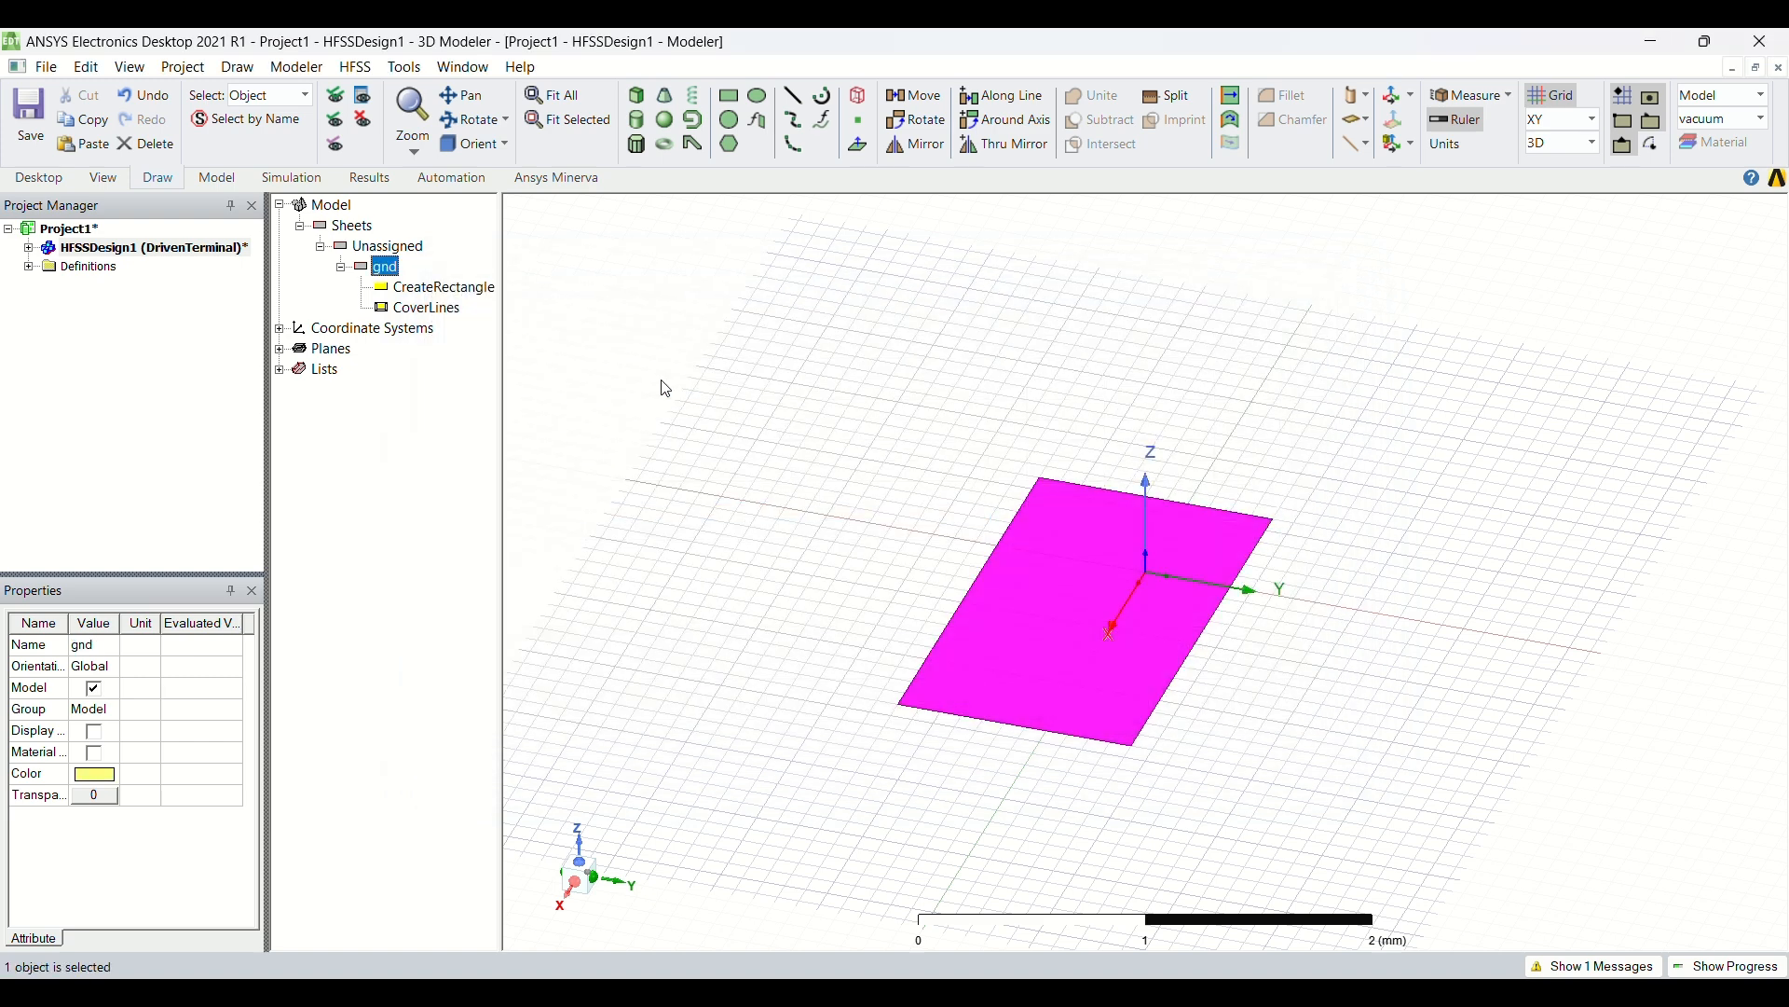
# - Set the gnd rectangle's position to 0,0,0
pyautogui.doubleClick(438, 287)
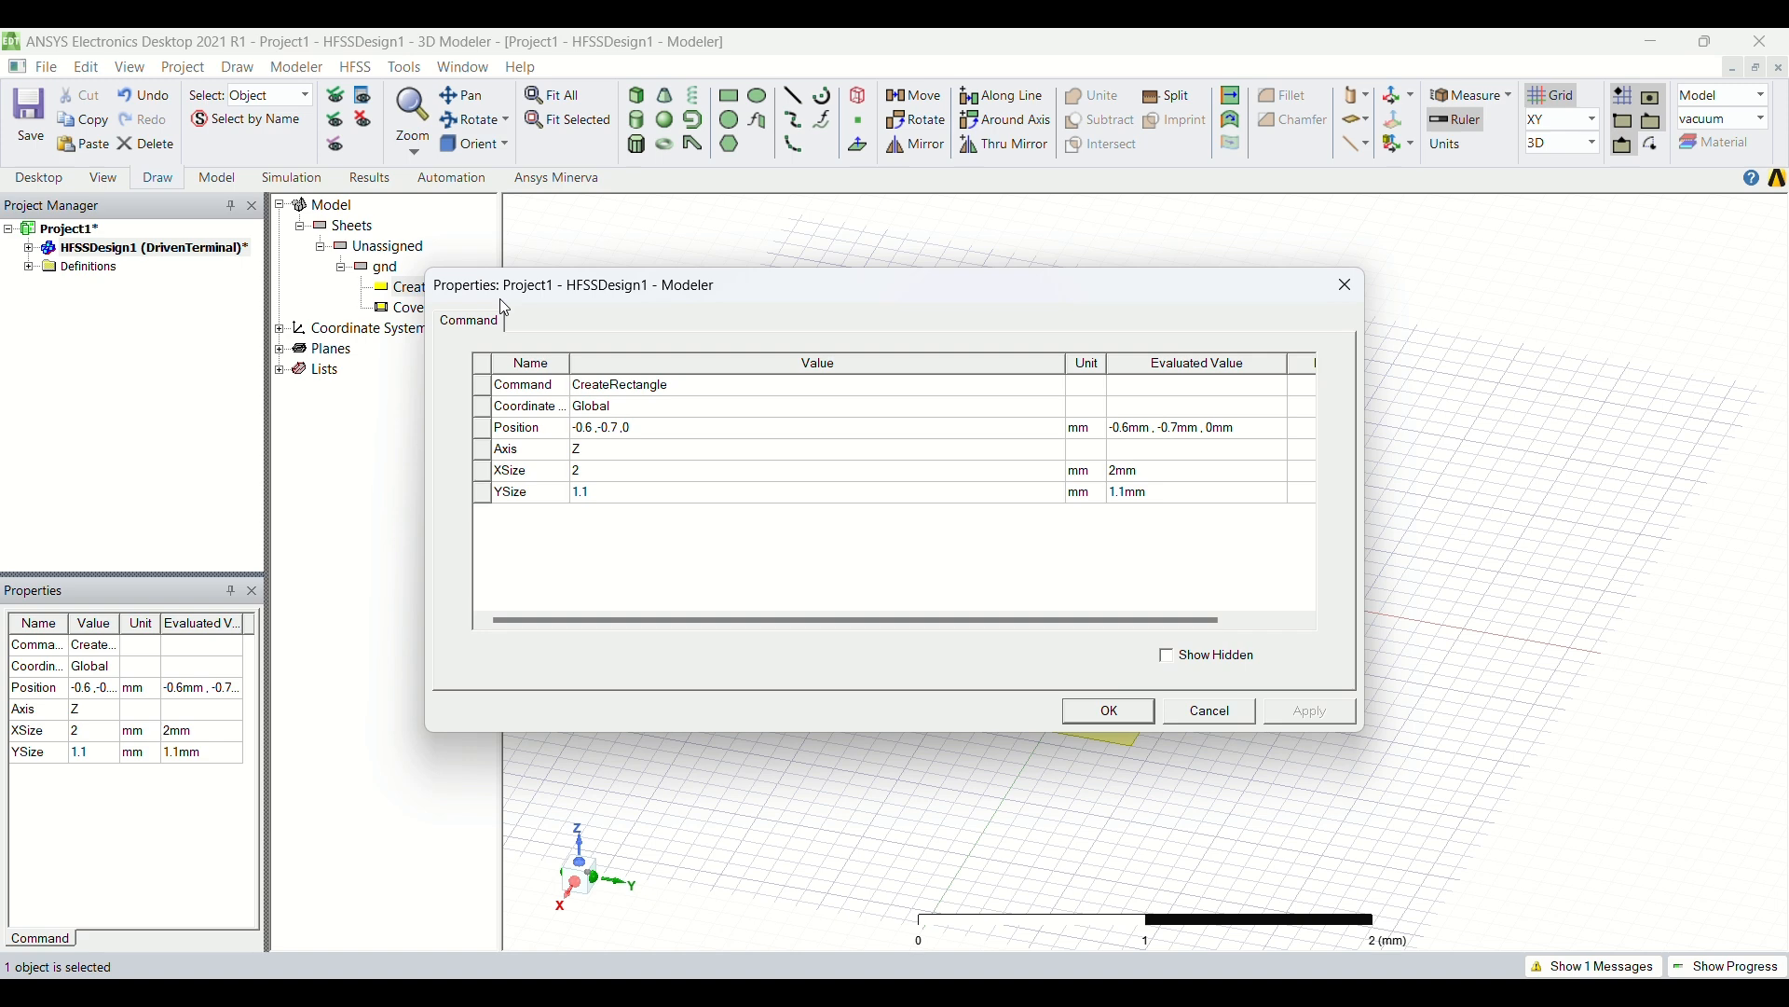
pyautogui.click(669, 433)
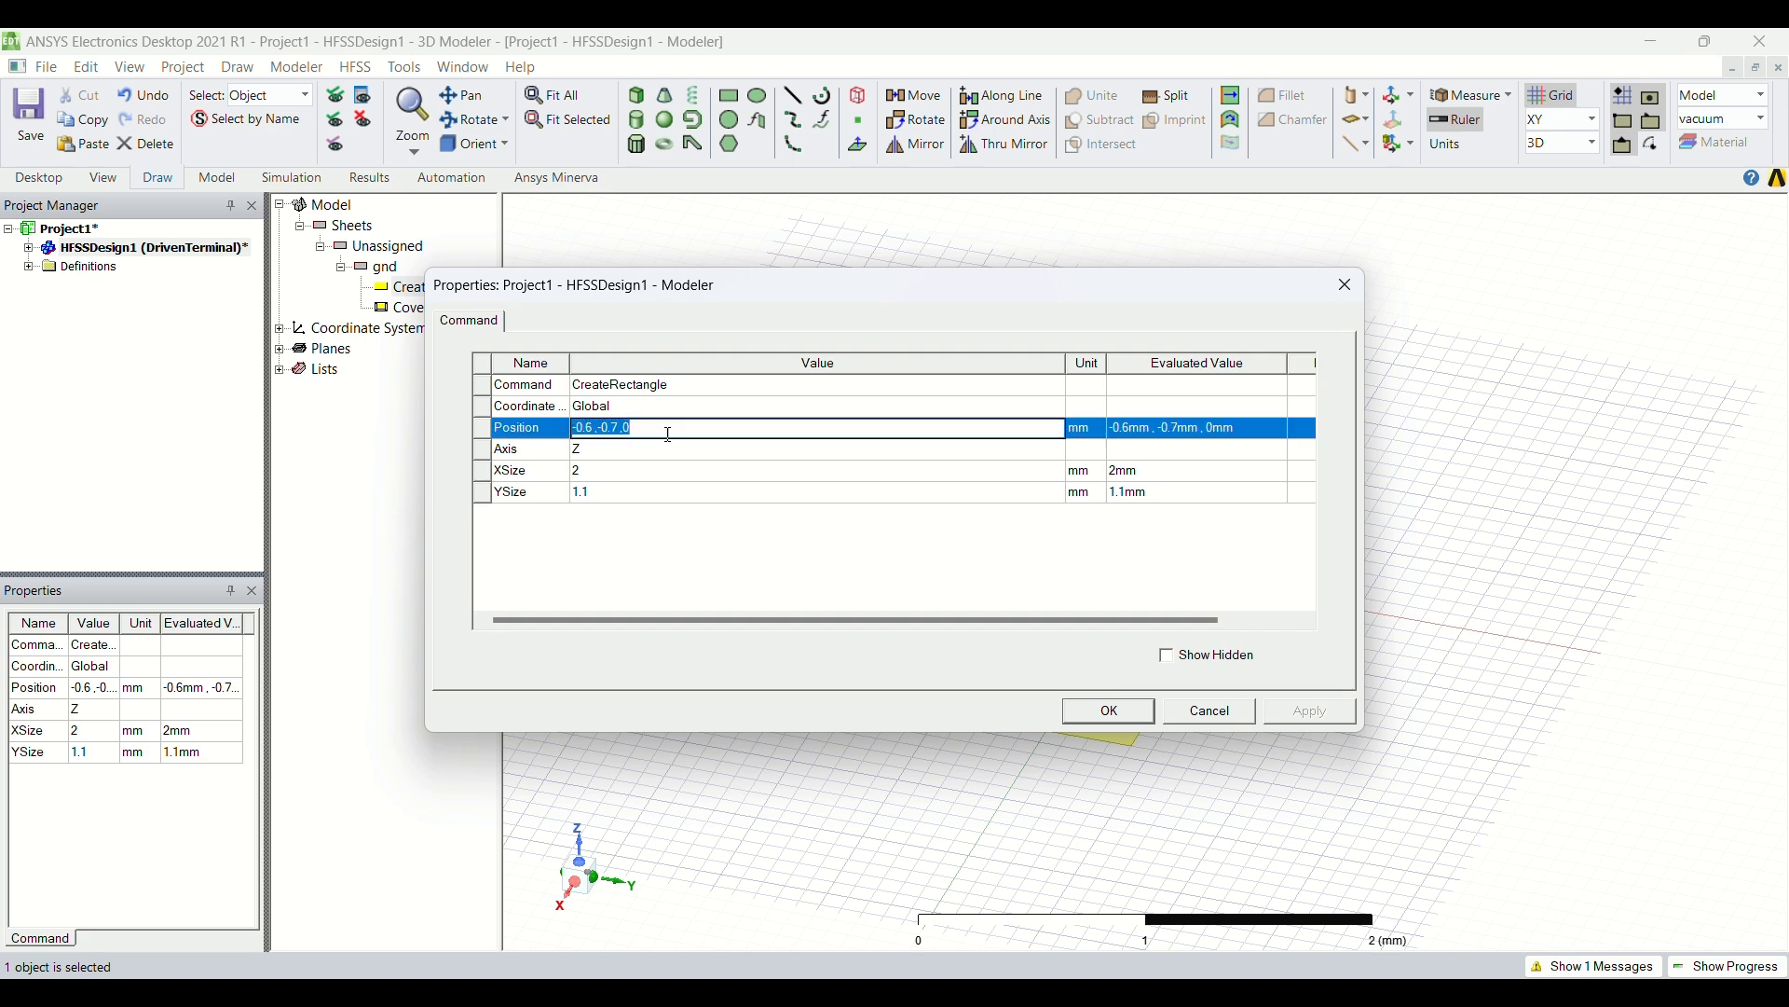
pyautogui.write('0,0,0')
pyautogui.click(667, 440)
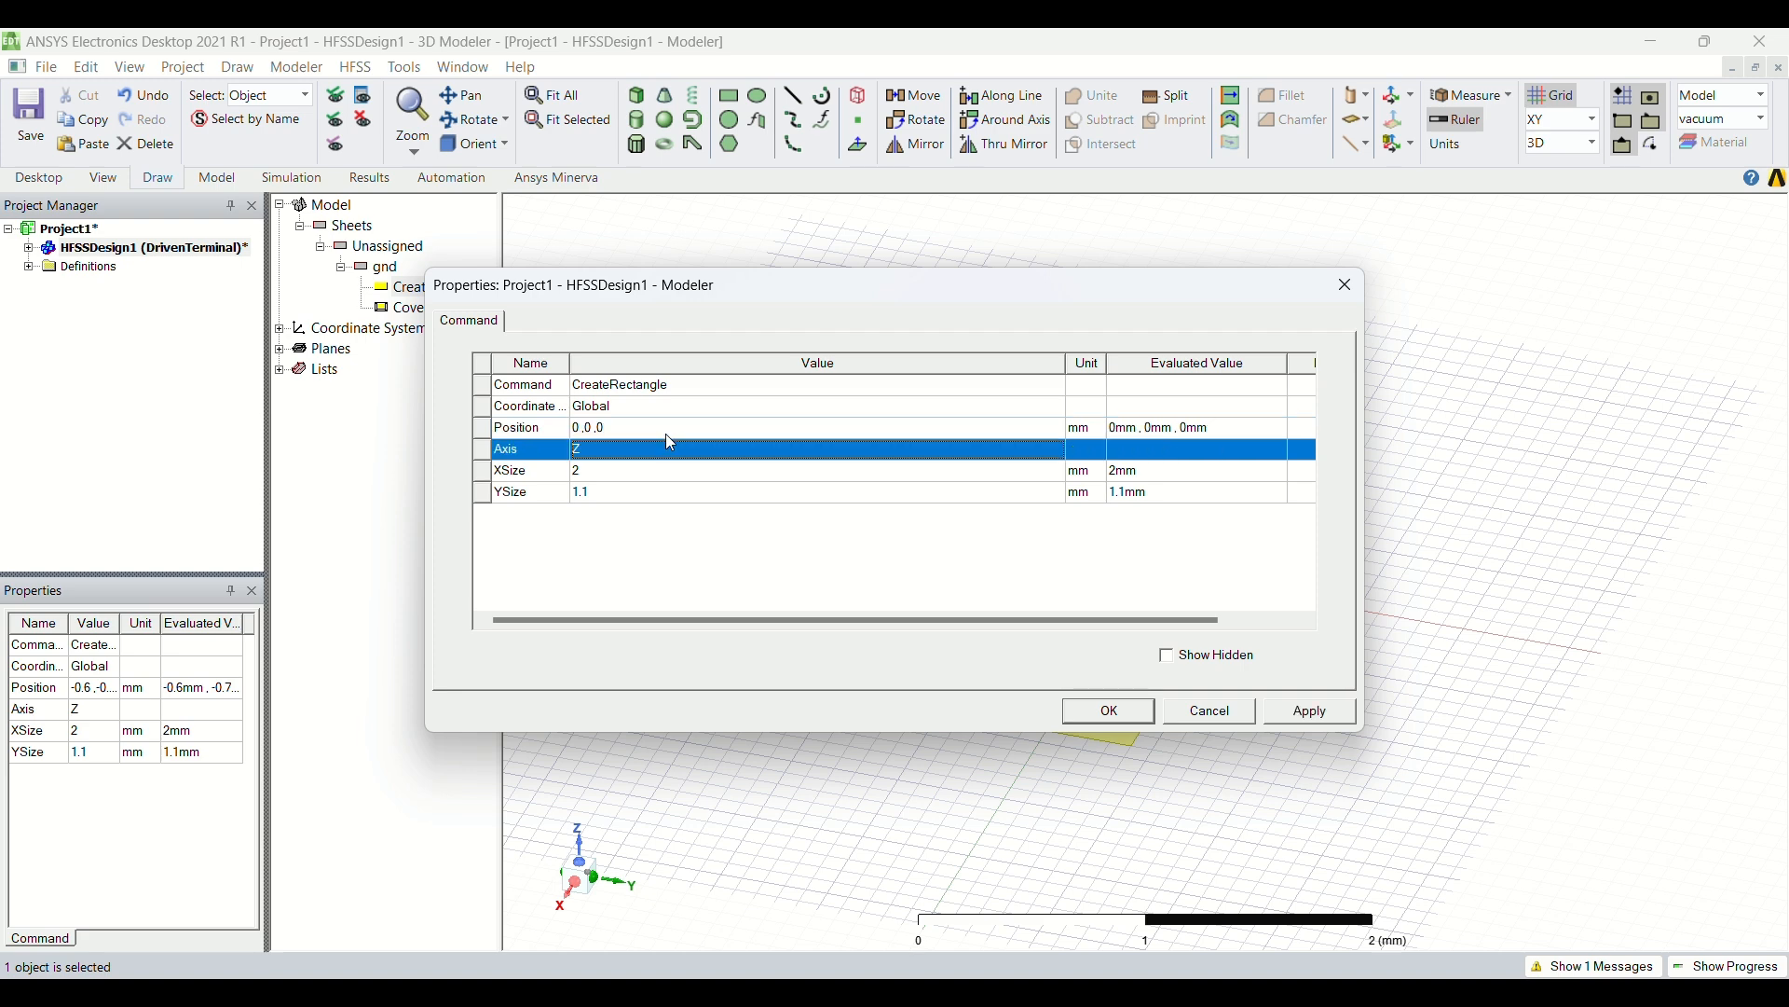
# - Set the gnd rectangle's X size to a new length variable gl with a value of 63.15 mm
pyautogui.click(666, 471)
pyautogui.click(662, 471)
pyautogui.write('g')
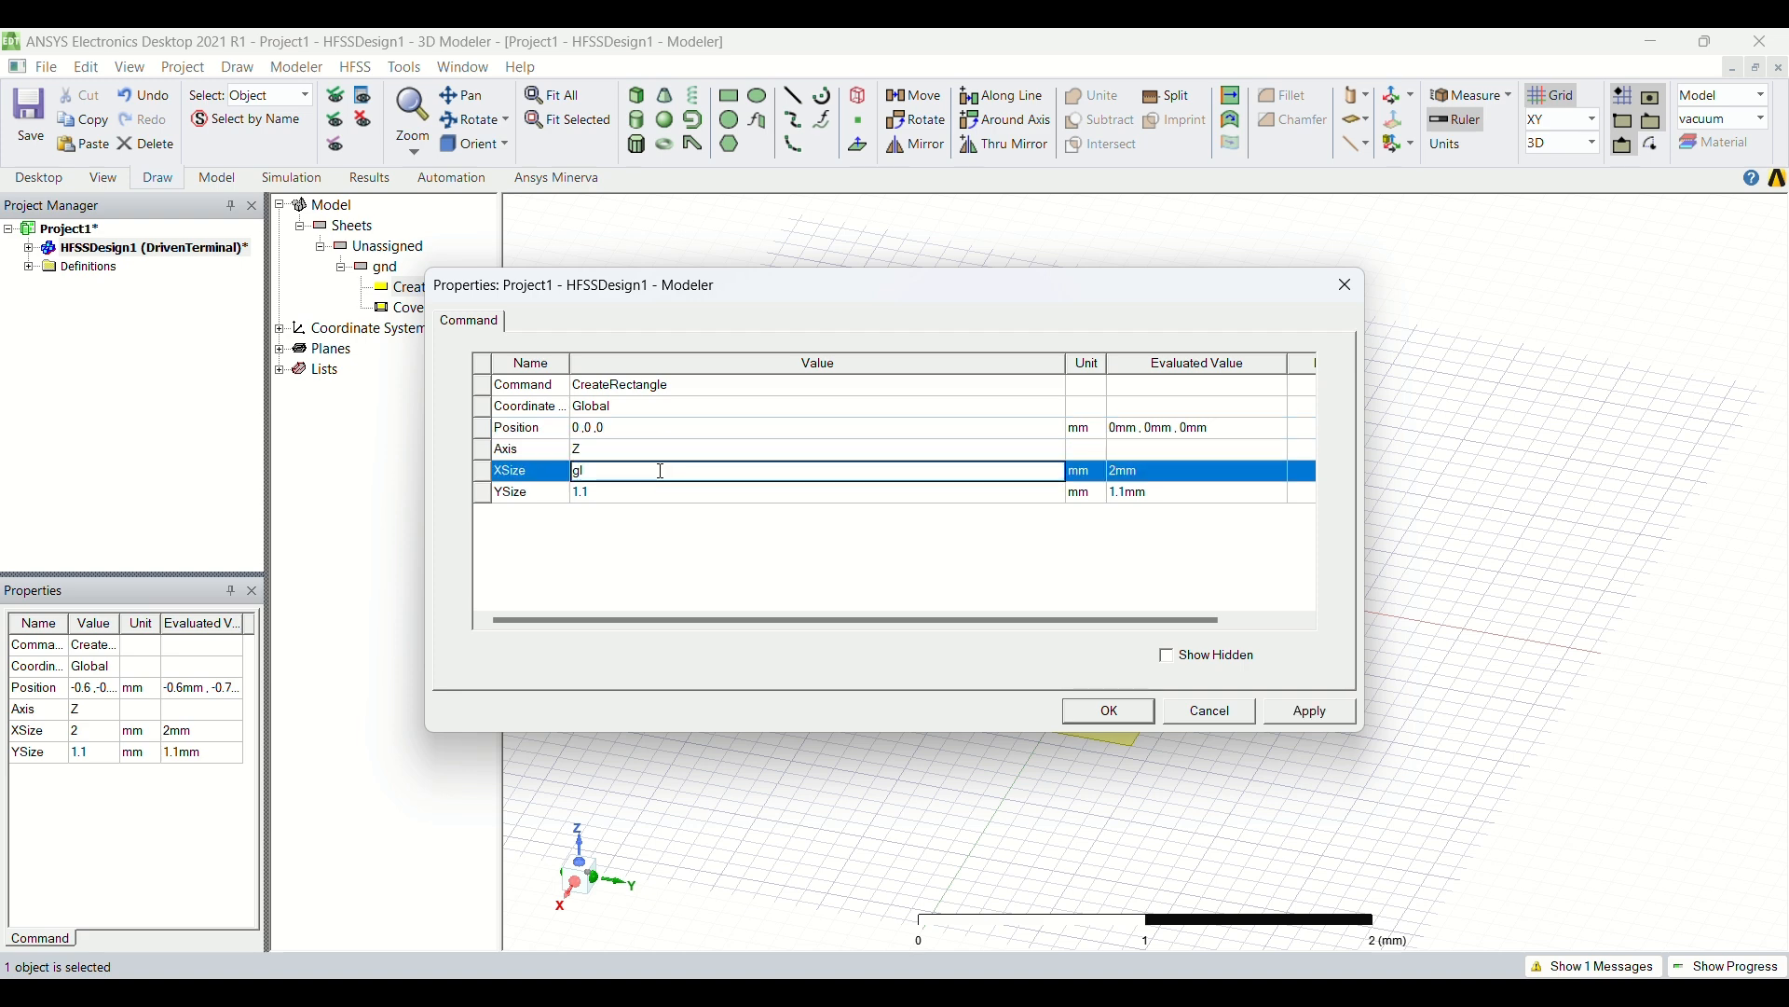
pyautogui.press('Return')
pyautogui.write('63.15')
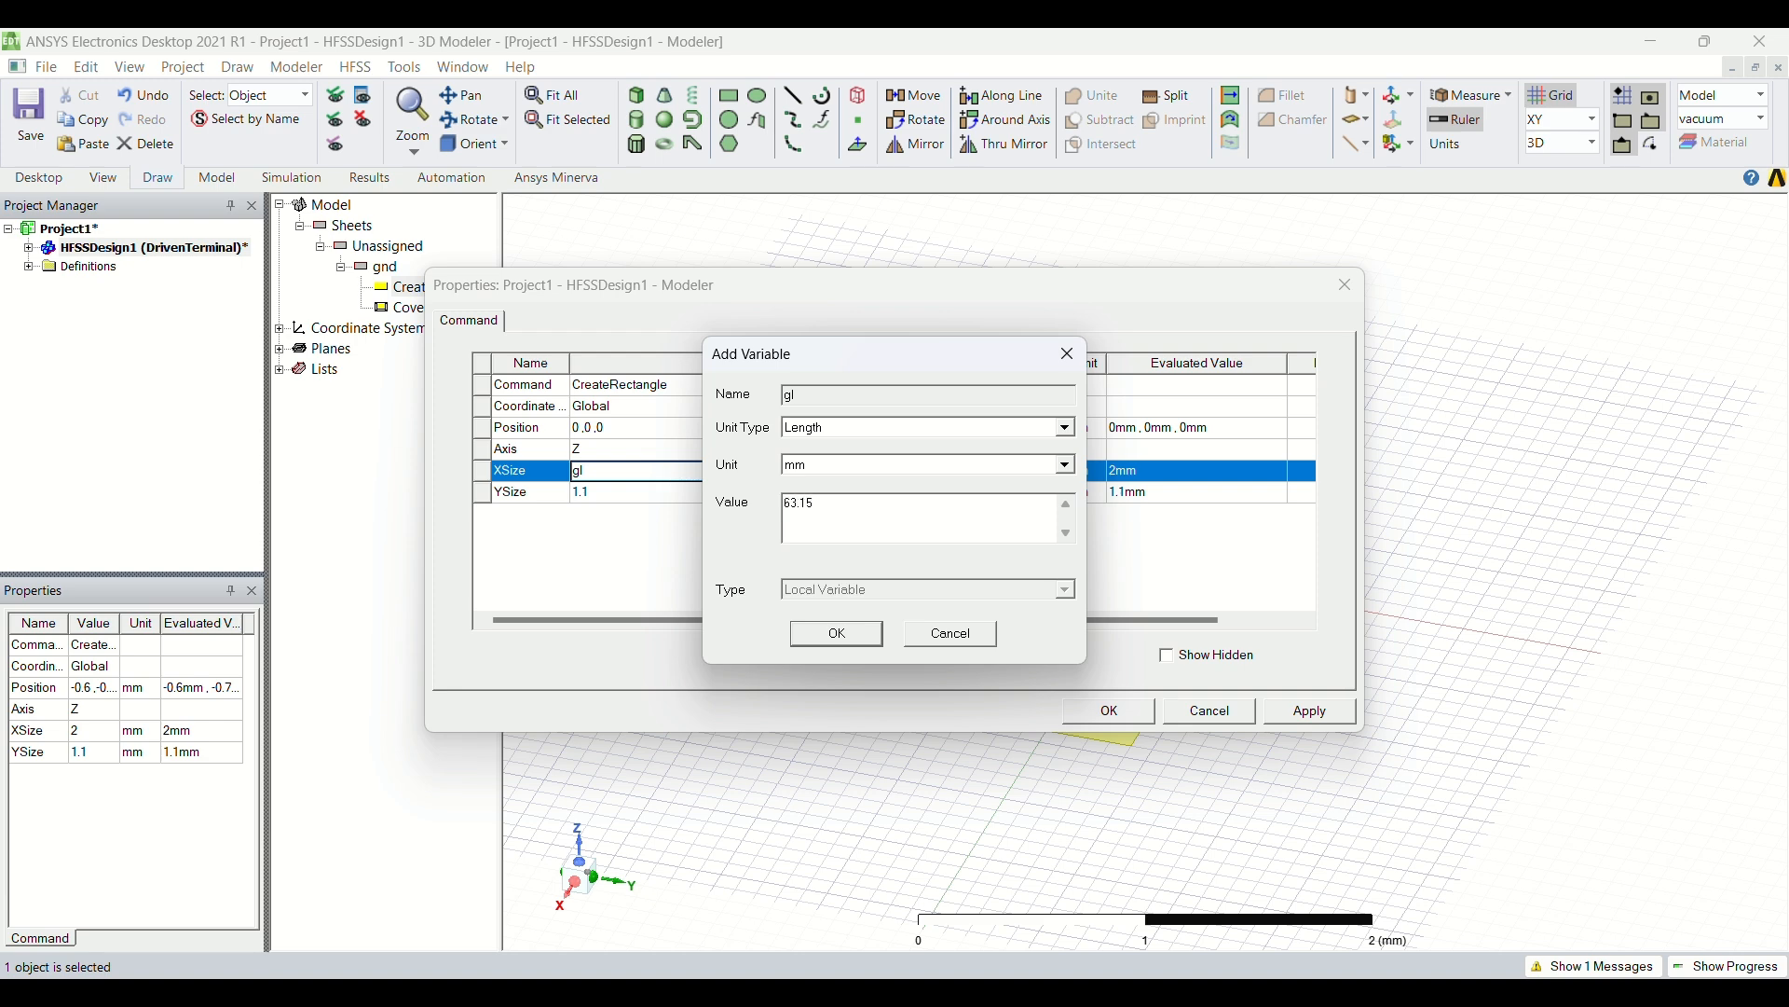
pyautogui.press('Return')
# - Set the gnd rectangle's Y size to a new length variable gw with a value of 10 mm
pyautogui.write('g')
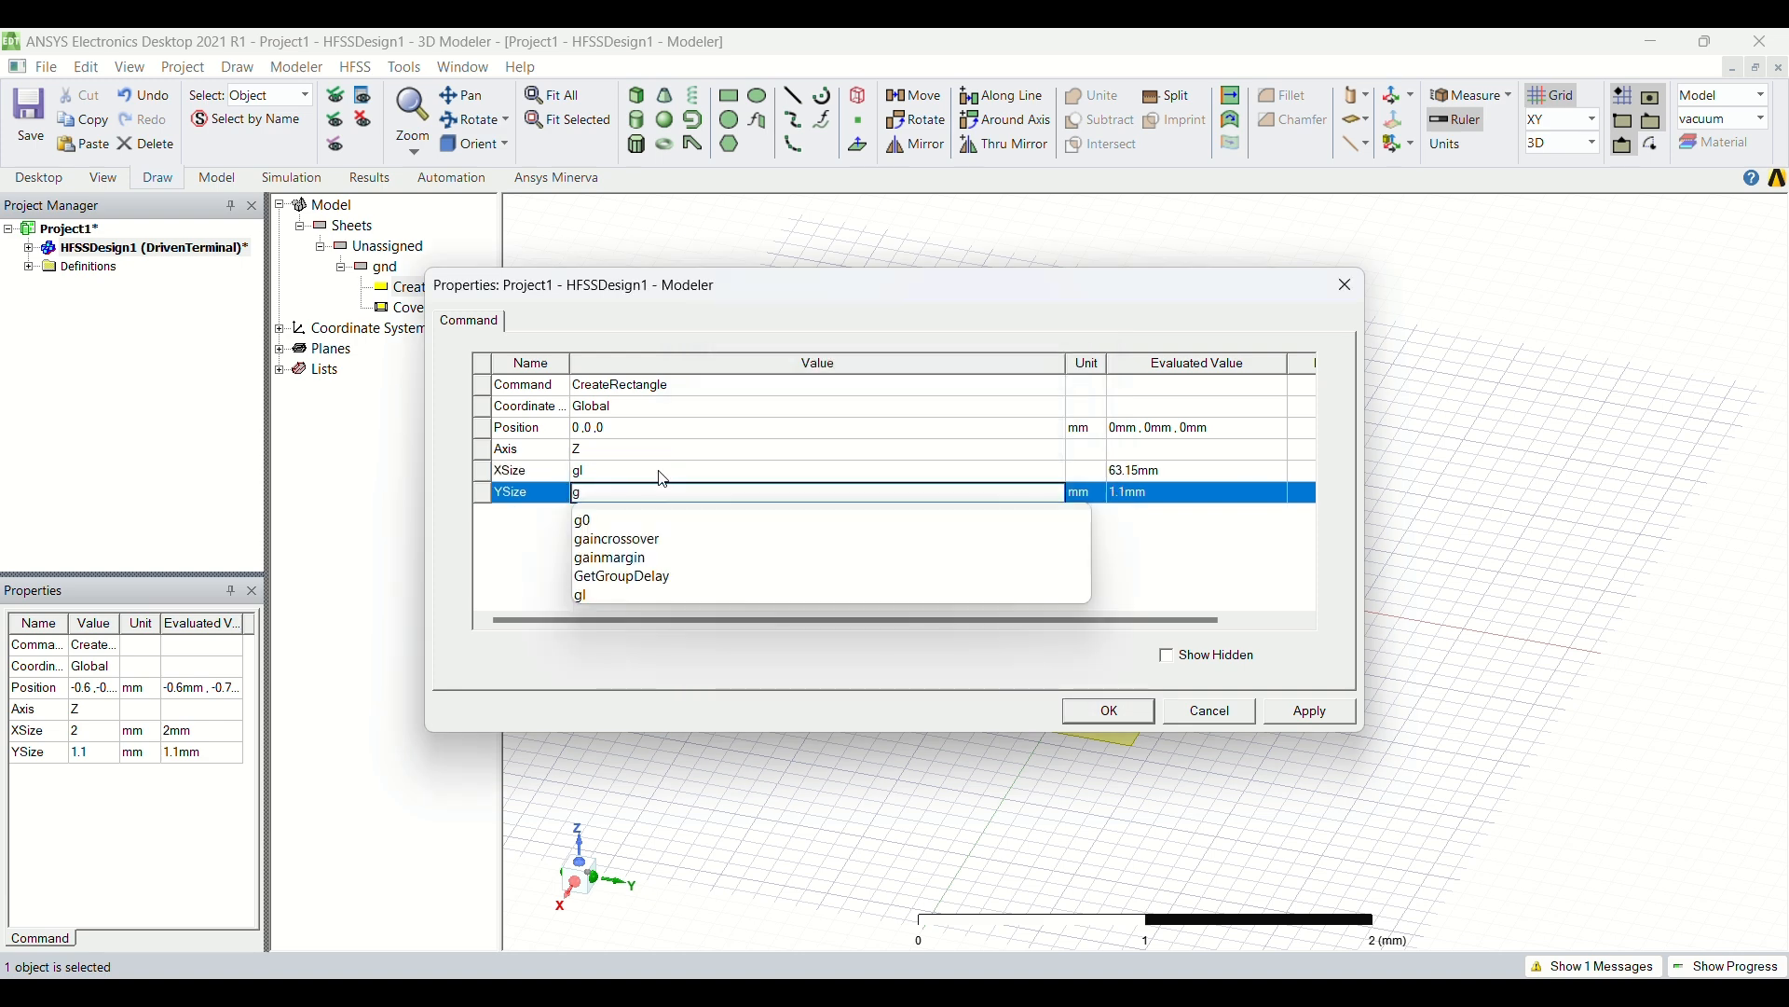
pyautogui.write('w')
pyautogui.press('Return')
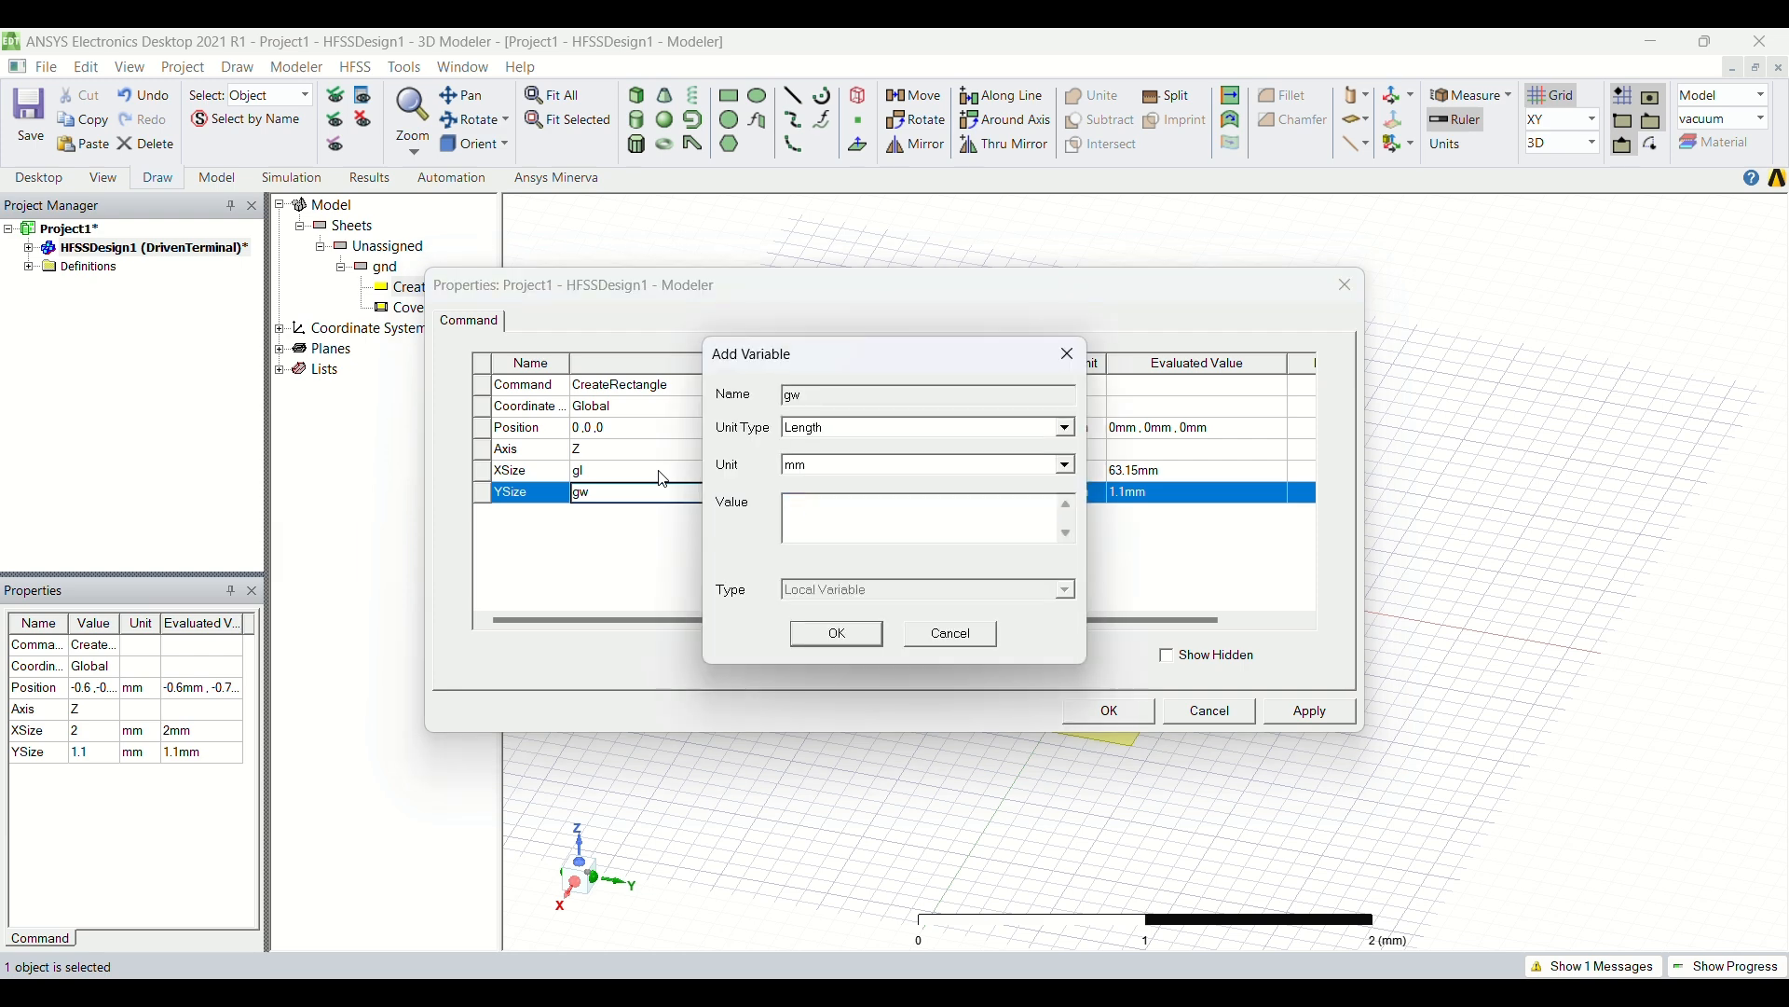
pyautogui.write('10')
pyautogui.press('Return')
pyautogui.press('Return')
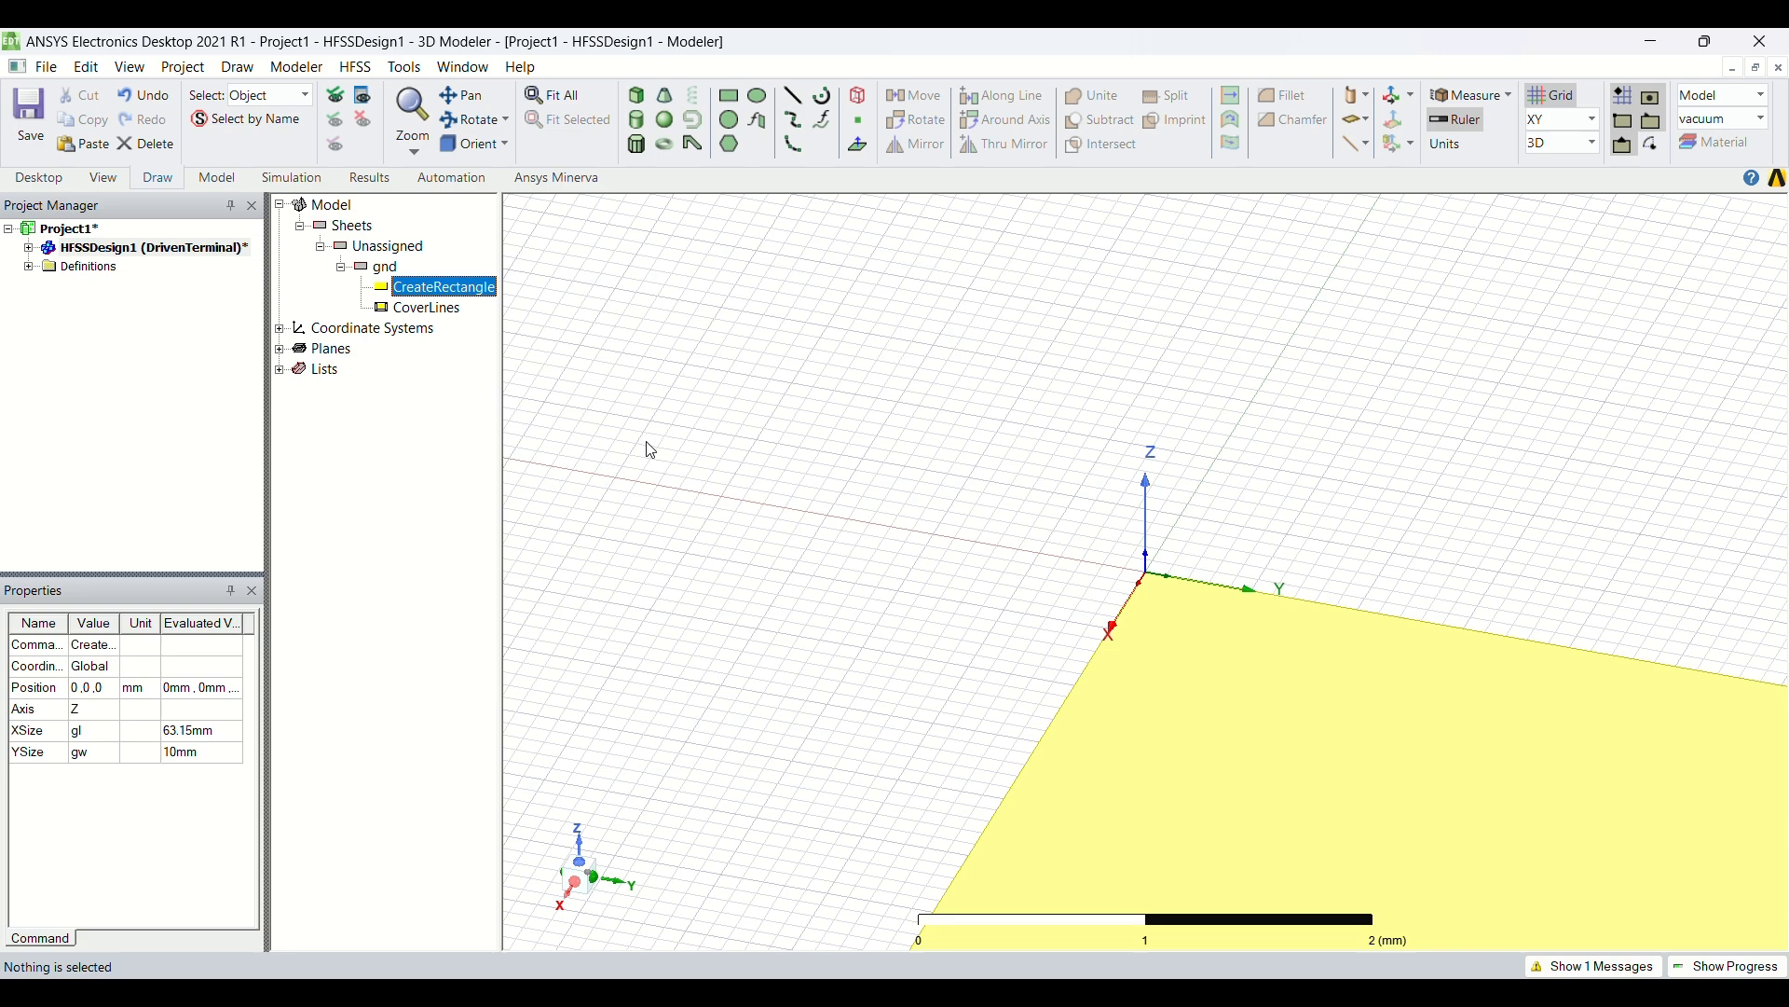
# - Draw a box about 24 mm by 18 mm and 2 mm high over the gnd sheet
pyautogui.click(554, 96)
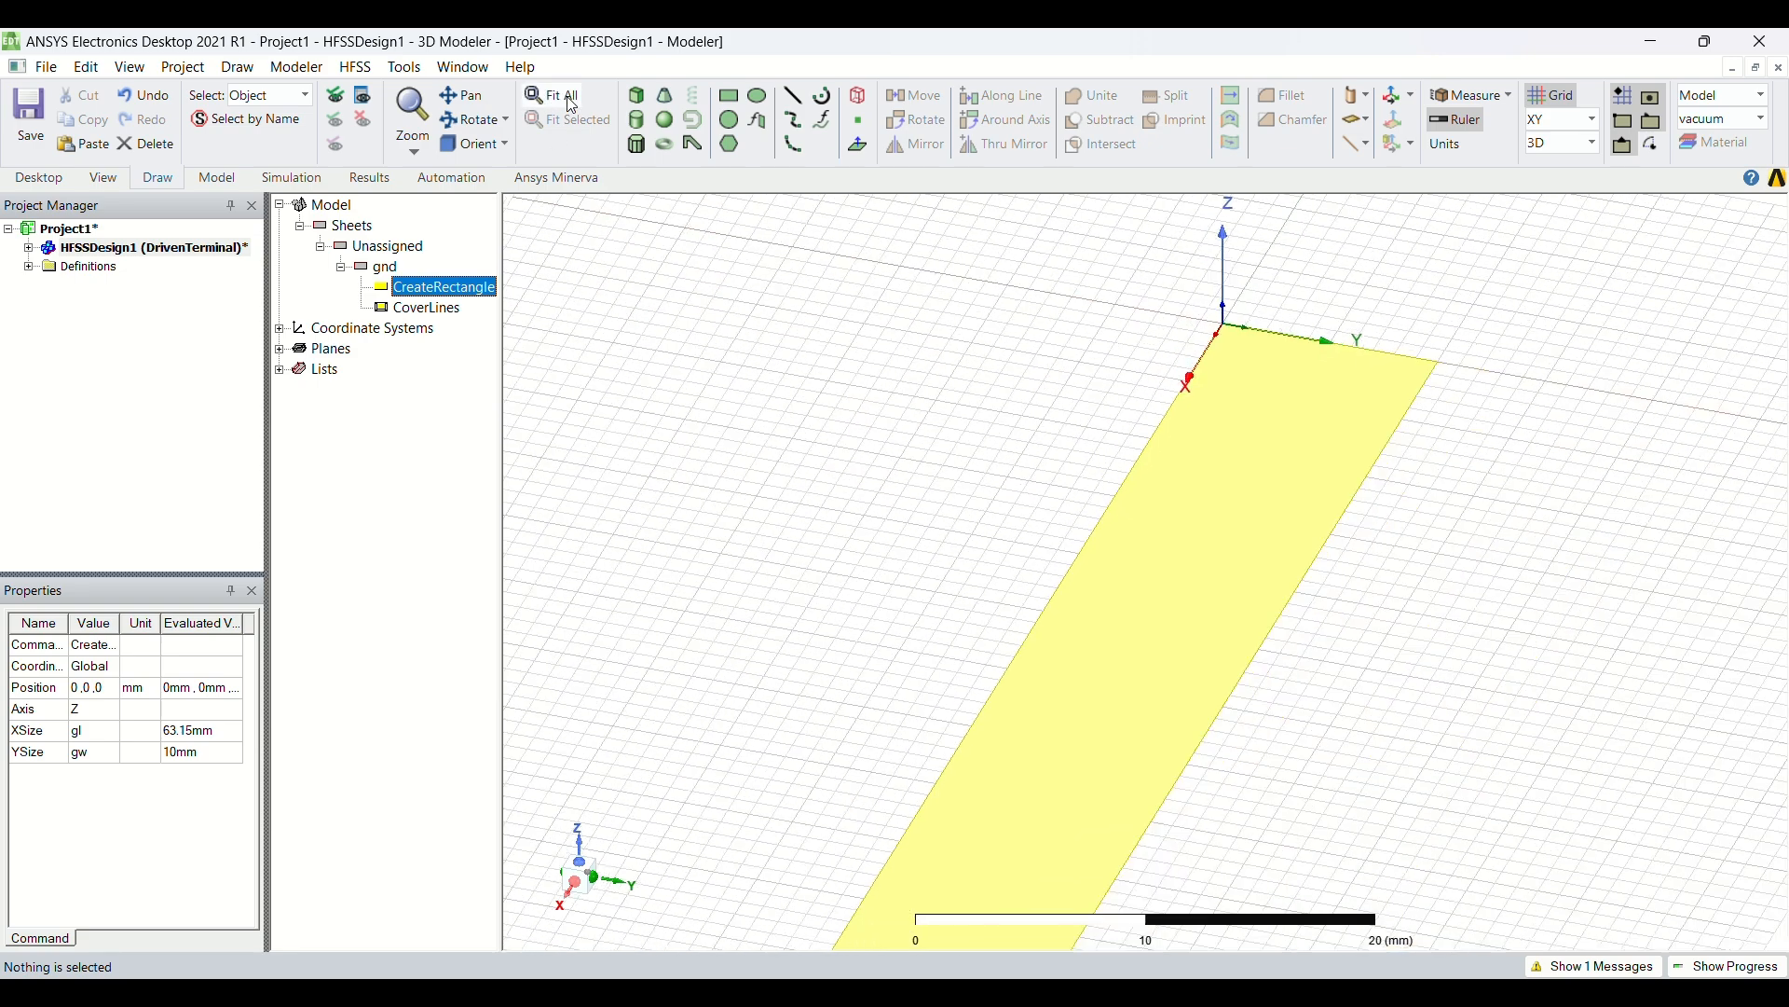
pyautogui.click(637, 96)
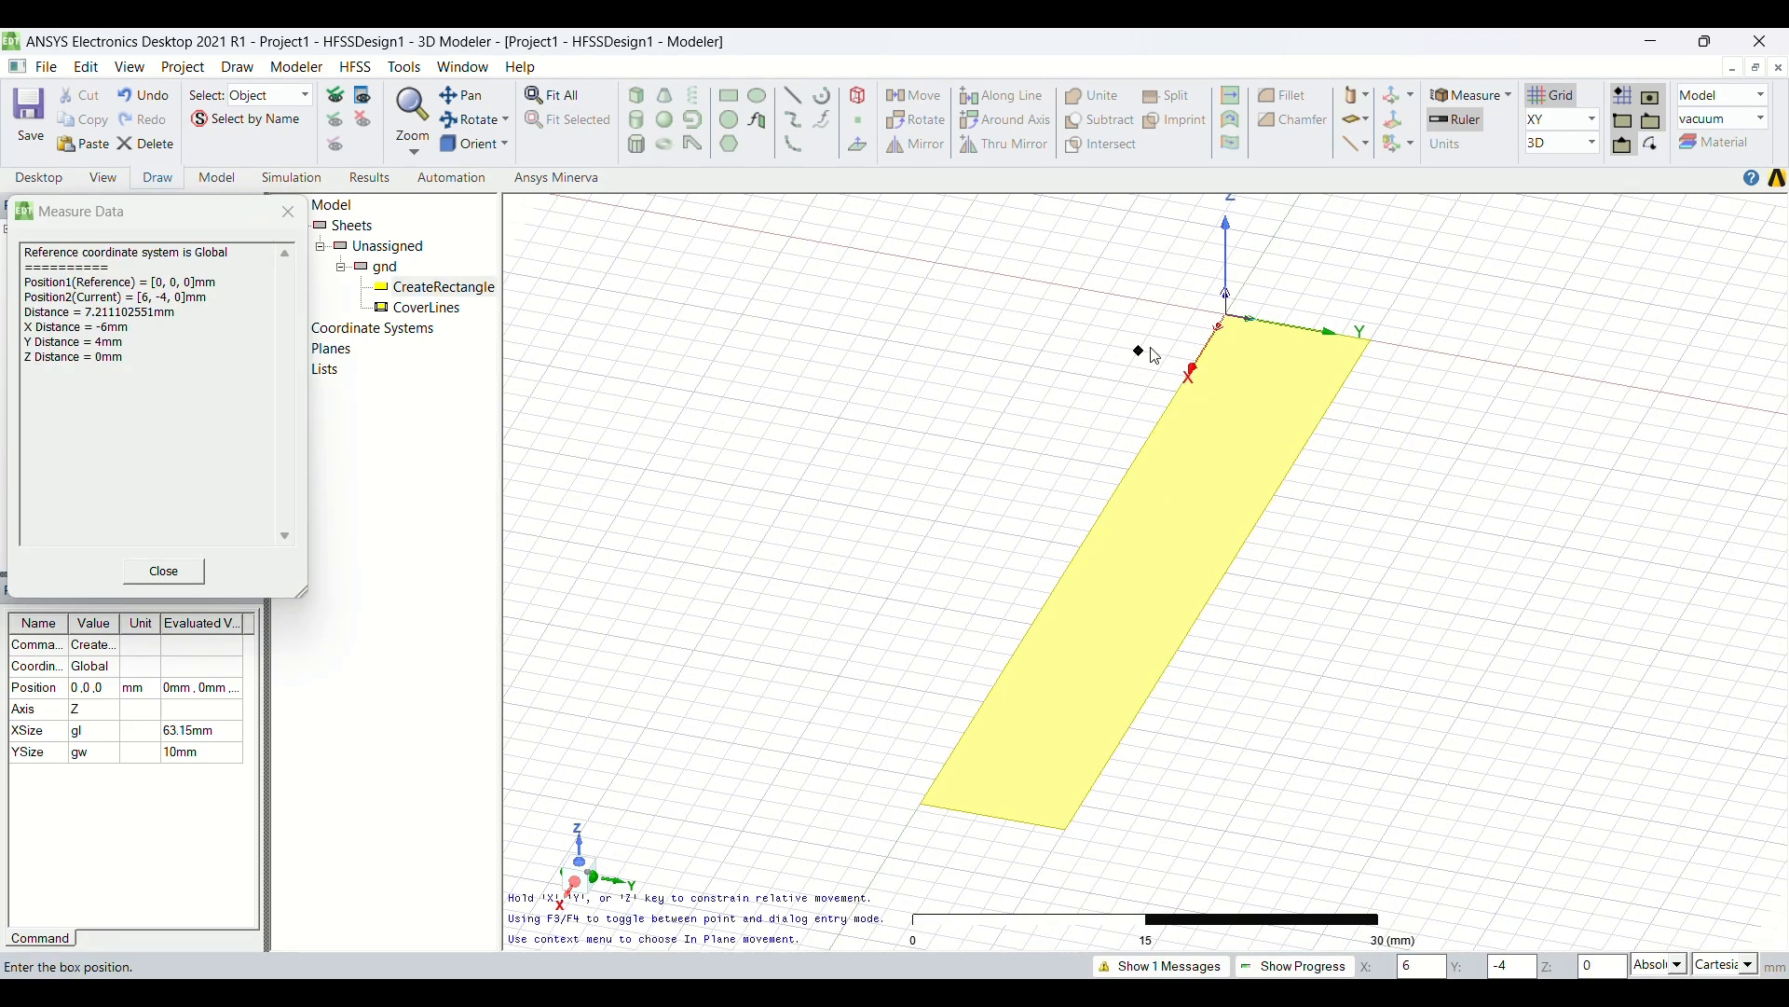
pyautogui.click(1286, 584)
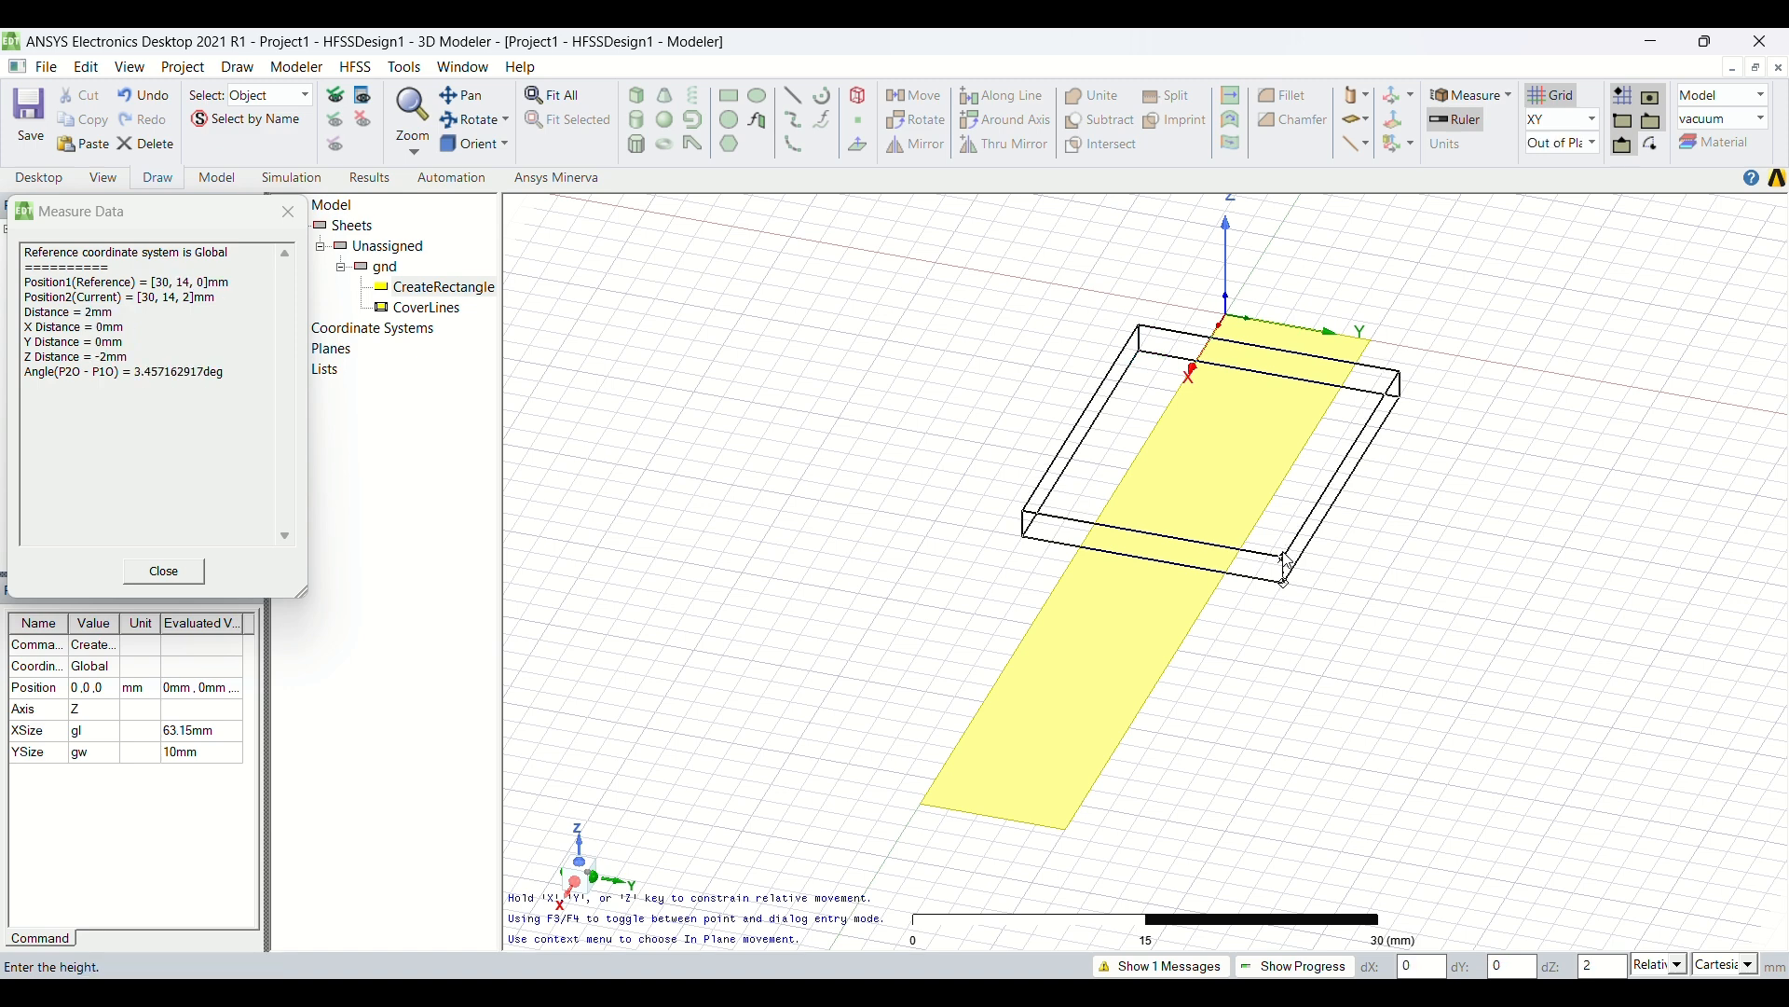
pyautogui.click(1286, 564)
# - Rename the box as substrate and set its colour to muted blue-violet
pyautogui.doubleClick(401, 271)
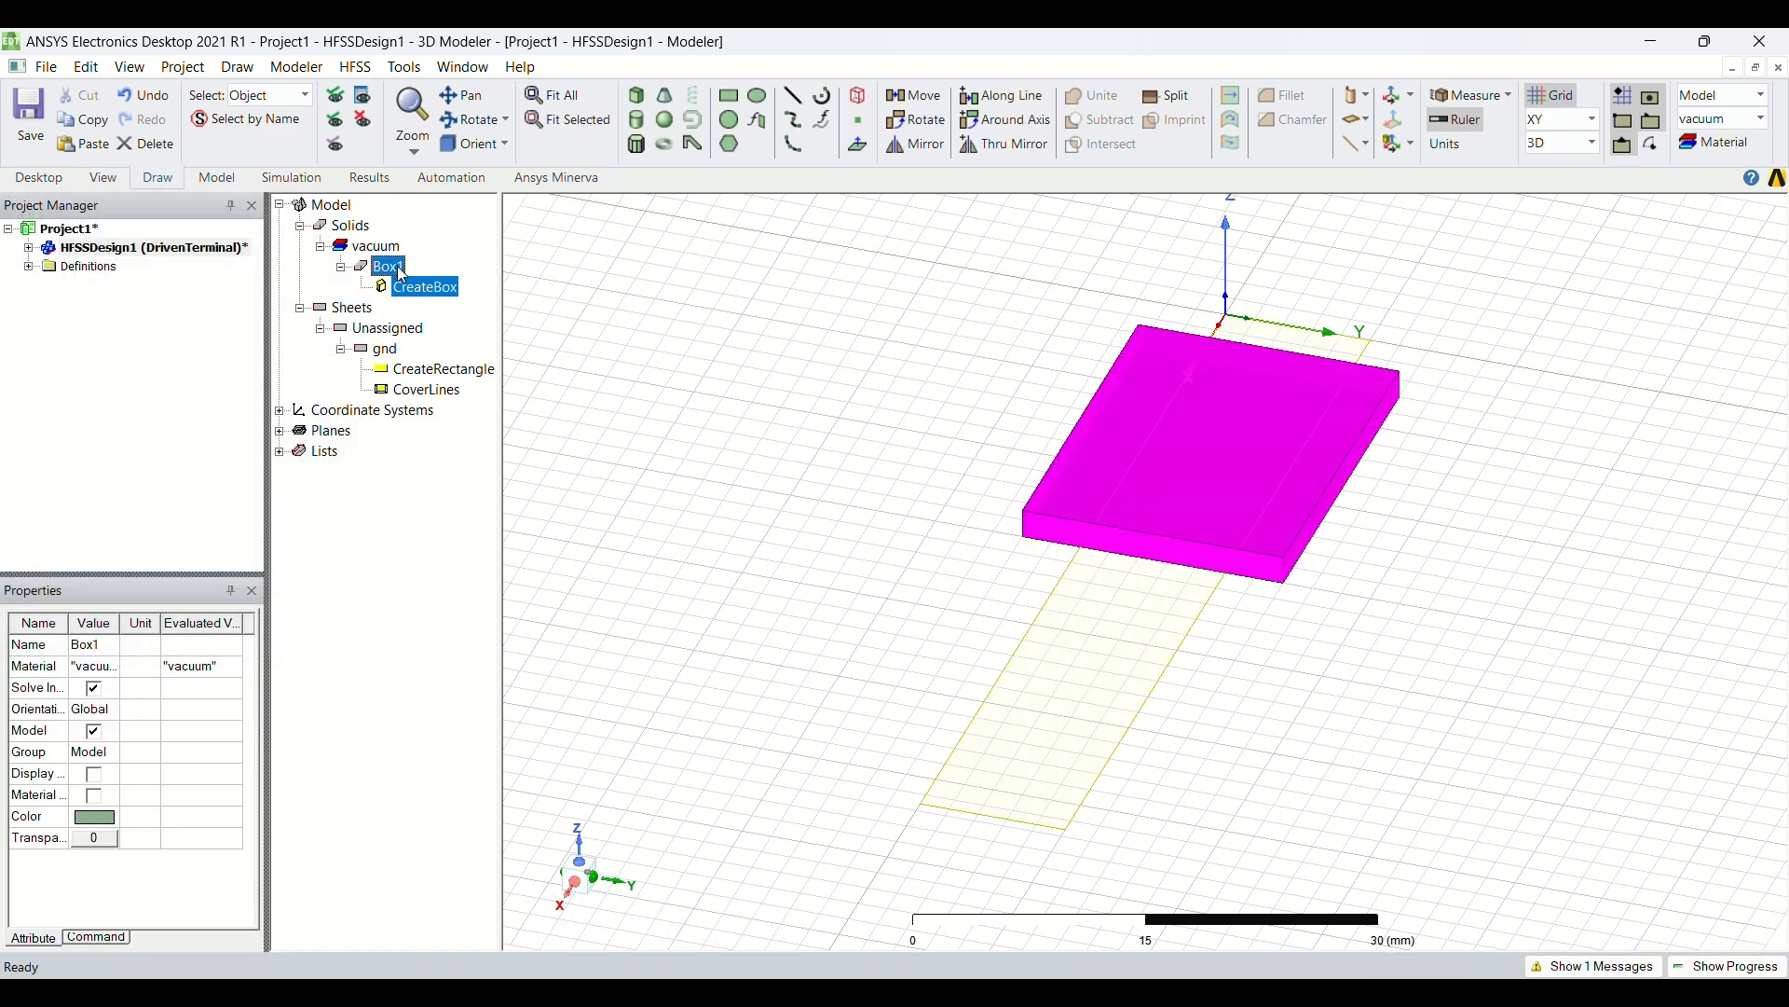
pyautogui.click(616, 385)
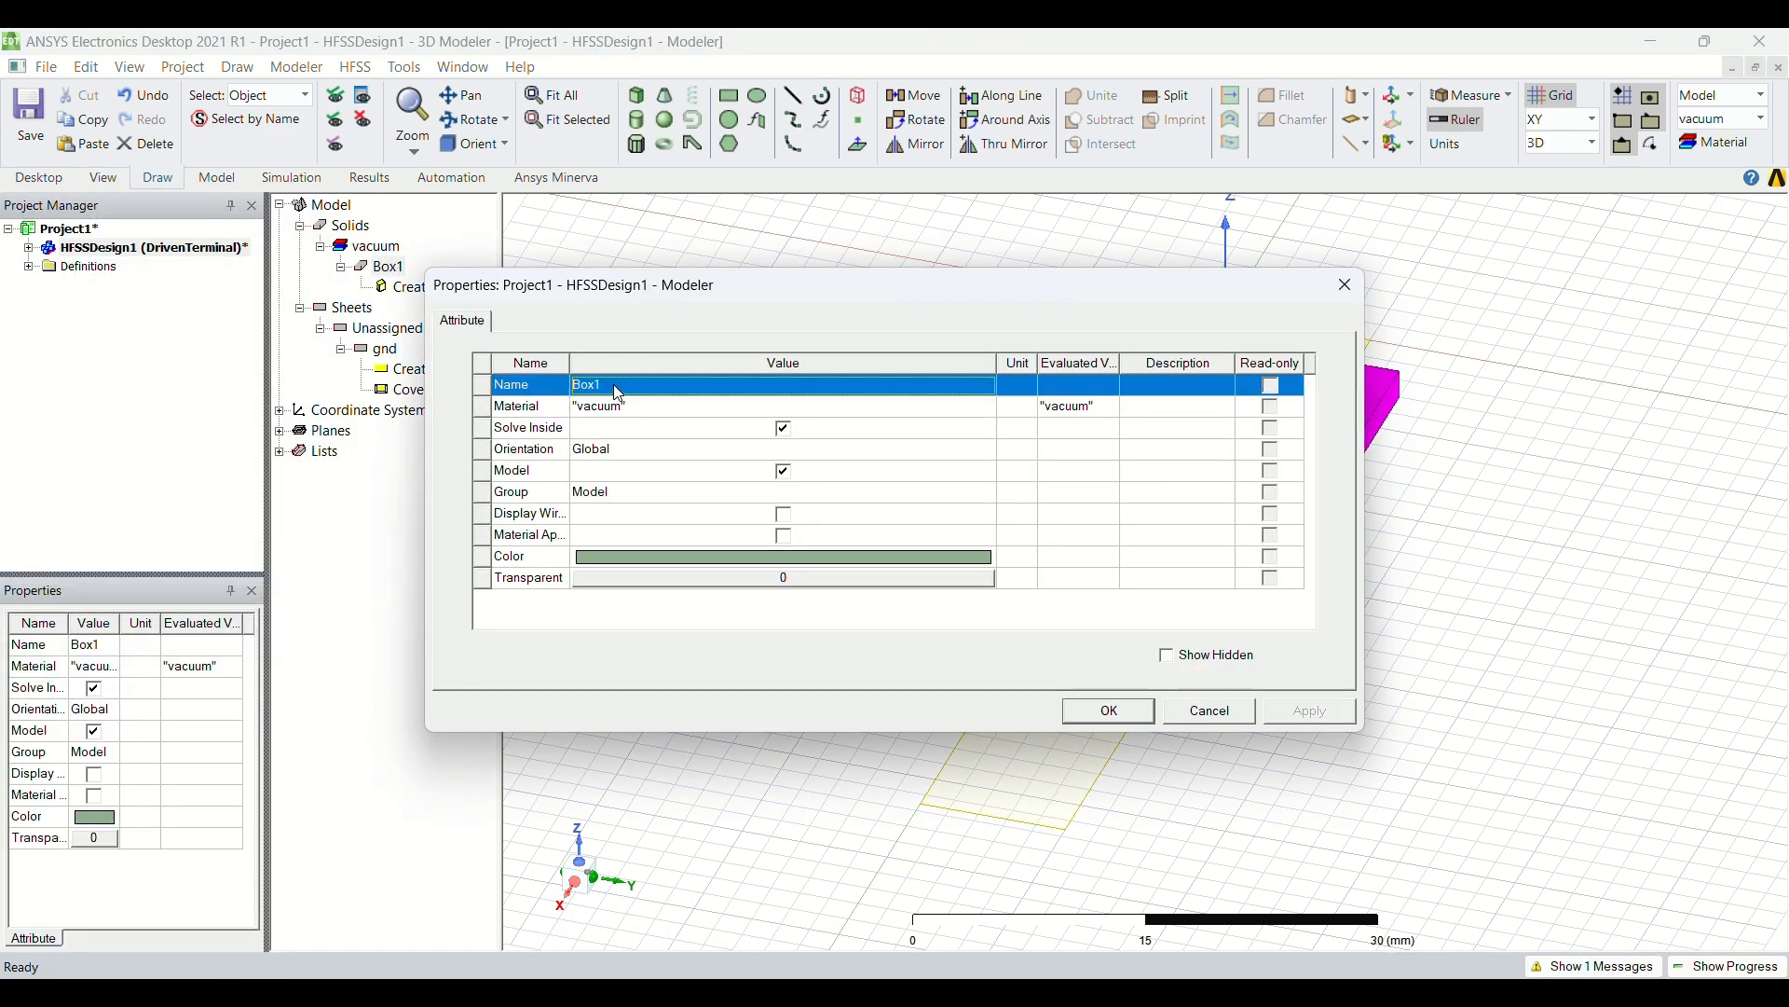
pyautogui.write('subst')
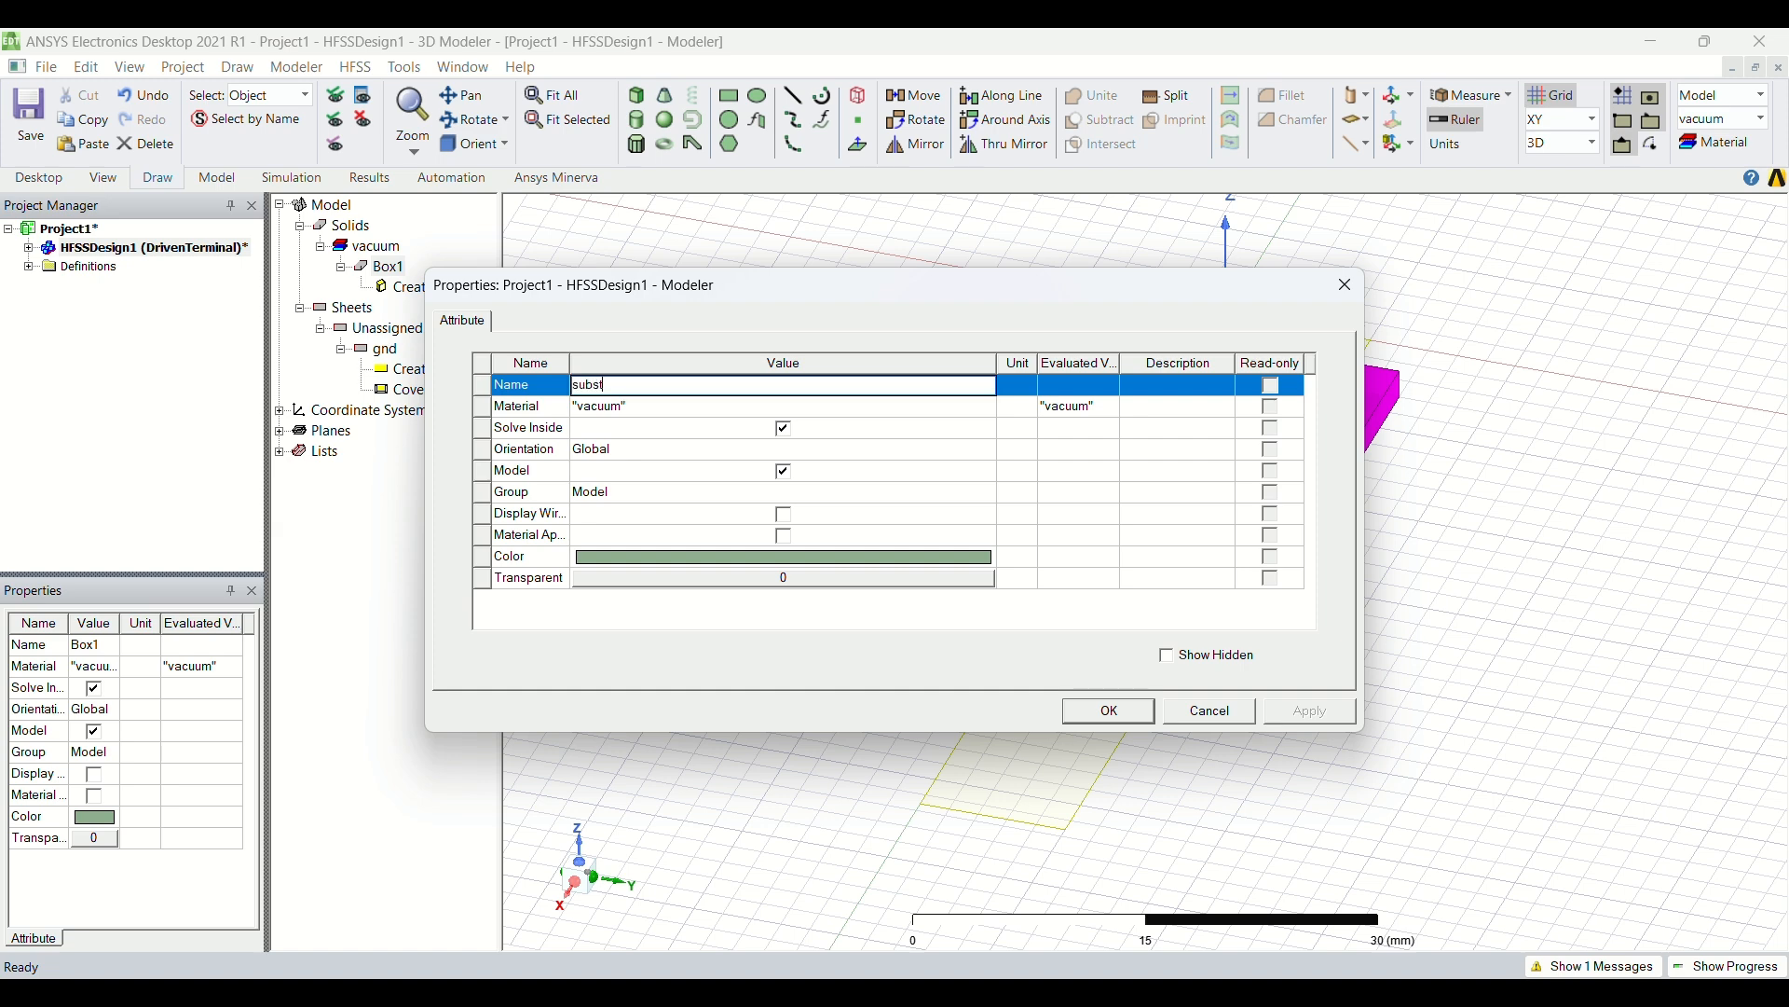
pyautogui.write('rate')
pyautogui.click(706, 560)
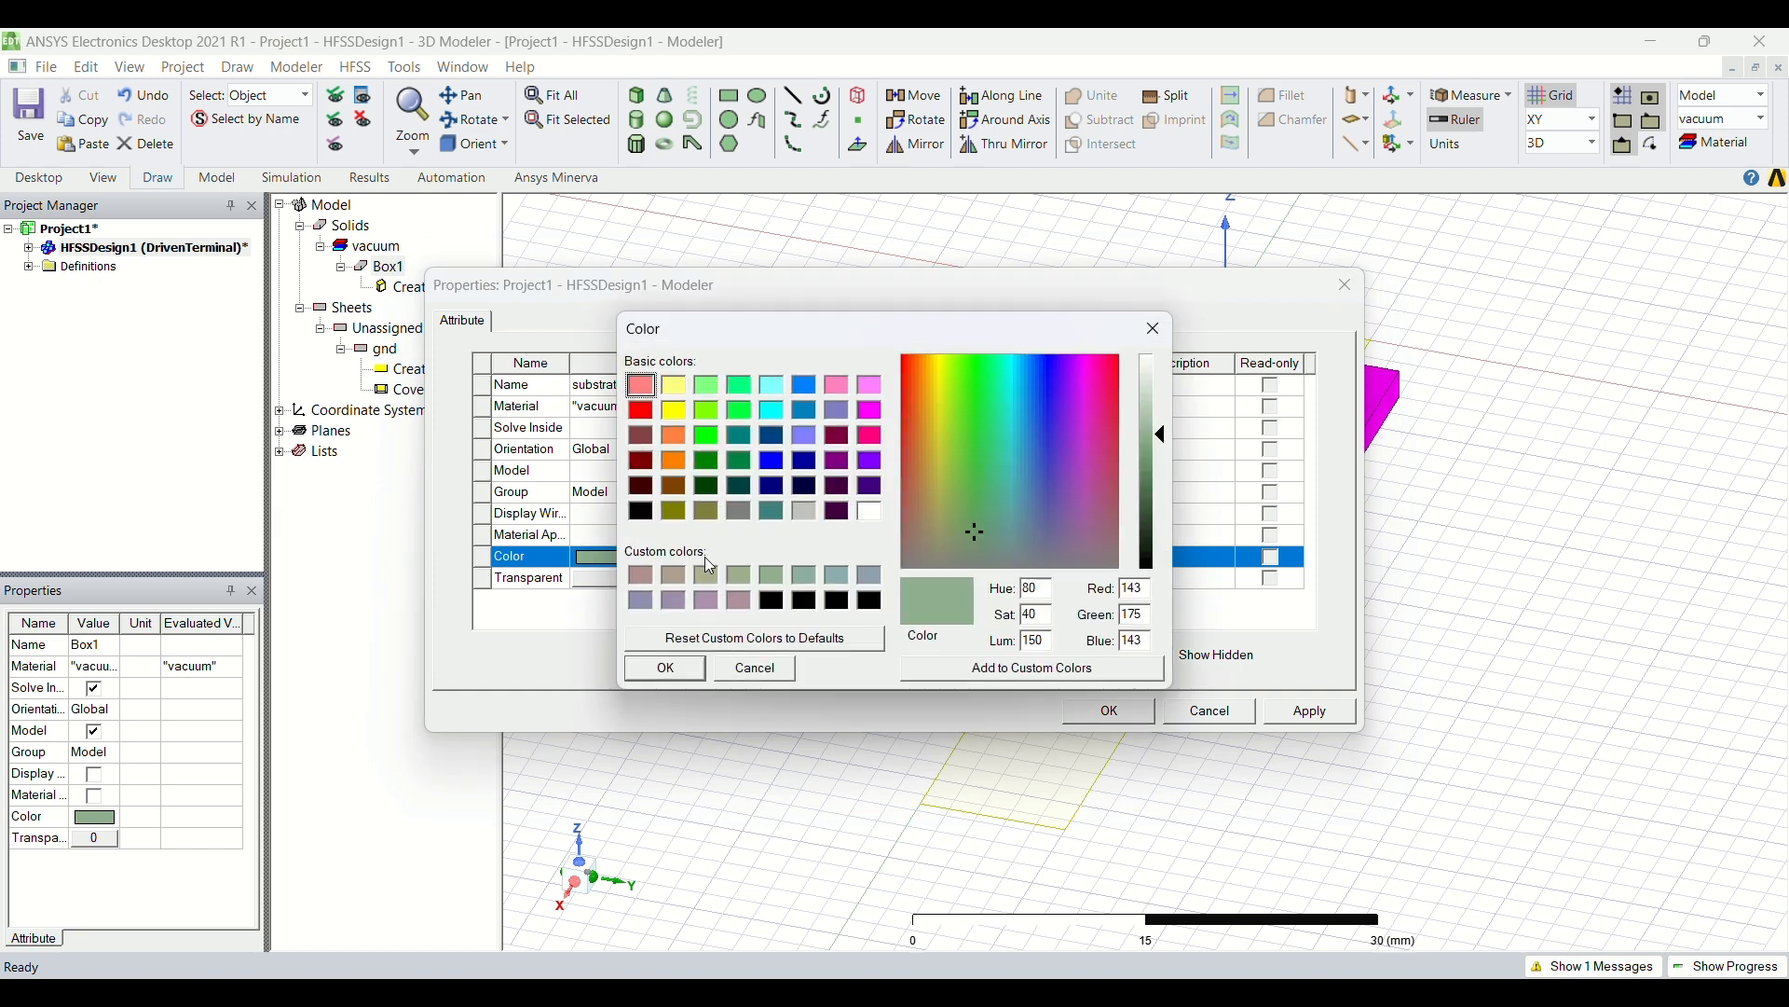
pyautogui.click(837, 411)
pyautogui.press('Return')
pyautogui.press('Return')
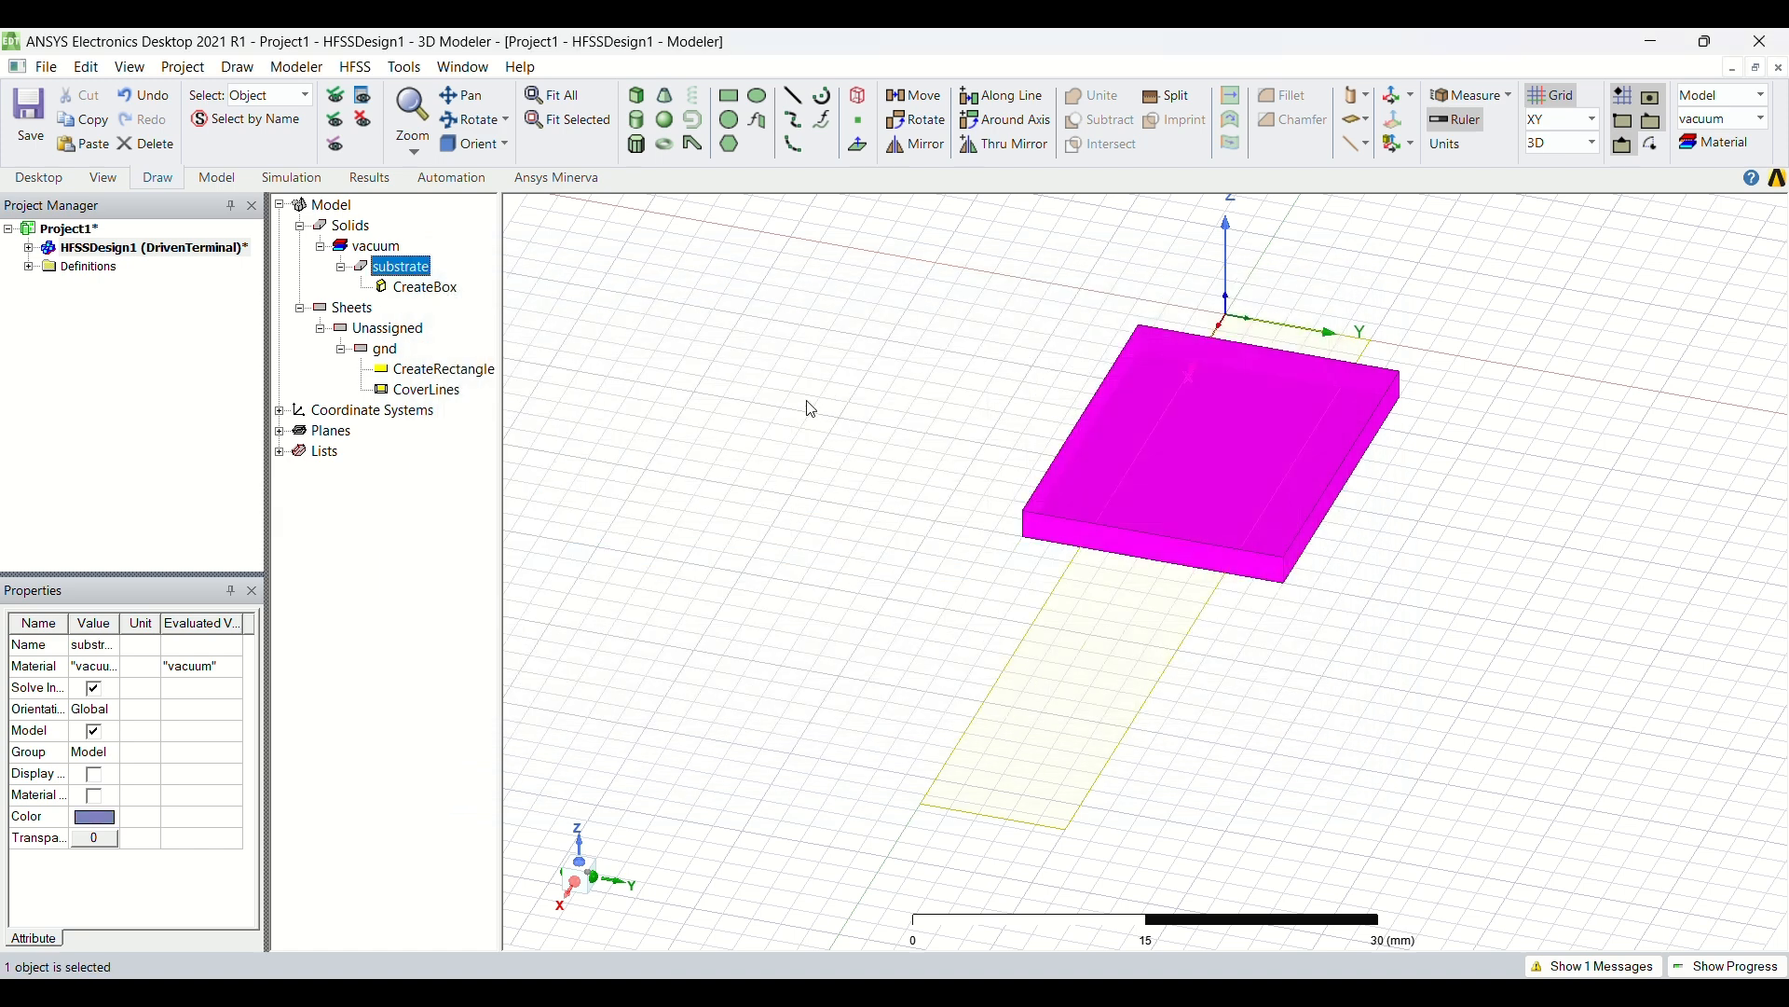
# - Set the substrate box's position to 0,0,0
pyautogui.doubleClick(426, 287)
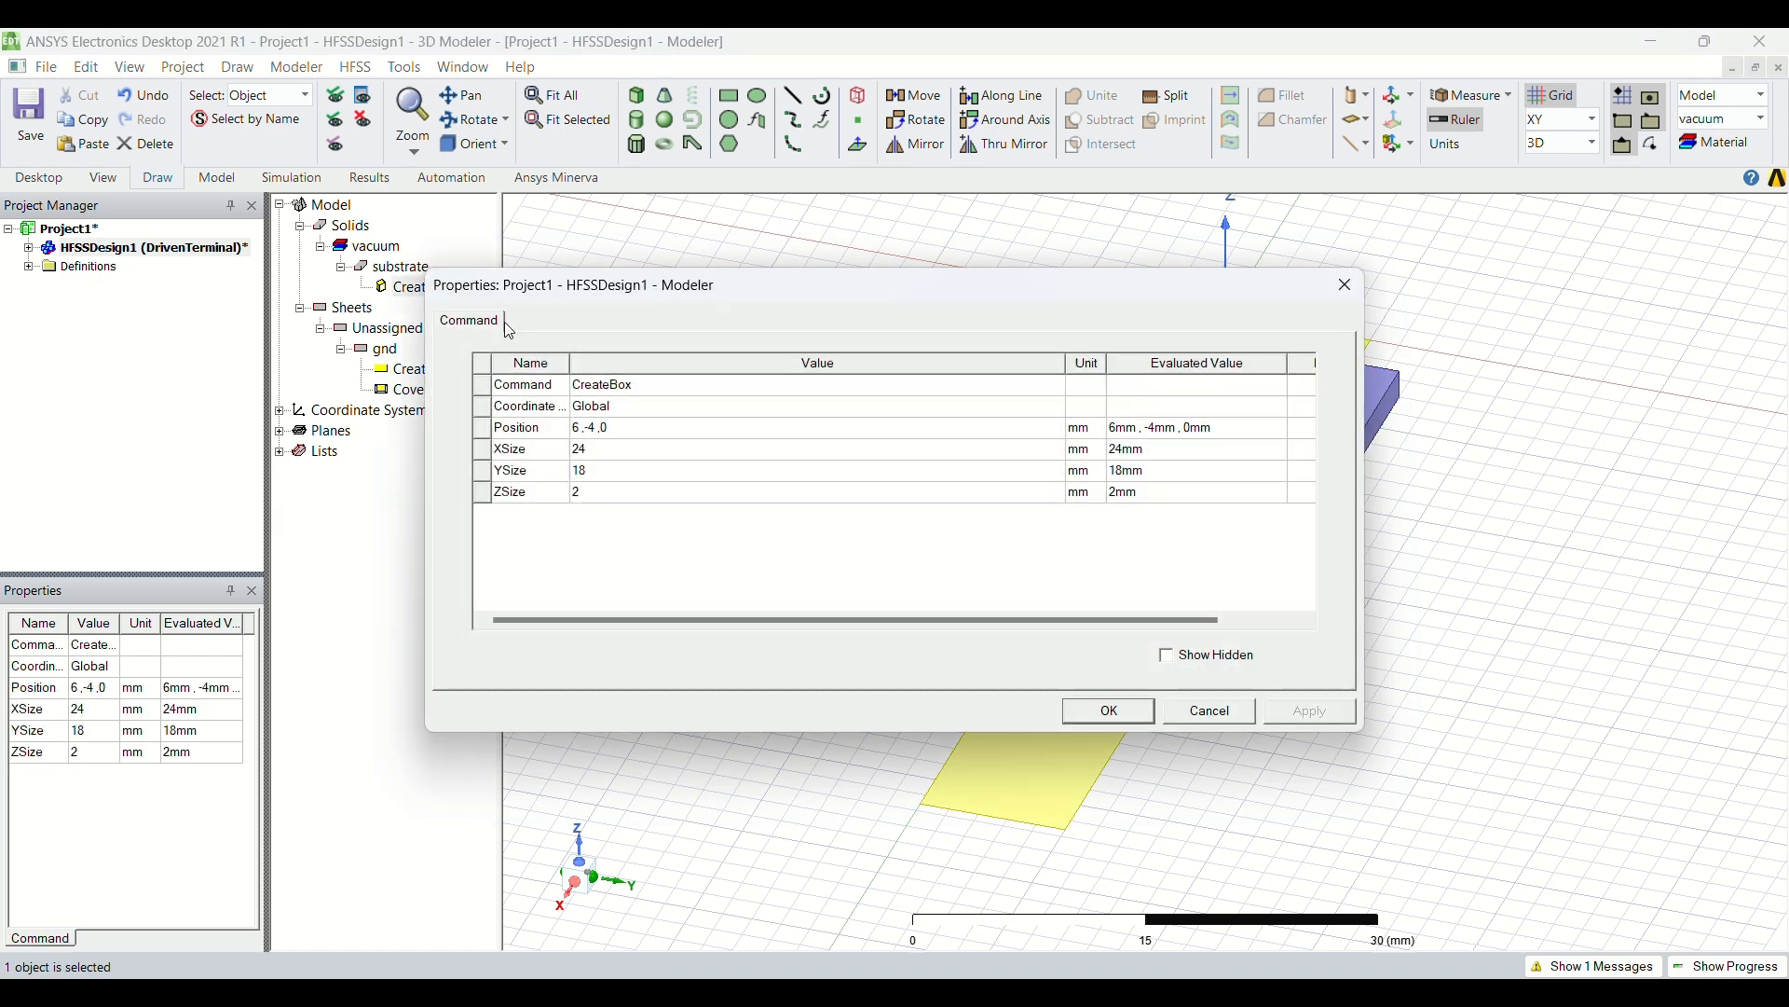
pyautogui.click(616, 433)
pyautogui.click(615, 429)
pyautogui.press('BackSpace')
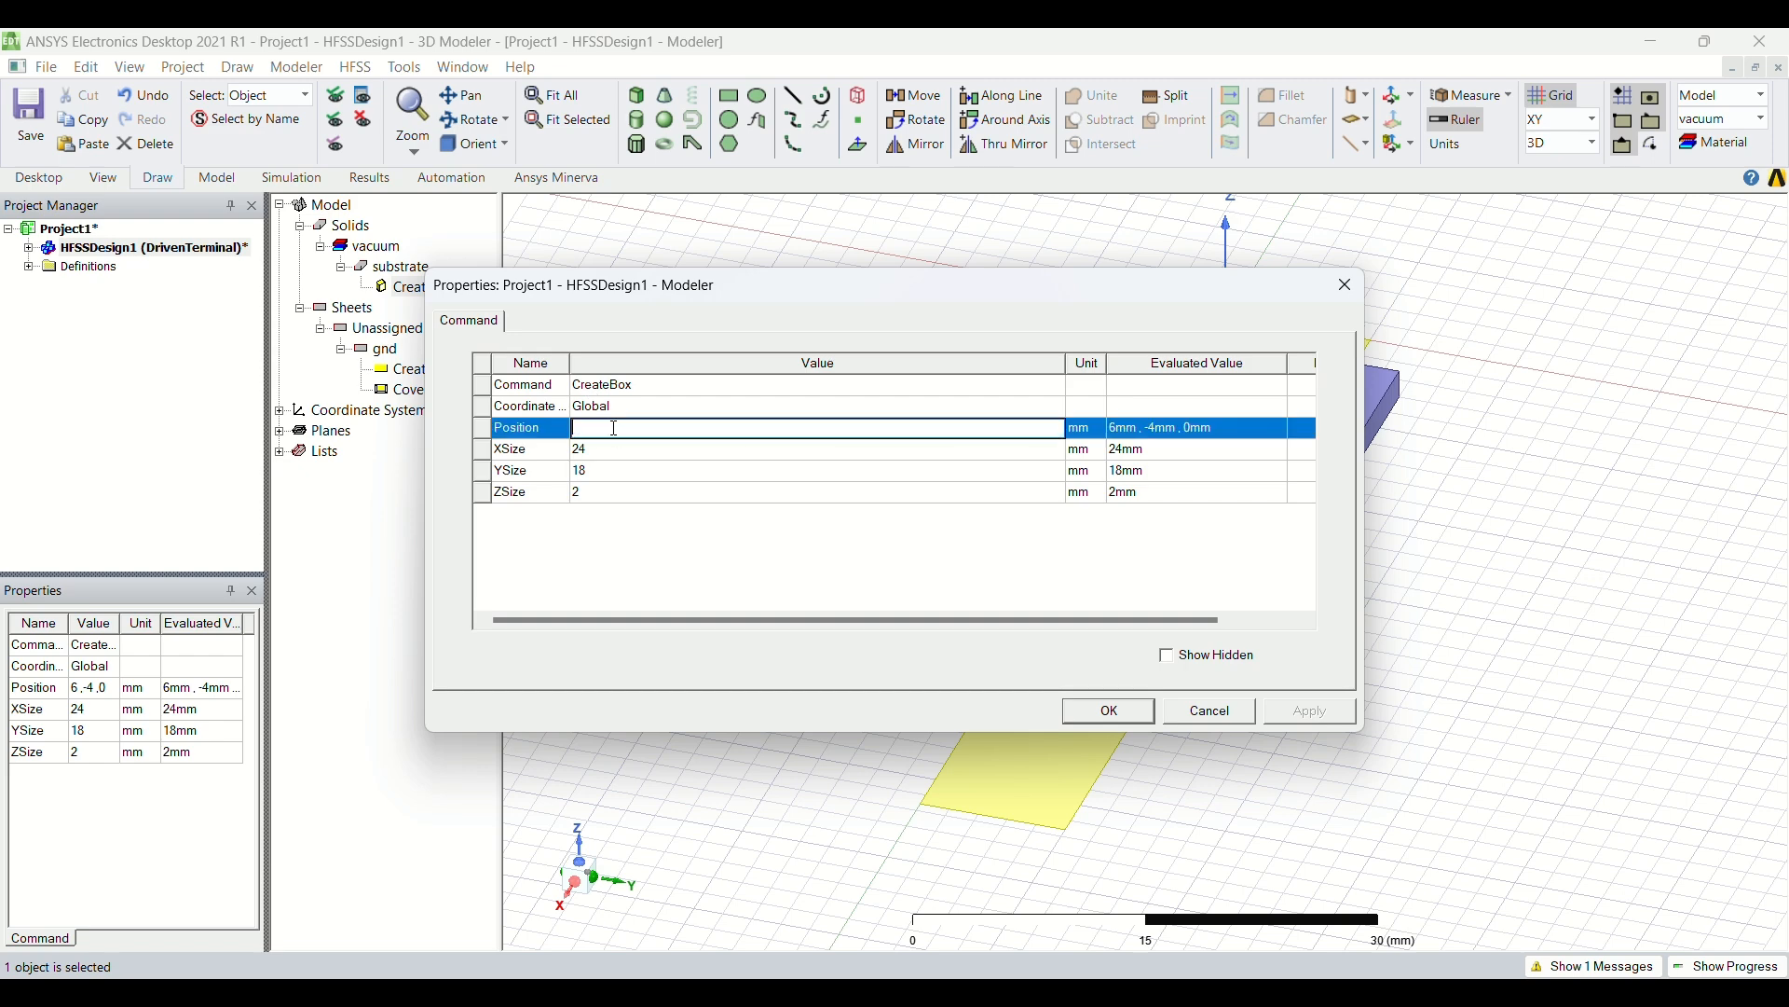
pyautogui.write('0,0,0')
pyautogui.press('Return')
# - Set the substrate box's X size to gl and its Y size to gw
pyautogui.press('BackSpace')
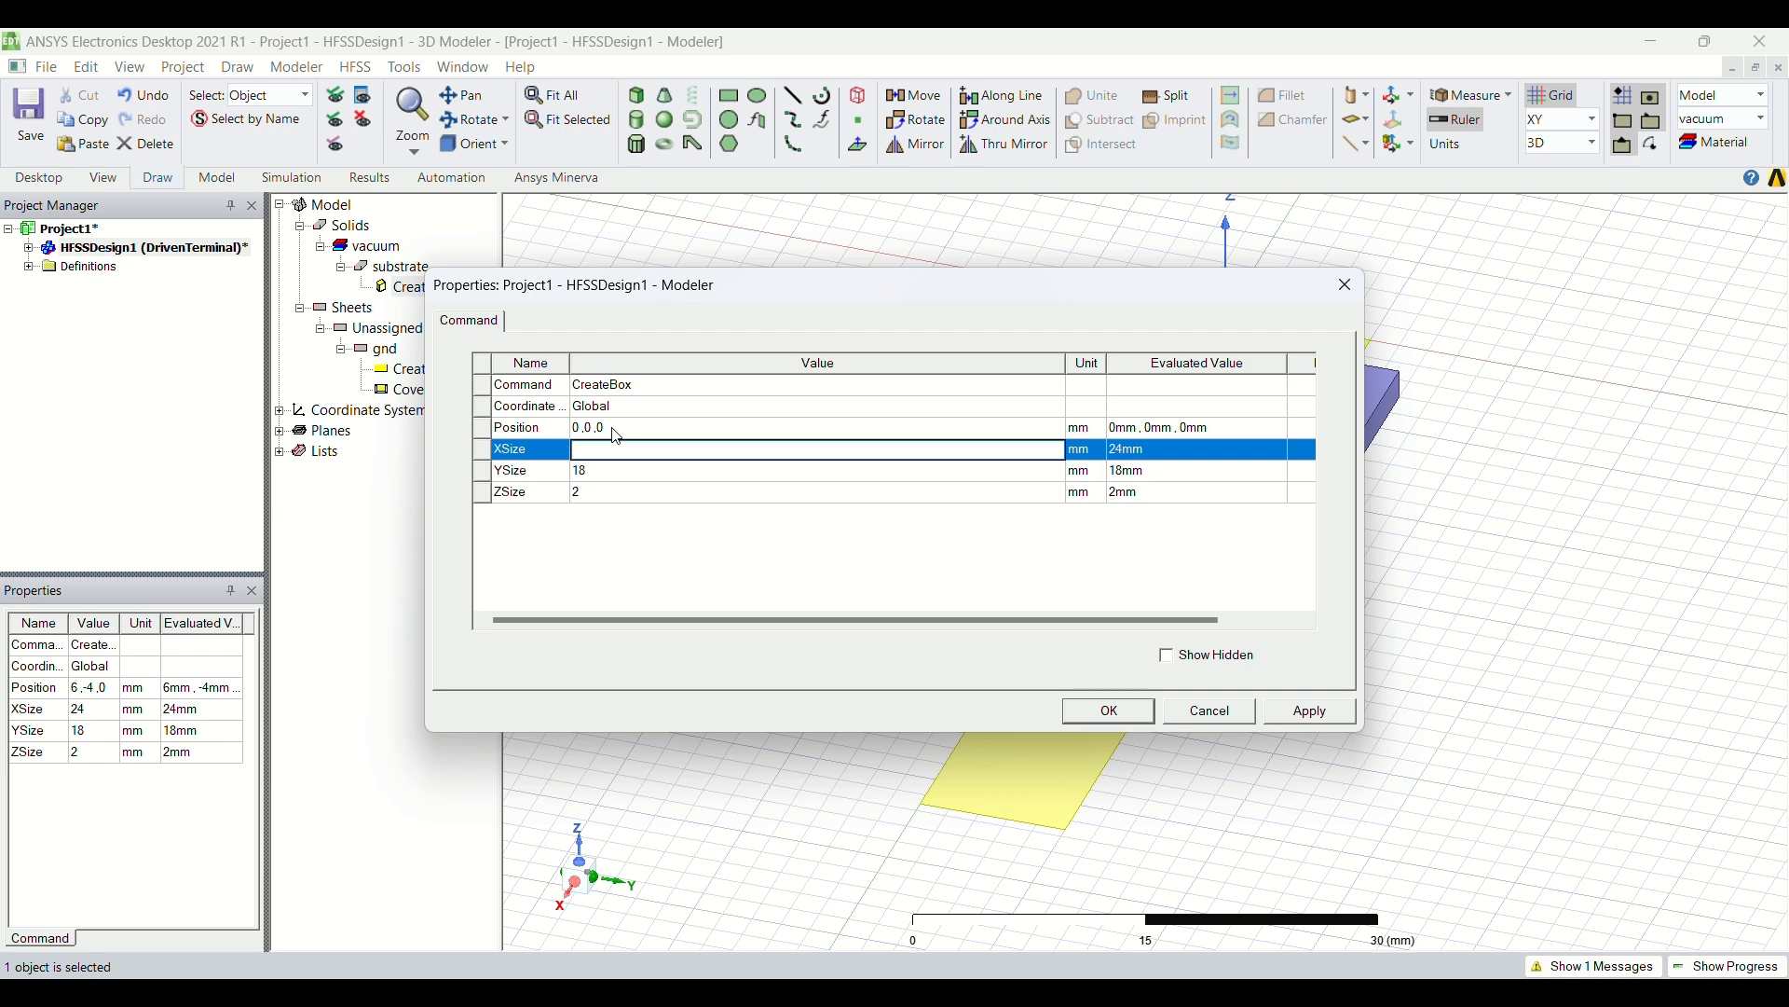
pyautogui.write('gl')
pyautogui.press('Return')
pyautogui.write('g')
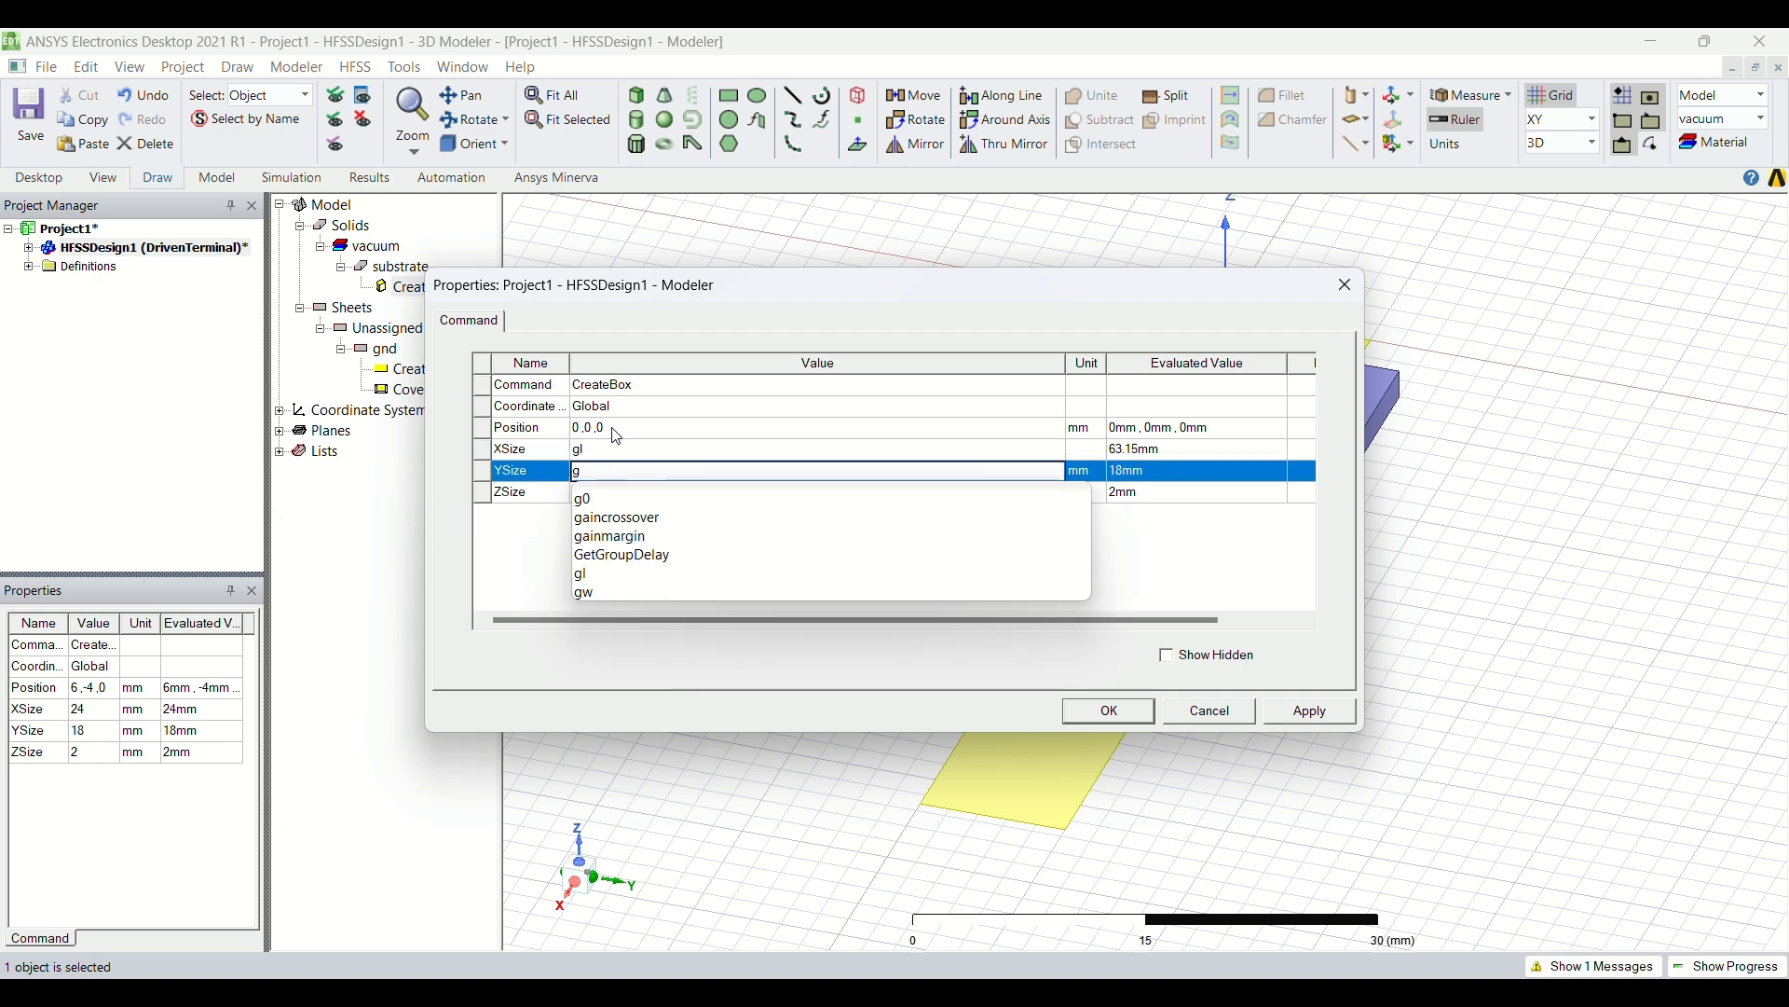
pyautogui.write('w')
pyautogui.press('Return')
# - Set the substrate box's Z size to a new length variable h with a value of 1.6 mm
pyautogui.press('BackSpace')
pyautogui.write('h')
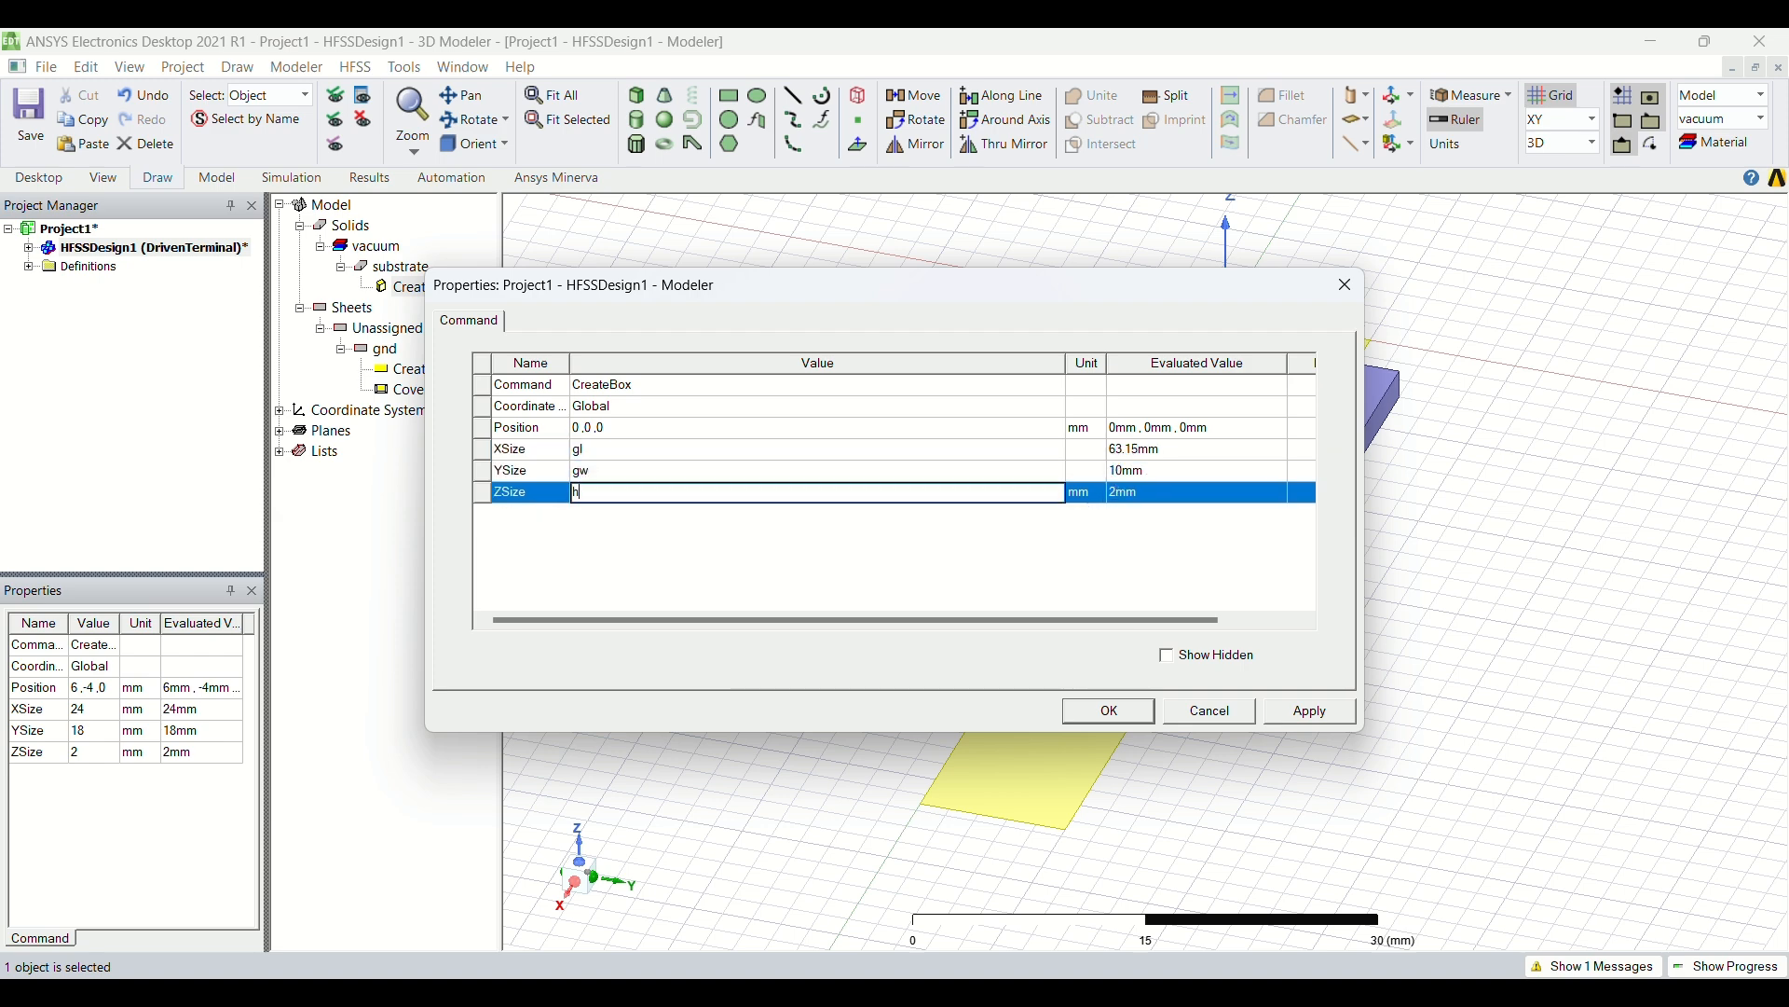
pyautogui.press('Return')
pyautogui.write('1.6')
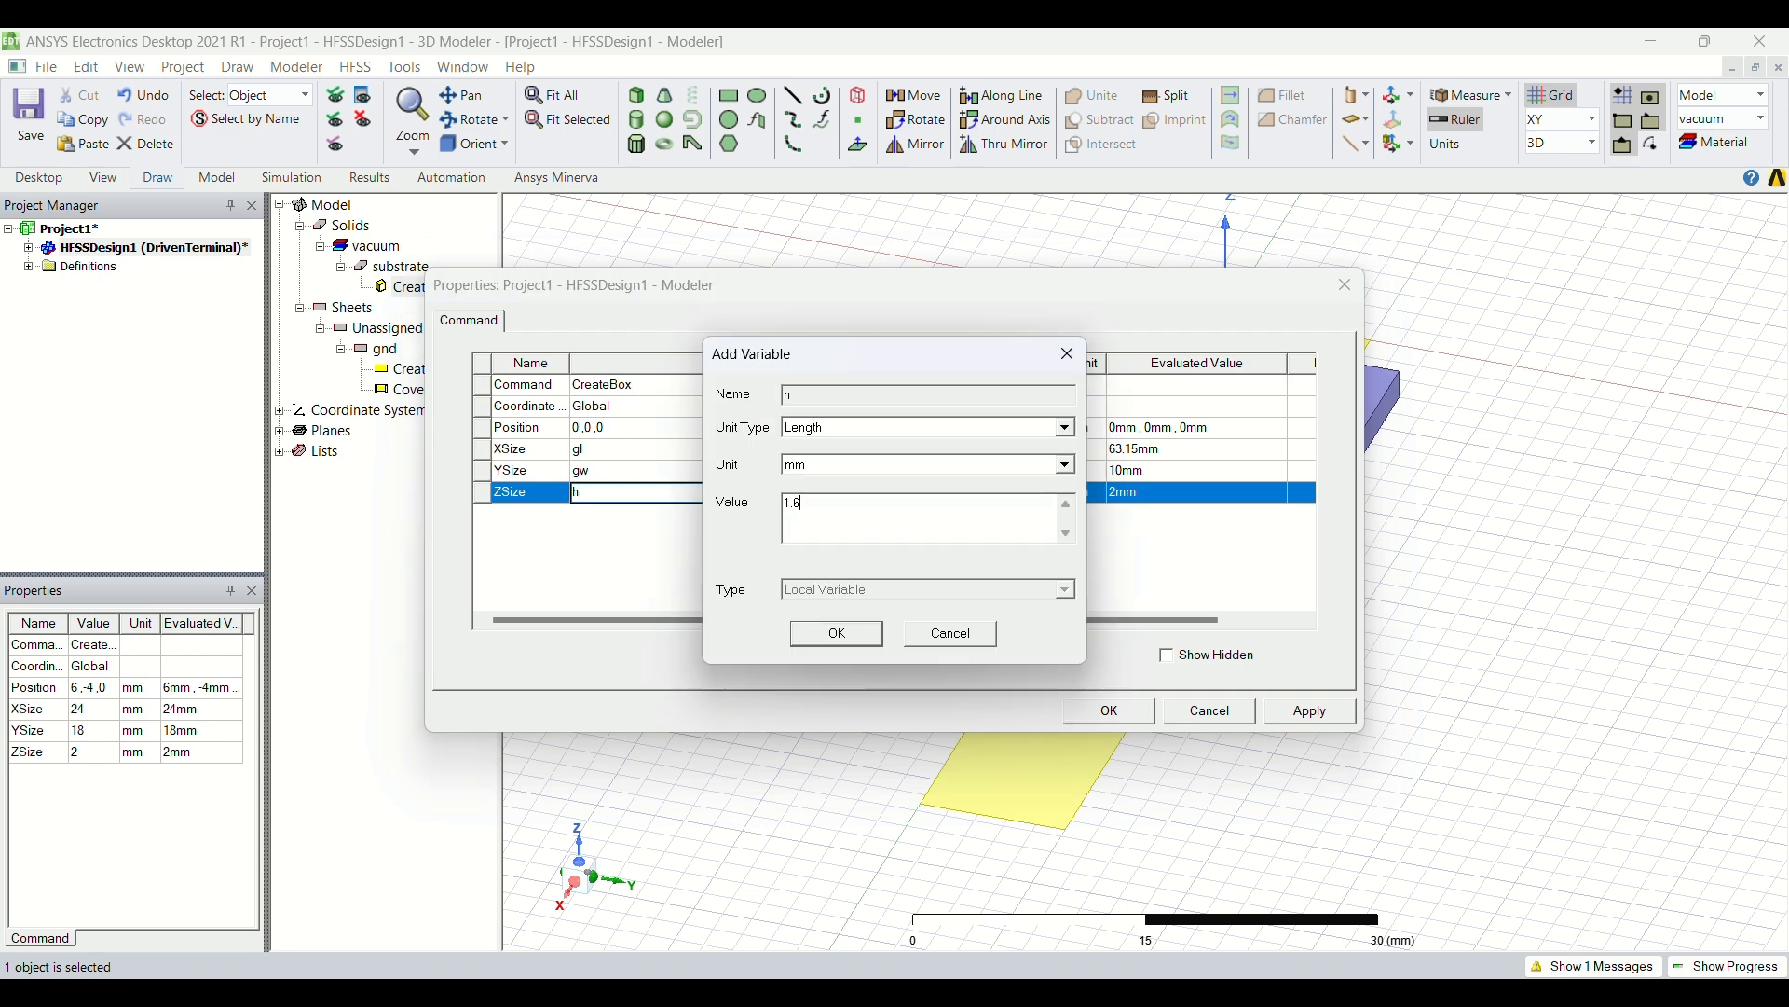
pyautogui.press('Return')
pyautogui.press('Return')
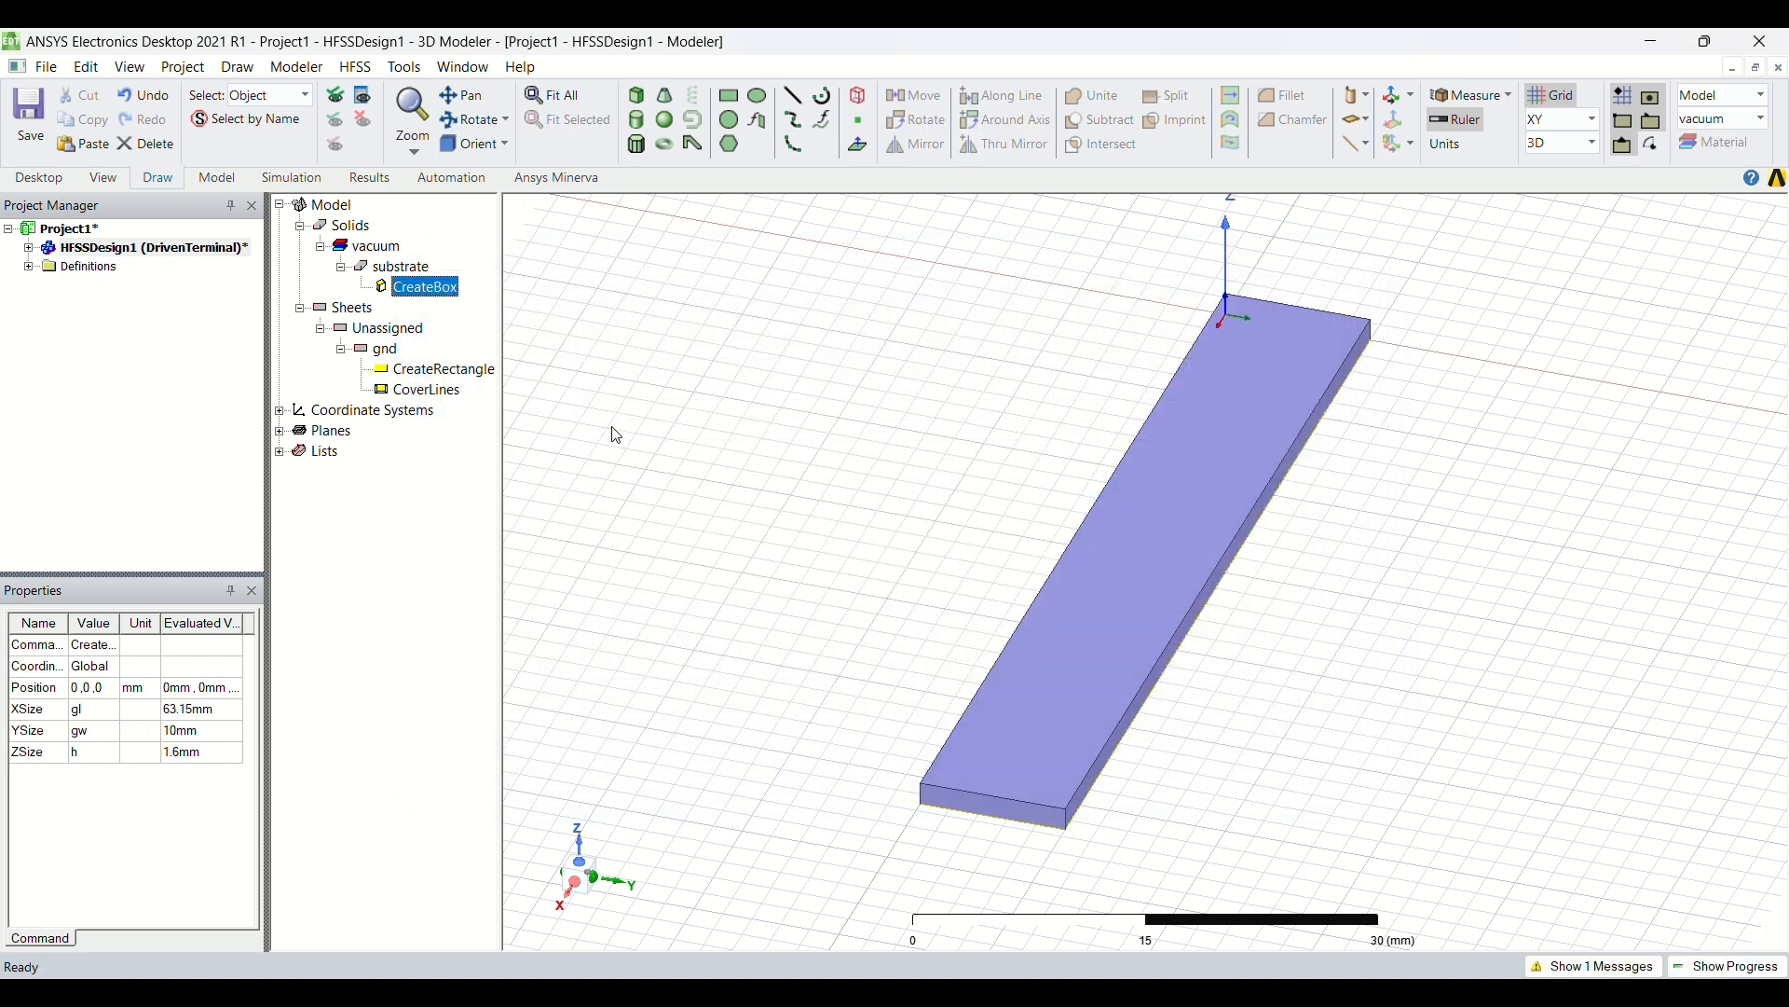
# - Orient the view to Top (-Z) and fit the whole model in it
pyautogui.click(506, 144)
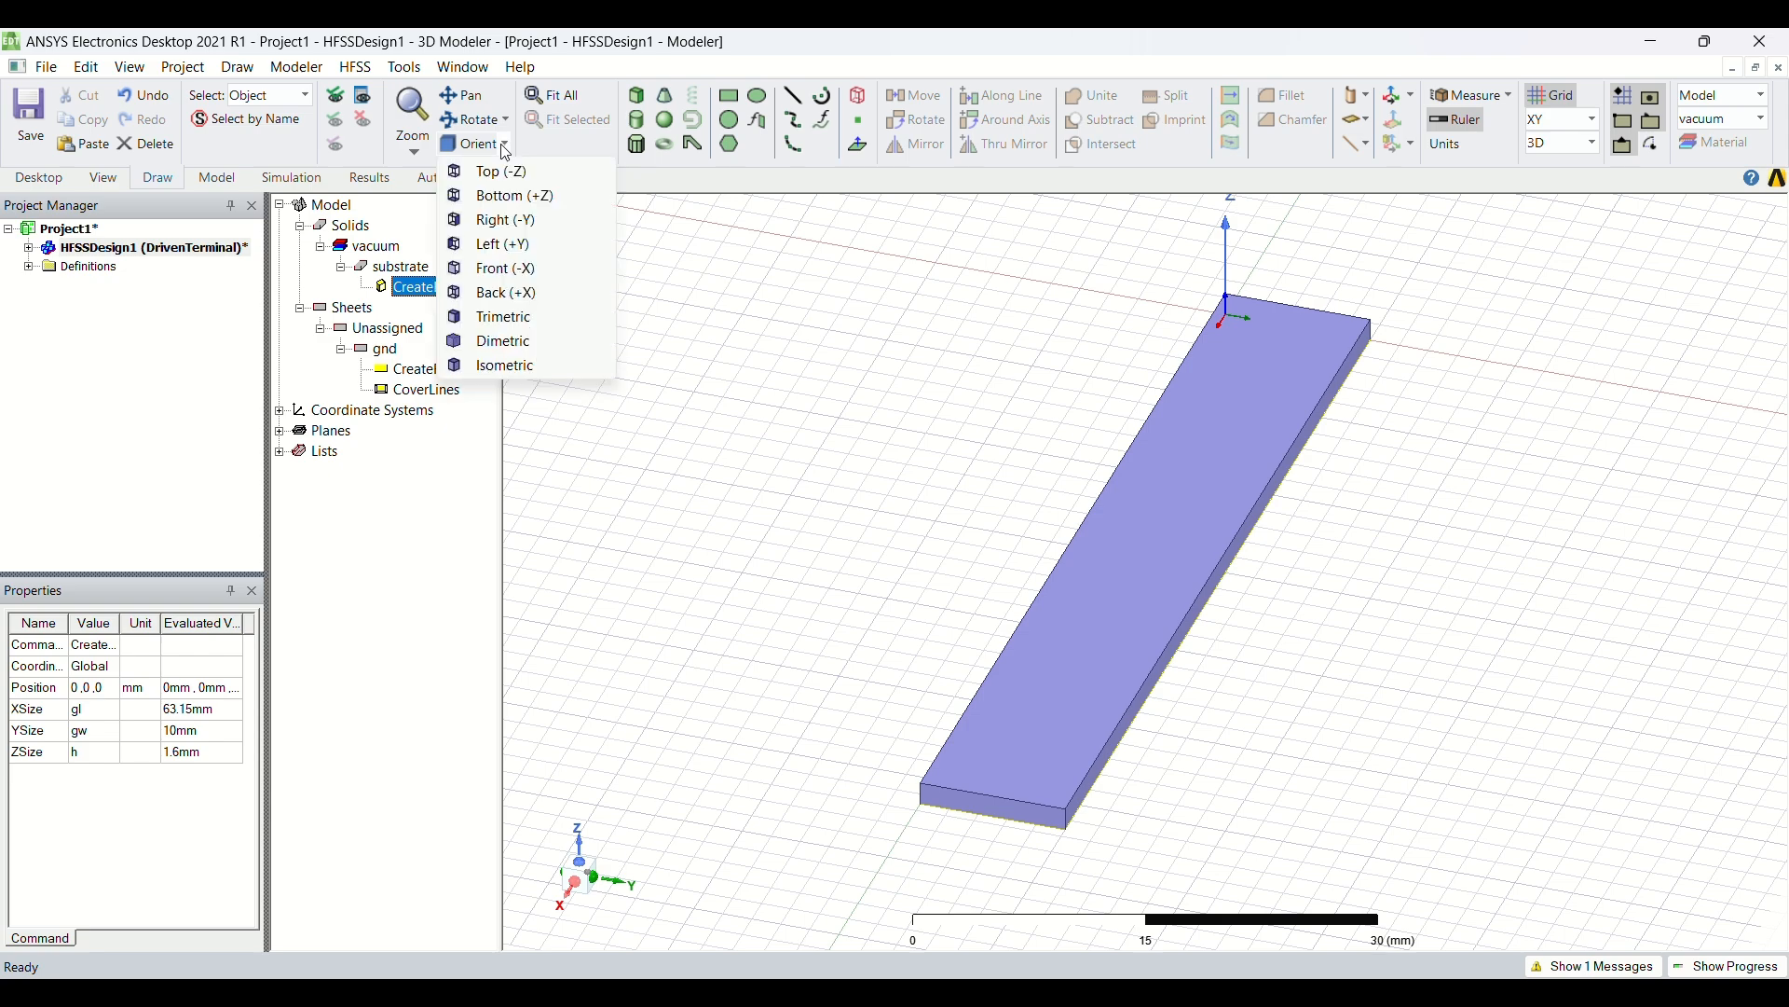
pyautogui.click(504, 171)
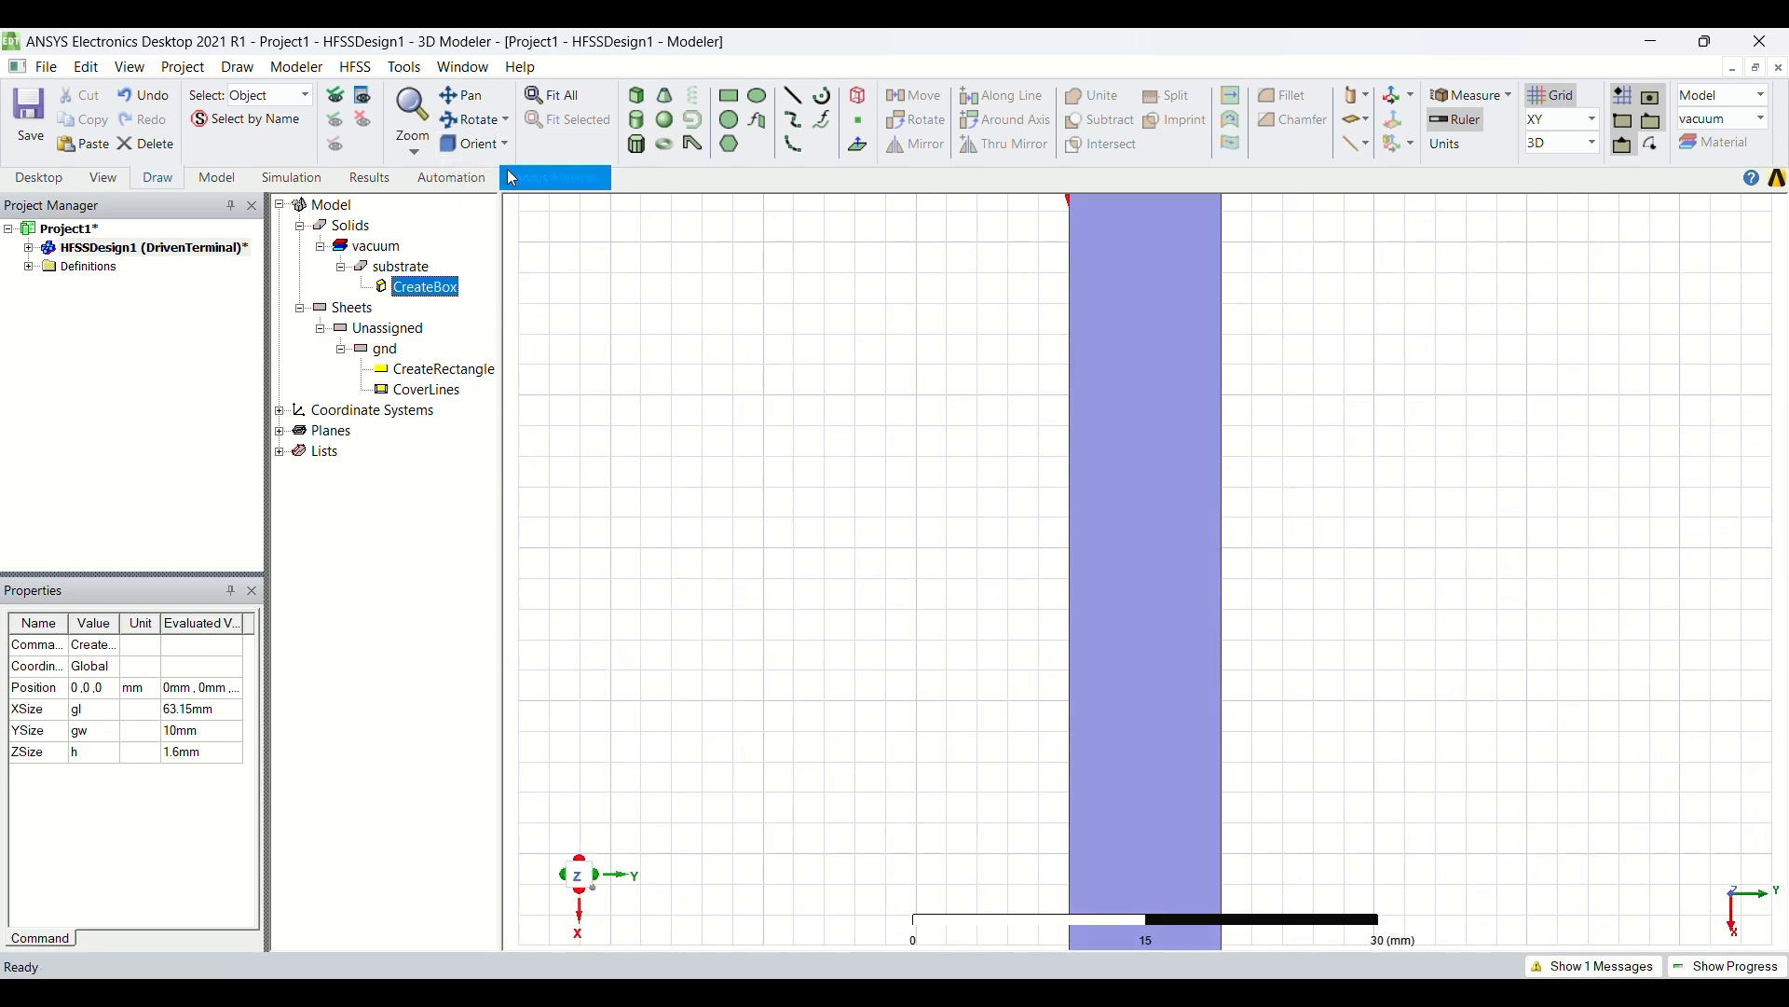
pyautogui.click(555, 97)
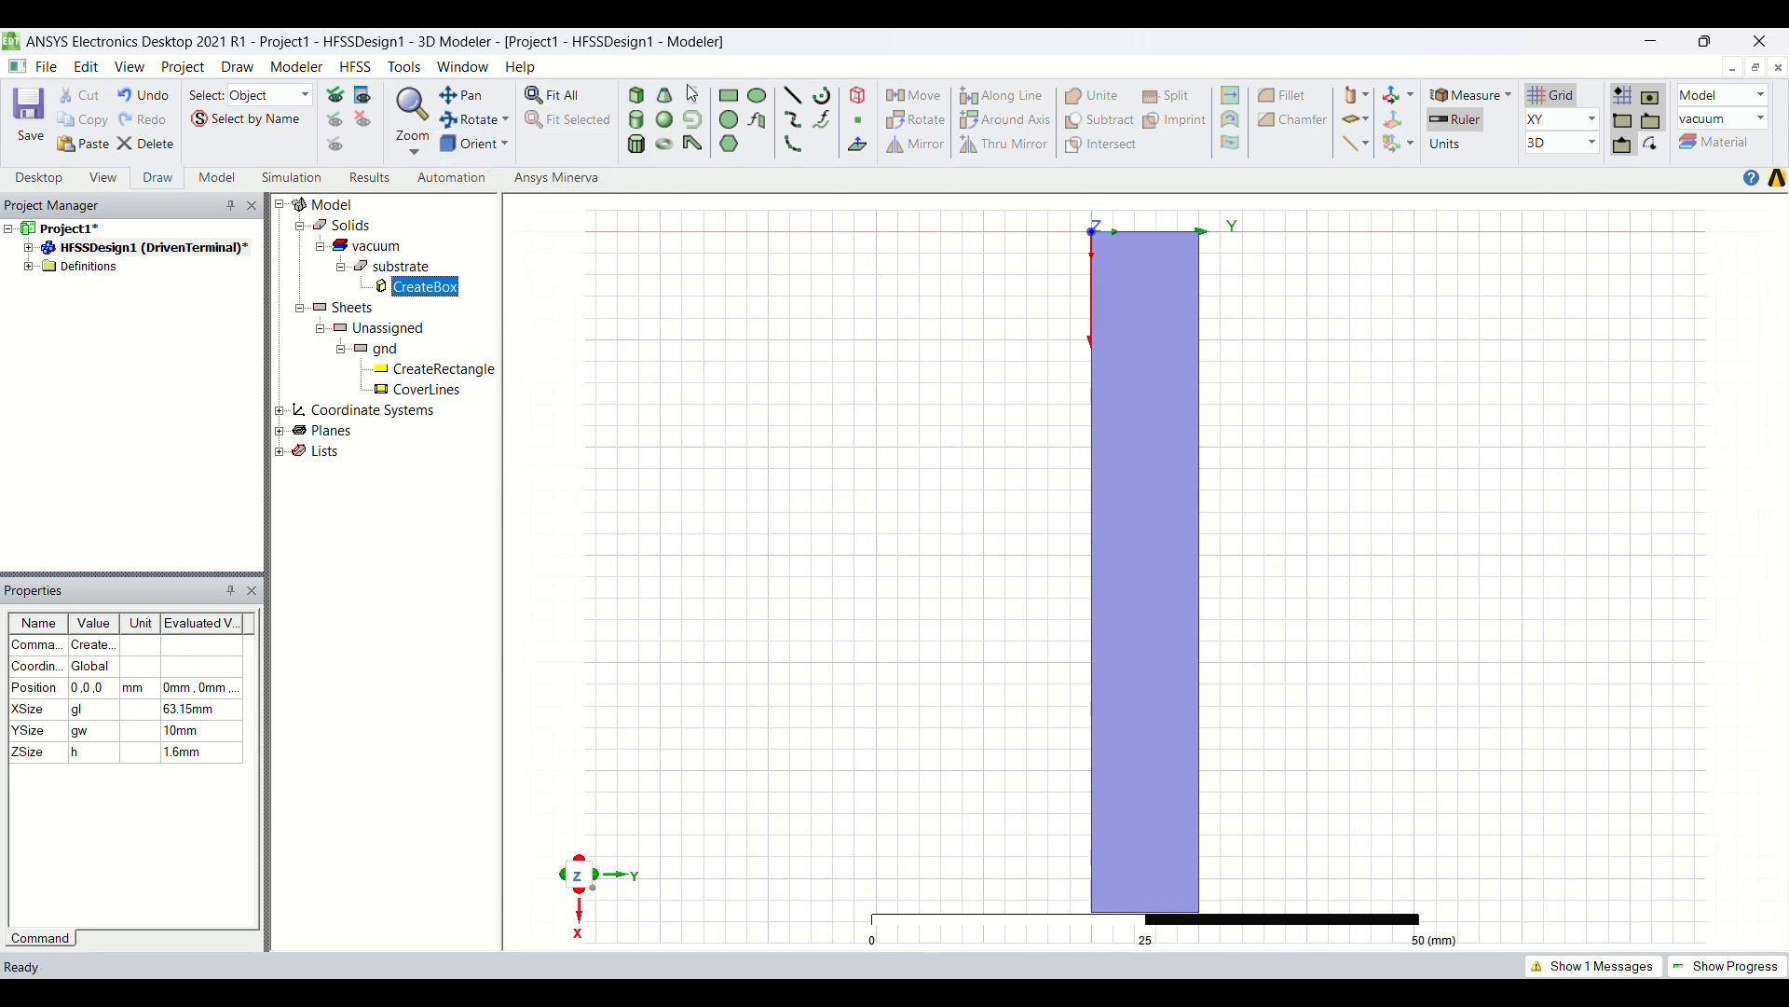
# - Draw a rectangle about 14 mm by 6 mm on the XY plane beside the substrate
pyautogui.click(729, 97)
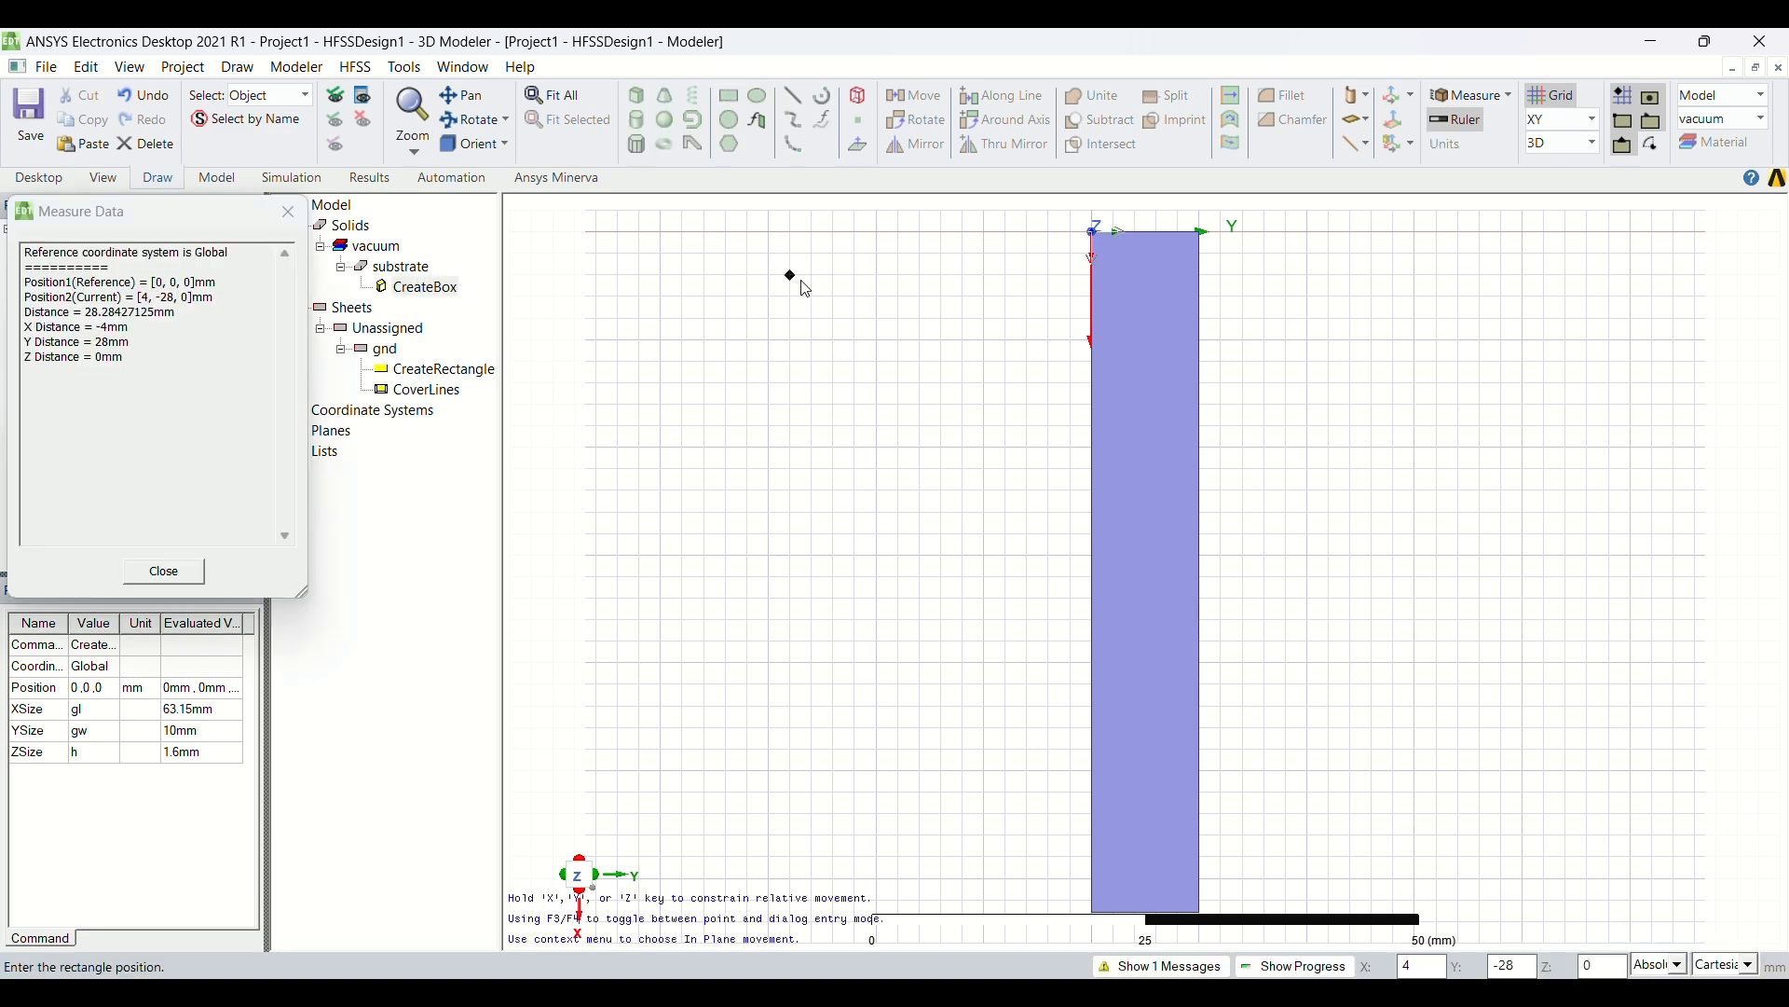
pyautogui.click(791, 276)
pyautogui.click(860, 427)
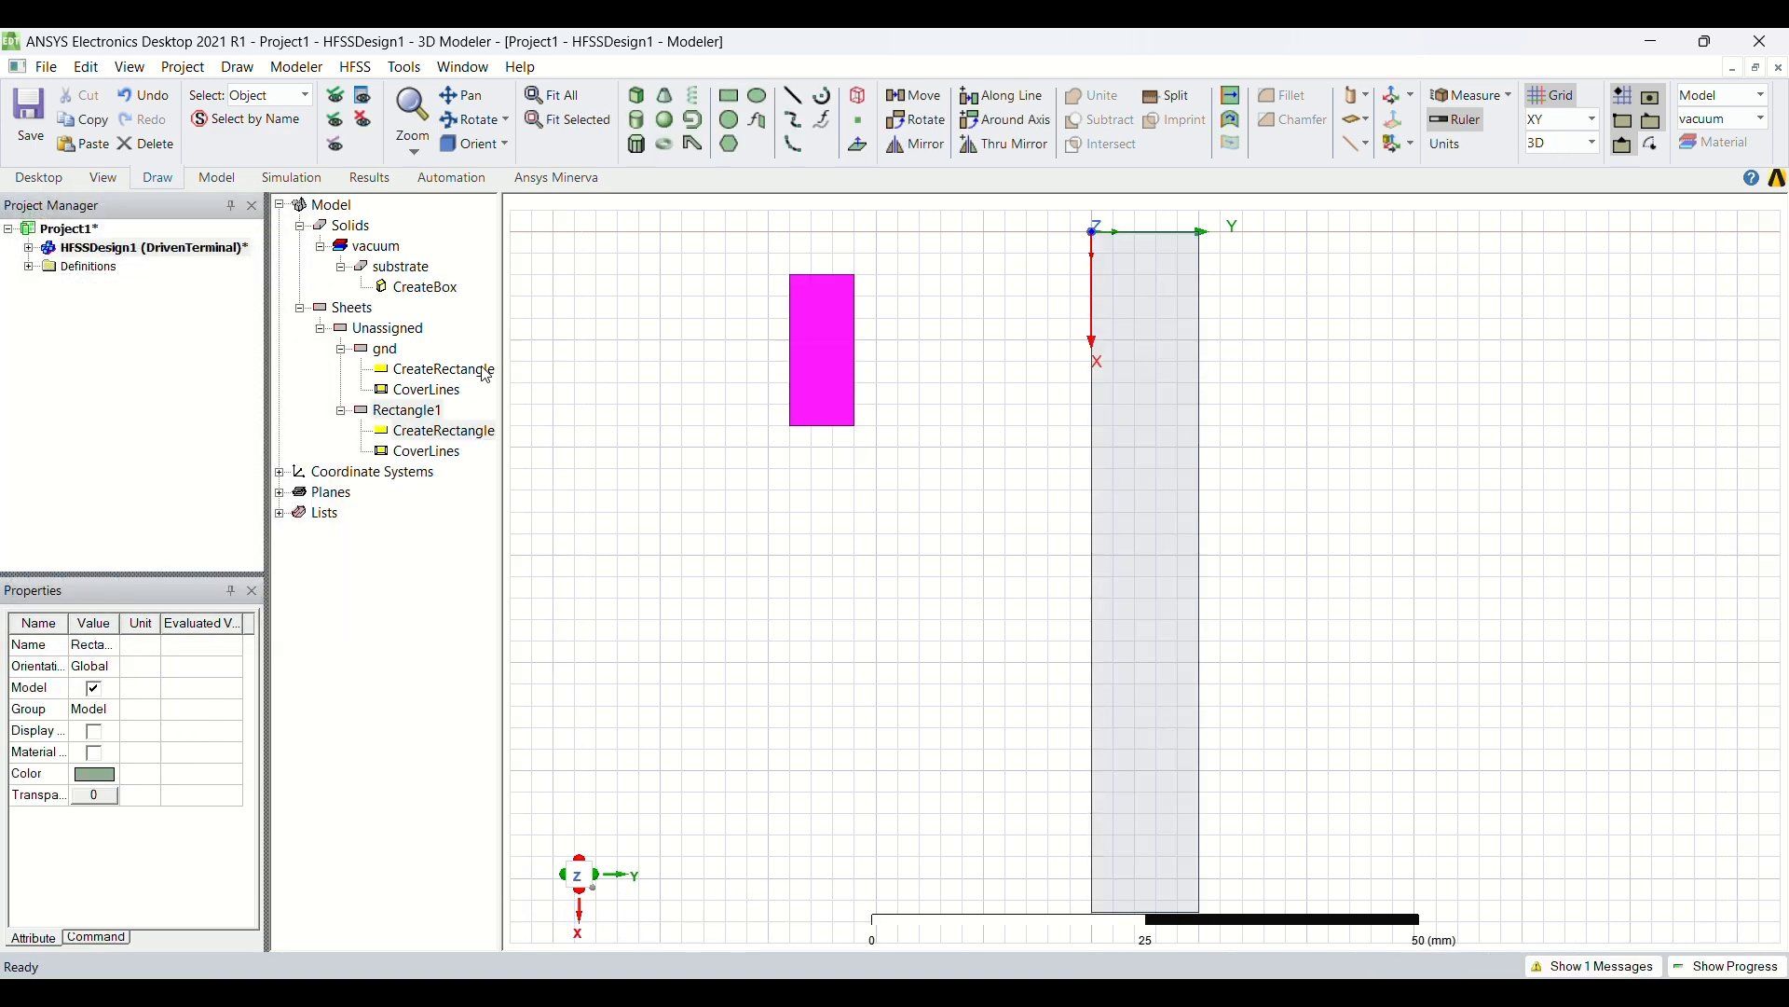
# - Rename the new rectangle to 50ohm and set its color to light yellow
pyautogui.click(426, 415)
pyautogui.doubleClick(423, 412)
pyautogui.click(656, 391)
pyautogui.click(656, 391)
pyautogui.press('BackSpace')
pyautogui.write('50ohm')
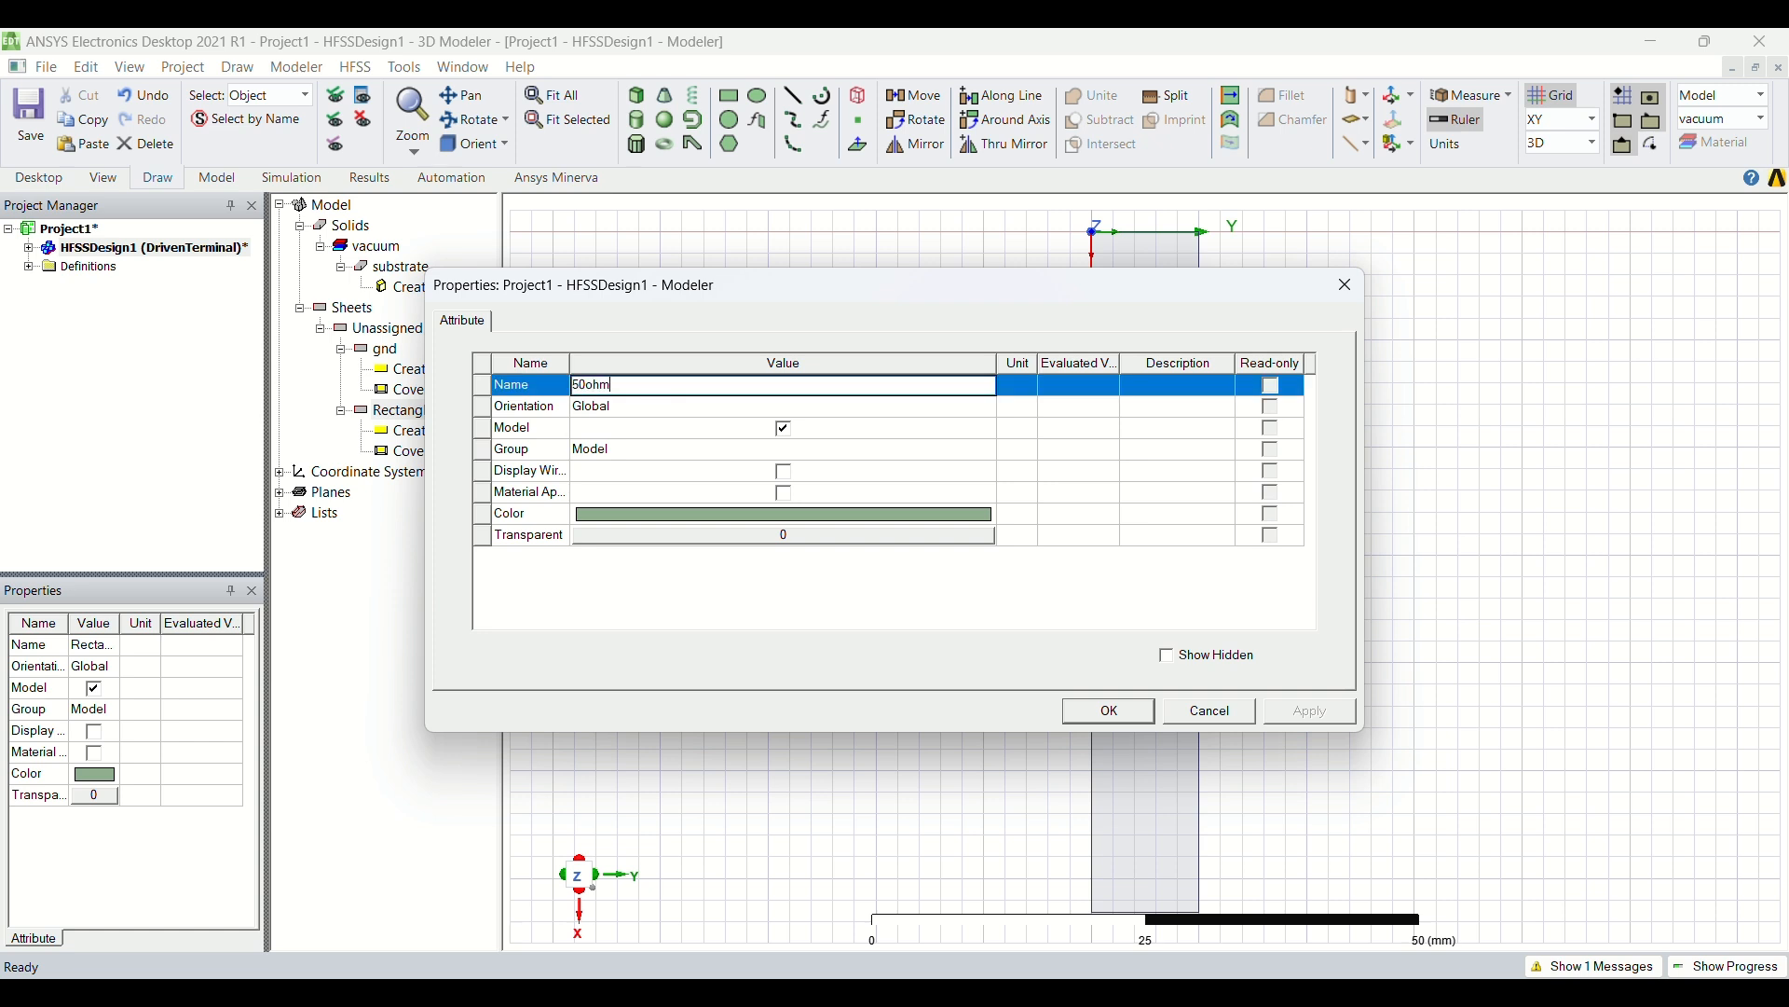
pyautogui.click(731, 515)
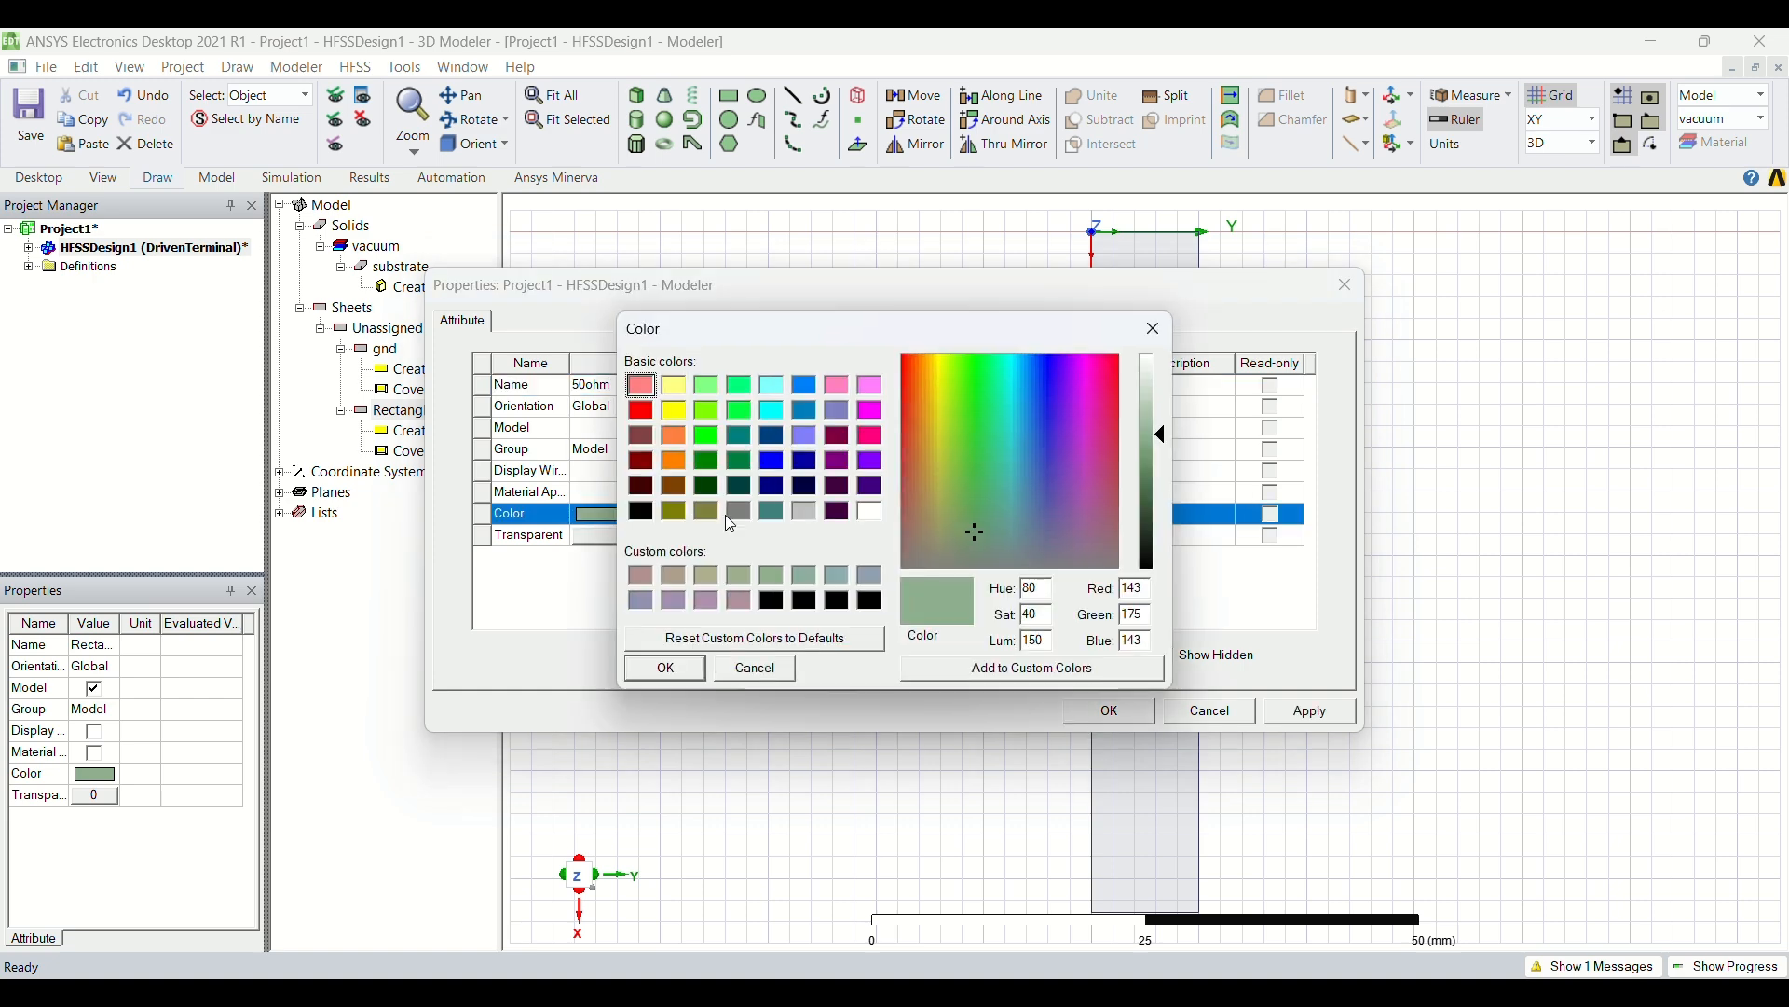
pyautogui.click(677, 386)
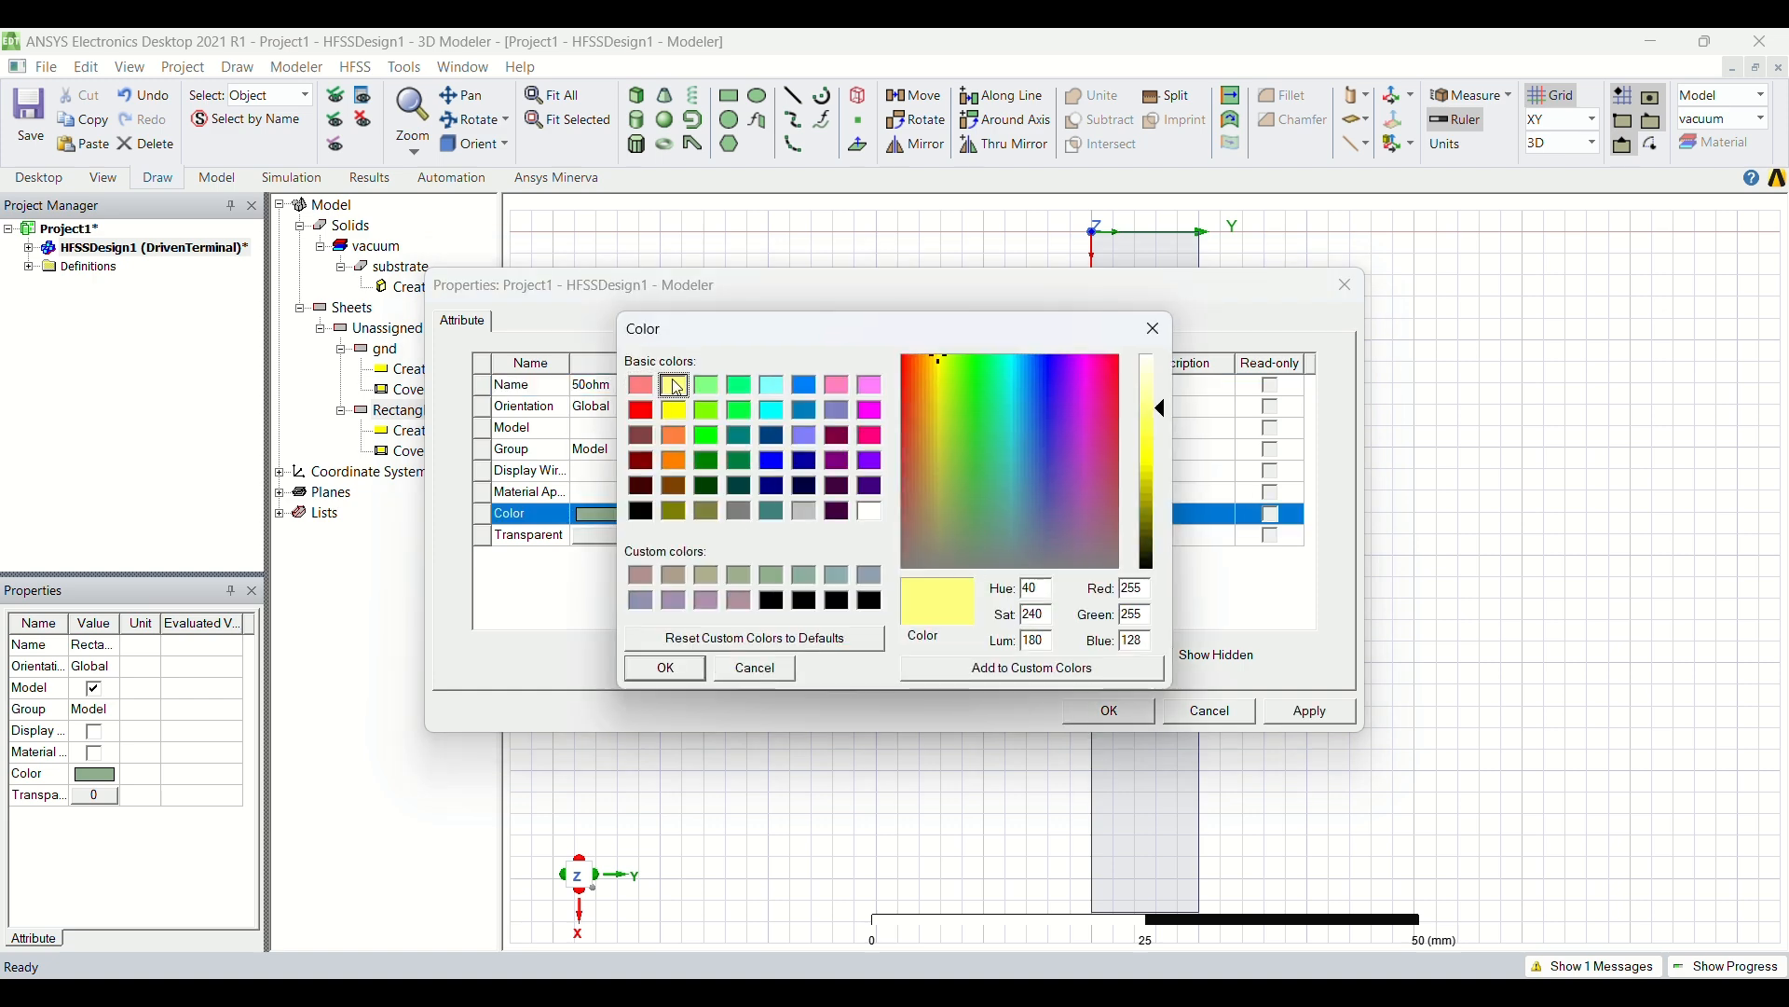
pyautogui.press('Return')
pyautogui.press('Return')
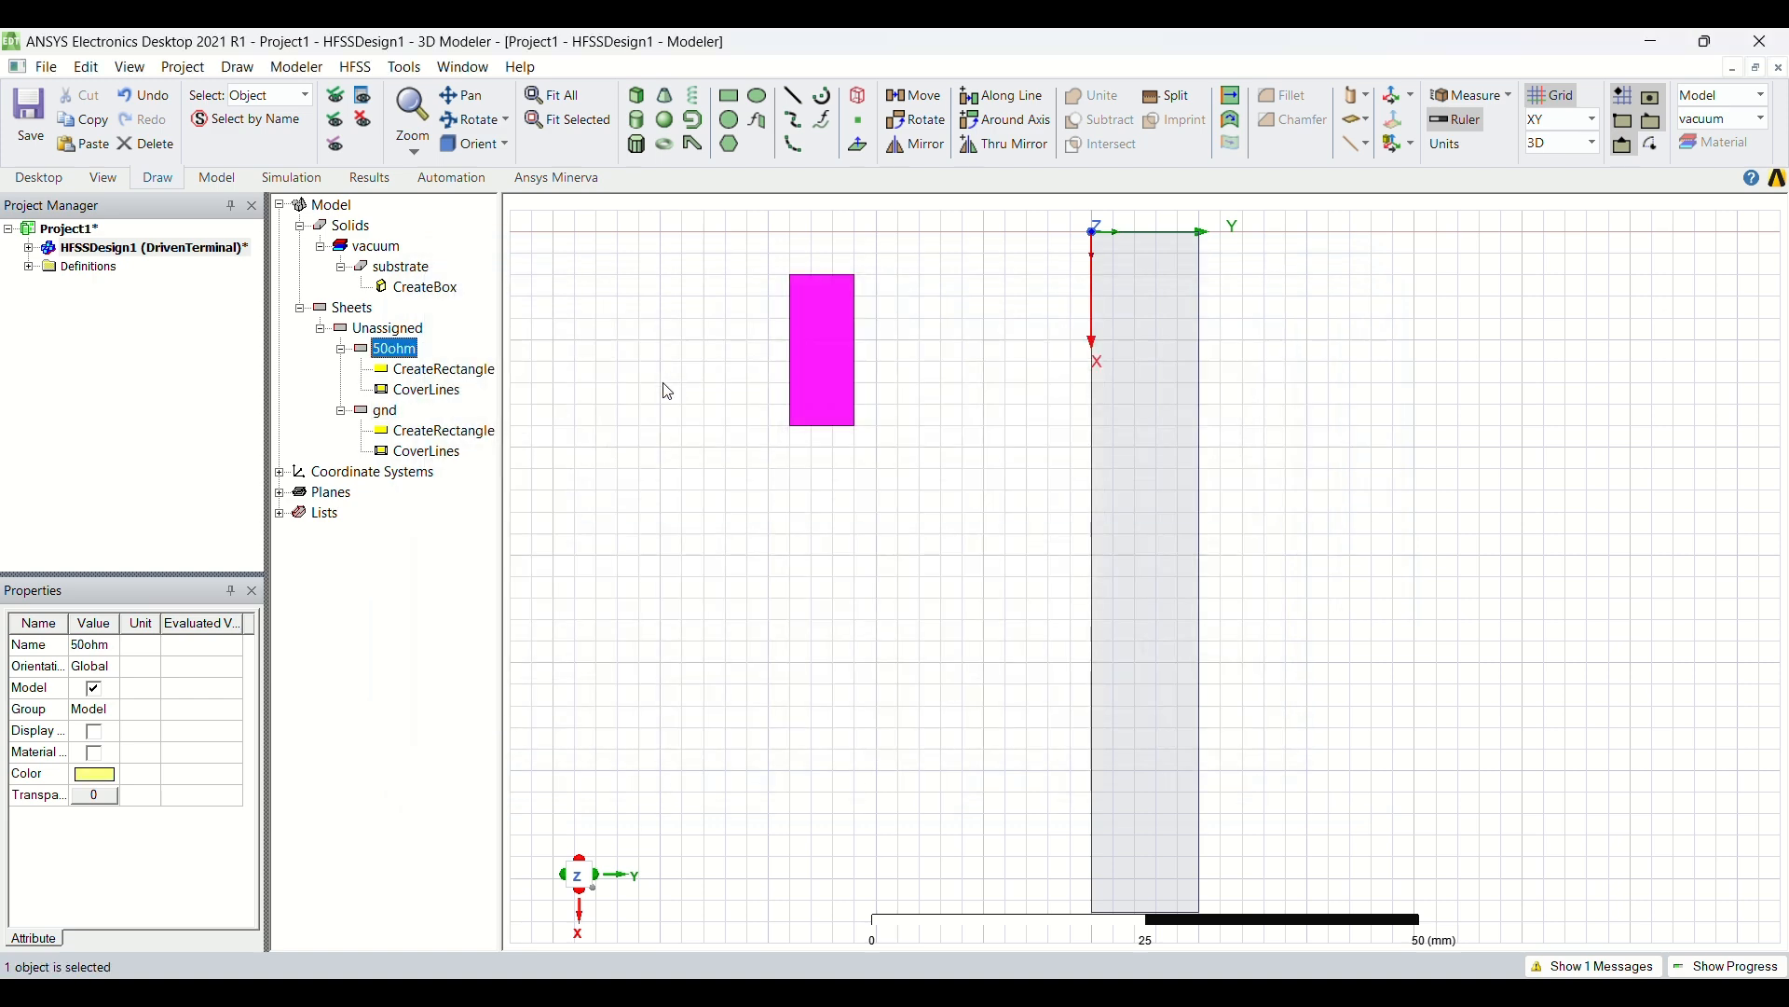
# - Set the 50ohm rectangle's position to 0,3.475,1.6 mm
pyautogui.doubleClick(484, 373)
pyautogui.click(664, 431)
pyautogui.click(665, 431)
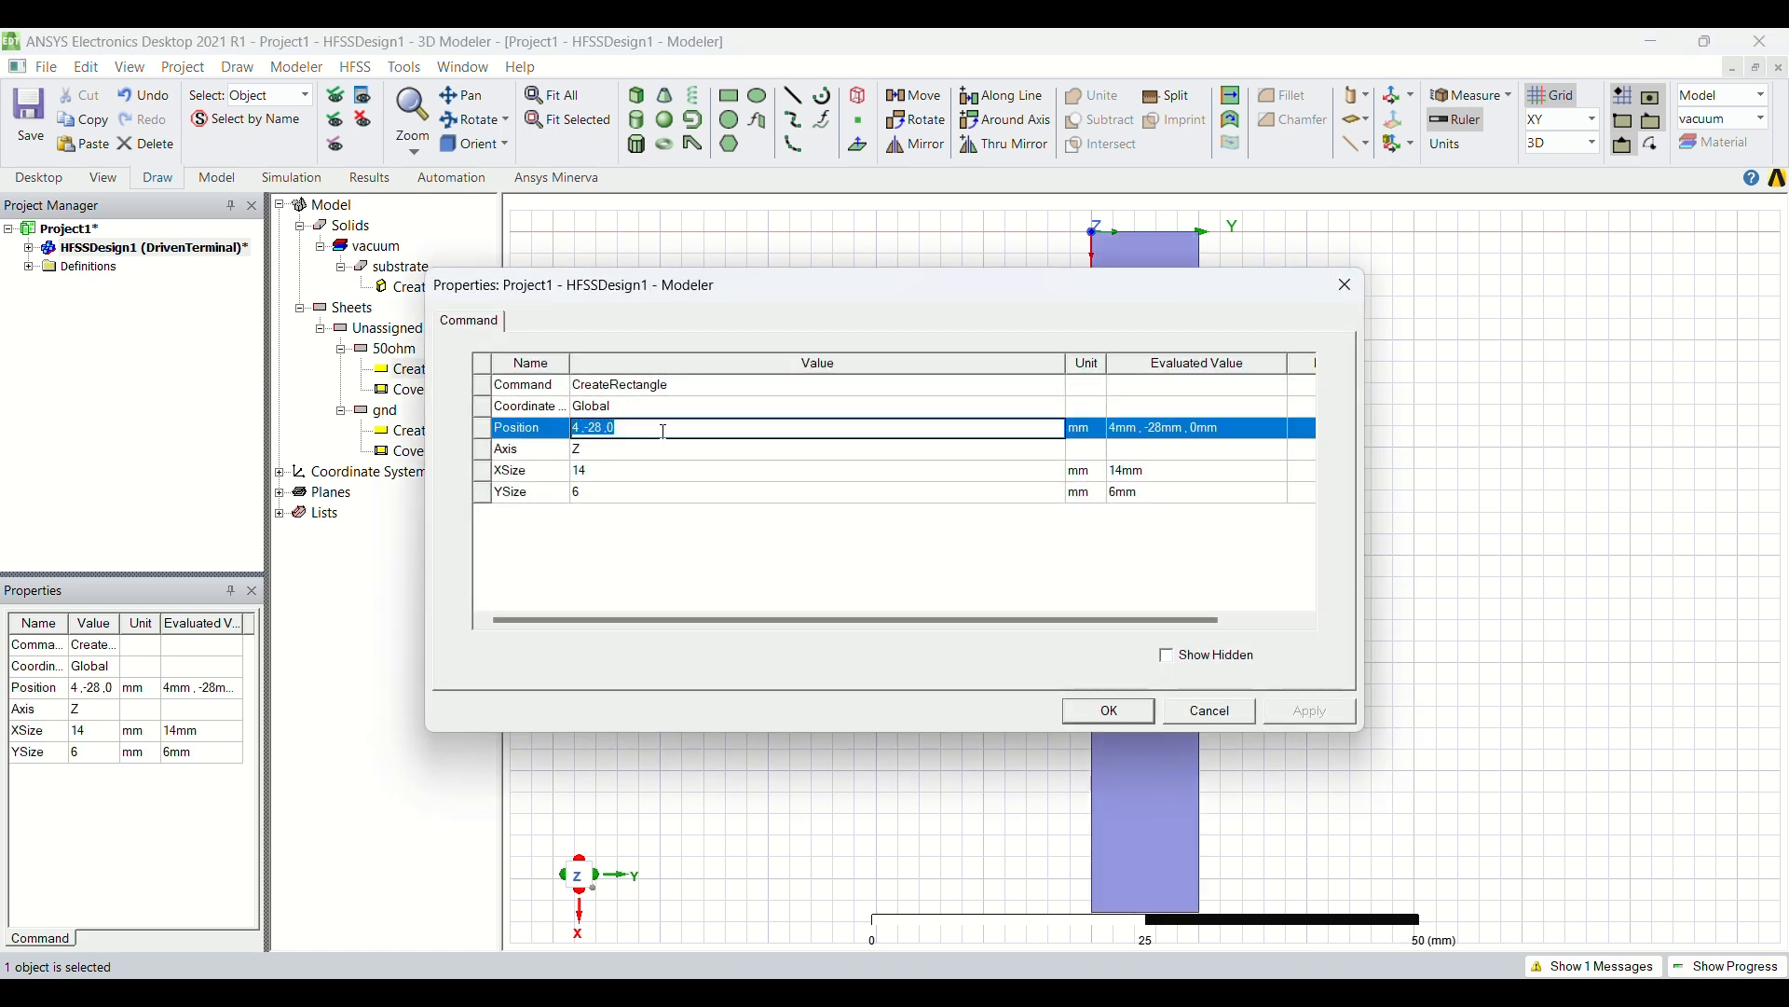
pyautogui.press('BackSpace')
pyautogui.write('0,3.475,1.6')
pyautogui.press('Return')
# - Set the 50ohm rectangle's X size to a new length variable fl with a value of 20.54 mm
pyautogui.click(658, 471)
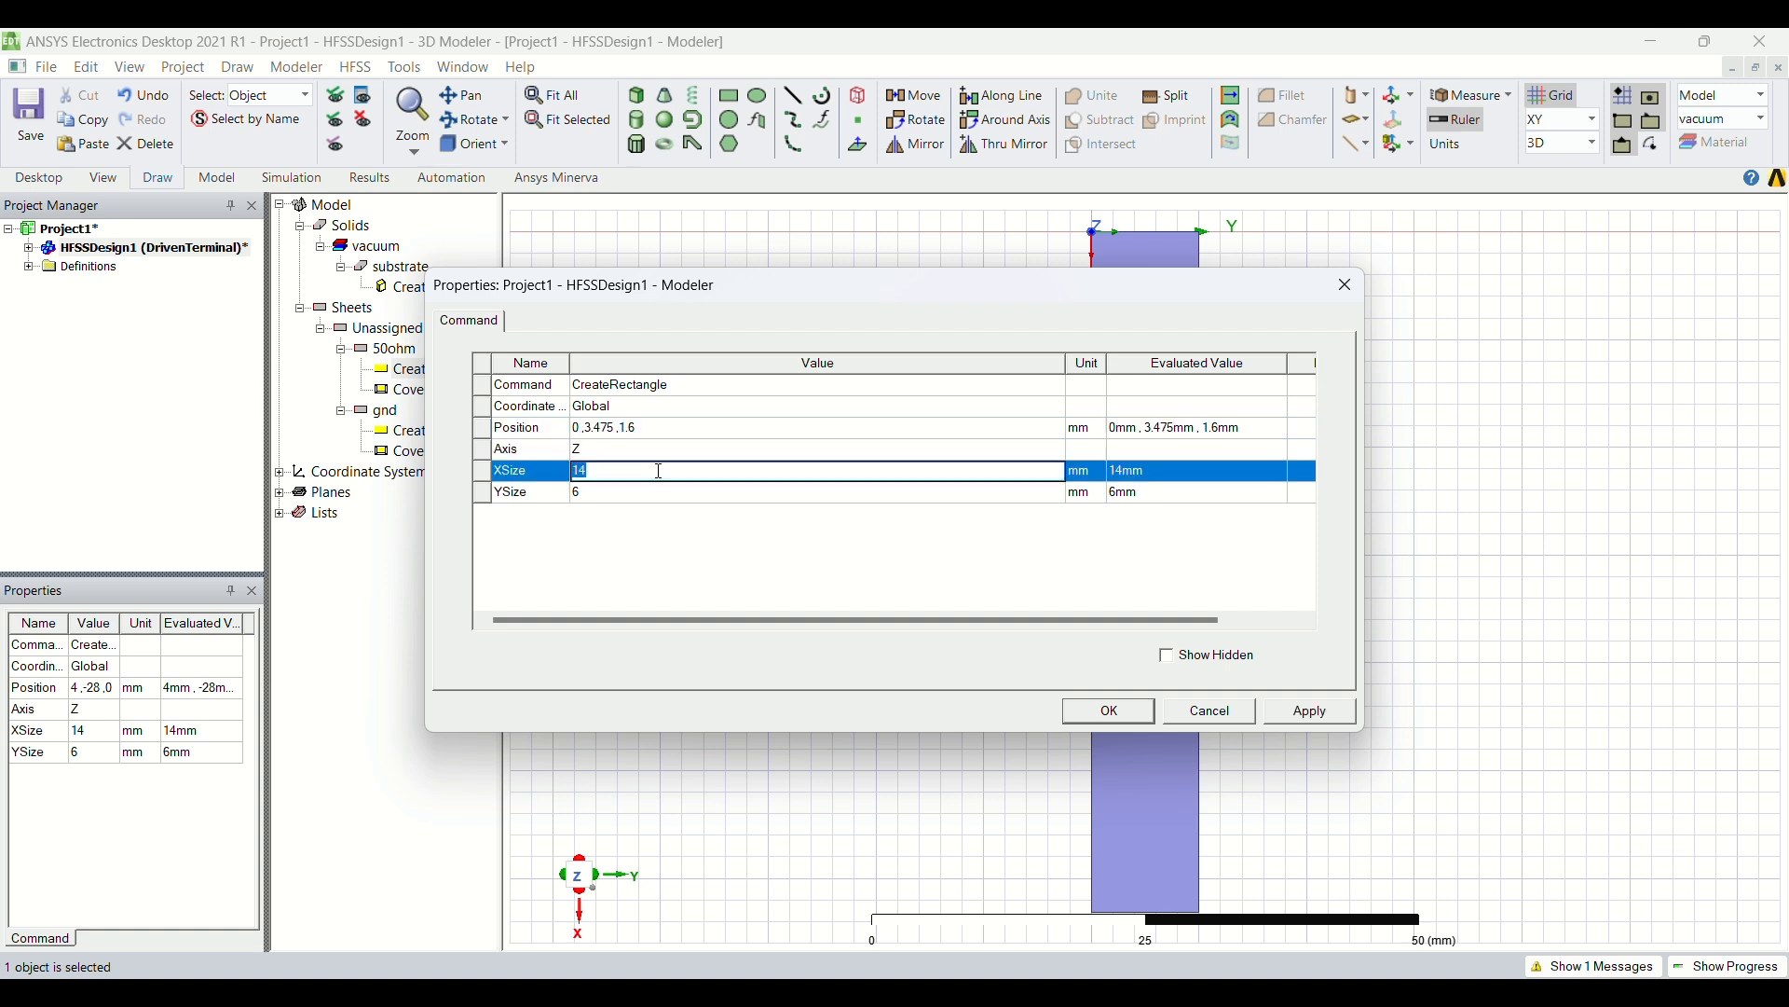
pyautogui.press('BackSpace')
pyautogui.write('fl')
pyautogui.press('Return')
pyautogui.press('BackSpace')
pyautogui.write('20.54')
pyautogui.press('Return')
# - Set the 50ohm rectangle's Y size to a new length variable fw with a value of 3.05 mm
pyautogui.write('fw')
pyautogui.press('Return')
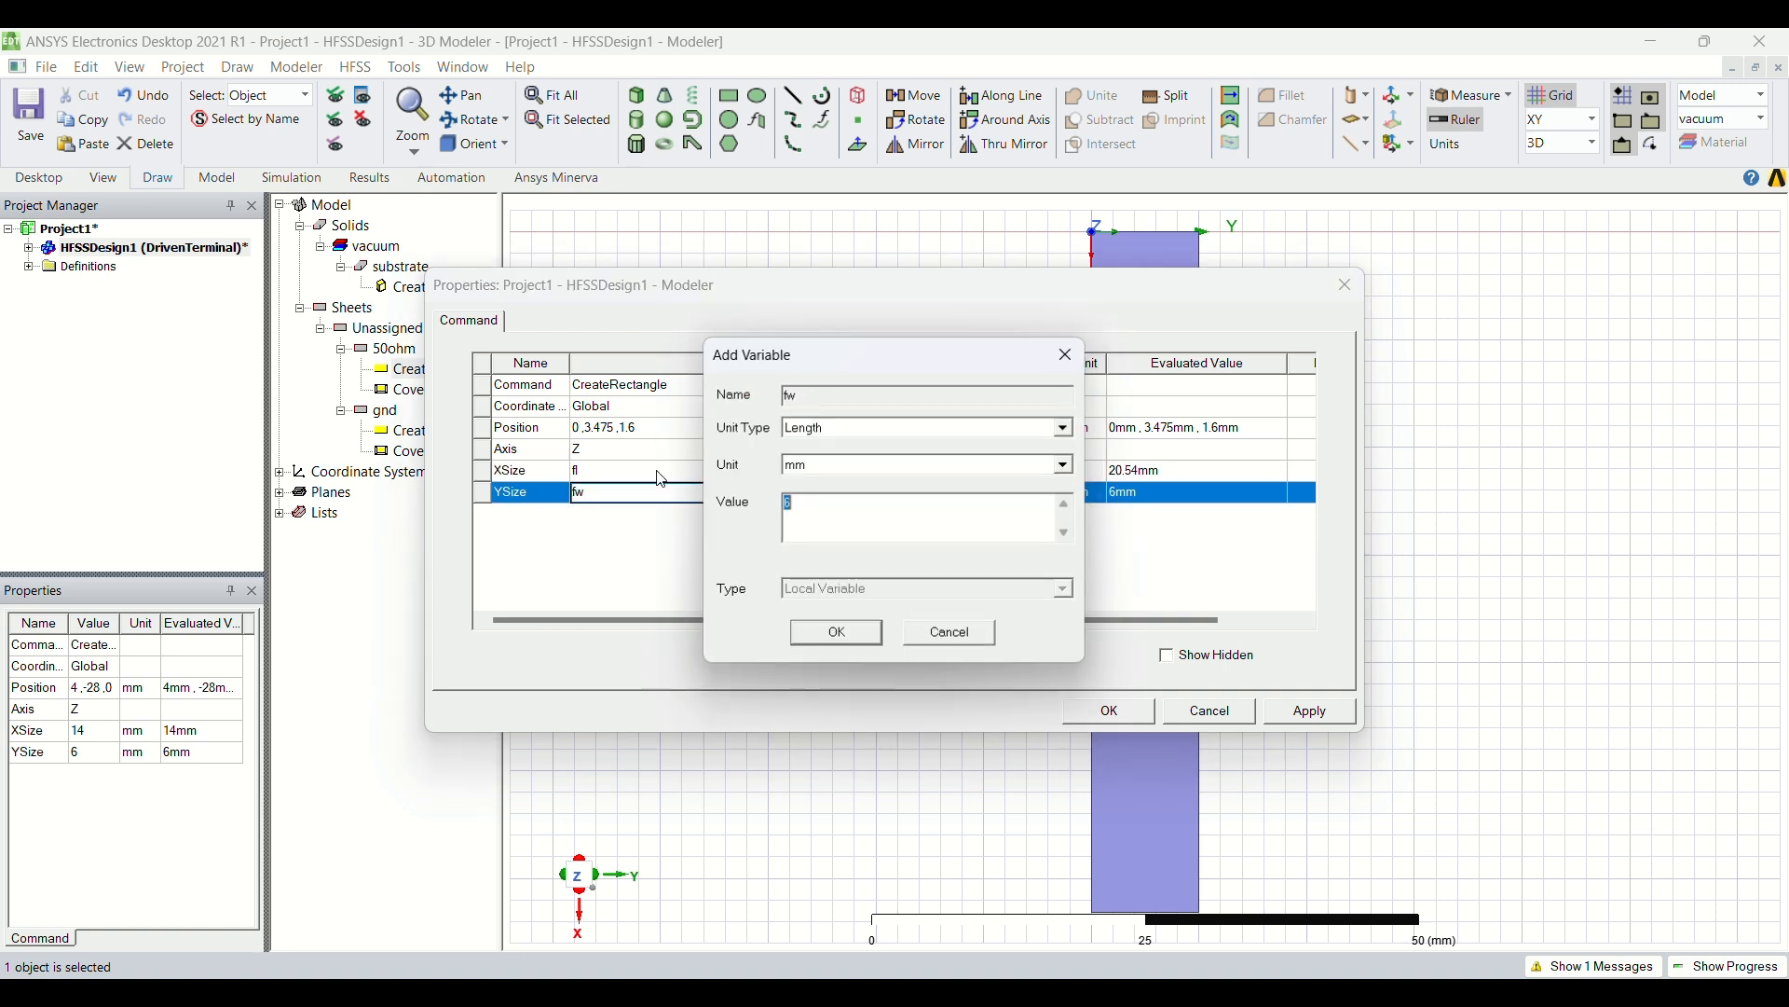
pyautogui.press('BackSpace')
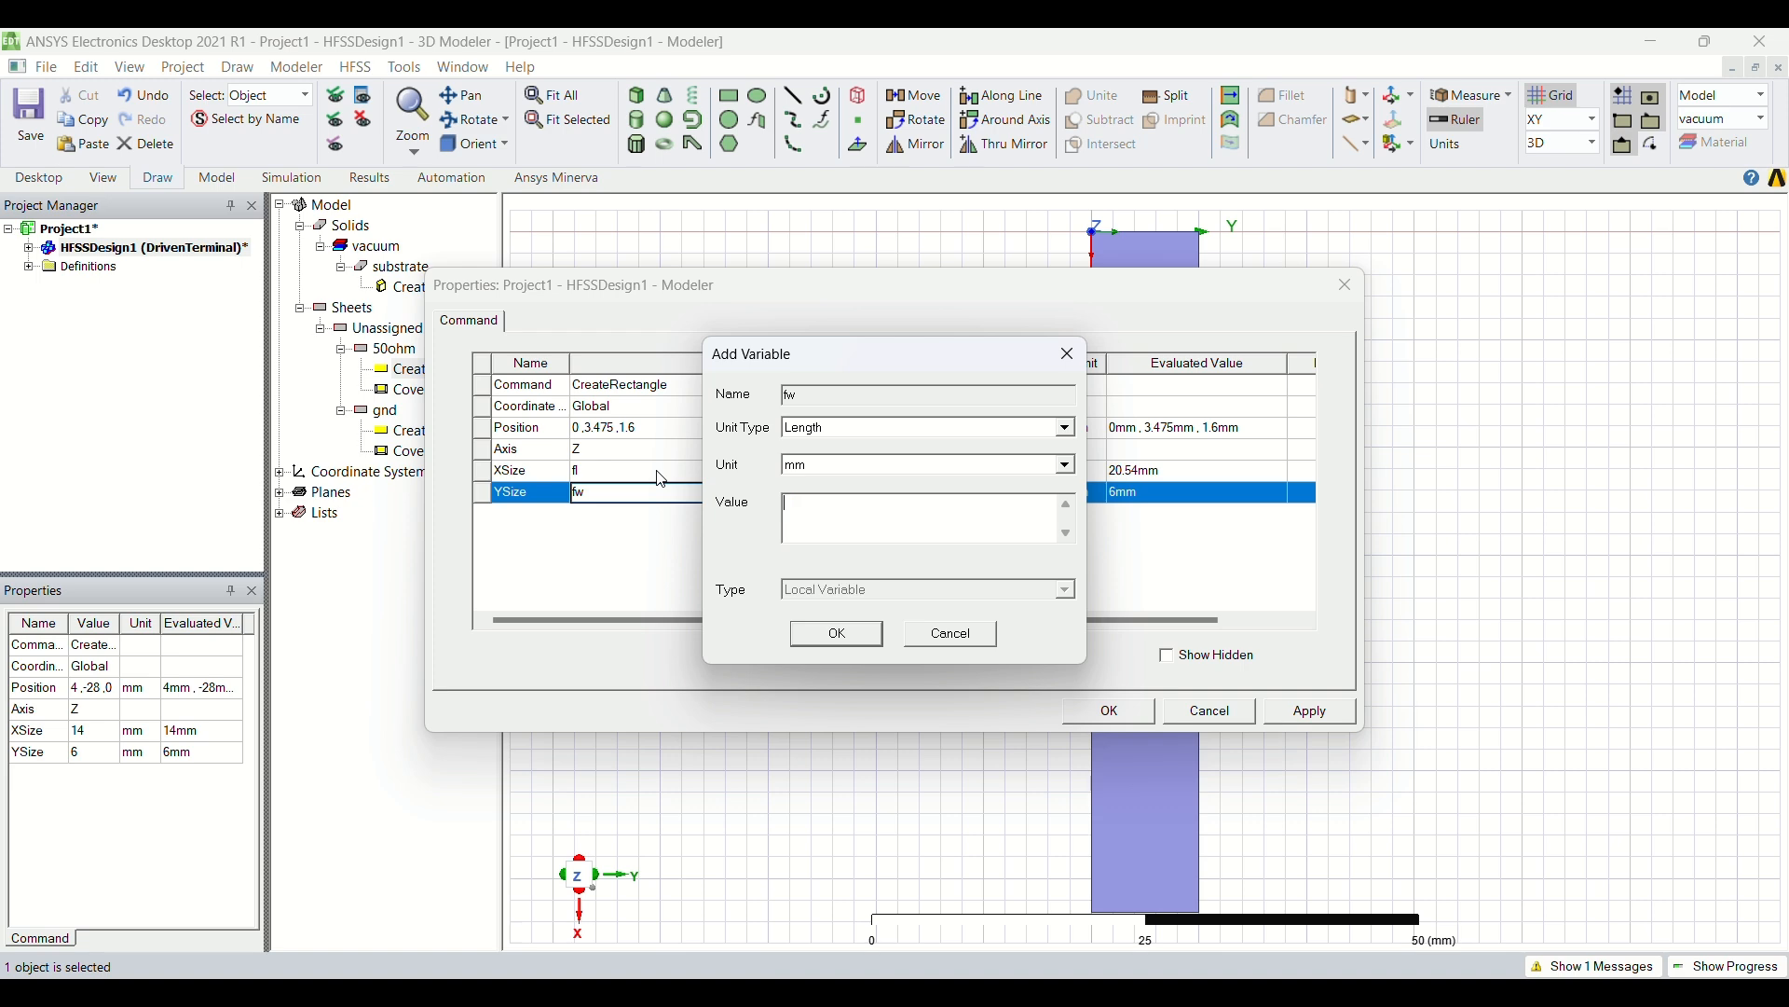
pyautogui.write('3.05')
pyautogui.press('Return')
pyautogui.press('Return')
pyautogui.click(415, 354)
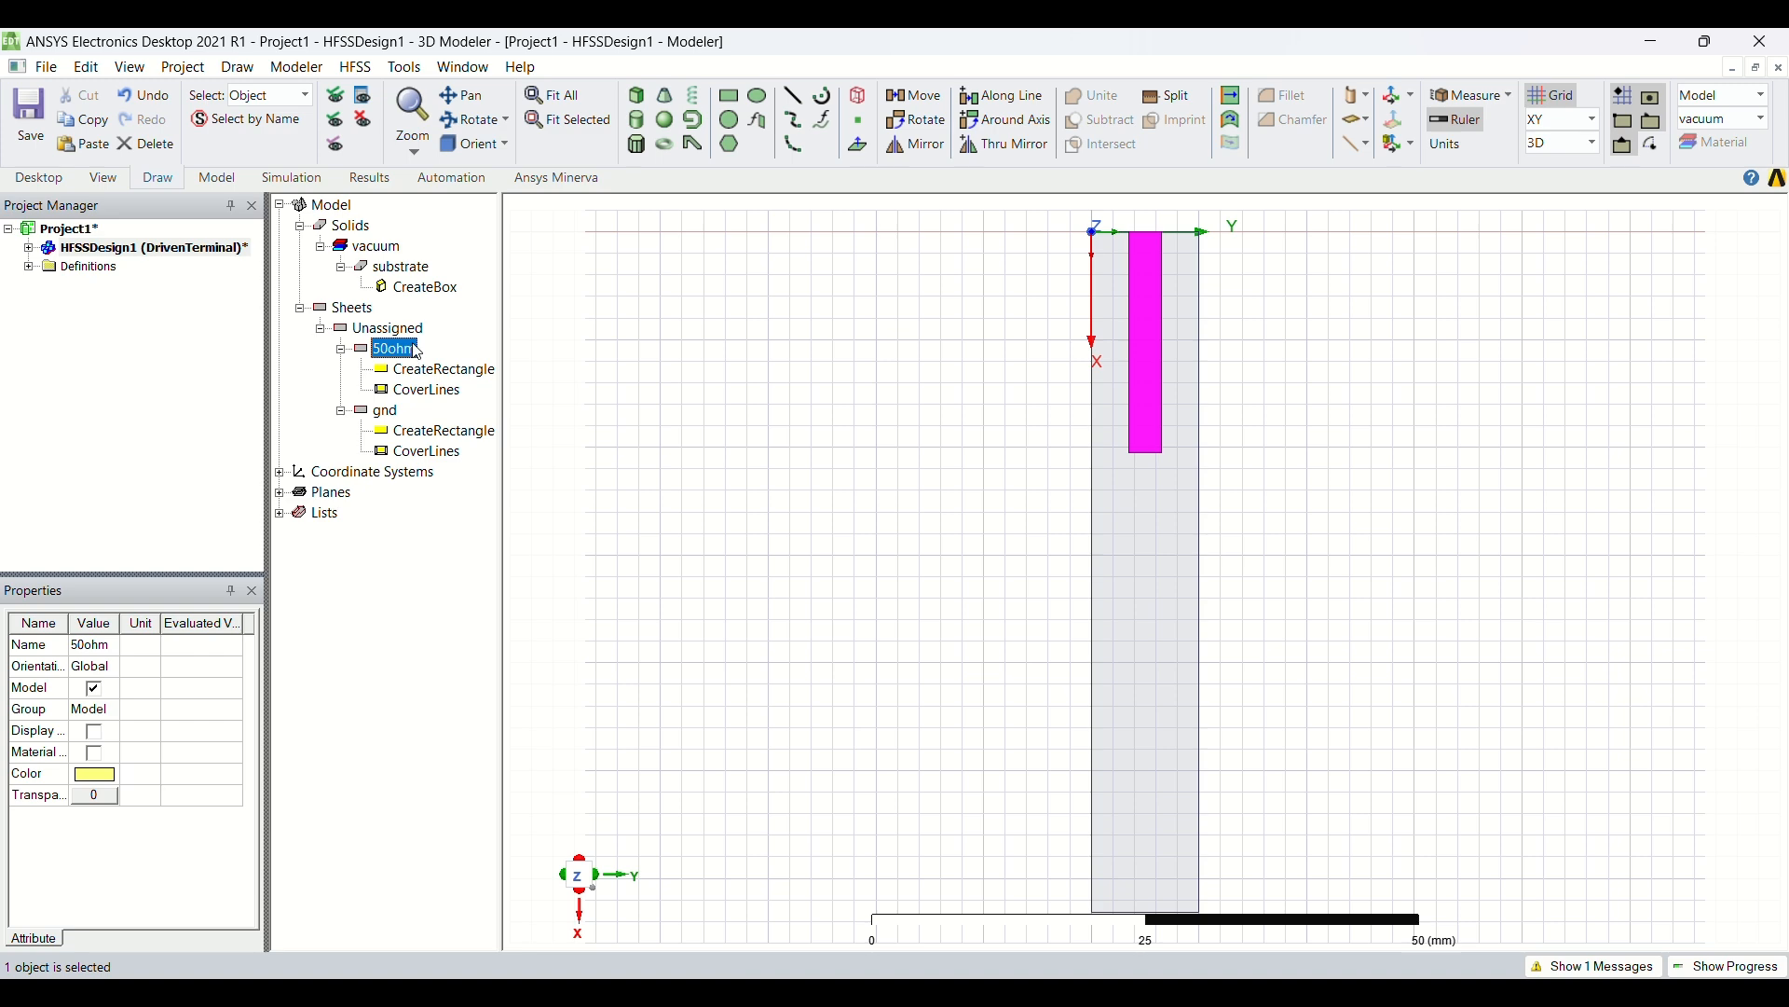
# - Draw a second rectangle about 20 mm by 6 mm on the XY plane, away from the substrate
pyautogui.click(729, 99)
pyautogui.click(769, 277)
pyautogui.click(834, 491)
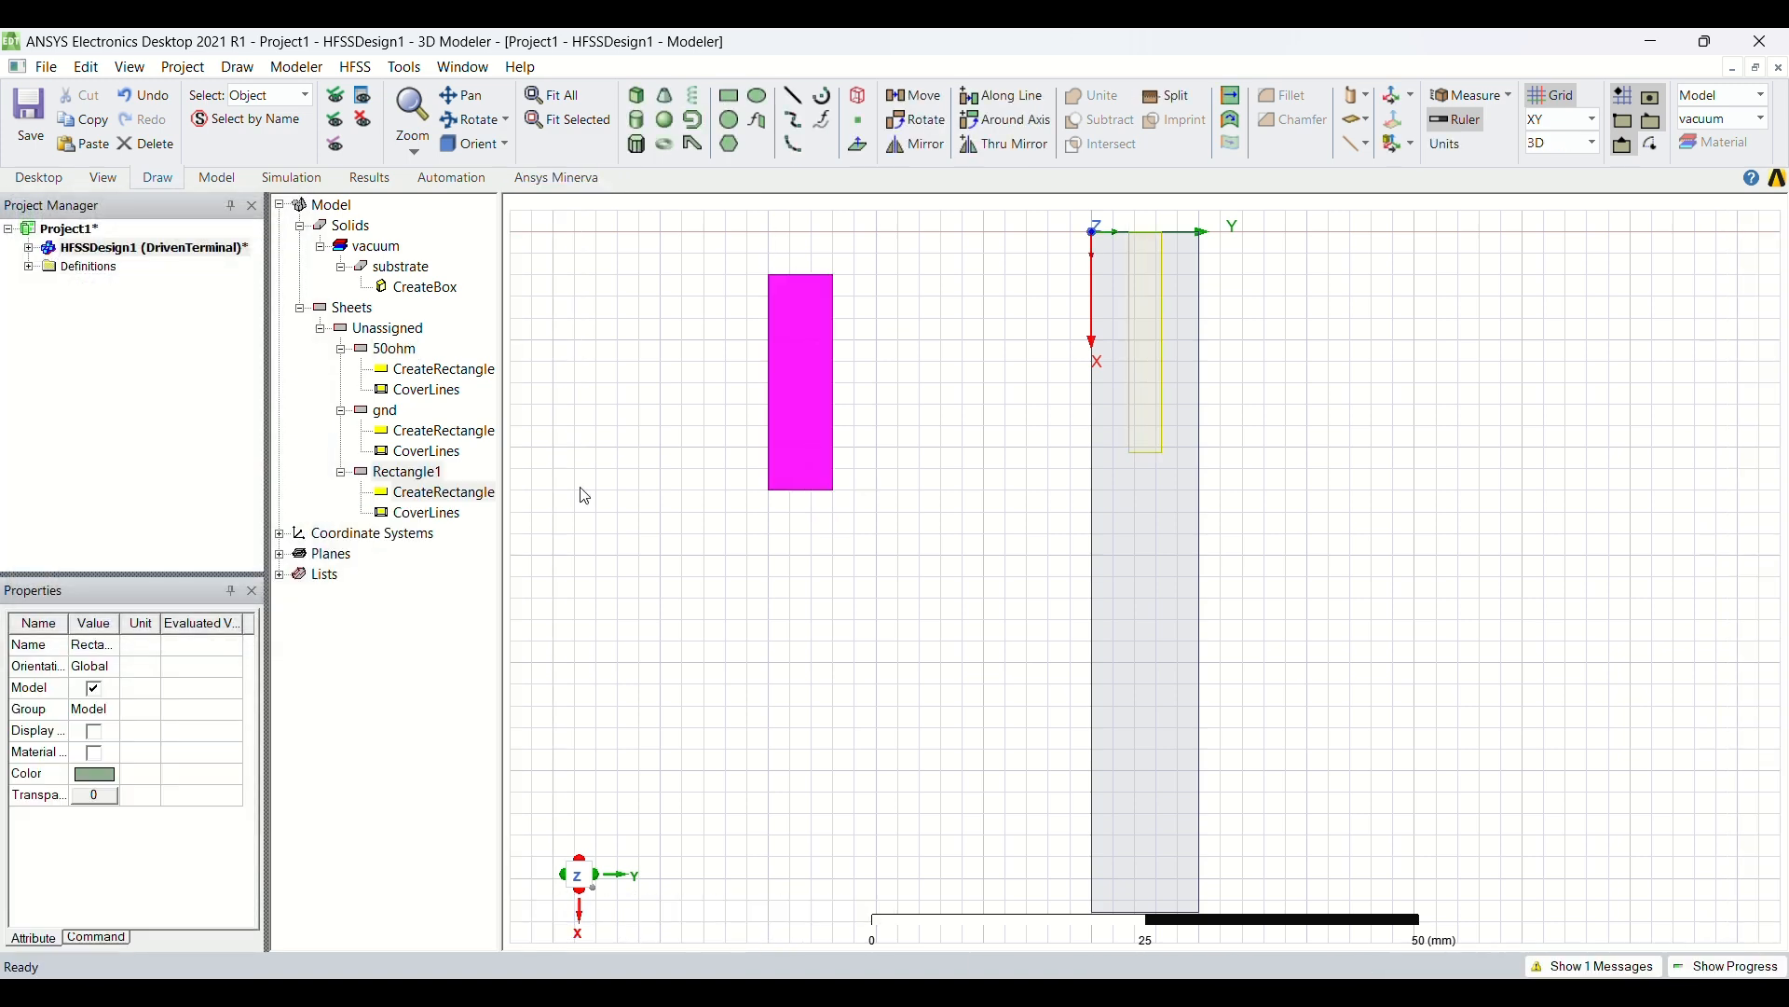
# - Rename the second rectangle to QWT and set its color to light yellow
pyautogui.doubleClick(435, 473)
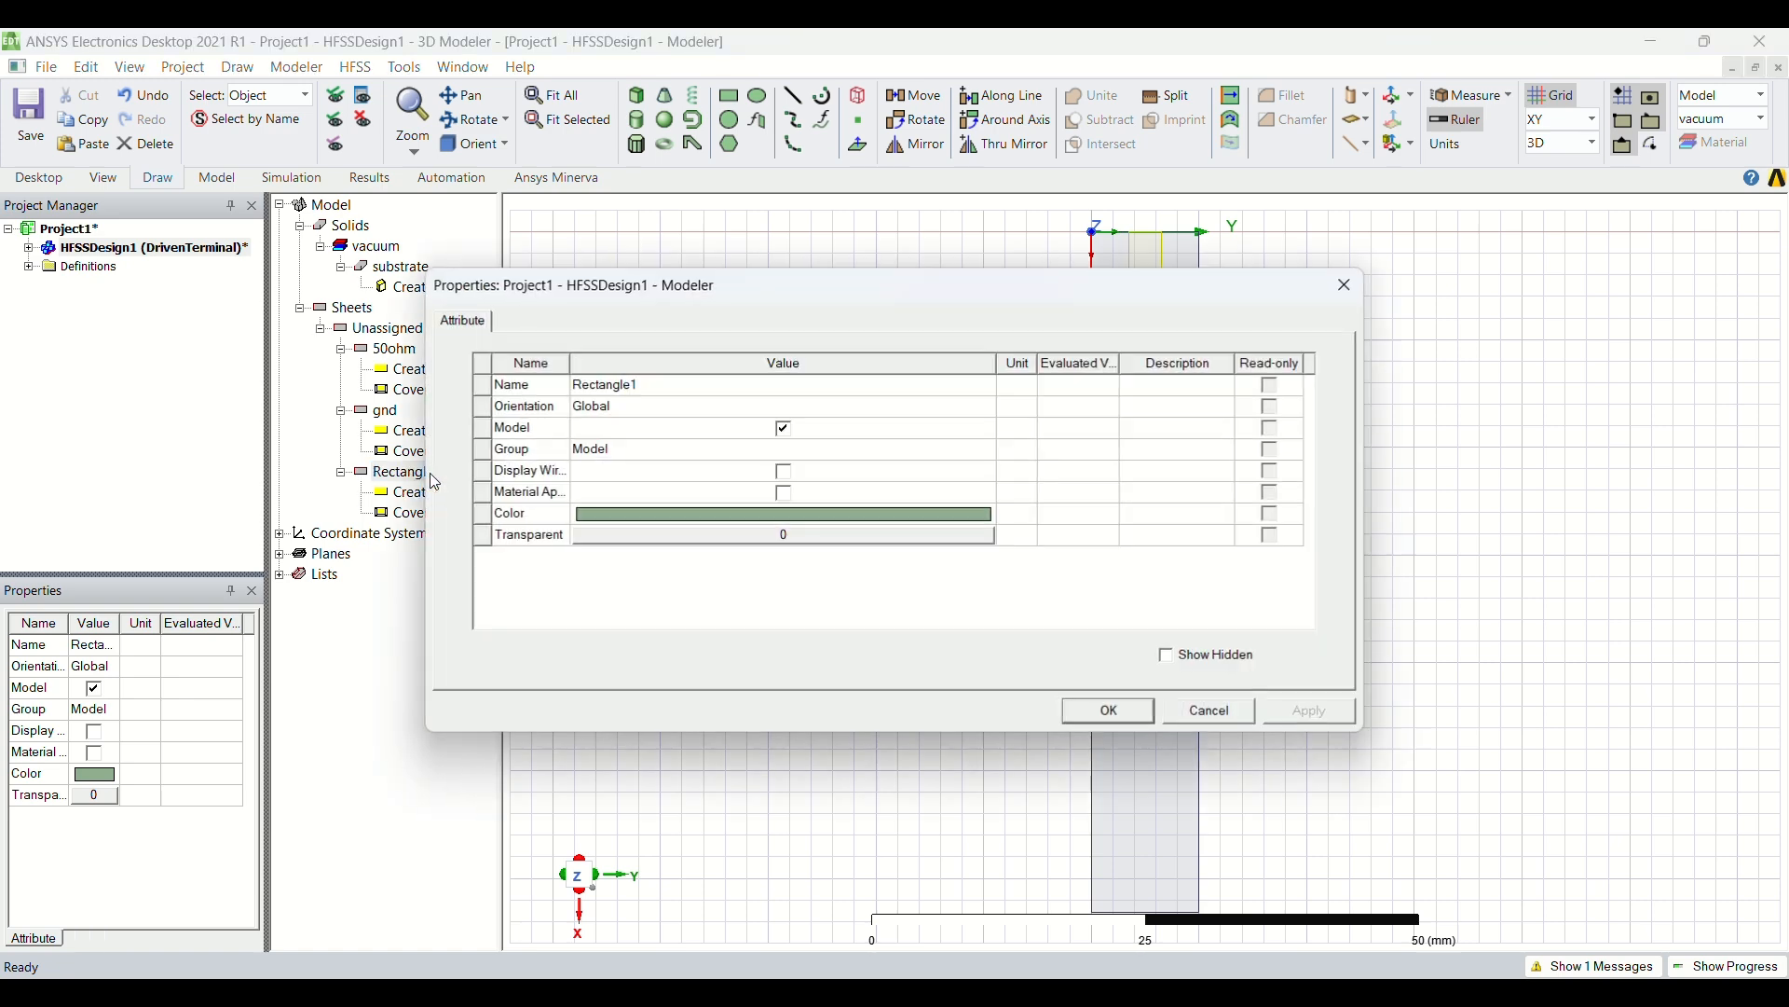
pyautogui.click(712, 384)
pyautogui.click(712, 384)
pyautogui.write('QWT')
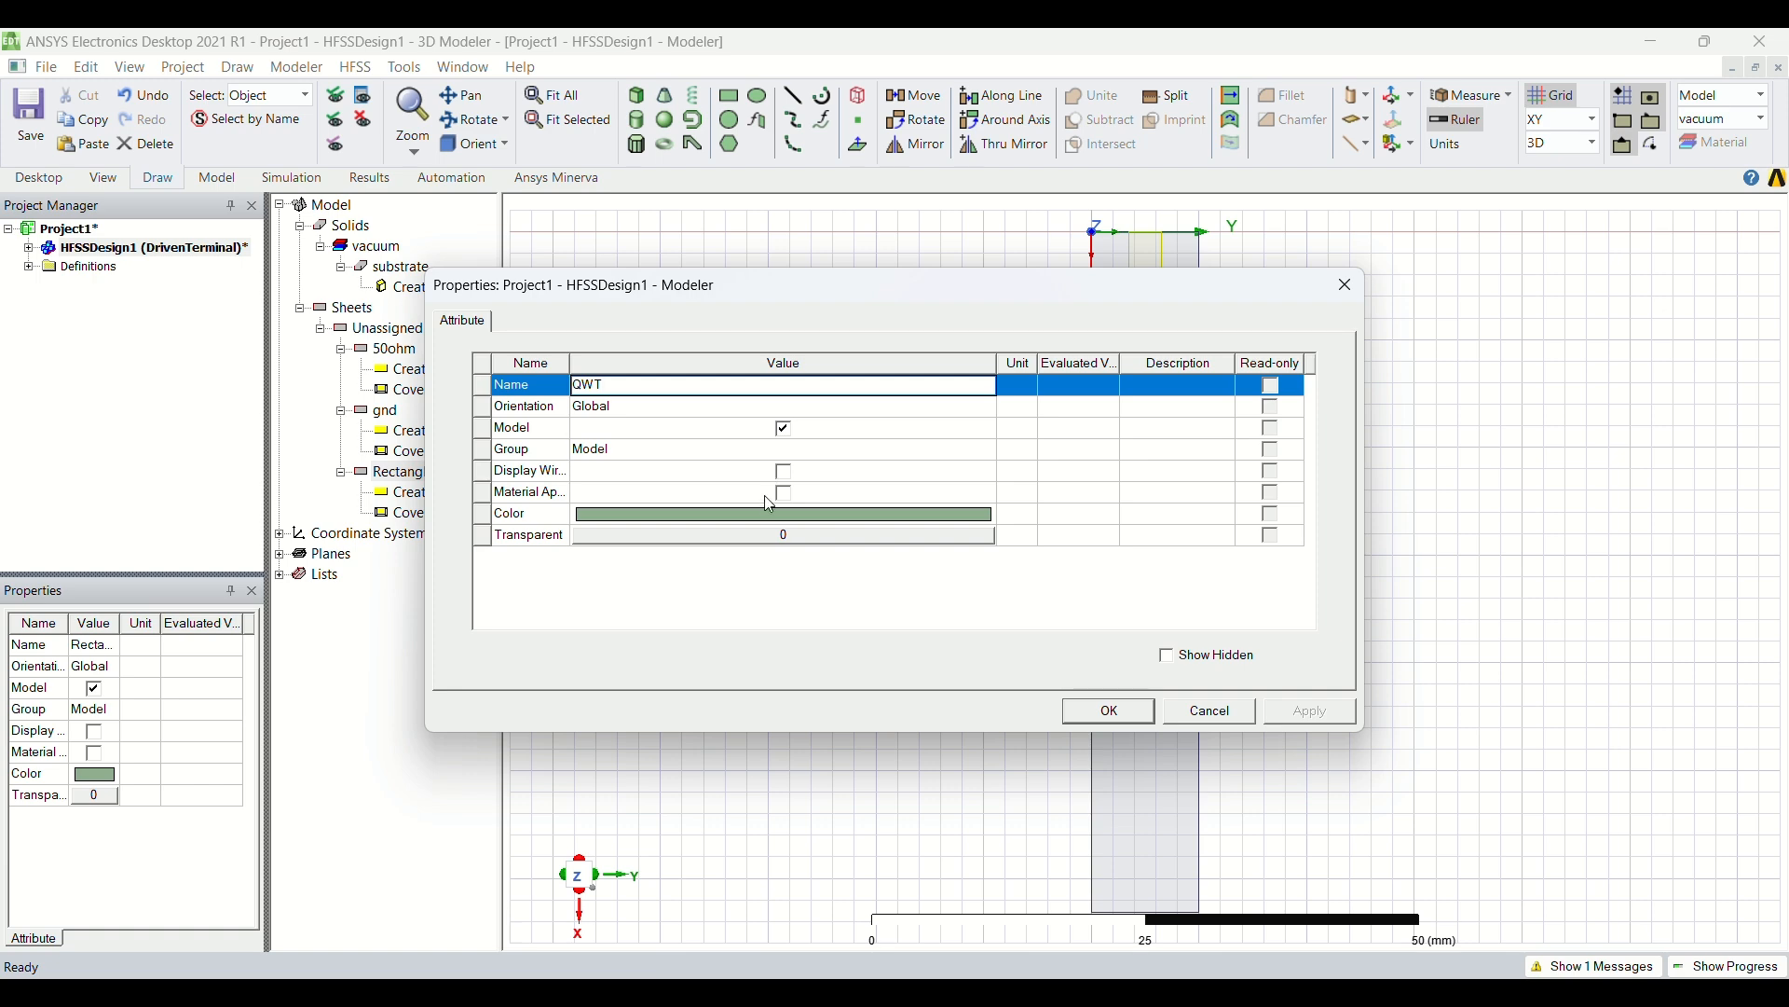
pyautogui.click(766, 524)
pyautogui.click(677, 387)
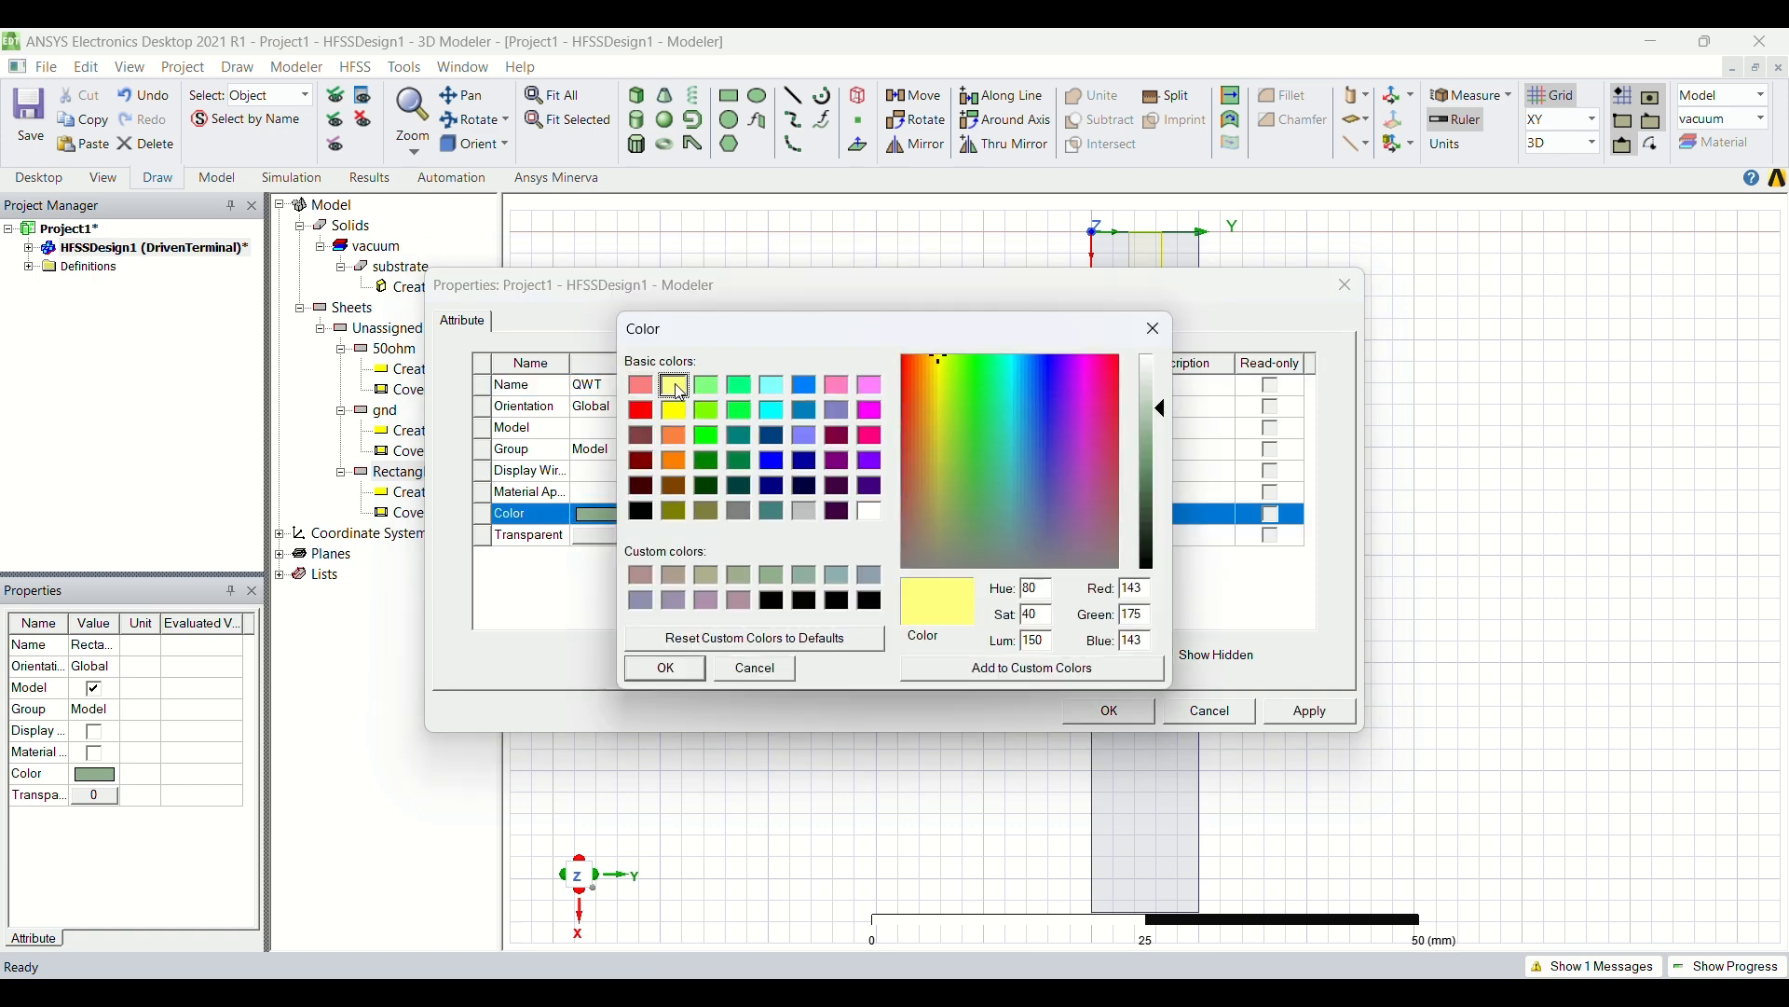
pyautogui.press('Return')
pyautogui.press('Return')
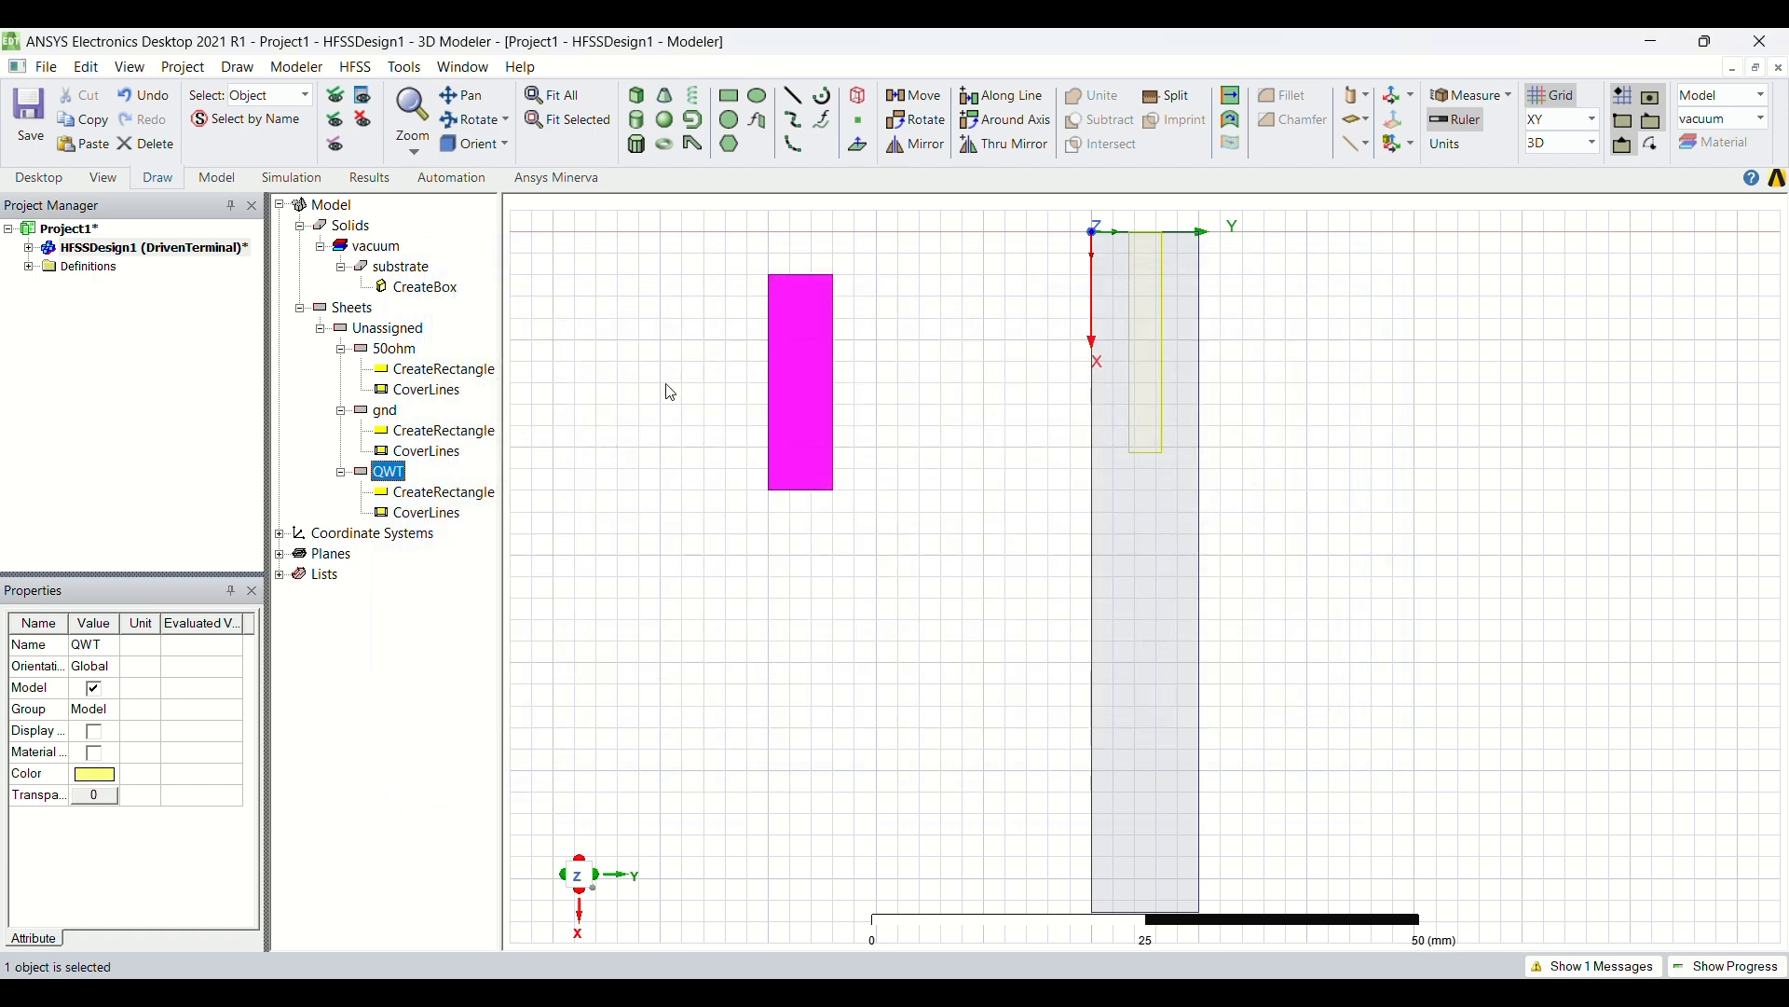
# - Set the QWT rectangle's position to 20.54,4.19,1.6 mm
pyautogui.click(471, 495)
pyautogui.doubleClick(473, 494)
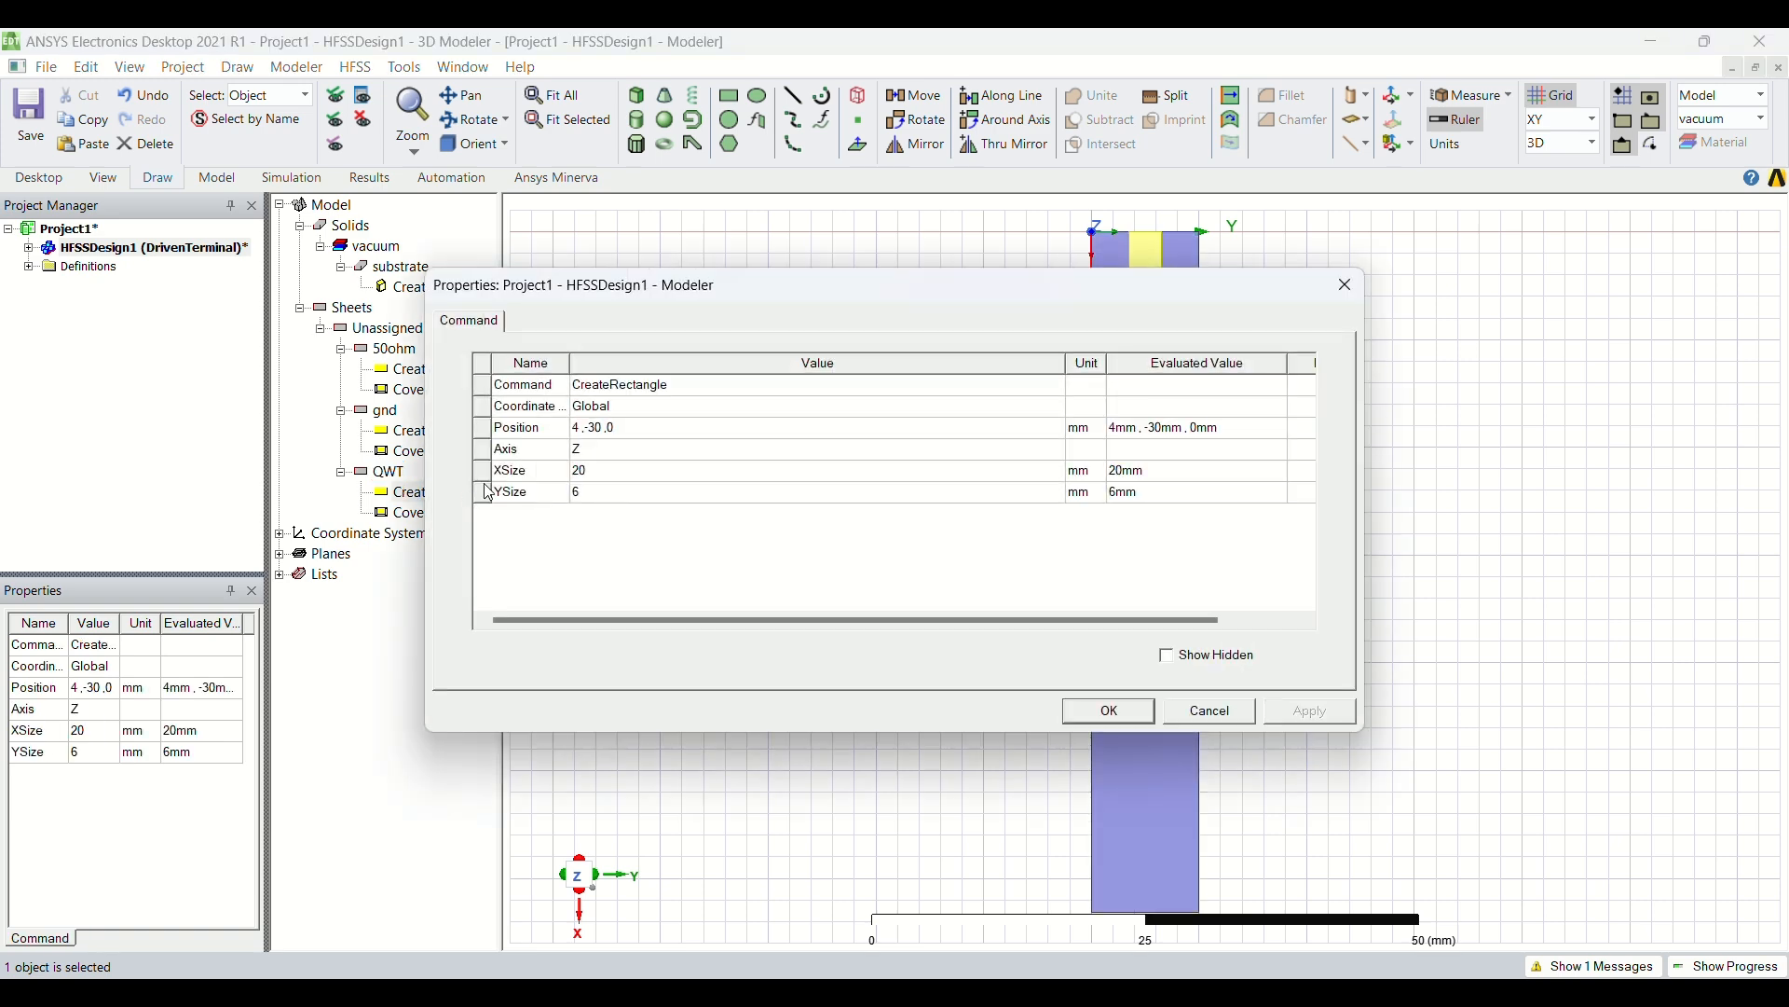
pyautogui.click(694, 430)
pyautogui.click(691, 434)
pyautogui.write('20.54')
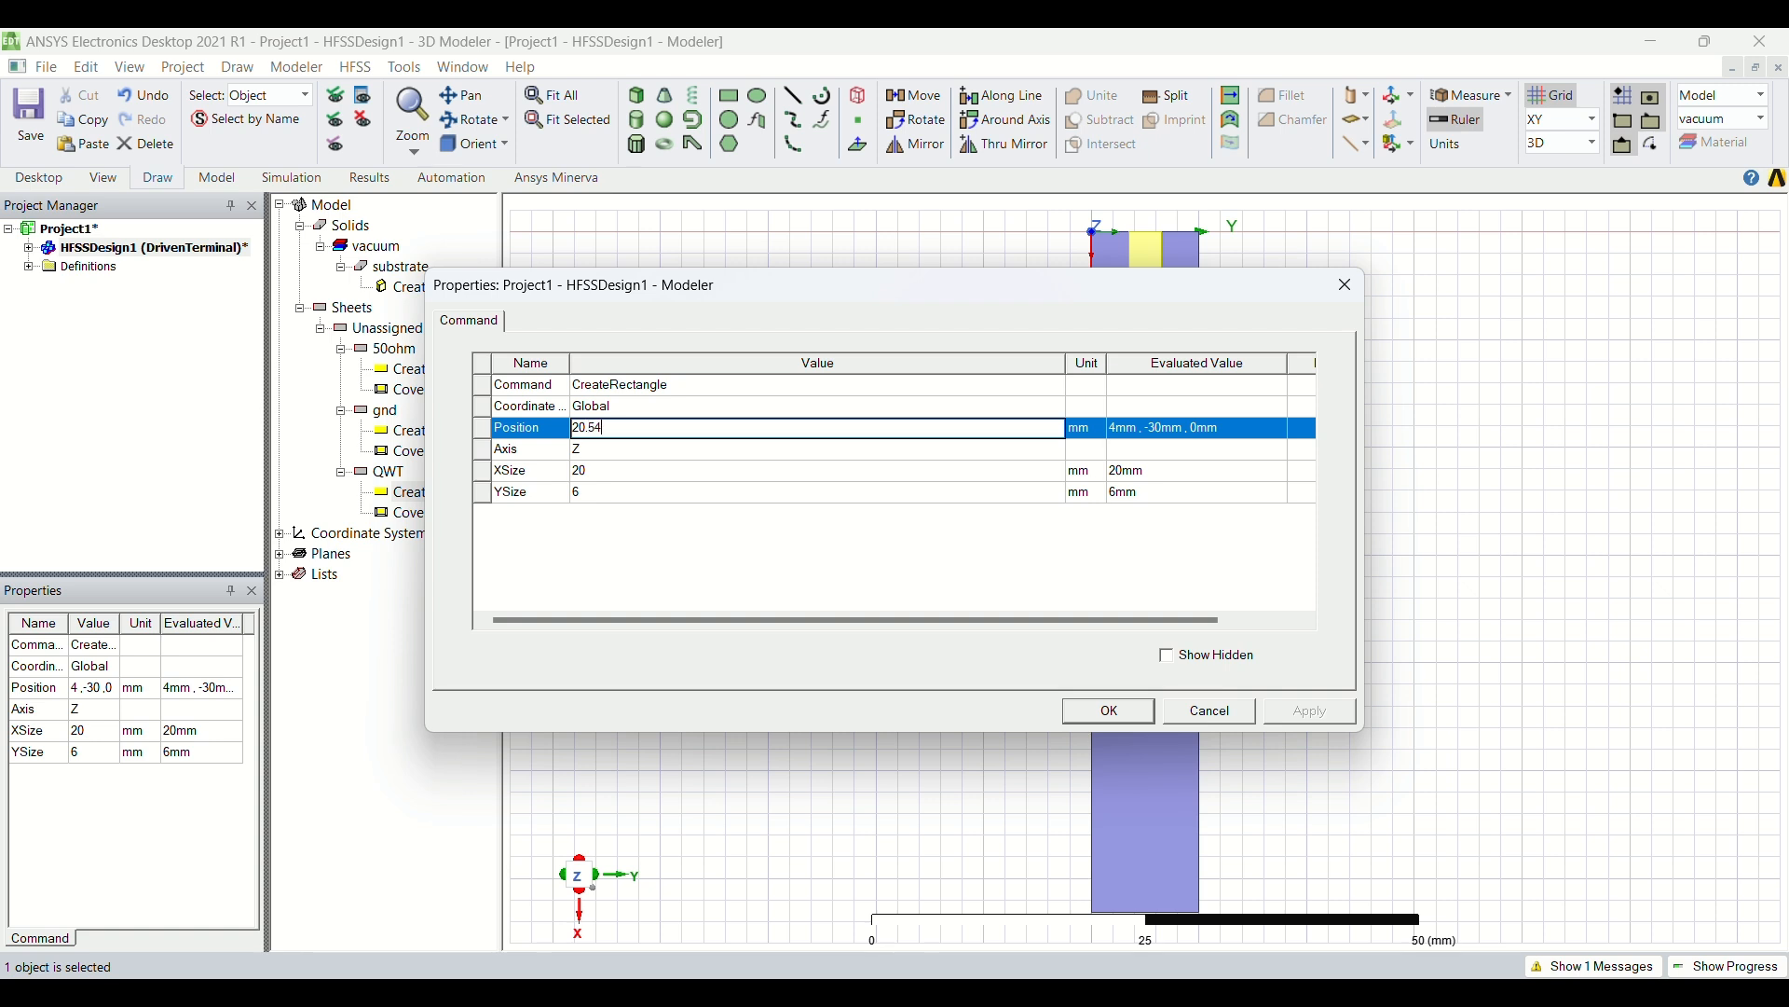
pyautogui.write(',4.19')
pyautogui.click(689, 440)
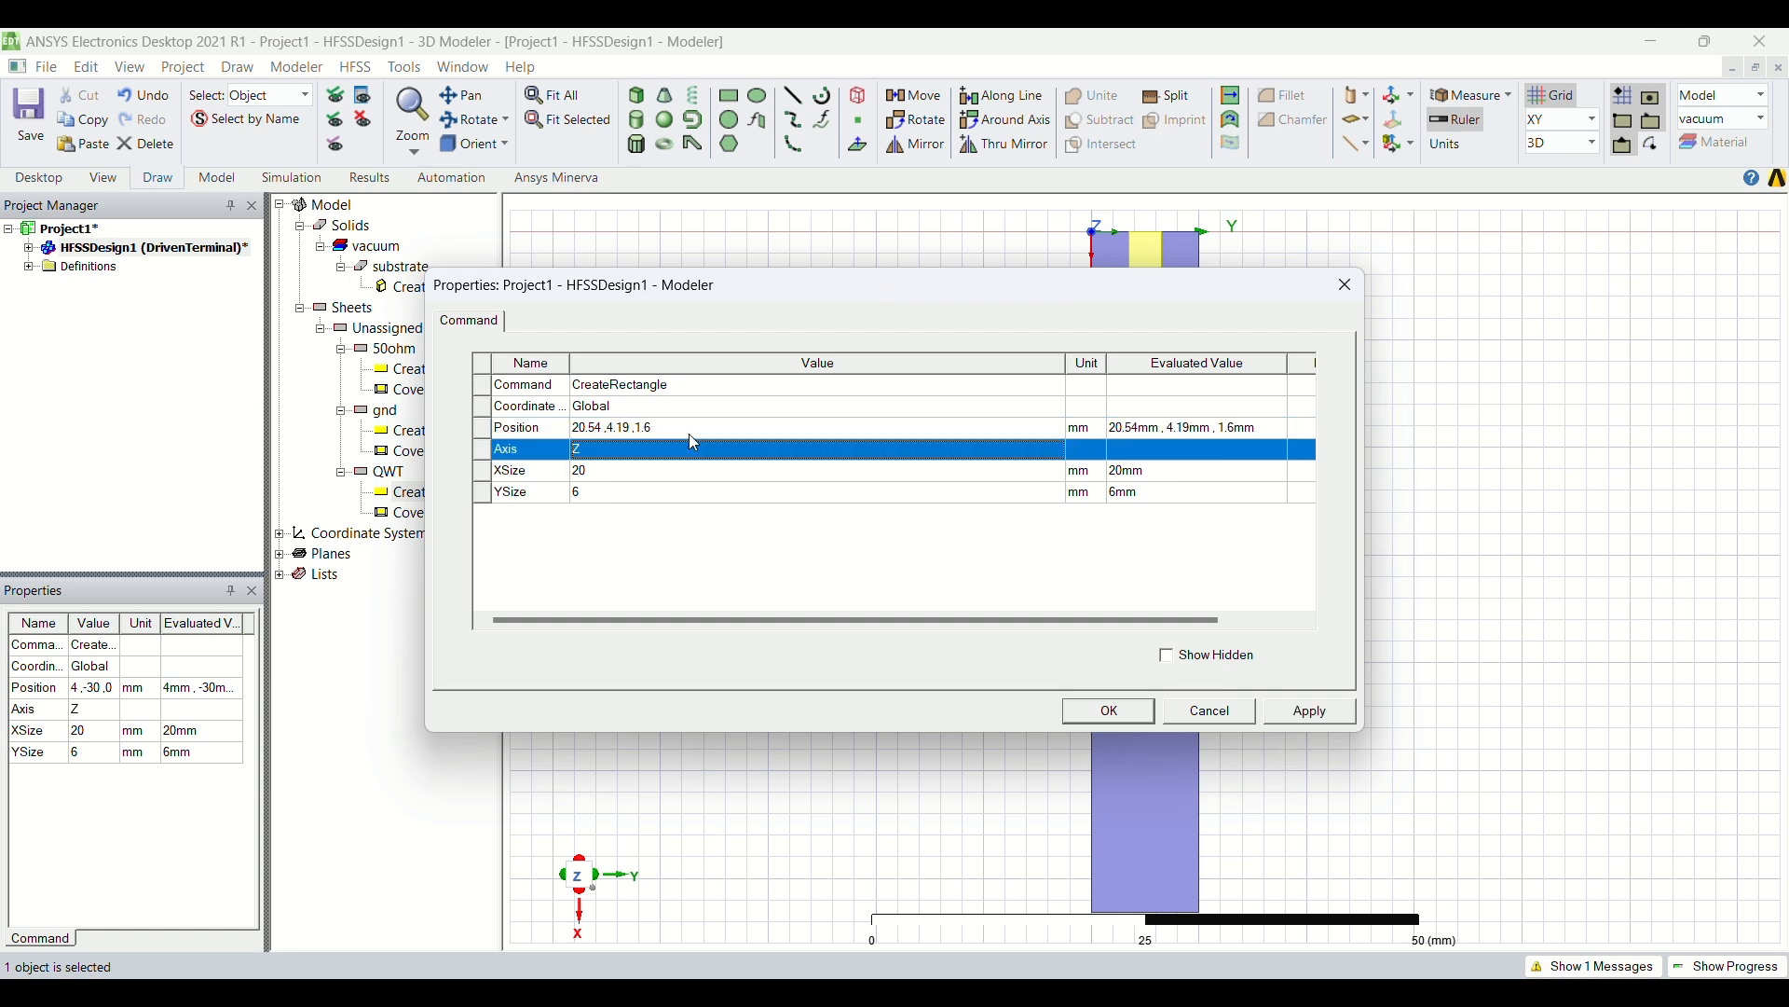
# - Set the QWT rectangle's X size to a new length variable ql with a value of 21.04 mm
pyautogui.click(683, 470)
pyautogui.press('BackSpace')
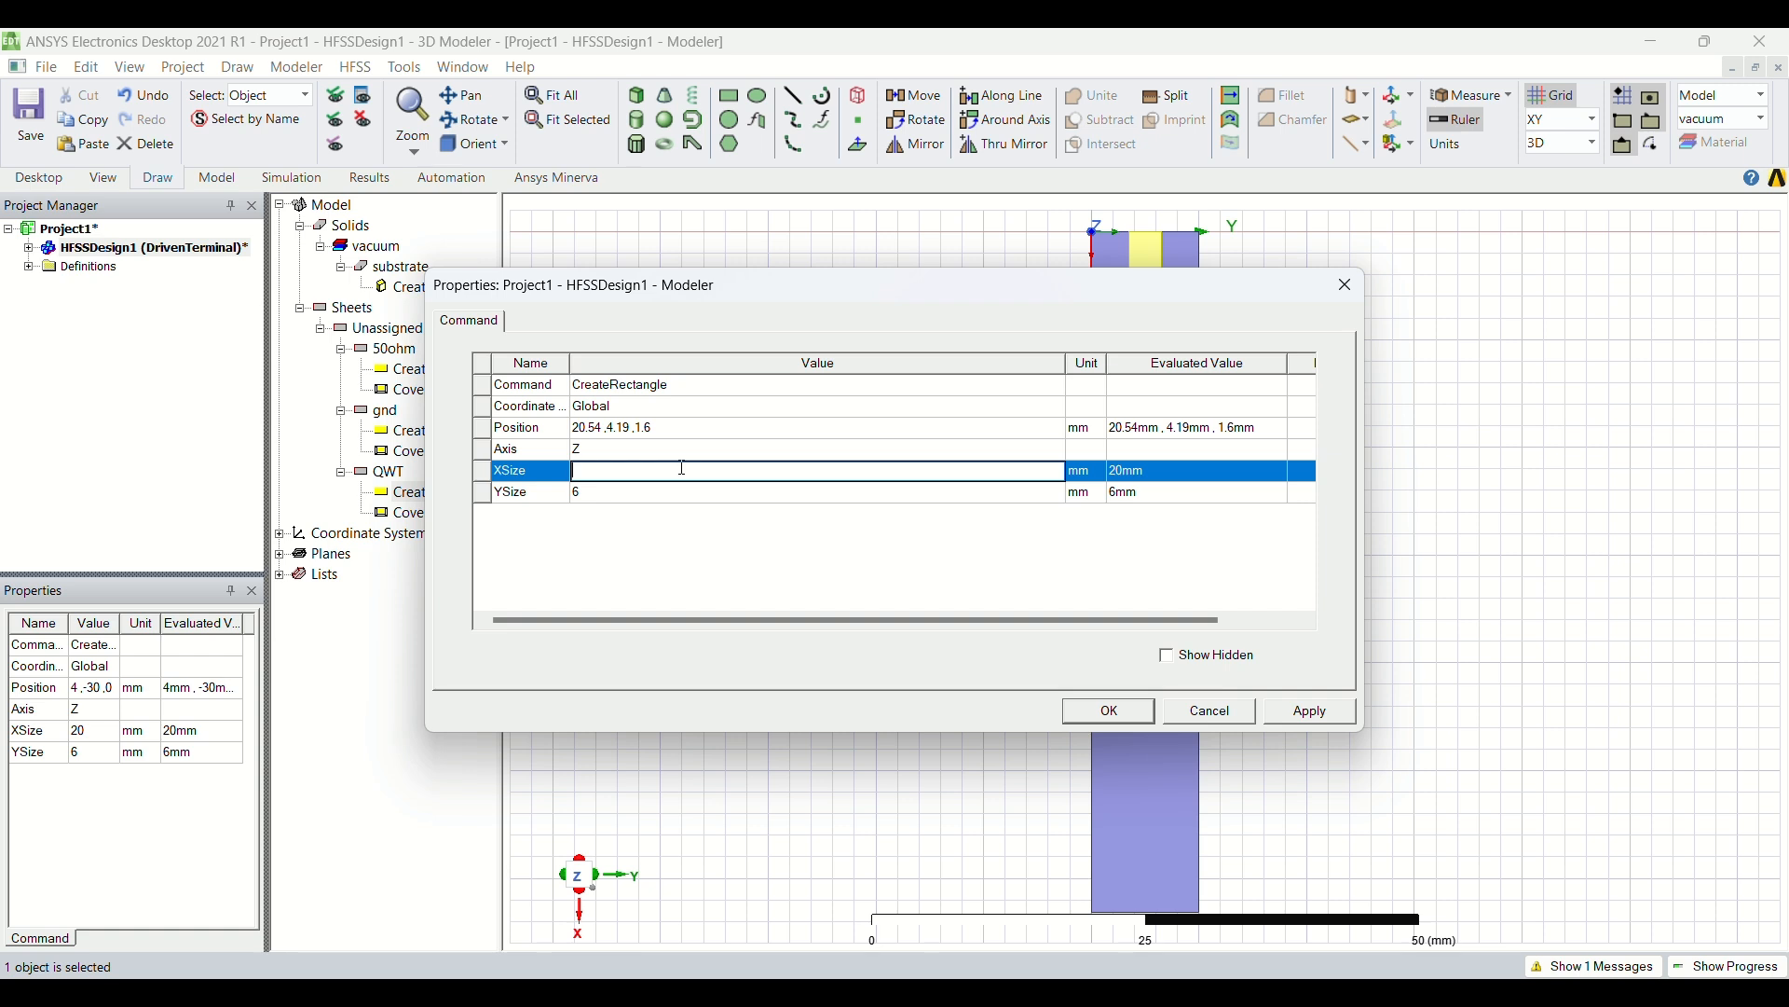
pyautogui.write('ql')
pyautogui.press('Return')
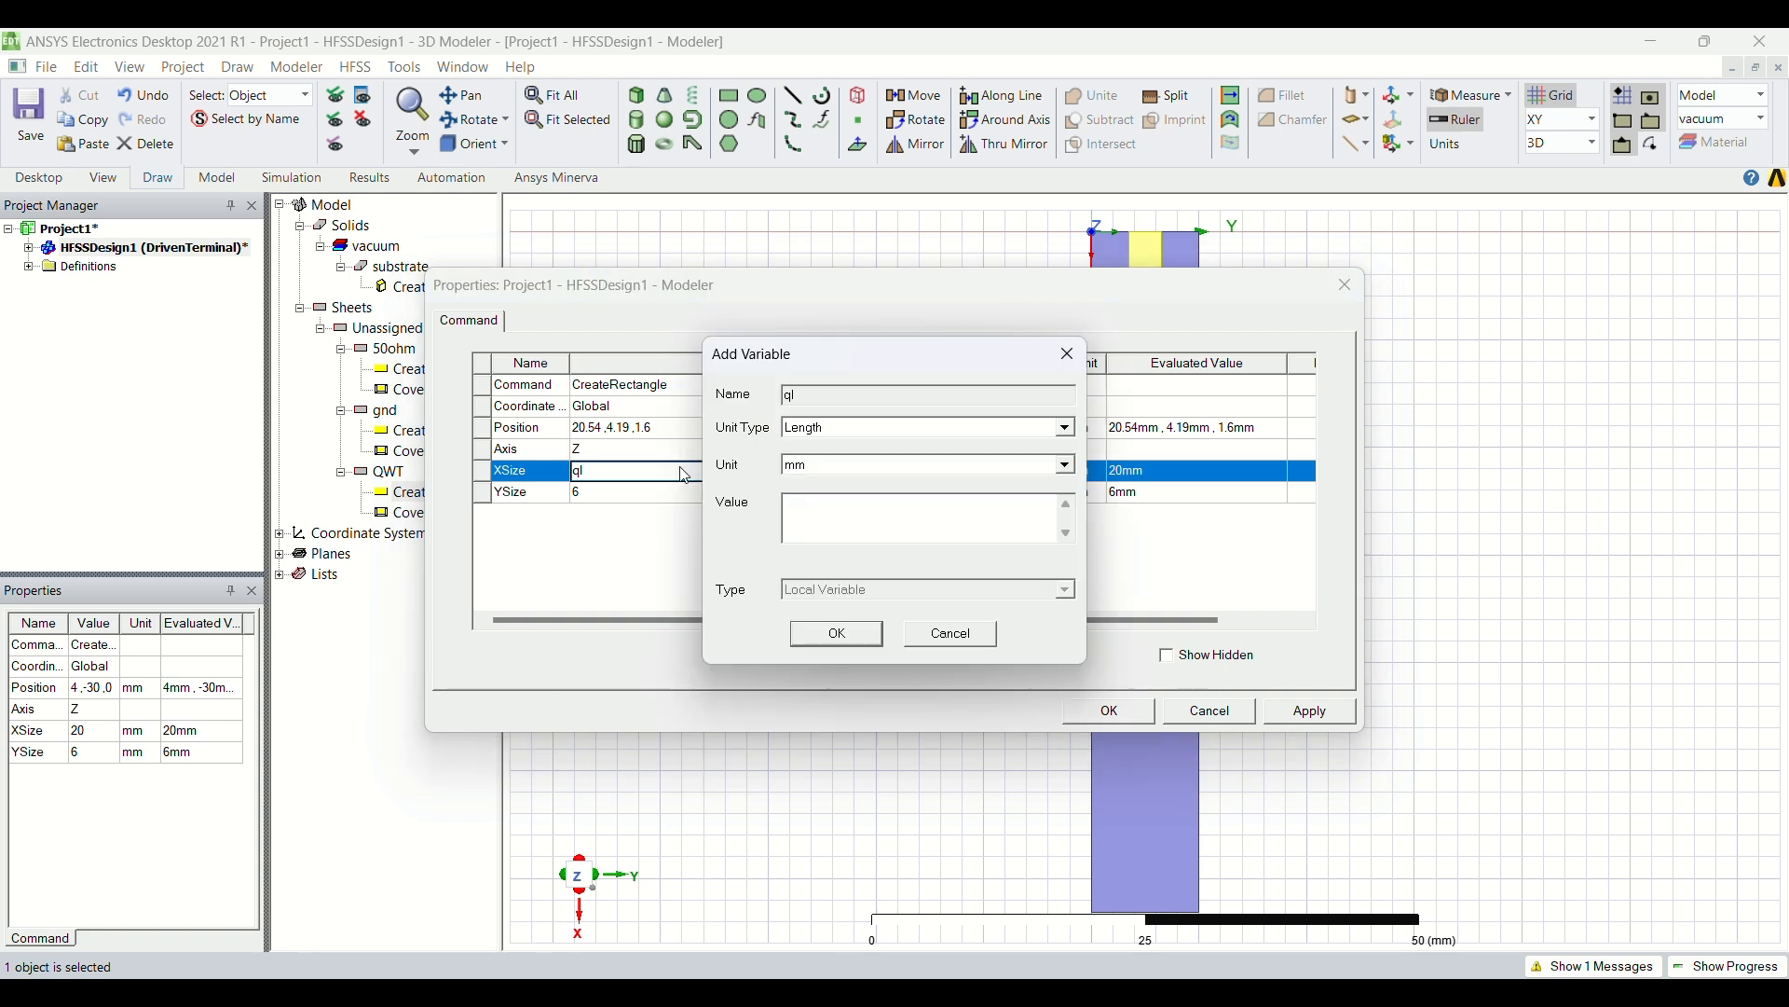
pyautogui.write('21.04')
pyautogui.press('Return')
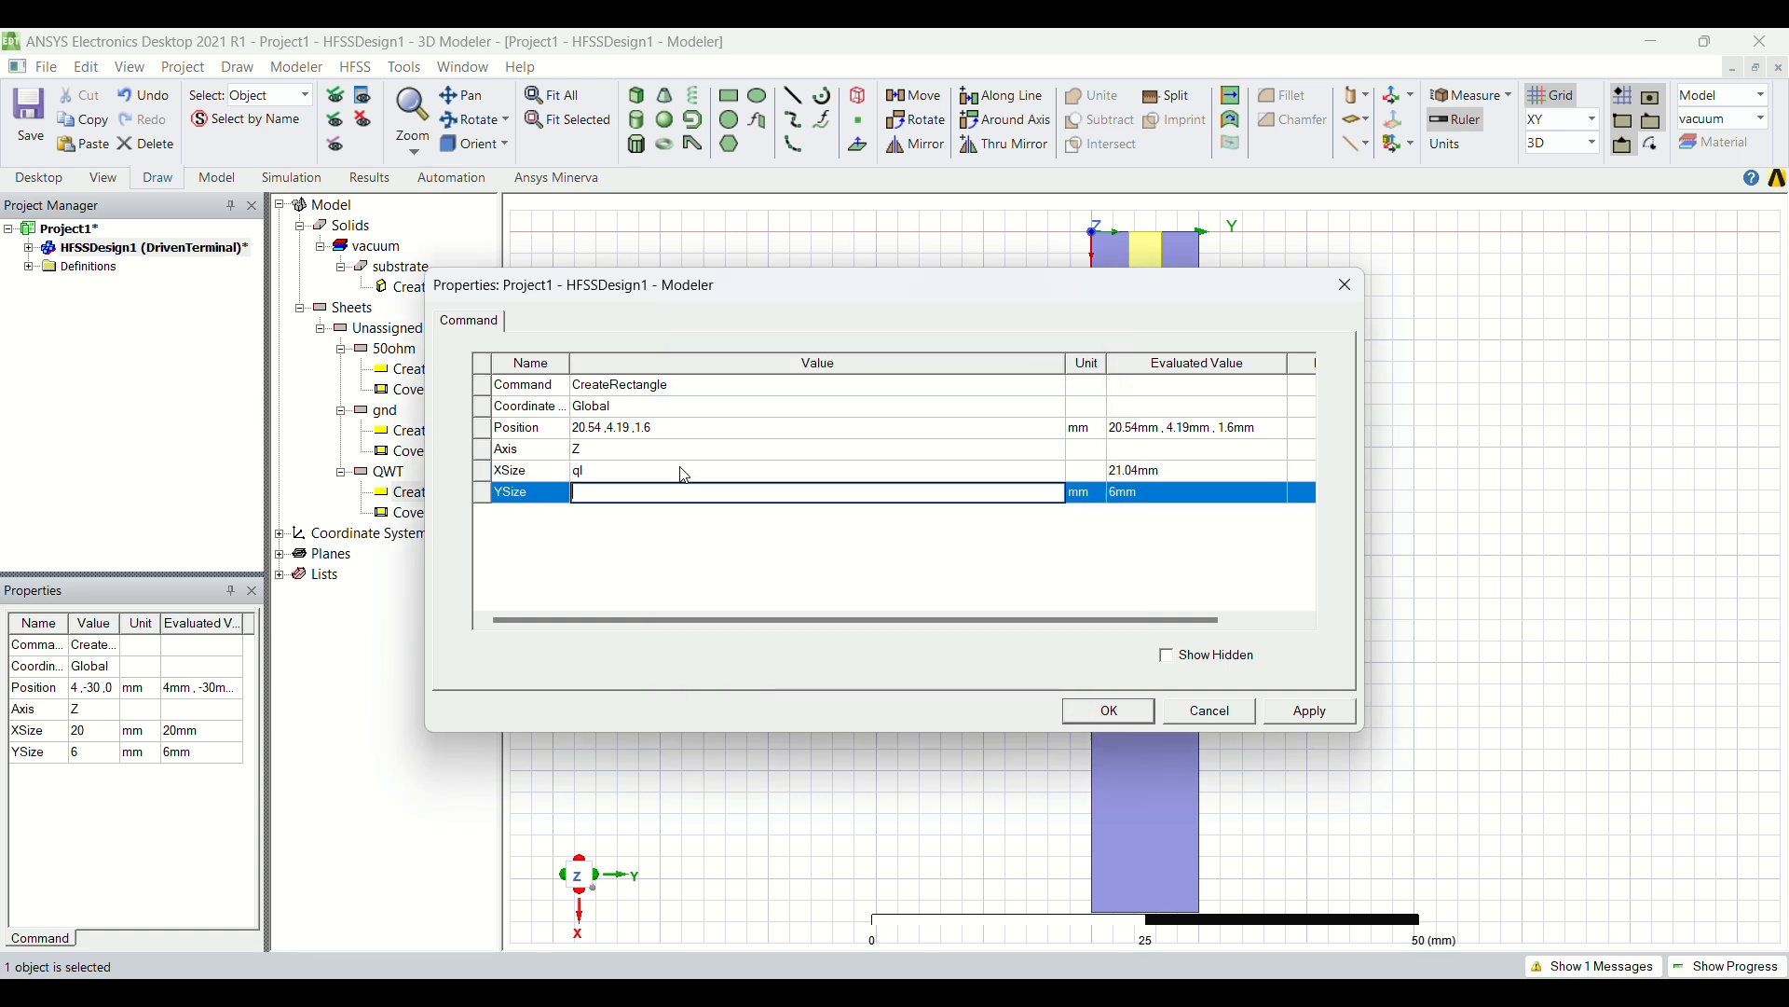
# - Set the QWT rectangle's Y size to a new length variable qw with a value of 1.62 mm
pyautogui.write('qw')
pyautogui.press('Return')
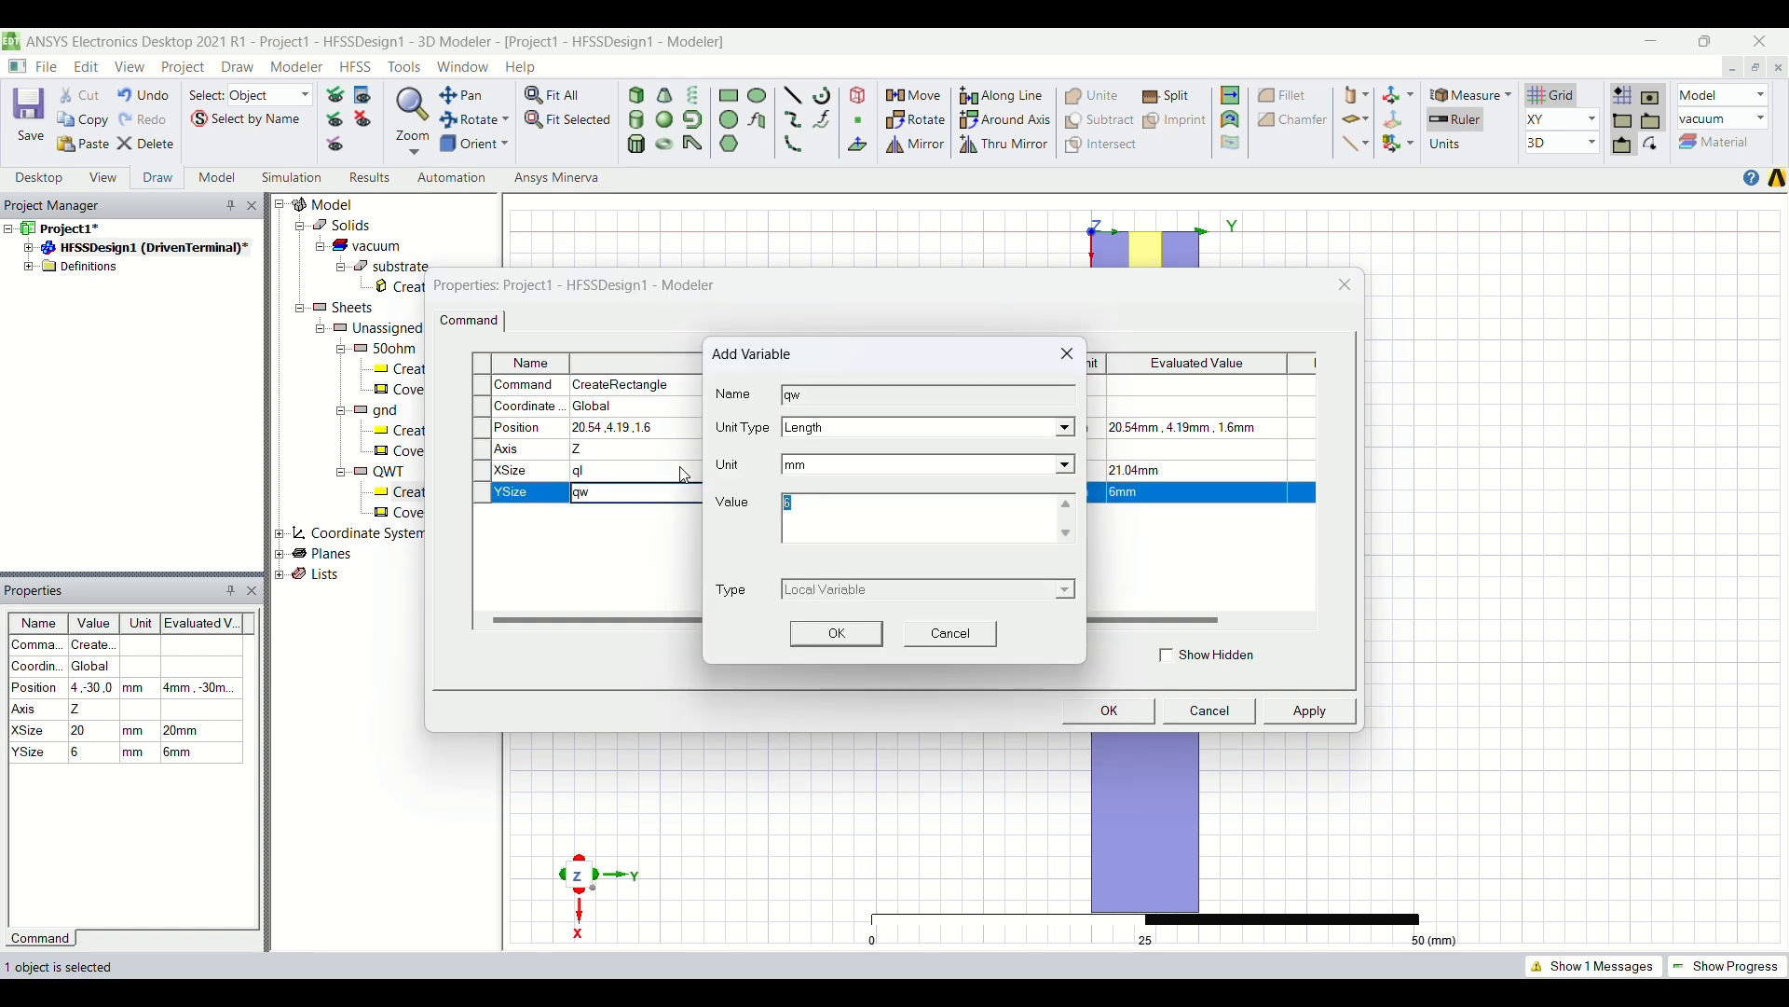
pyautogui.press('BackSpace')
pyautogui.write('1.62')
pyautogui.press('Return')
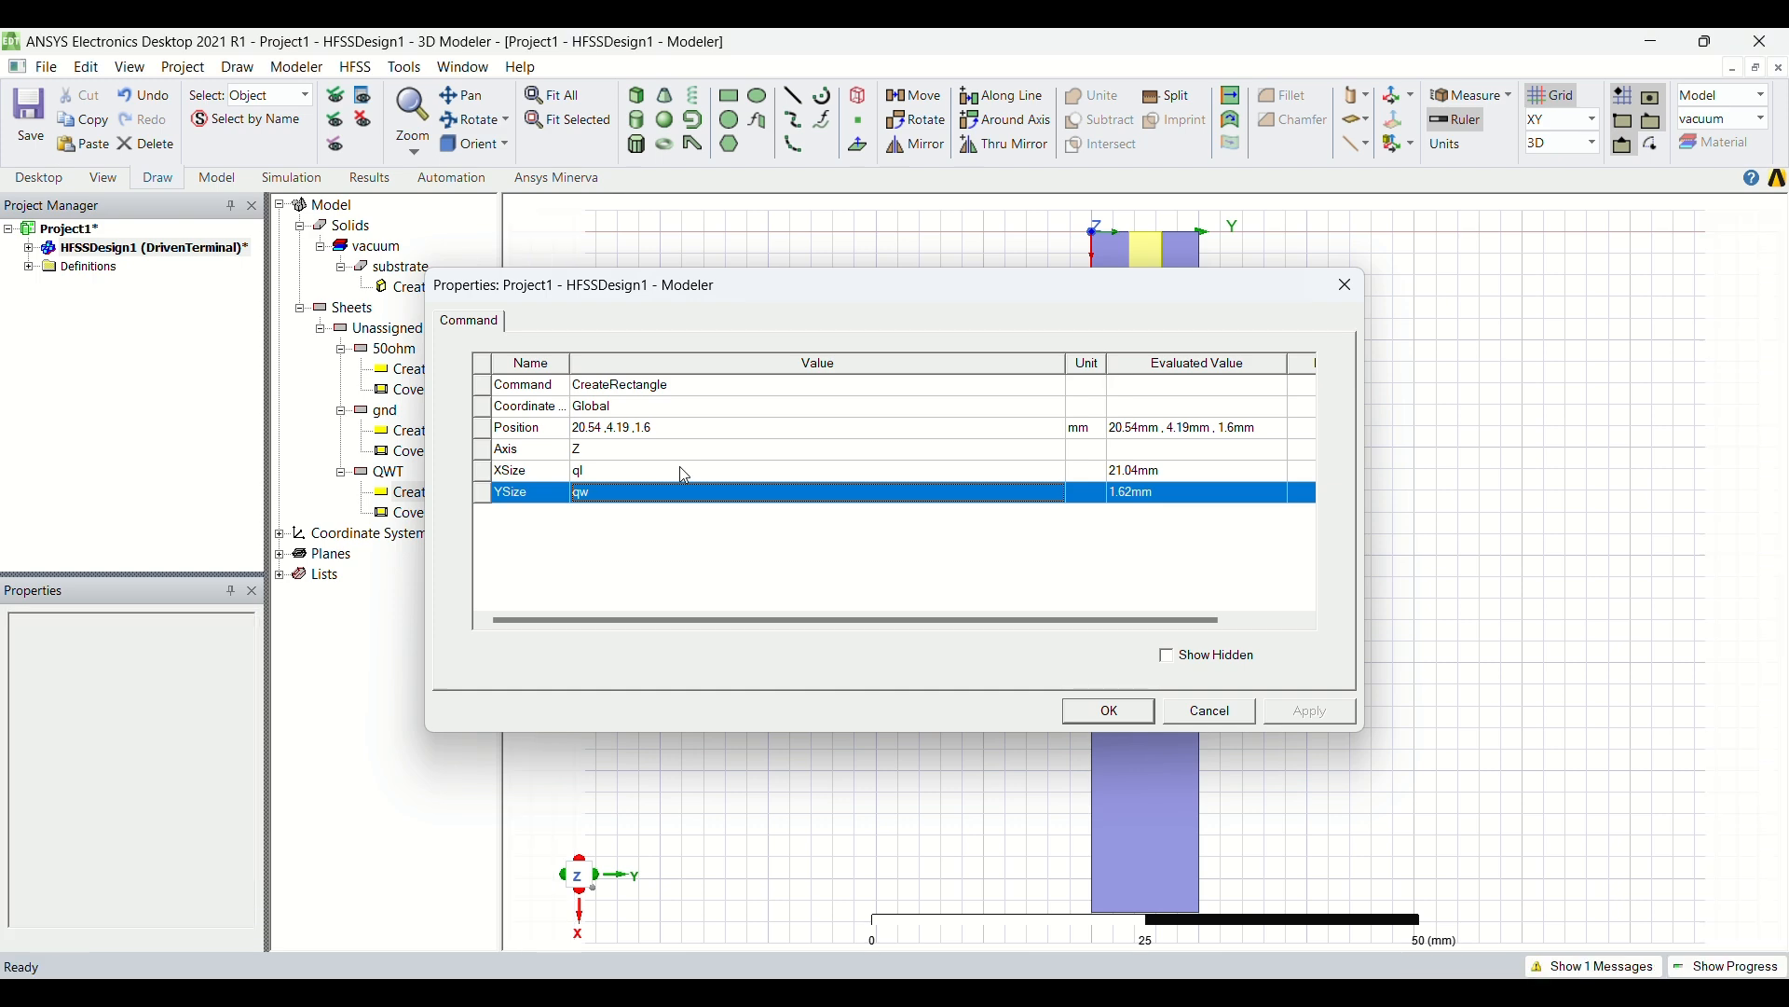
pyautogui.press('Return')
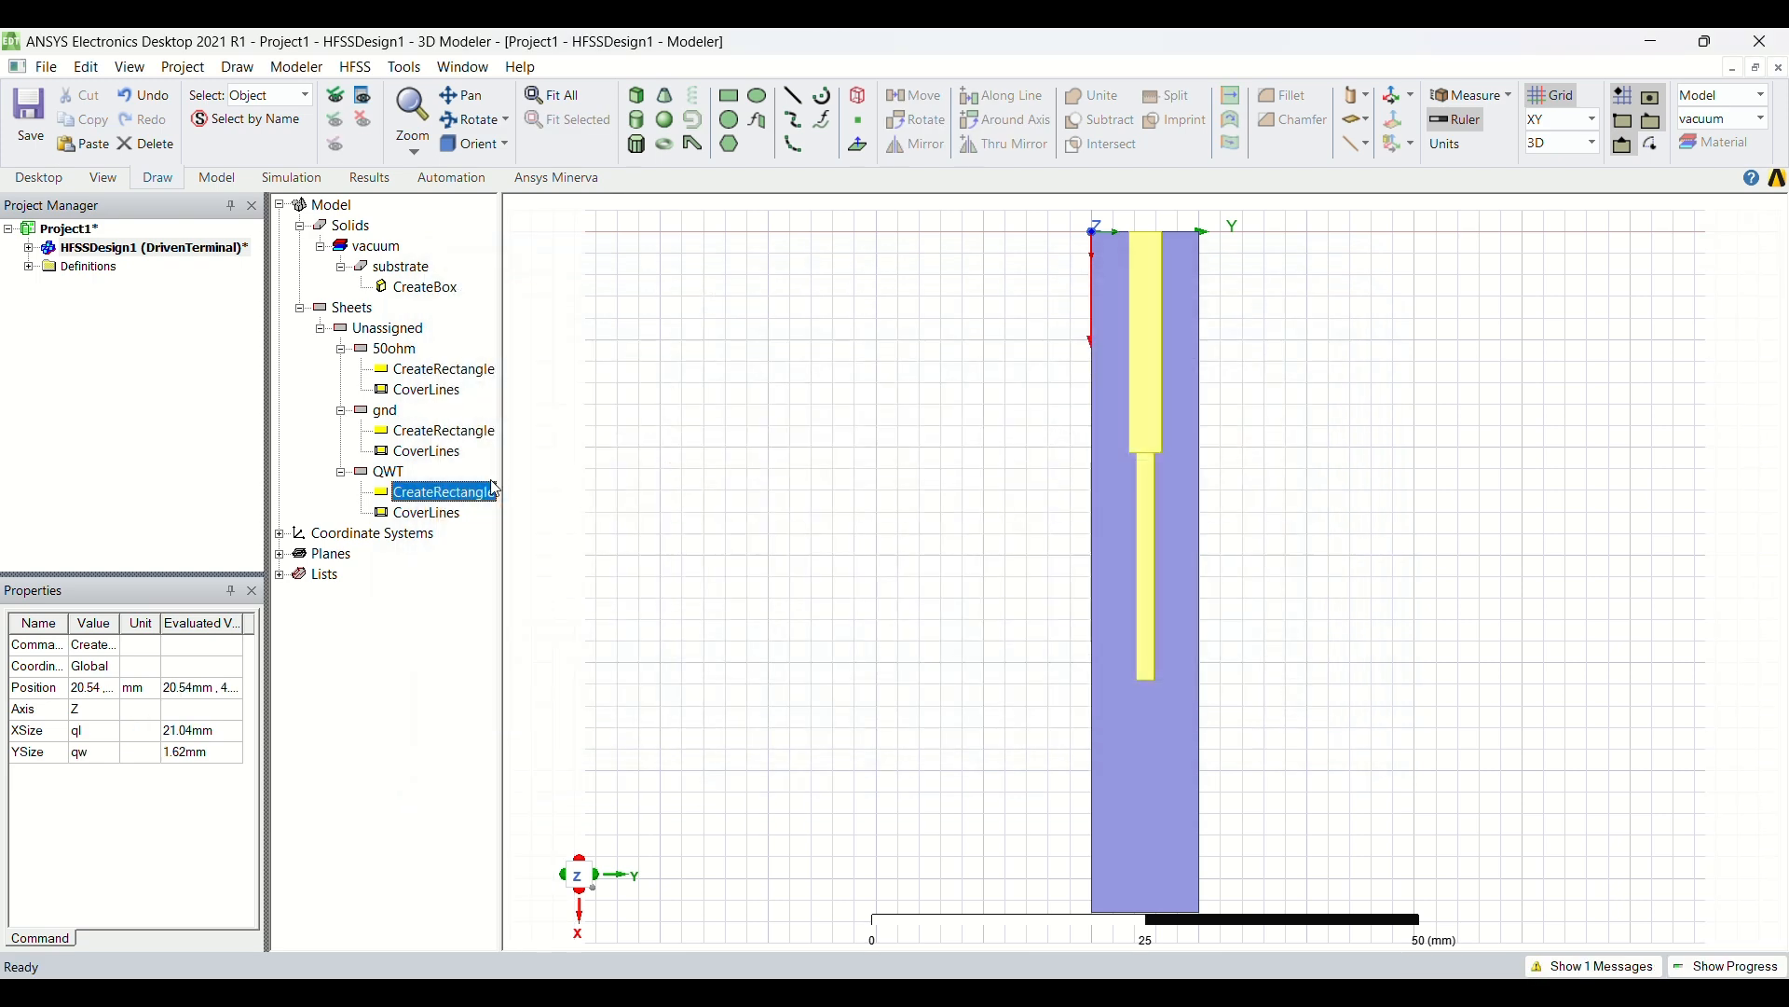
# - Draw a third rectangle about 20 mm by 2 mm on the XY plane, away from the substrate
pyautogui.click(730, 96)
pyautogui.click(751, 300)
pyautogui.click(770, 513)
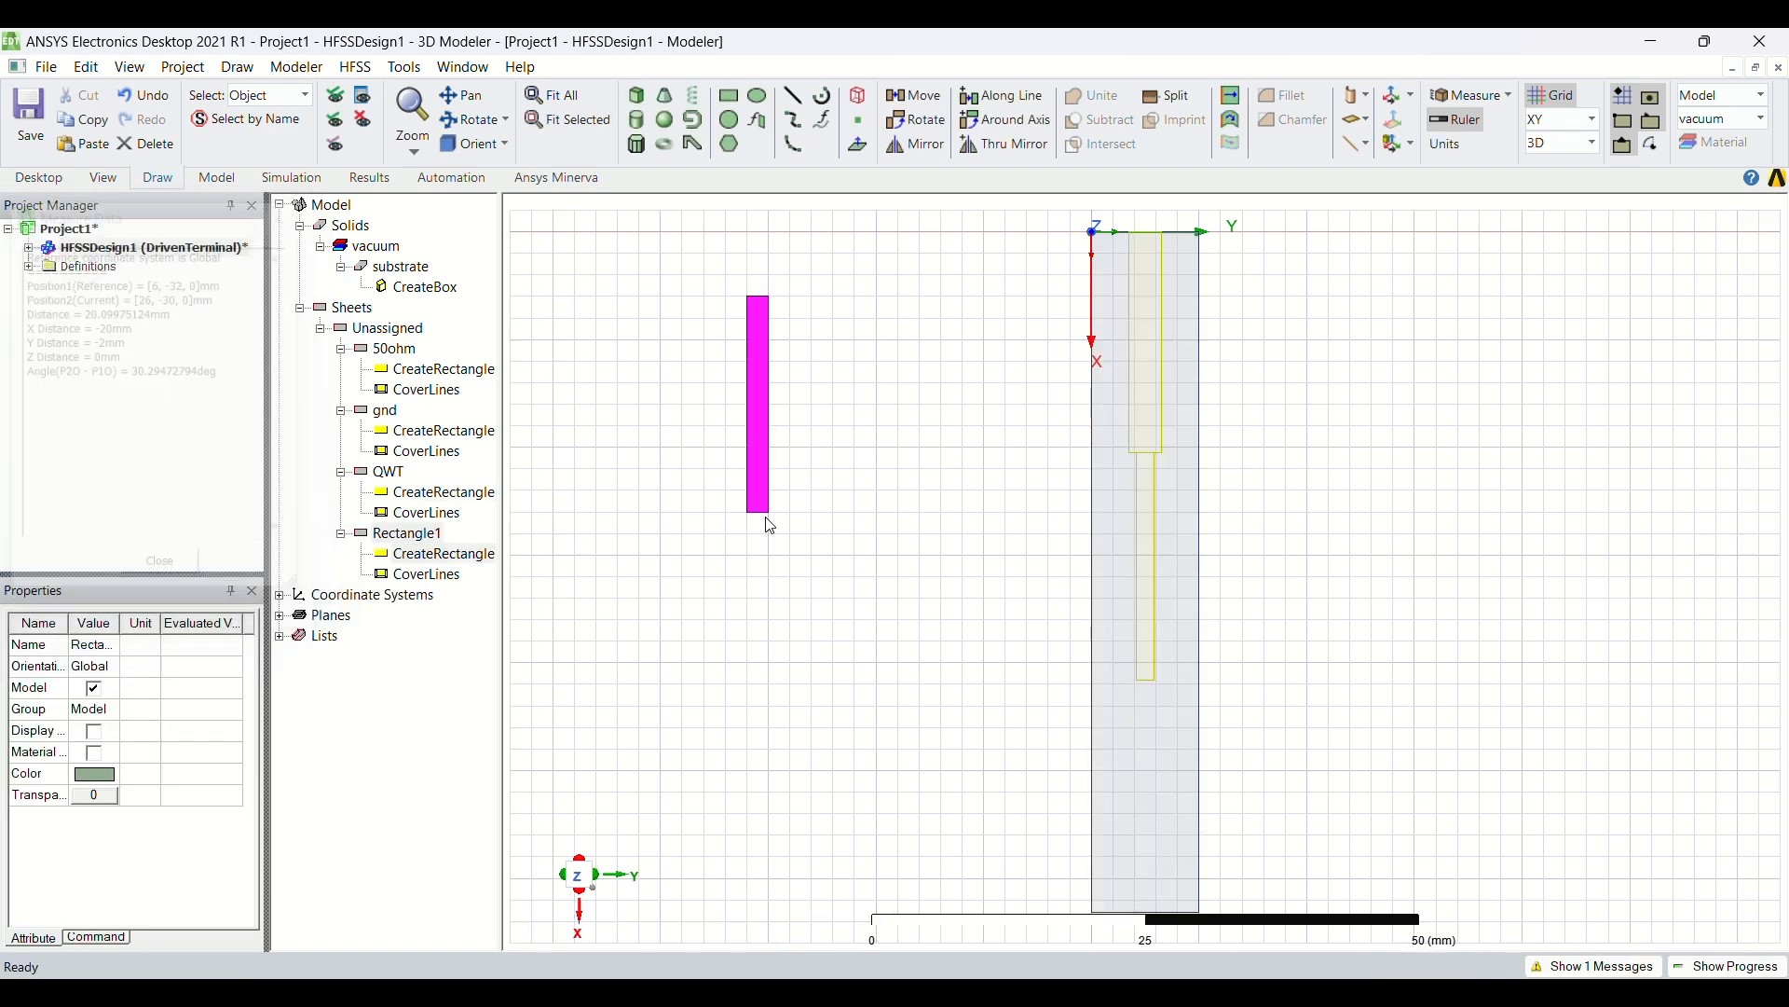
# - Rename the third rectangle to 100ohm and set its color to light yellow
pyautogui.doubleClick(435, 536)
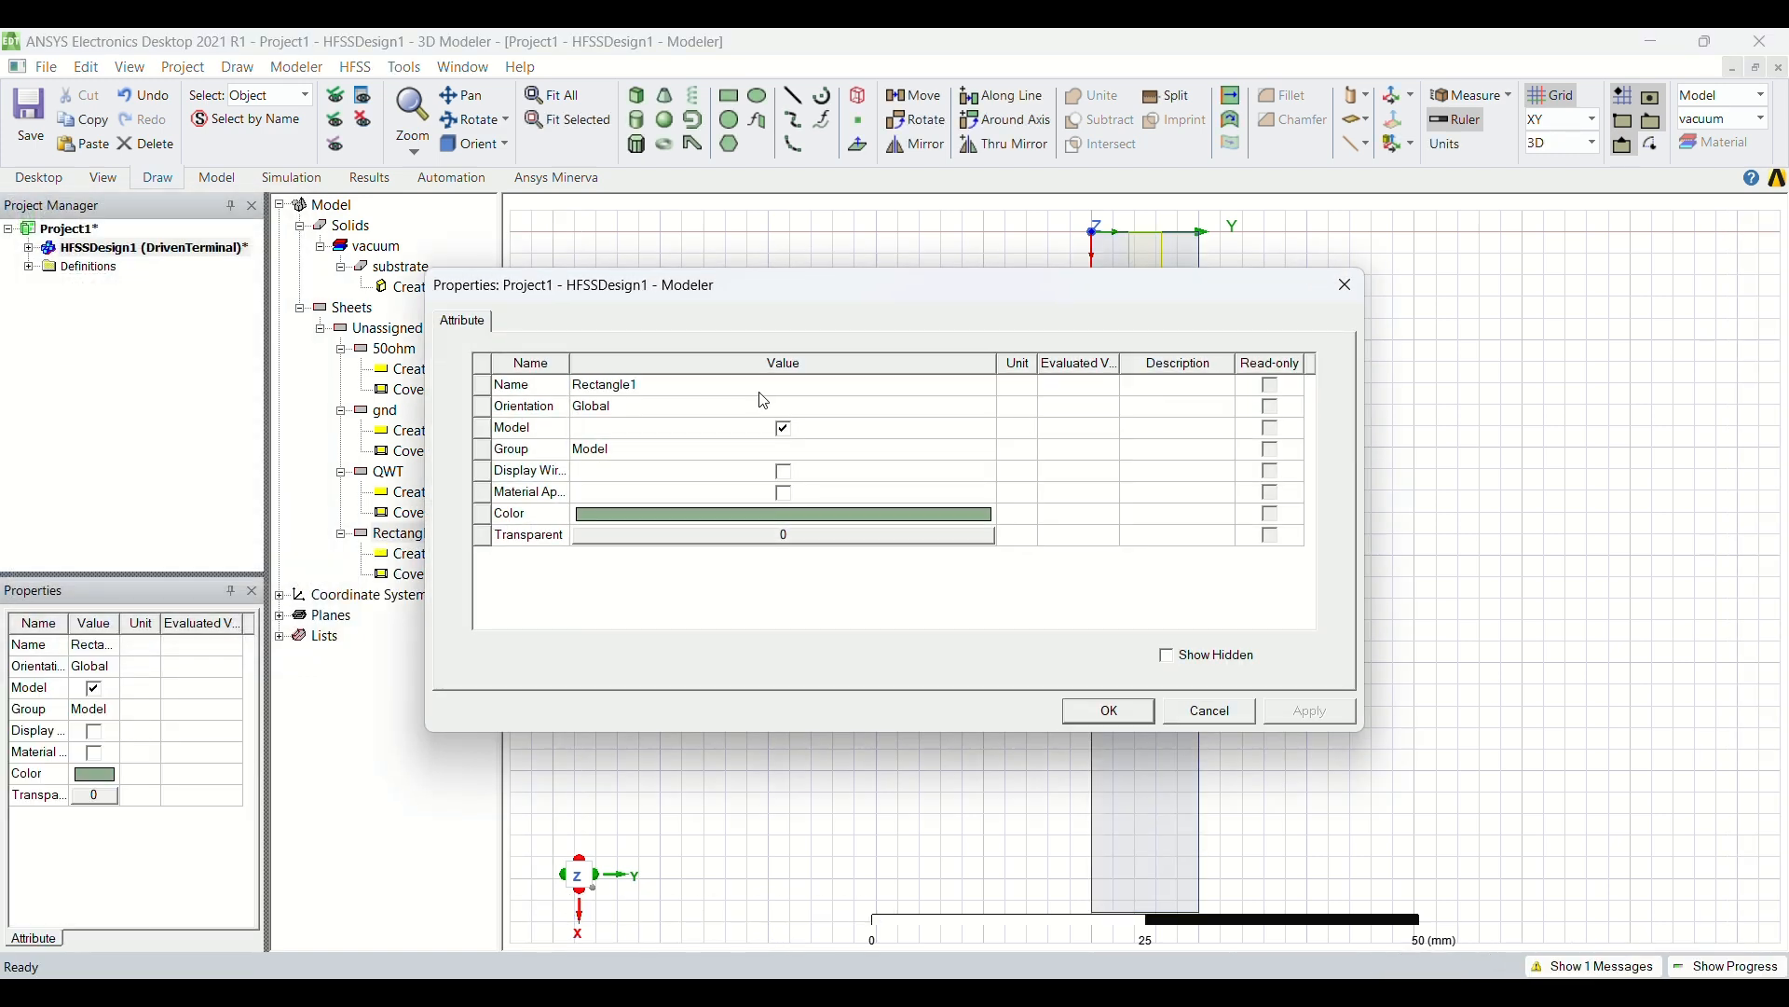
pyautogui.click(760, 393)
pyautogui.press('BackSpace')
pyautogui.write('100o')
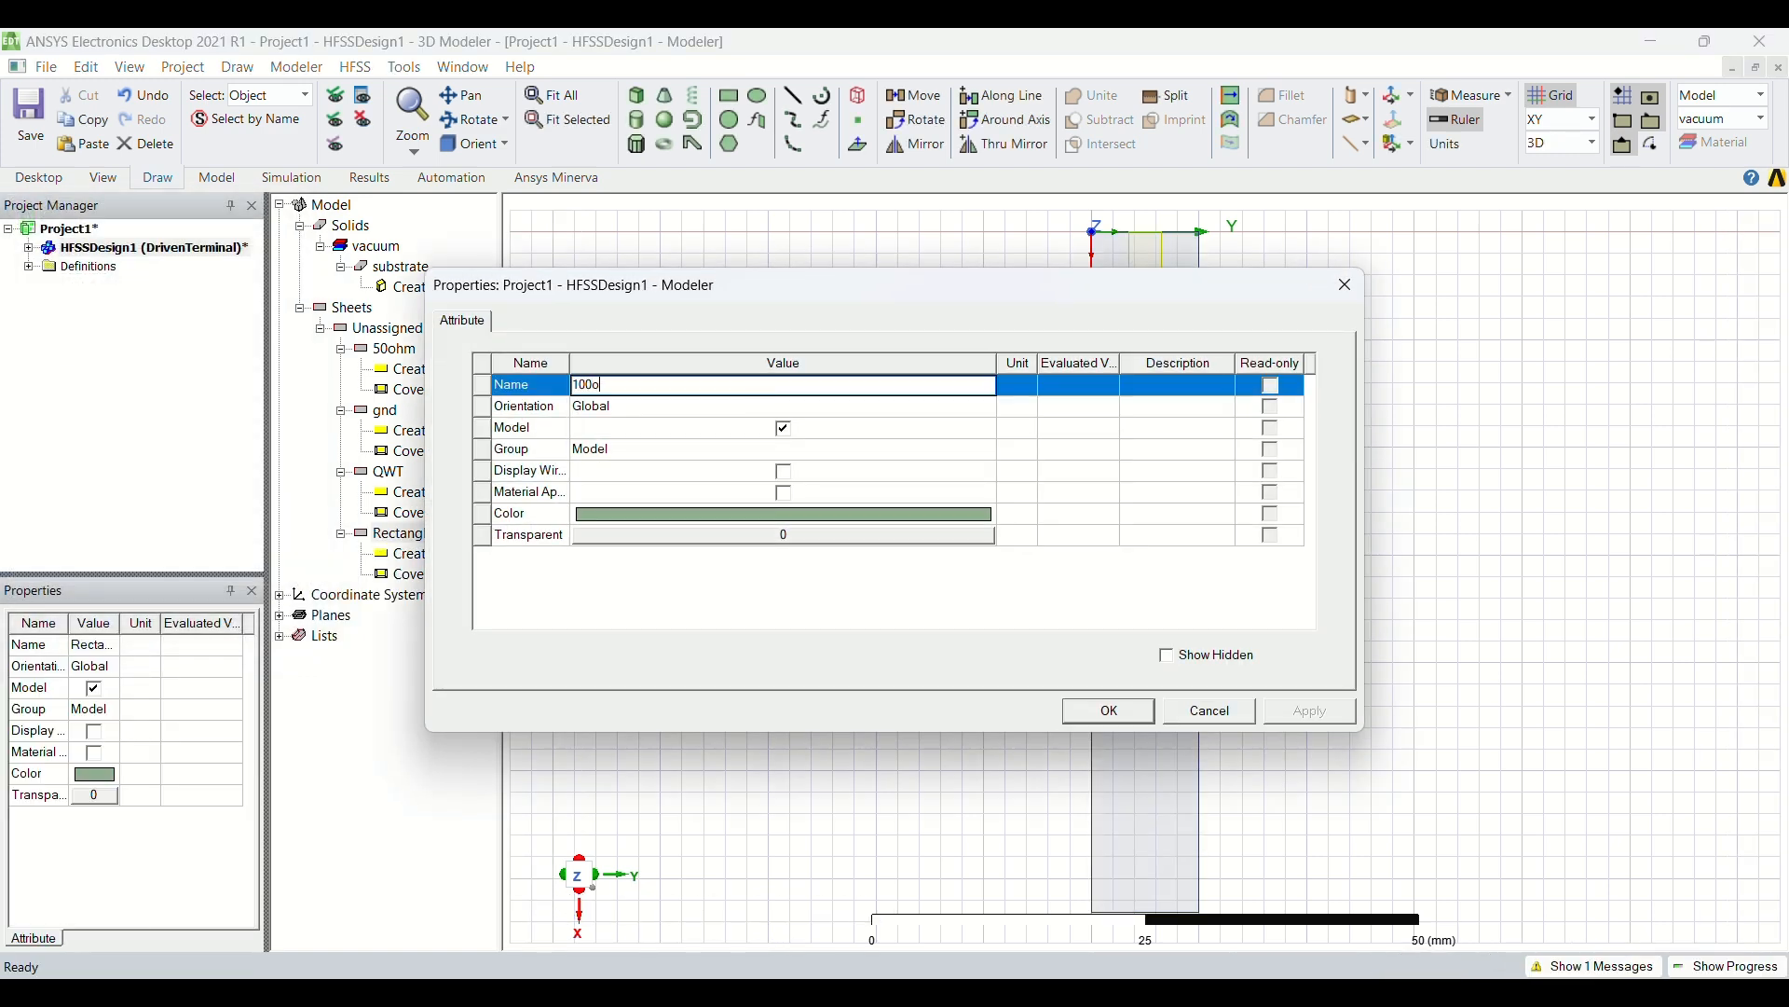
pyautogui.write('hm')
pyautogui.click(777, 514)
pyautogui.click(777, 513)
pyautogui.click(676, 387)
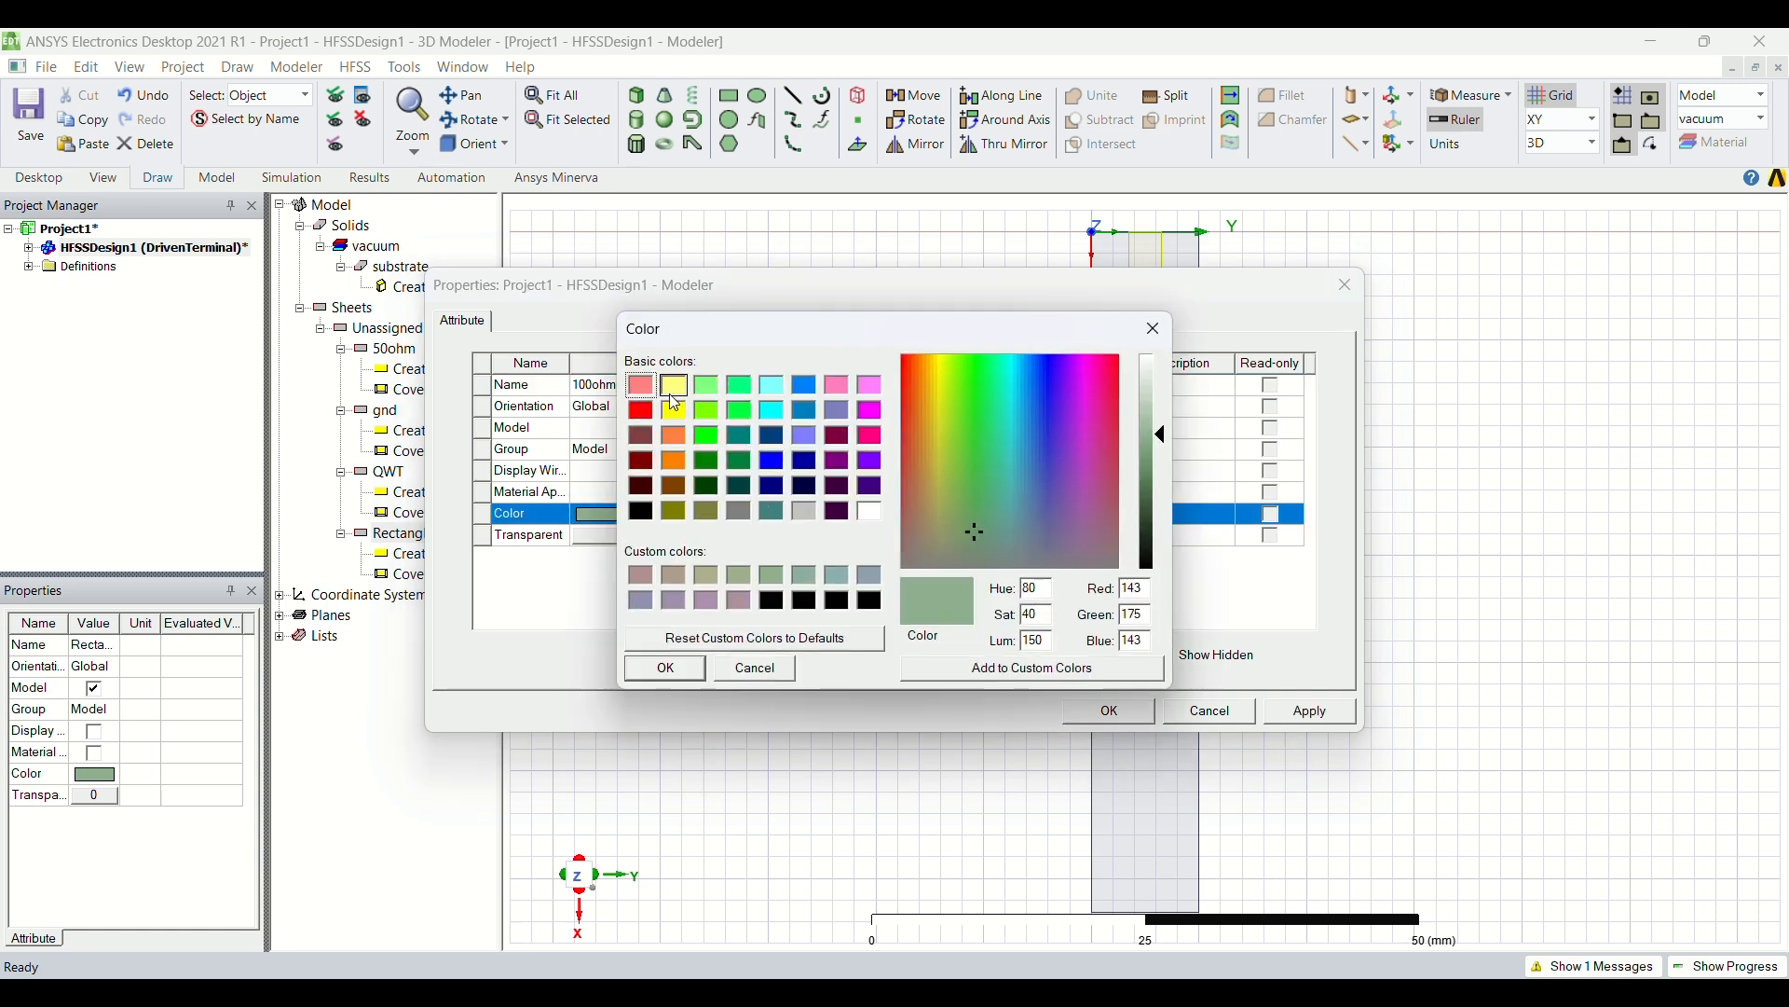
pyautogui.press('Return')
pyautogui.press('Return')
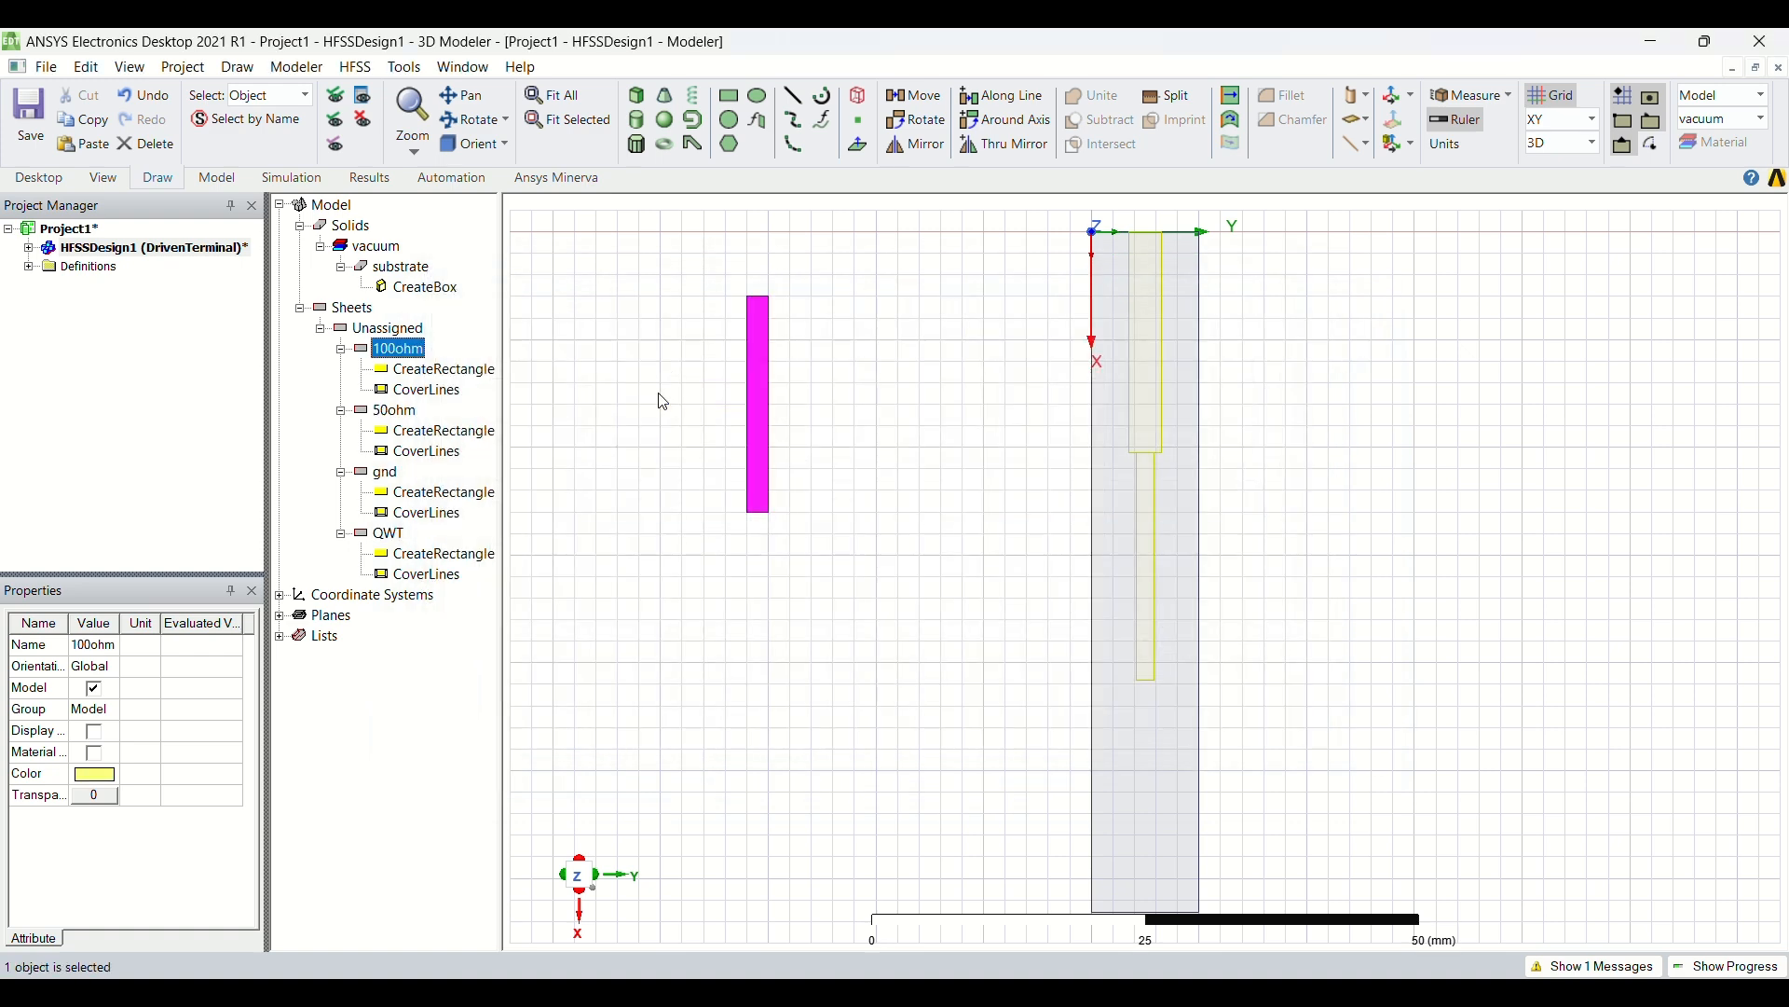
# - Set the 100ohm rectangle's position to 41.58,4.65,1.6 mm
pyautogui.doubleClick(491, 371)
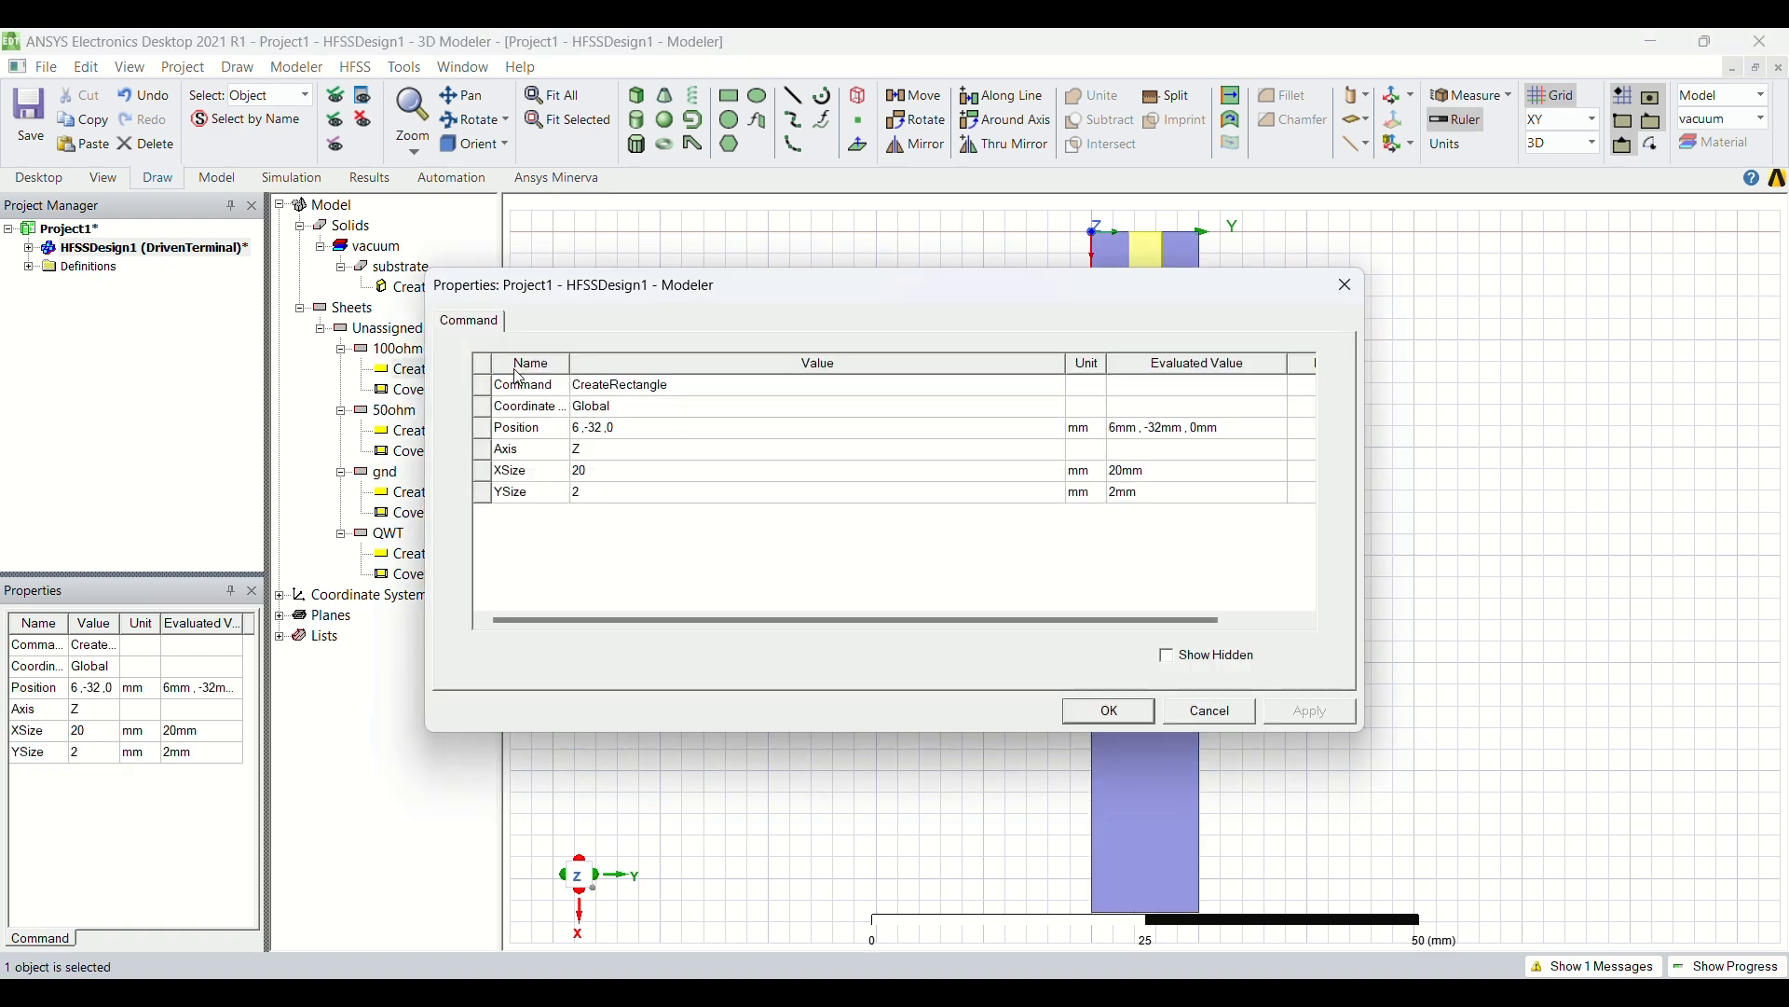
pyautogui.click(779, 429)
pyautogui.click(778, 429)
pyautogui.press('BackSpace')
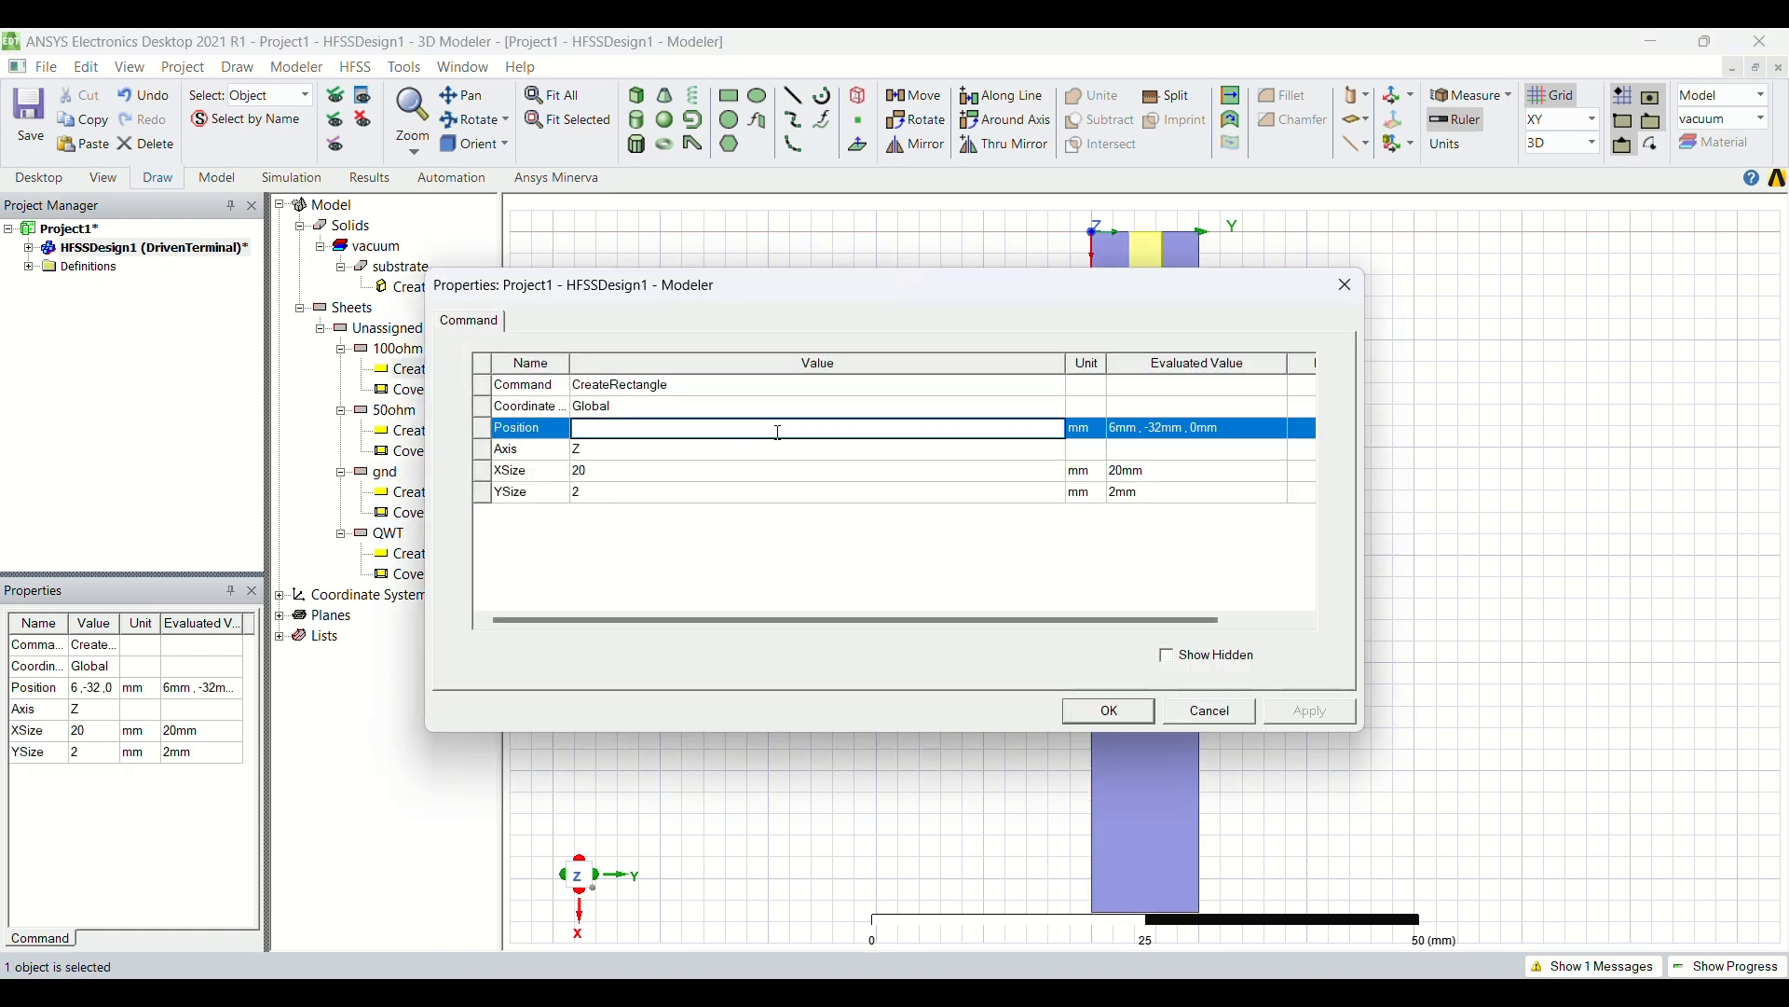
pyautogui.write('41.58,4.65,1.6')
pyautogui.press('Return')
# - Set the 100ohm rectangle's X size to a new length variable hl with a value of 21.57 mm
pyautogui.click(753, 474)
pyautogui.click(753, 474)
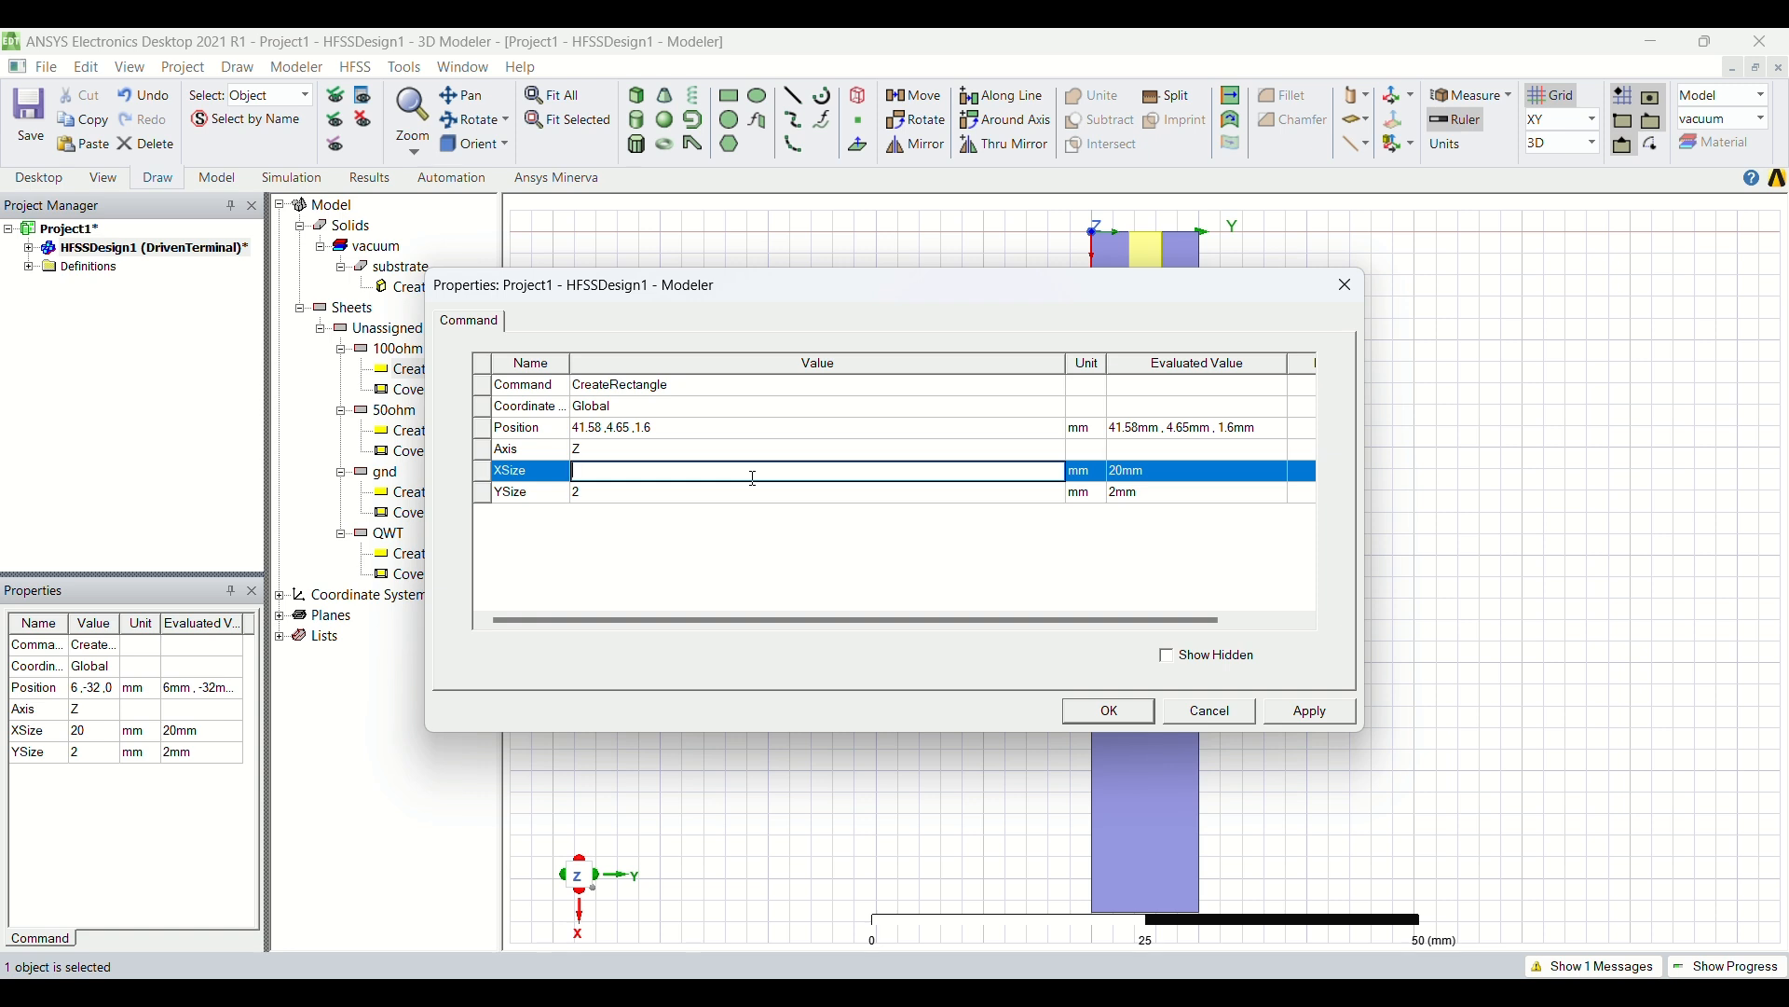
pyautogui.write('hl')
pyautogui.press('Return')
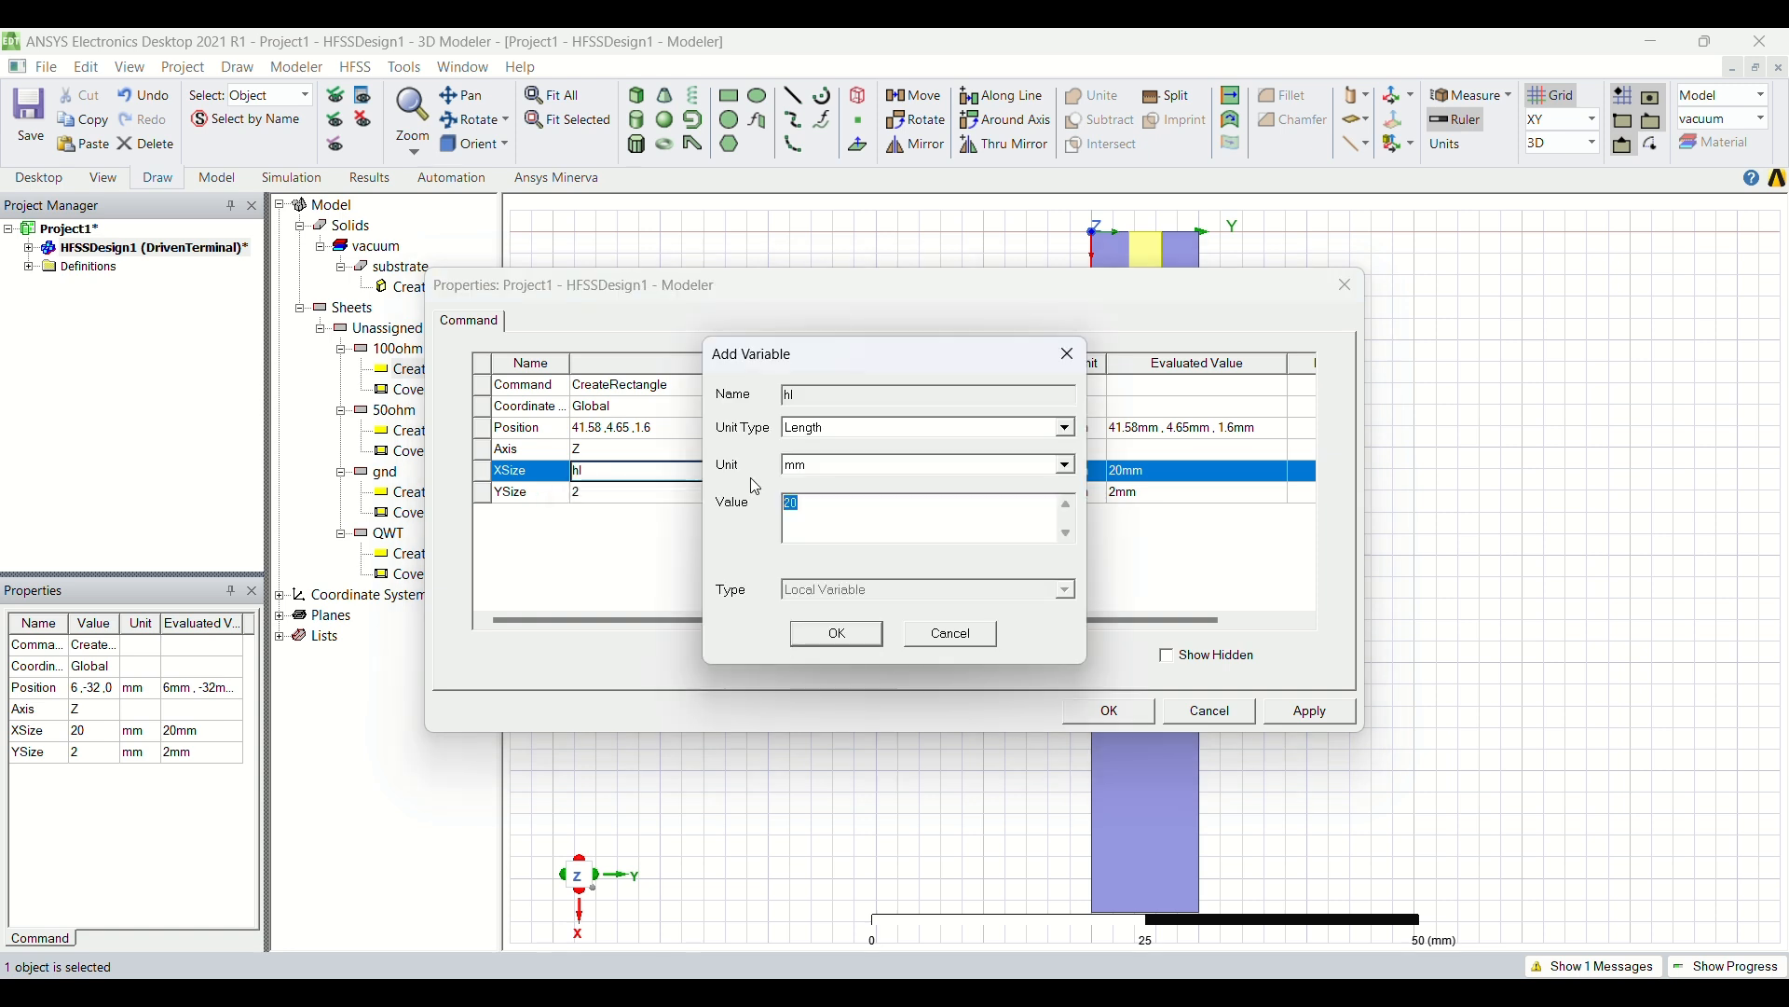
pyautogui.write('21.57')
pyautogui.press('Return')
# - Set the 100ohm rectangle's Y size to a new length variable hw with a value of 0.7 mm
pyautogui.click(756, 487)
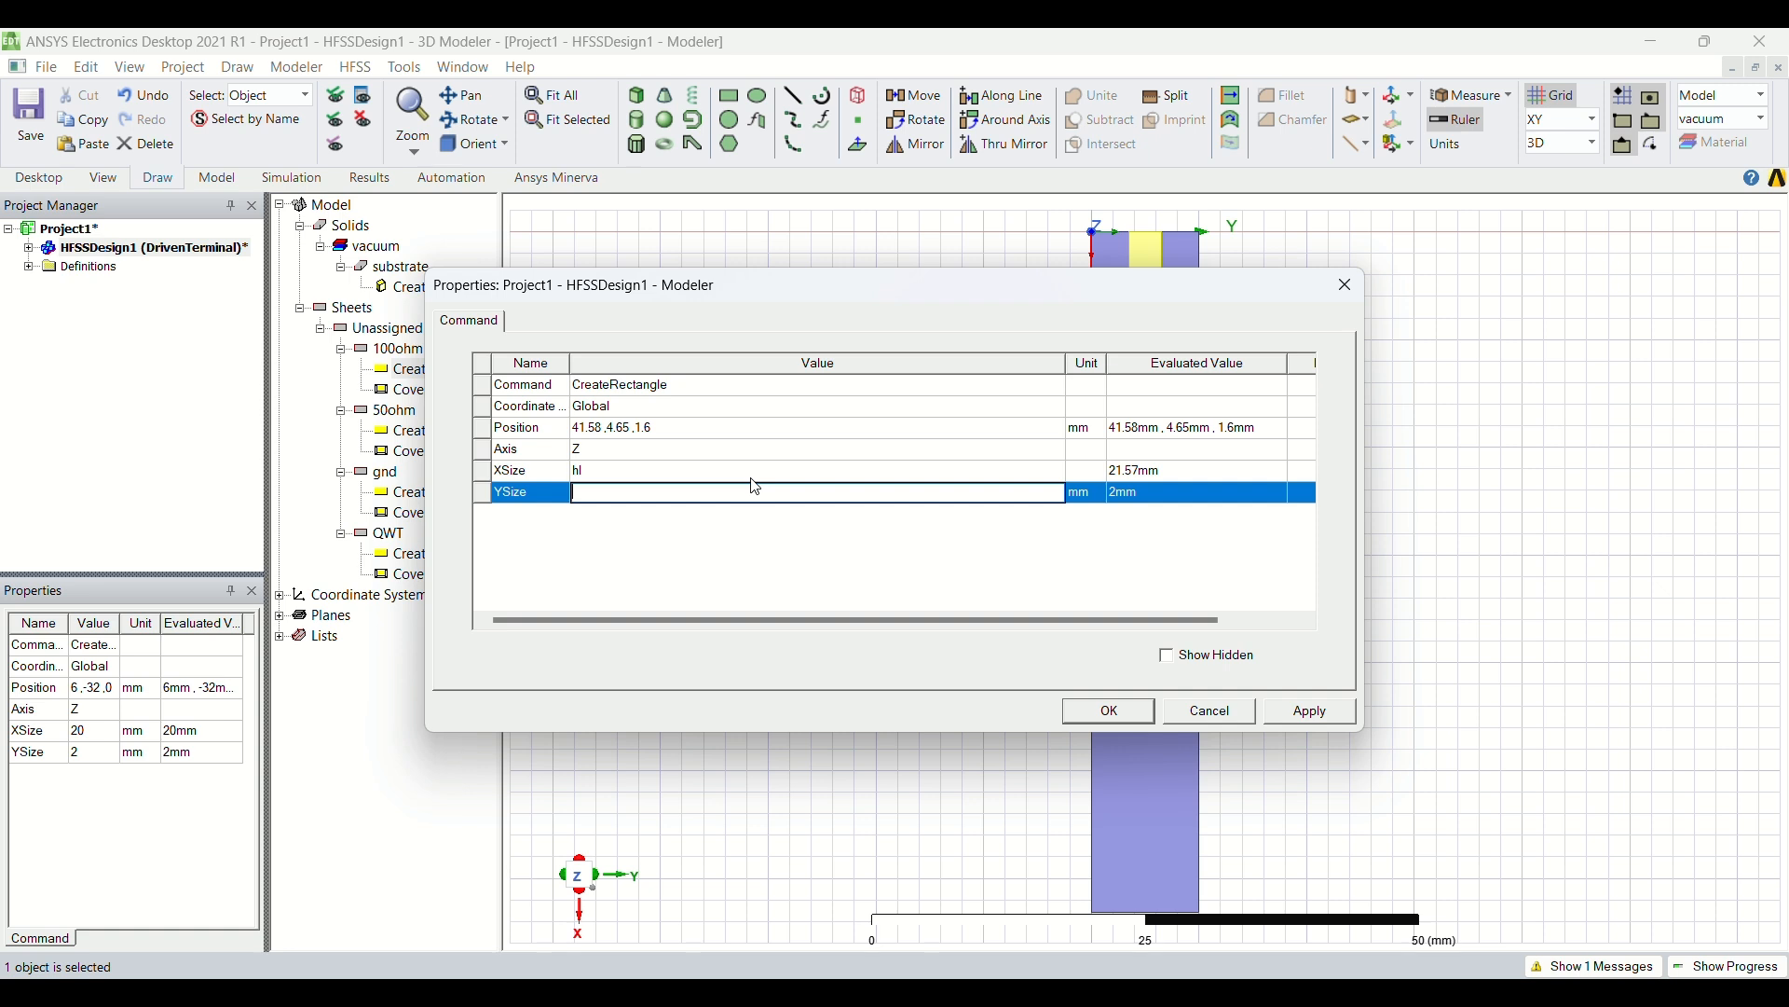
pyautogui.write('hw')
pyautogui.press('Return')
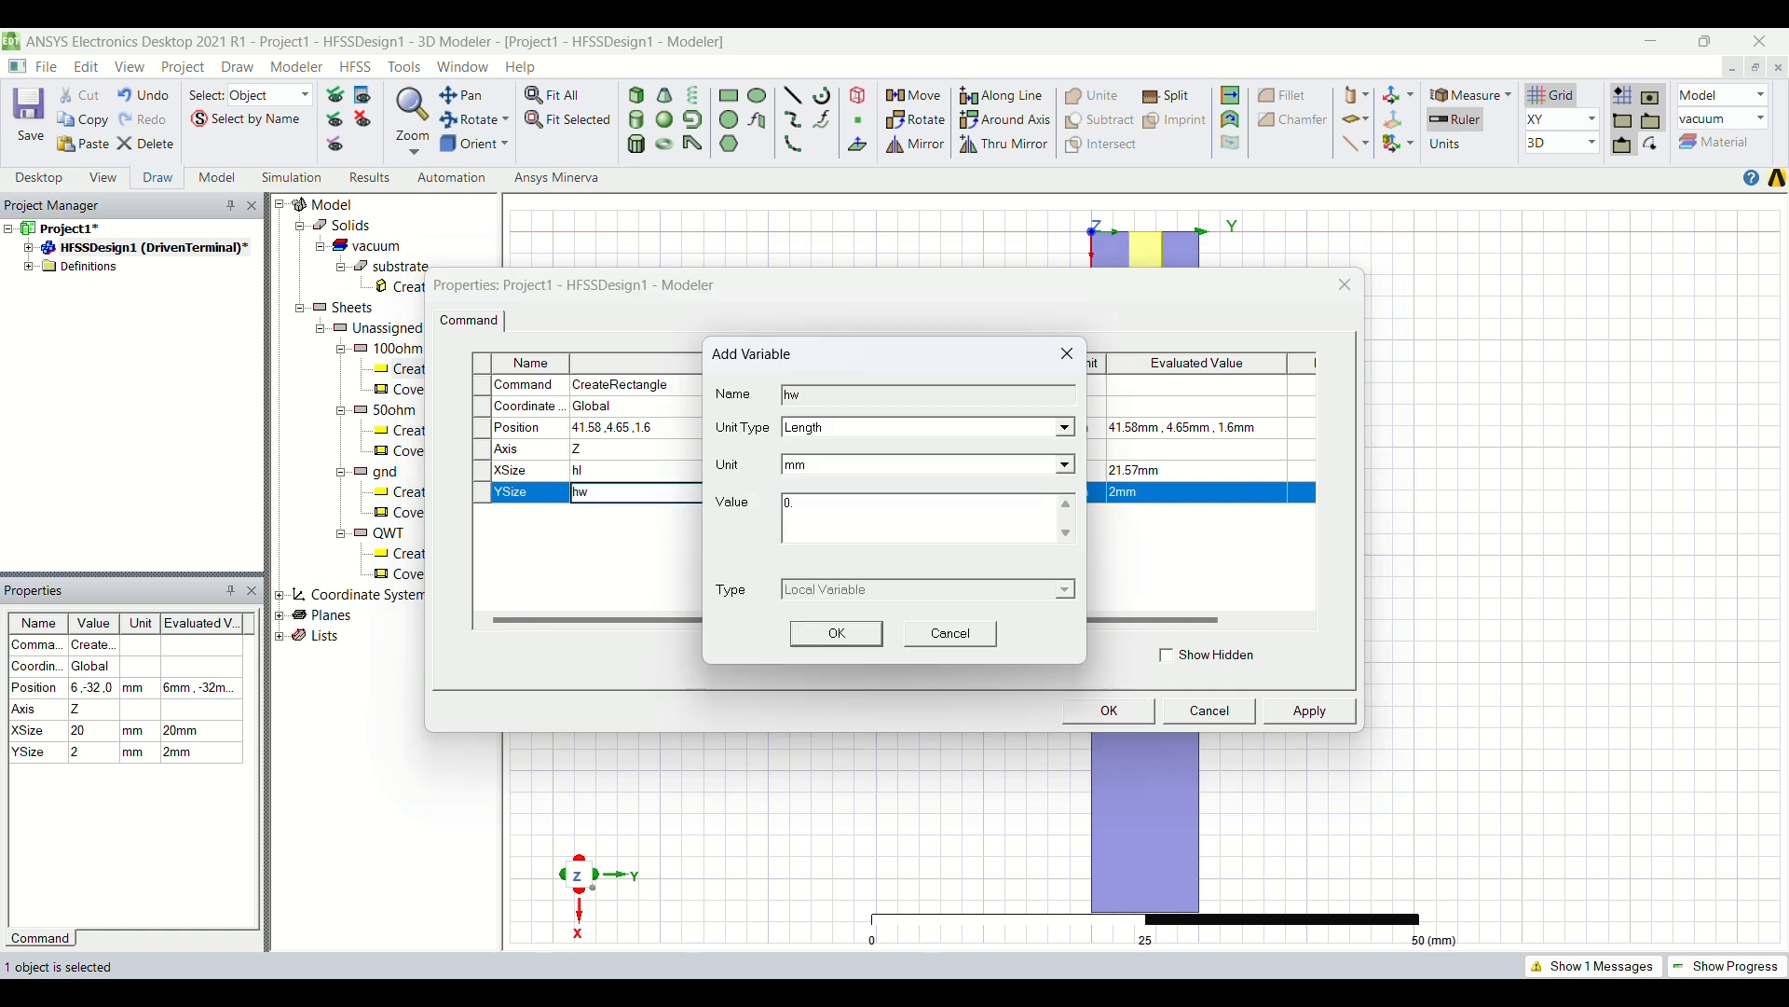
pyautogui.press('Return')
pyautogui.press('Return')
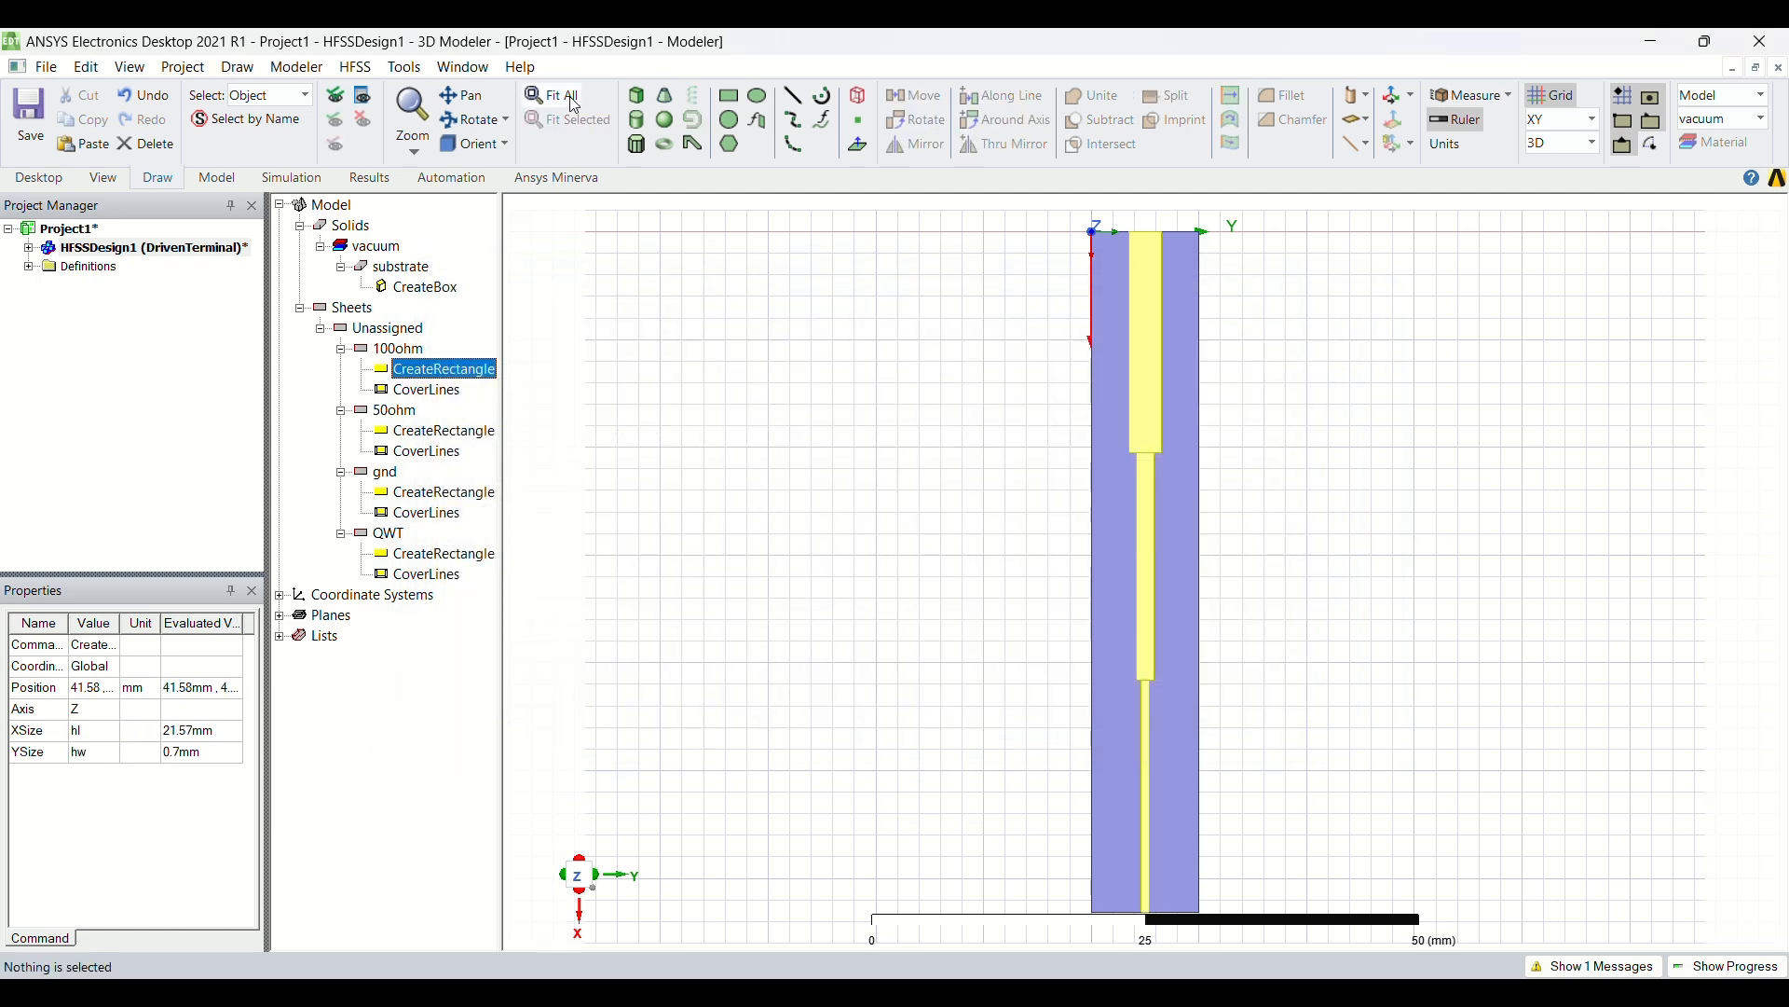
# - Draw a rectangle about 2 mm by 3 mm on the YZ plane, away from the substrate
pyautogui.click(478, 150)
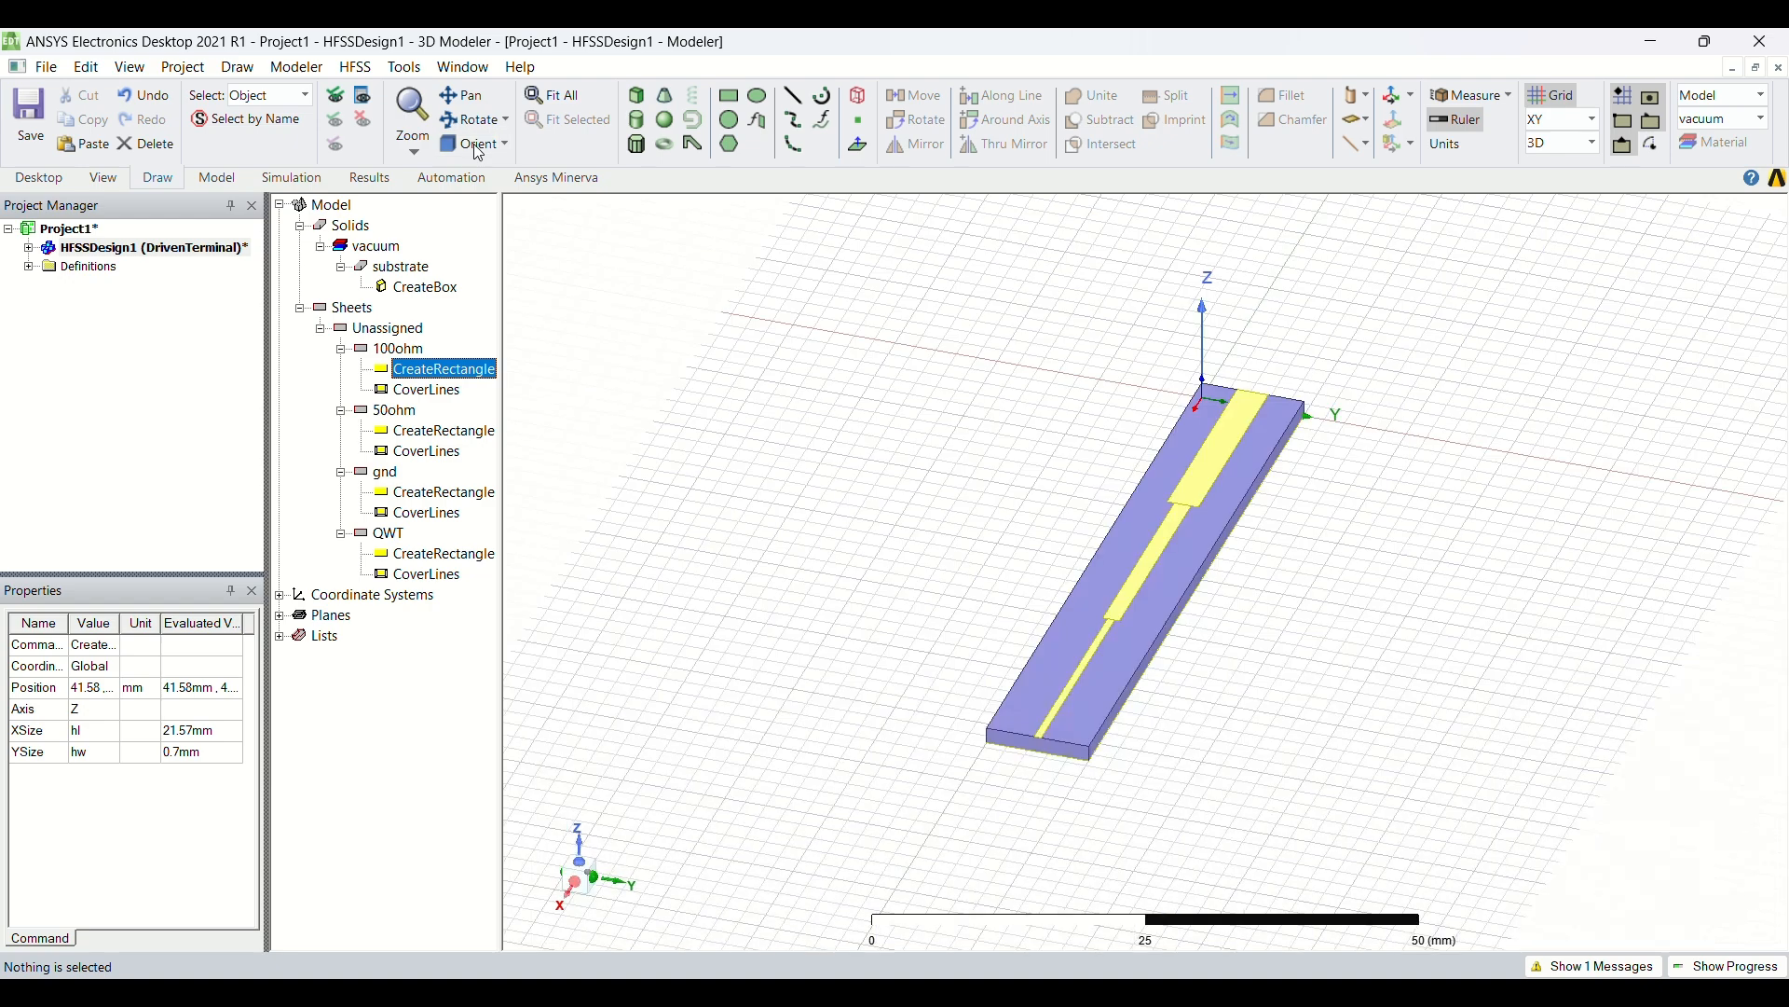
pyautogui.click(570, 97)
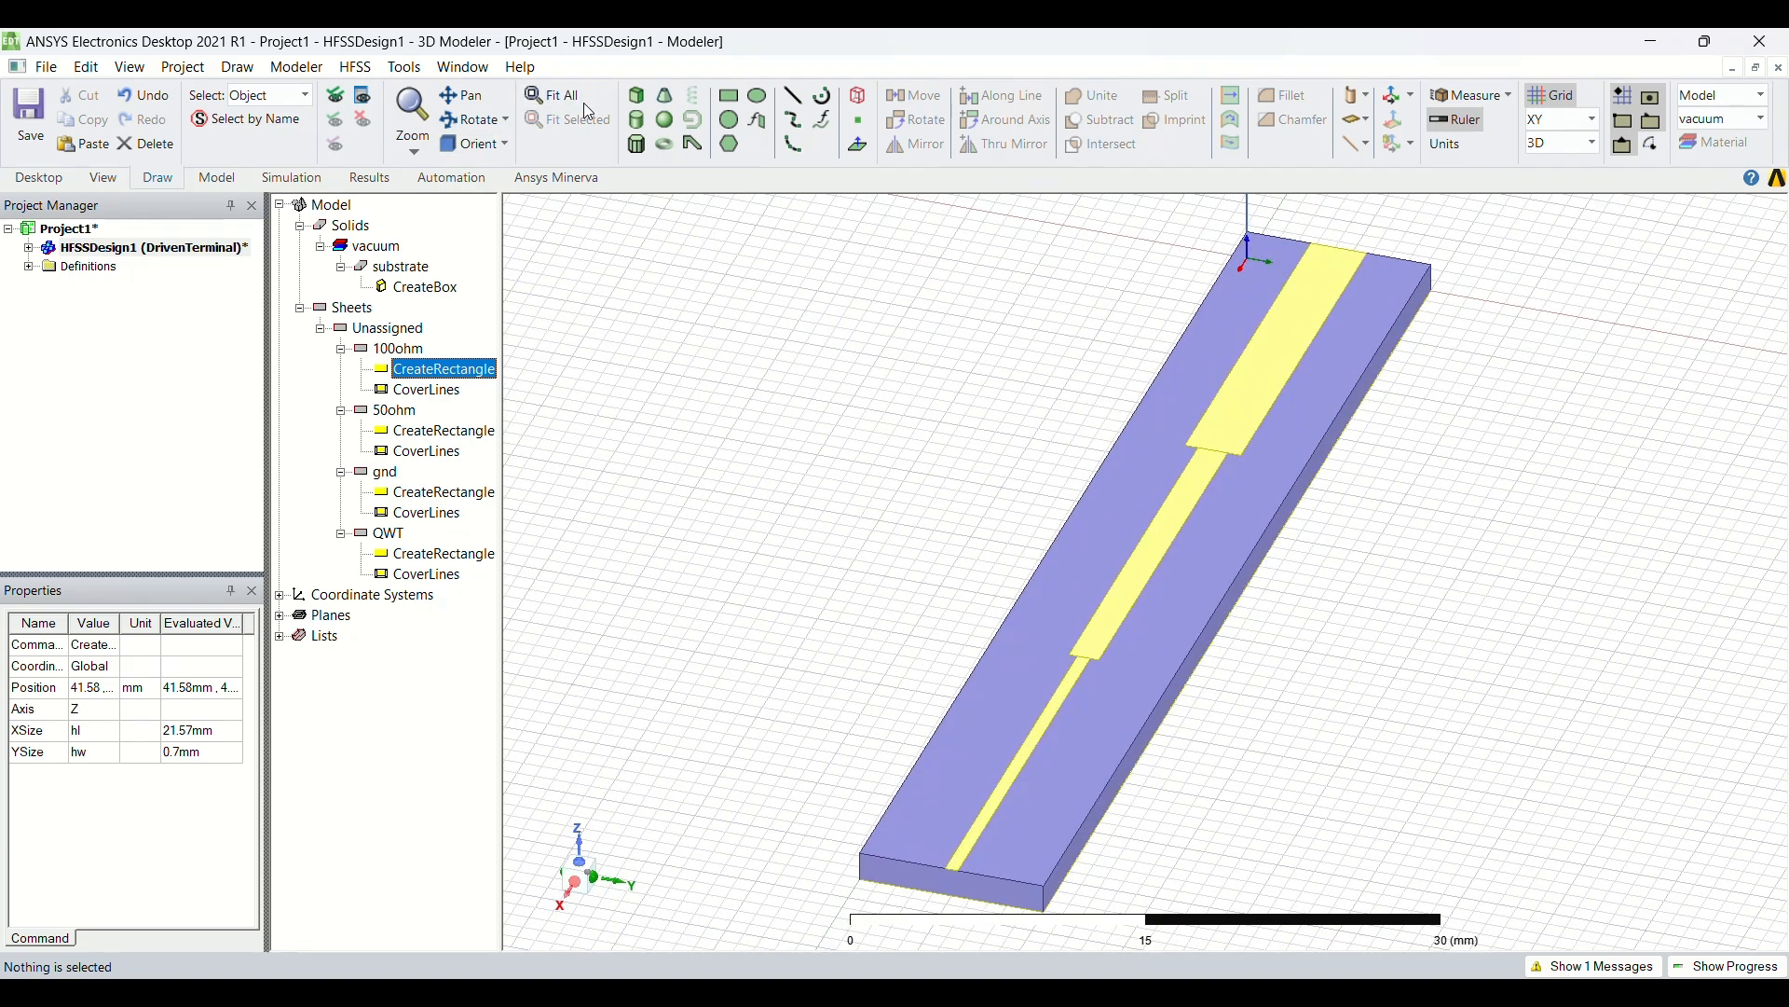
pyautogui.click(1588, 126)
pyautogui.click(1580, 168)
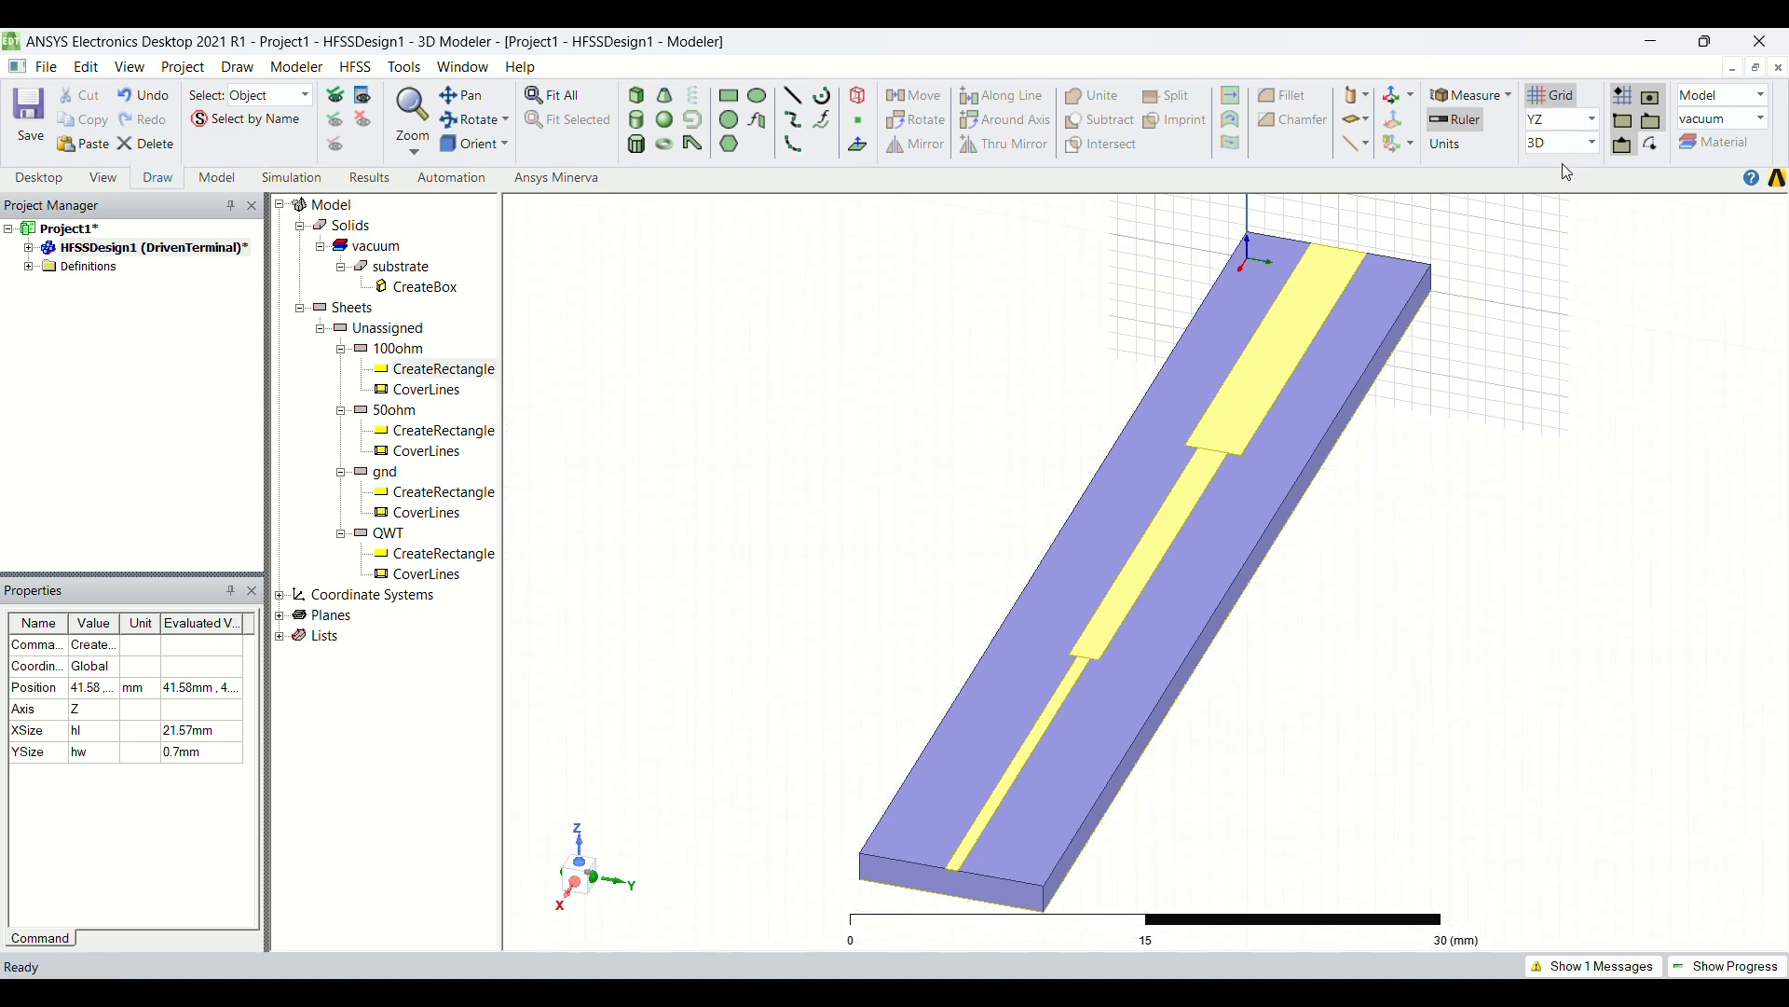
pyautogui.click(729, 95)
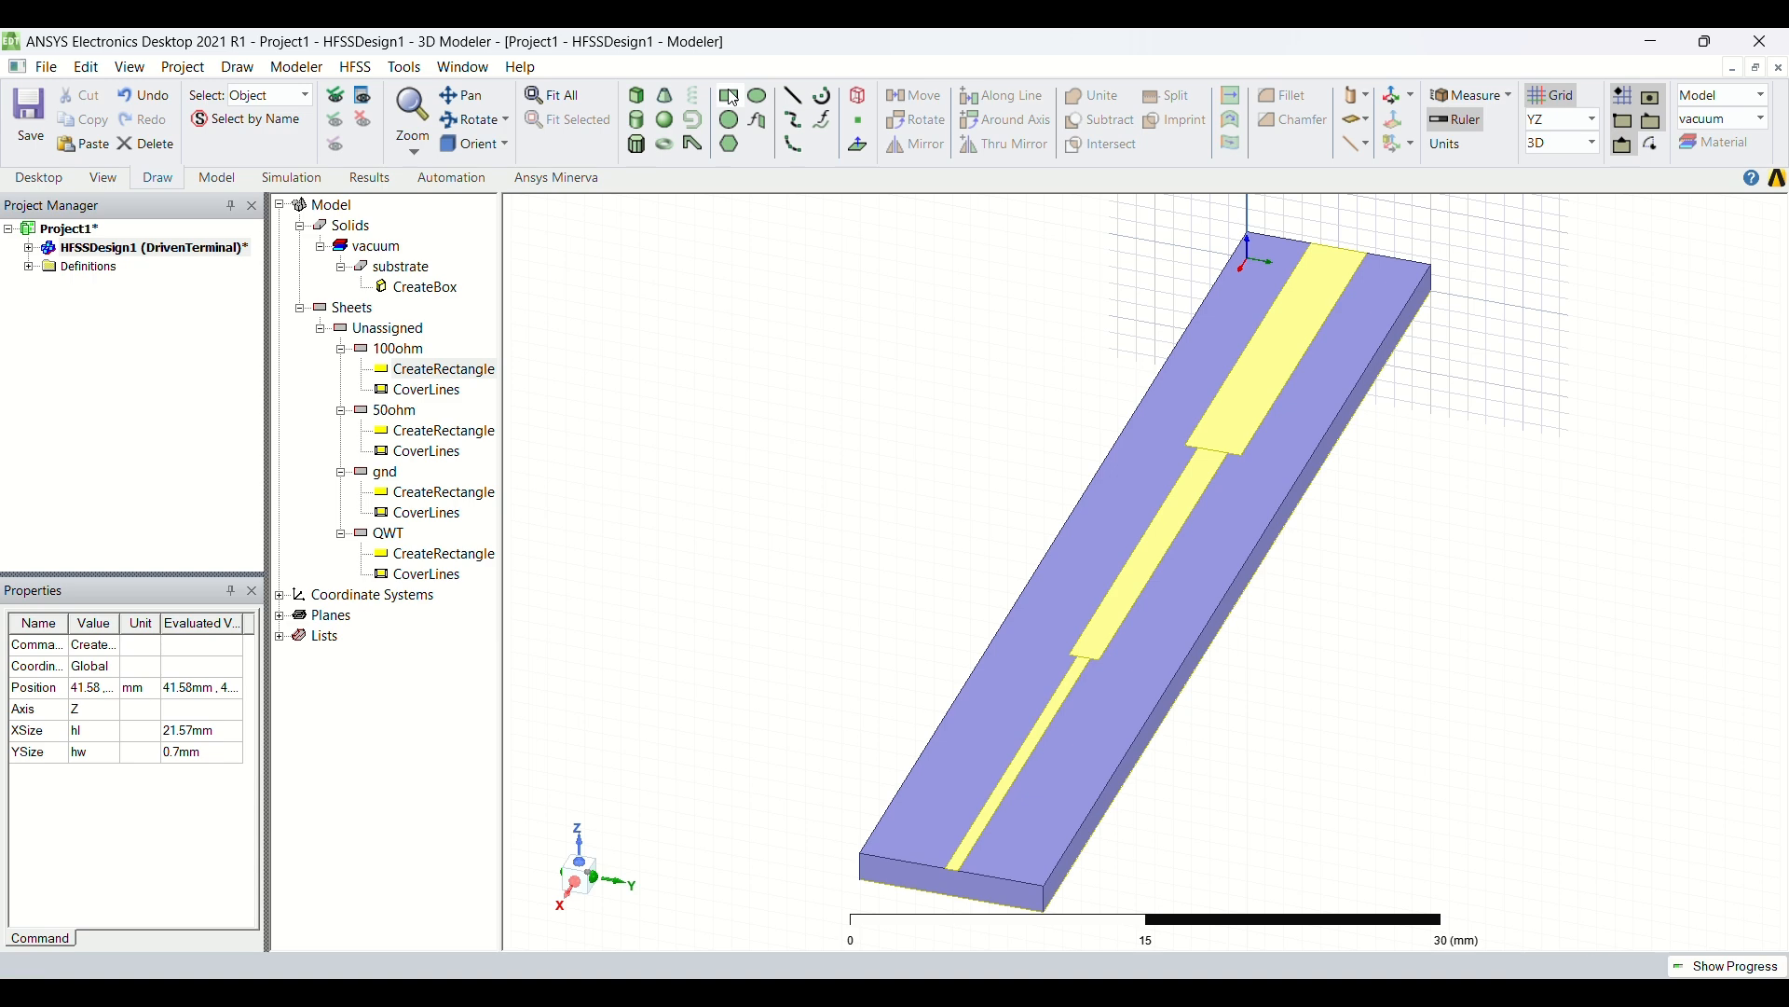
pyautogui.click(808, 312)
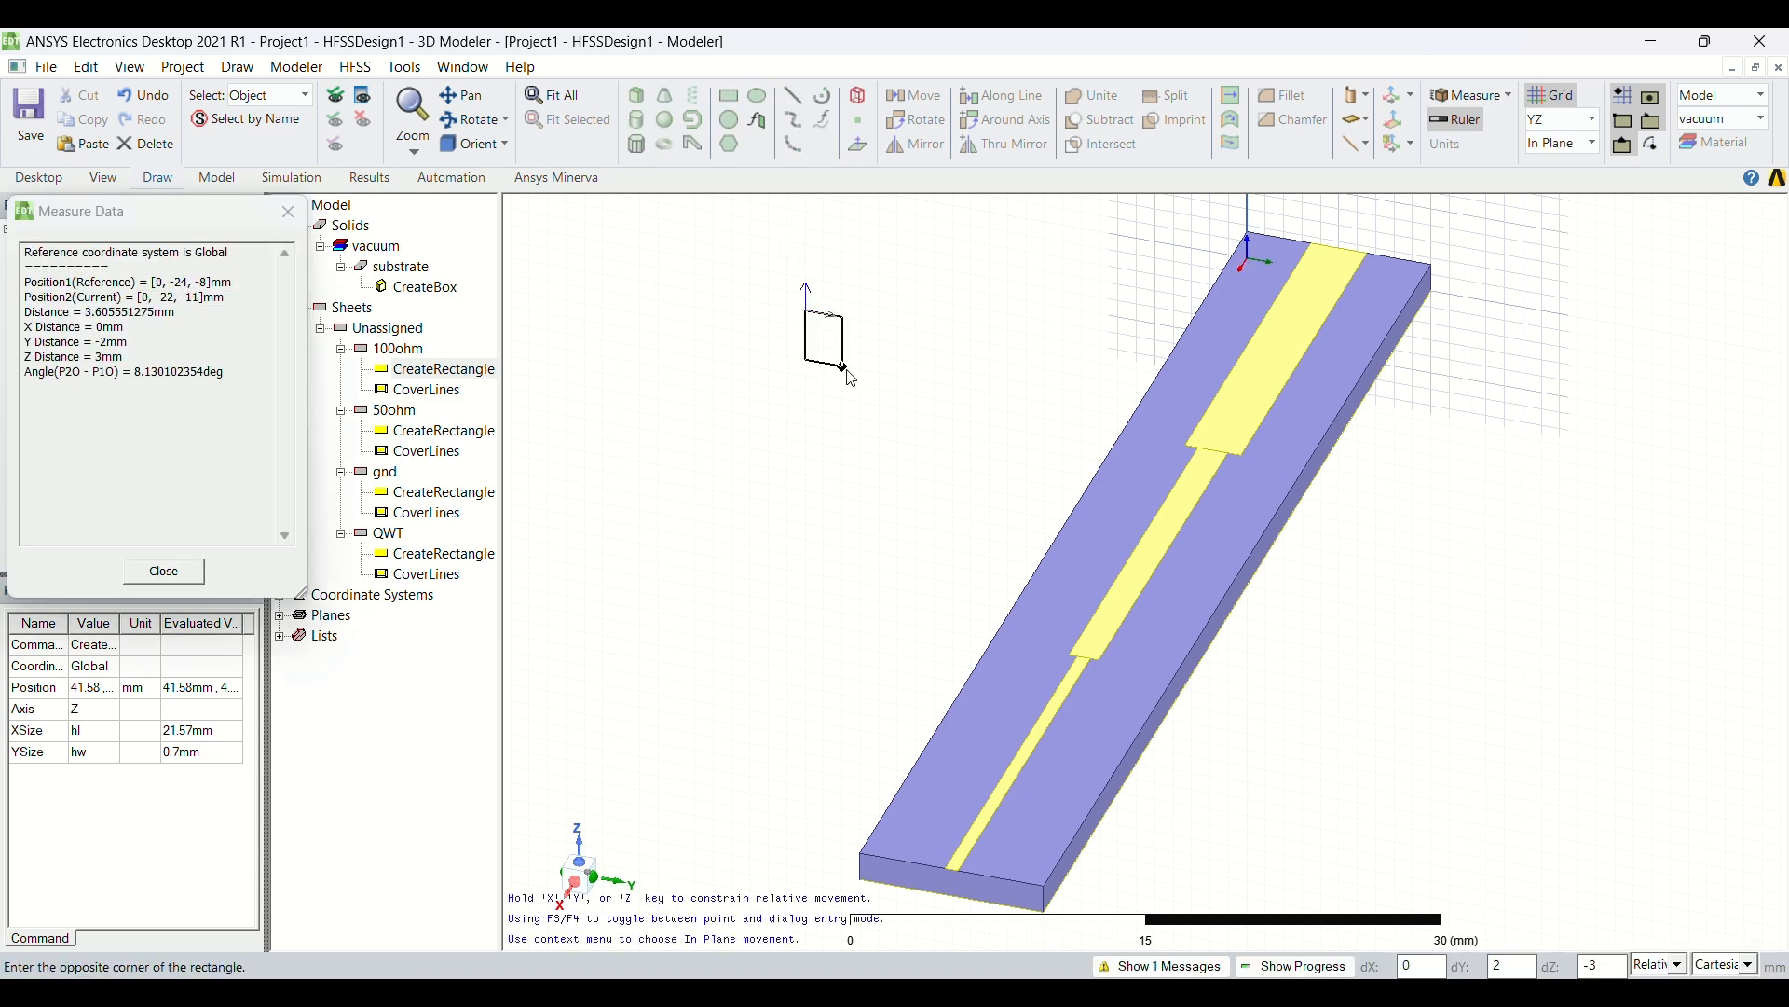
pyautogui.click(846, 369)
# - Rename the new YZ-plane rectangle to port1
pyautogui.doubleClick(417, 599)
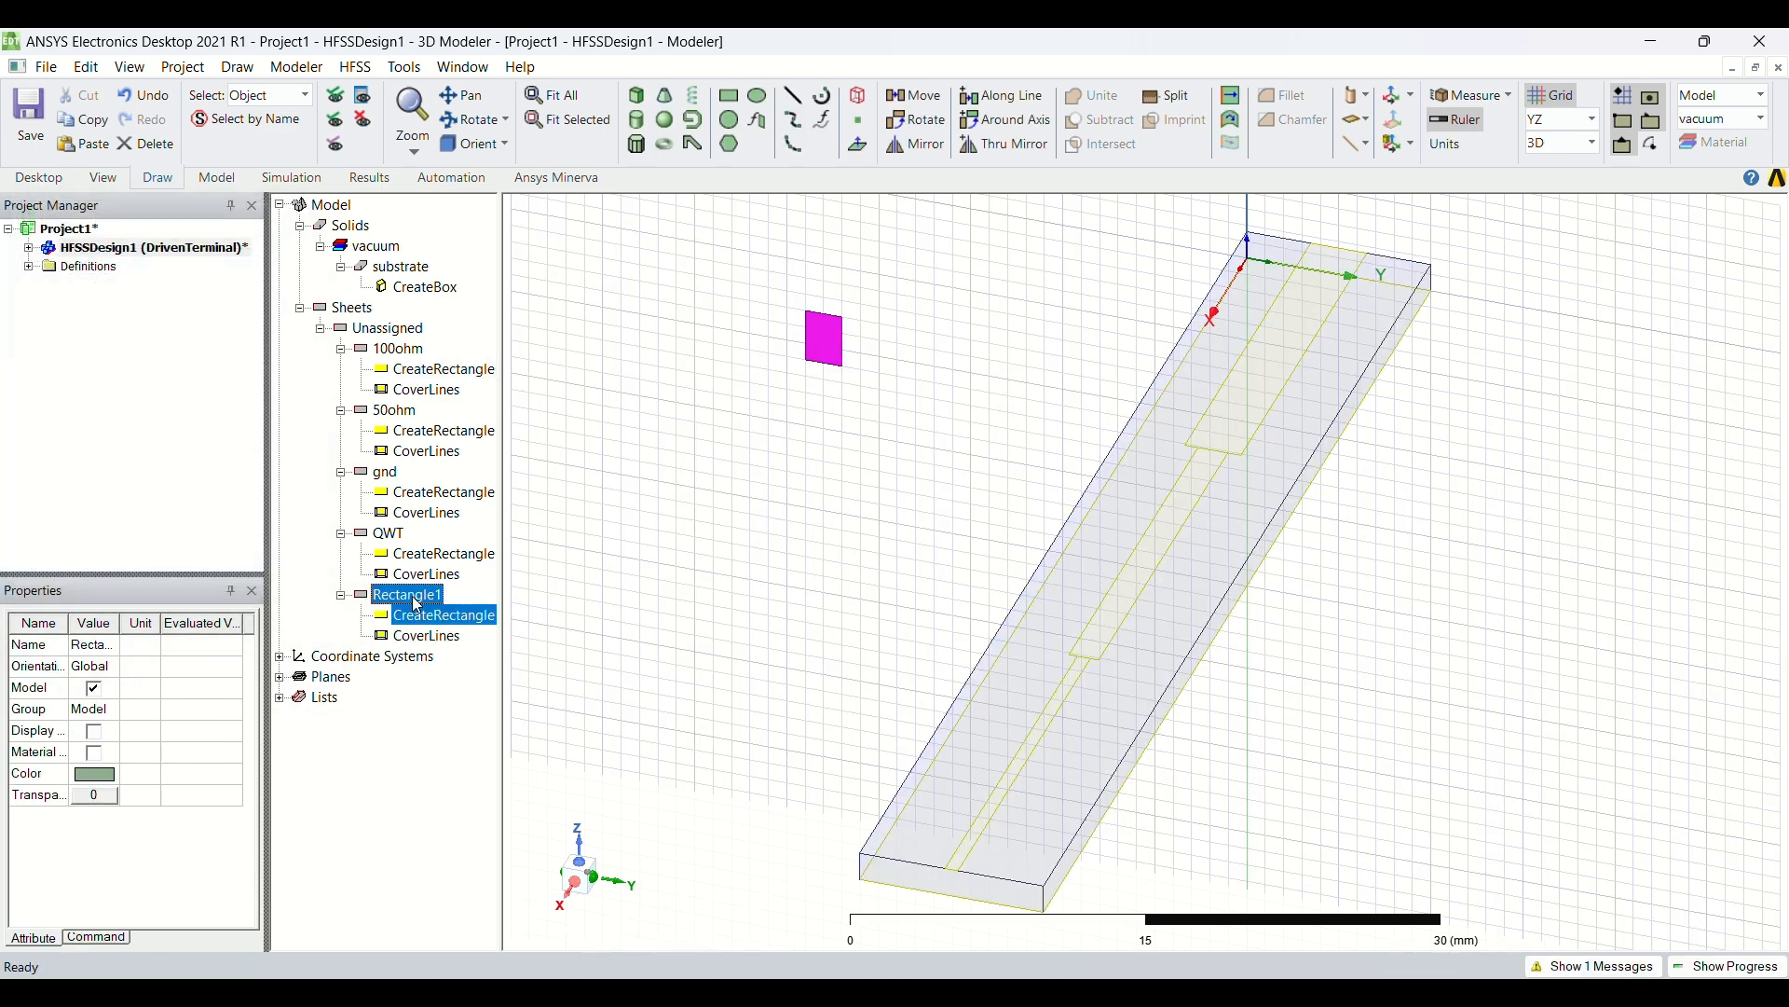
pyautogui.click(772, 385)
pyautogui.press('BackSpace')
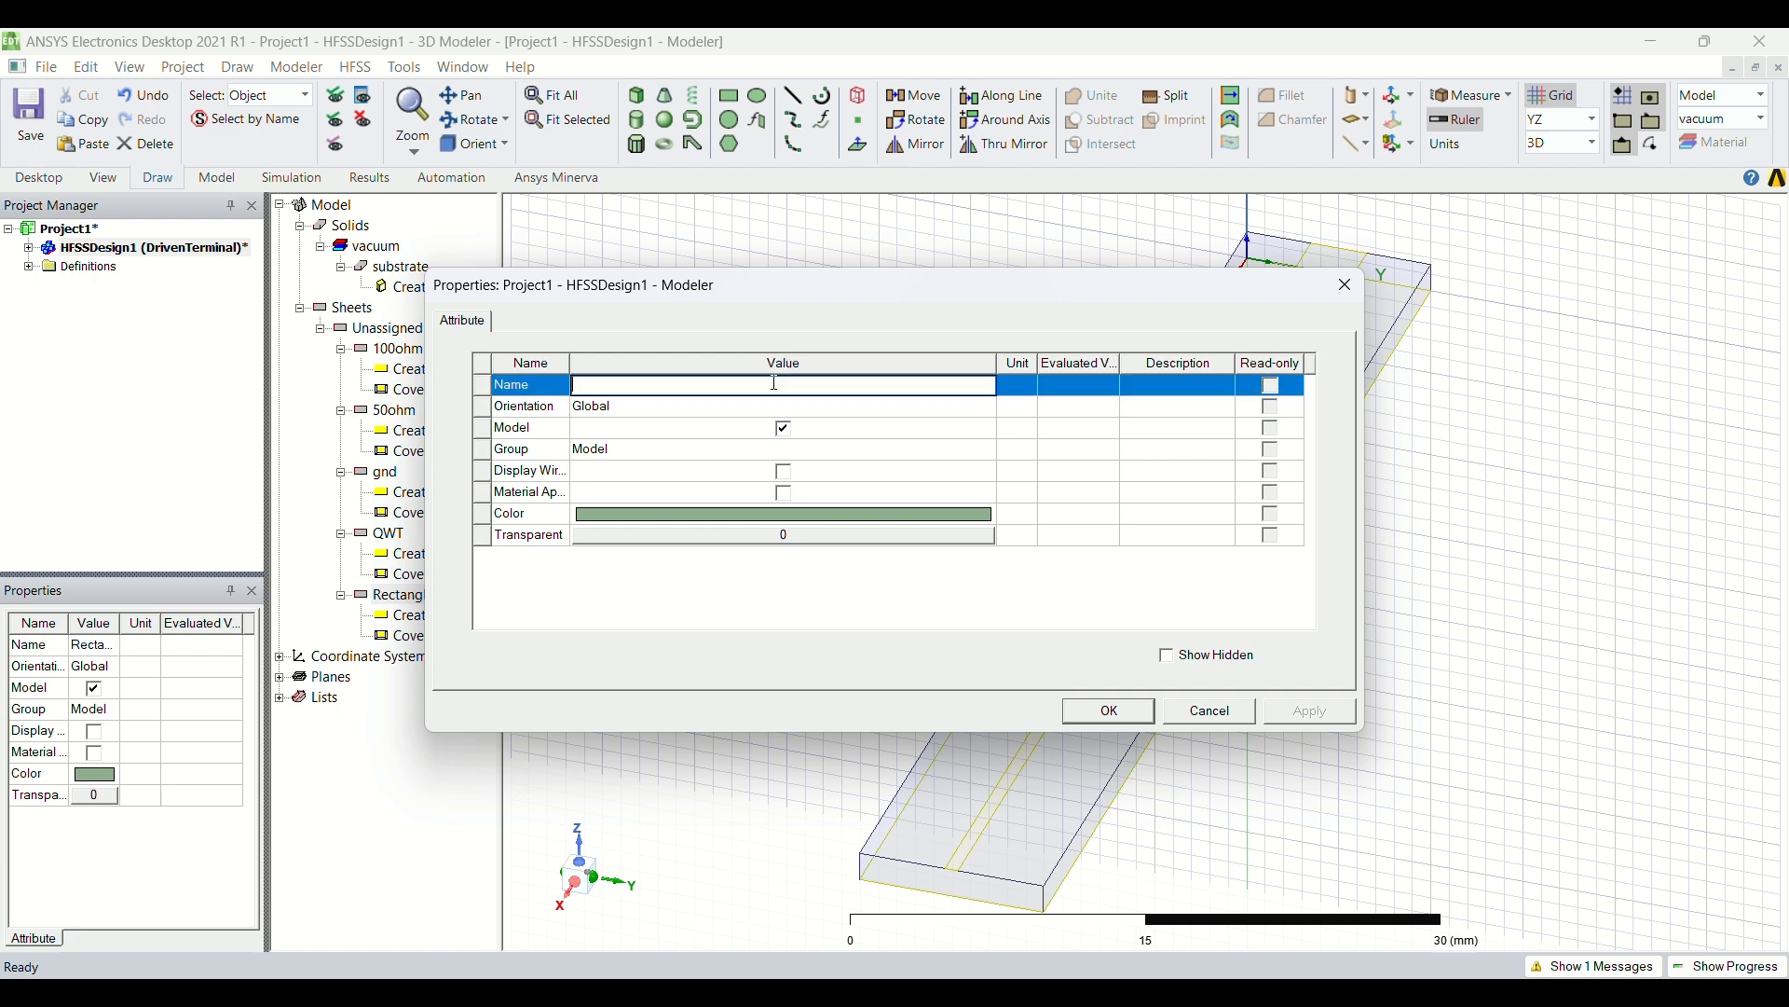
pyautogui.write('por')
pyautogui.press('Return')
pyautogui.press('Return')
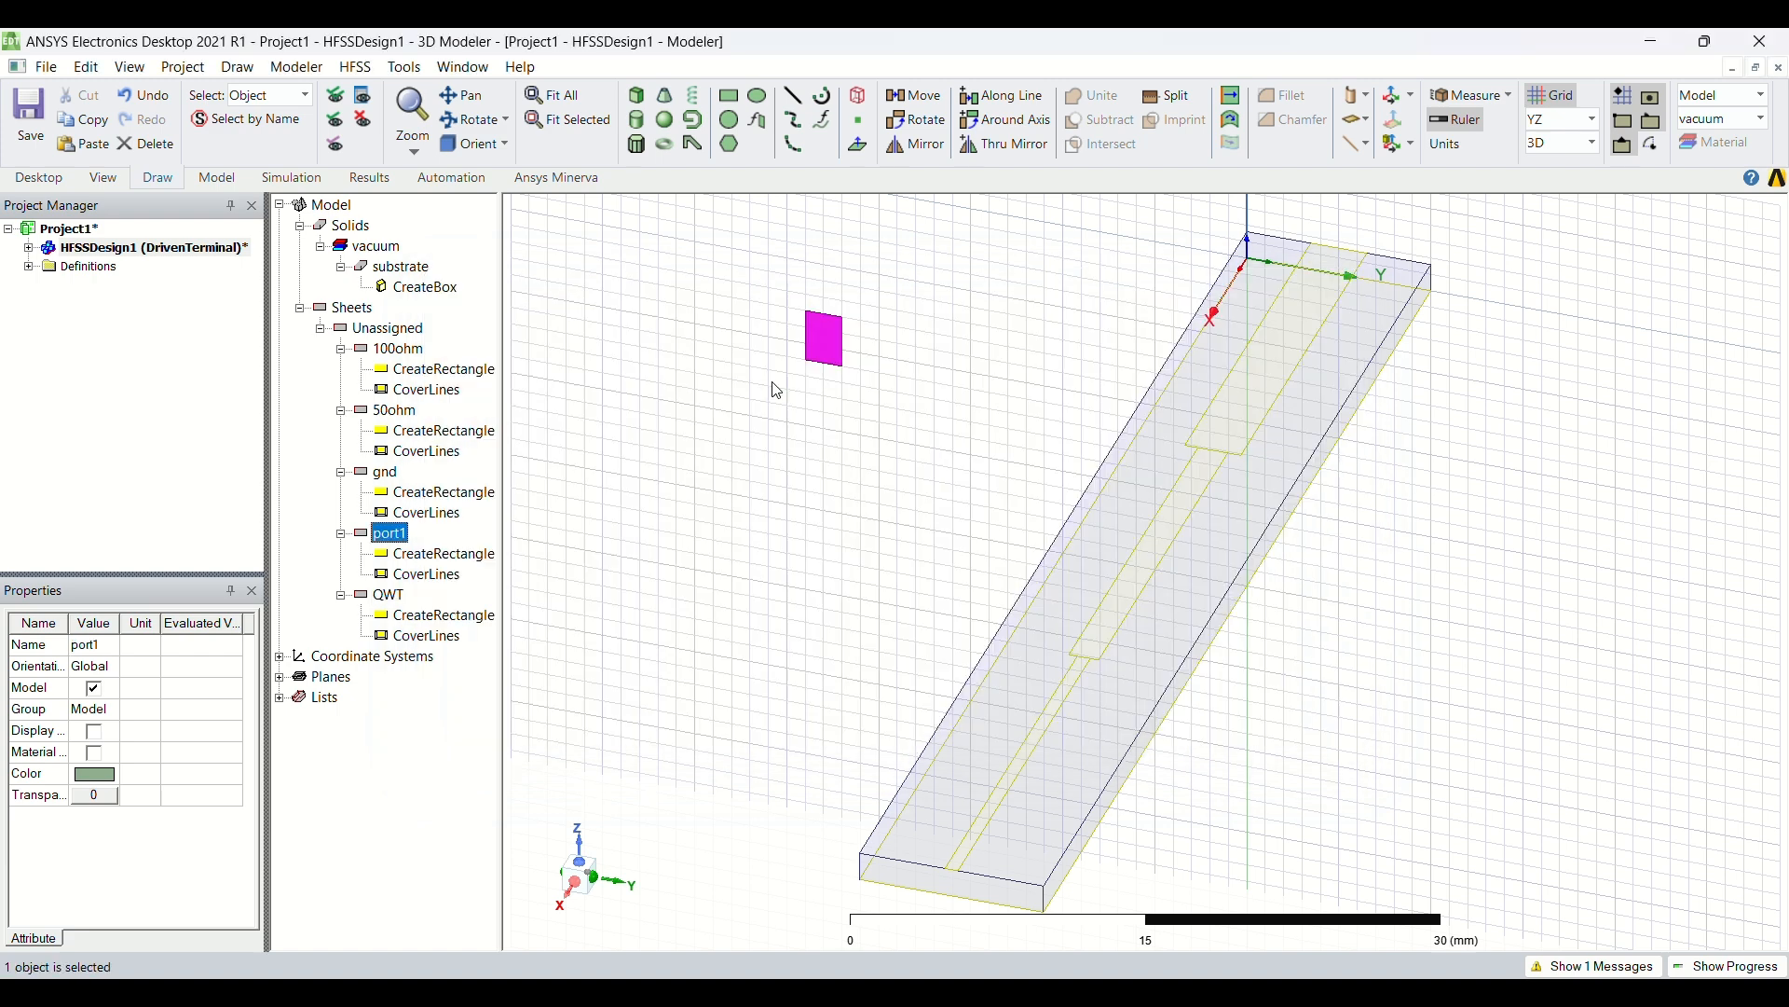
# - Set the port1 rectangle's position to 0,3.475,1.6 mm
pyautogui.click(484, 555)
pyautogui.doubleClick(484, 555)
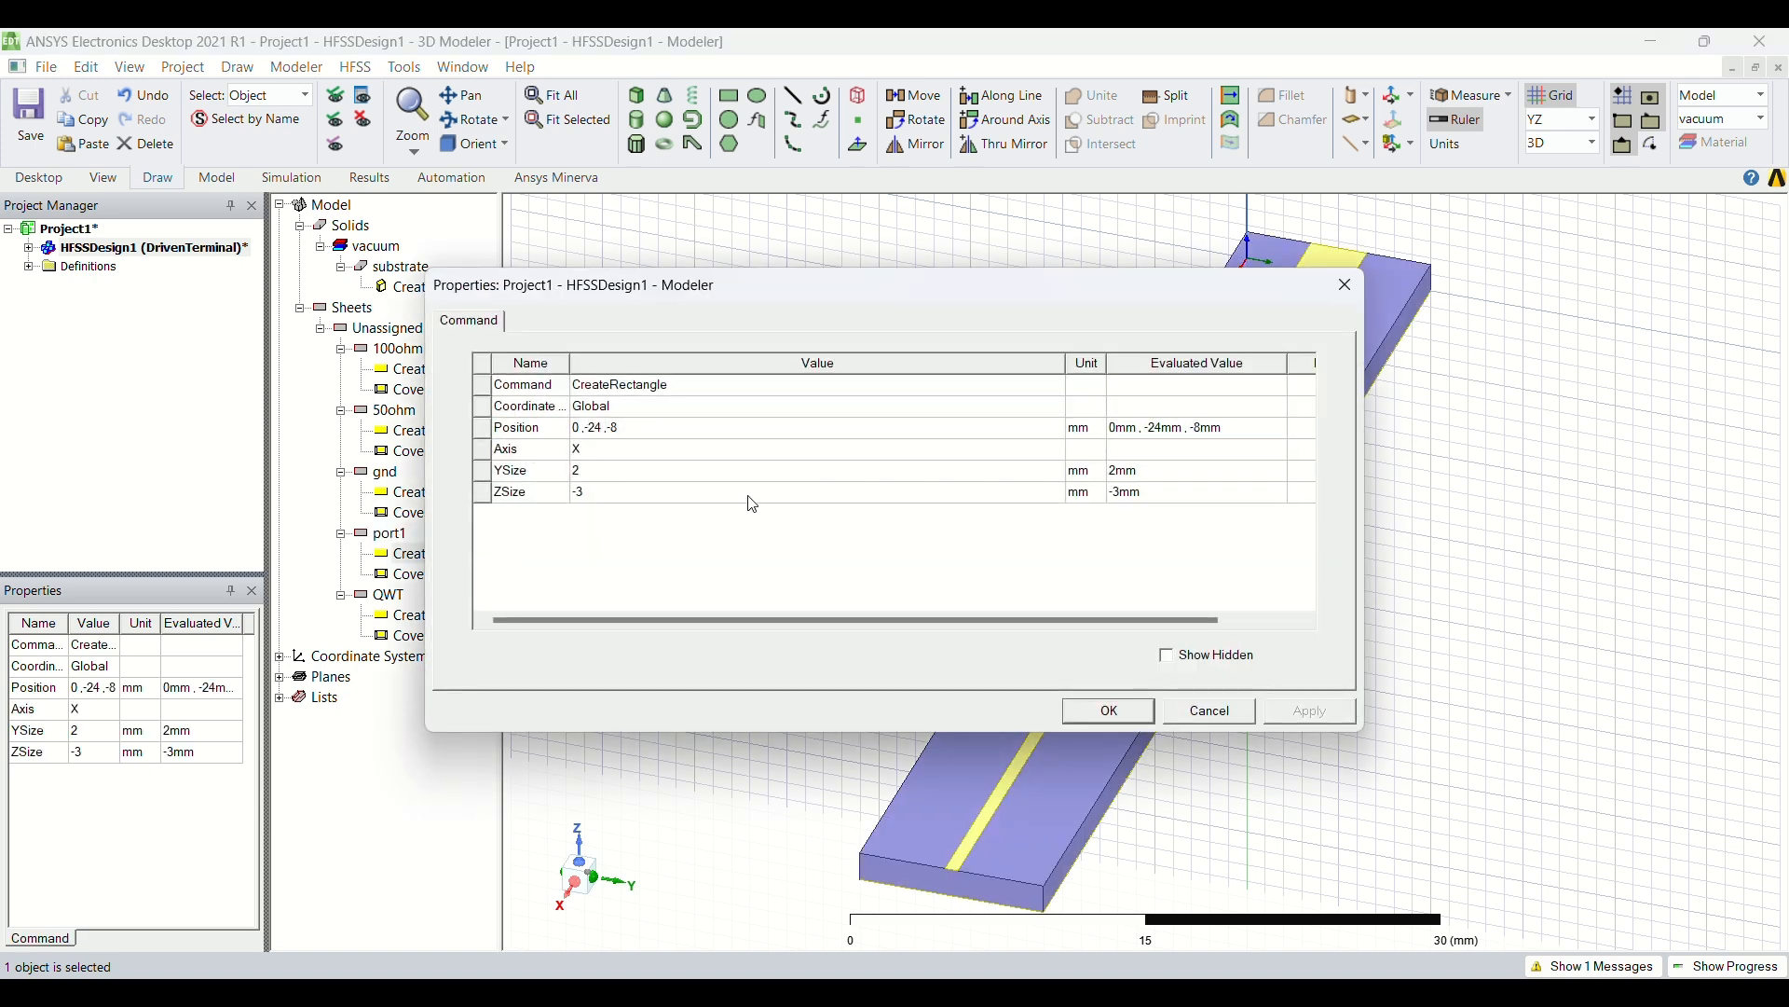
pyautogui.click(722, 431)
pyautogui.click(721, 431)
pyautogui.press('BackSpace')
pyautogui.write('0')
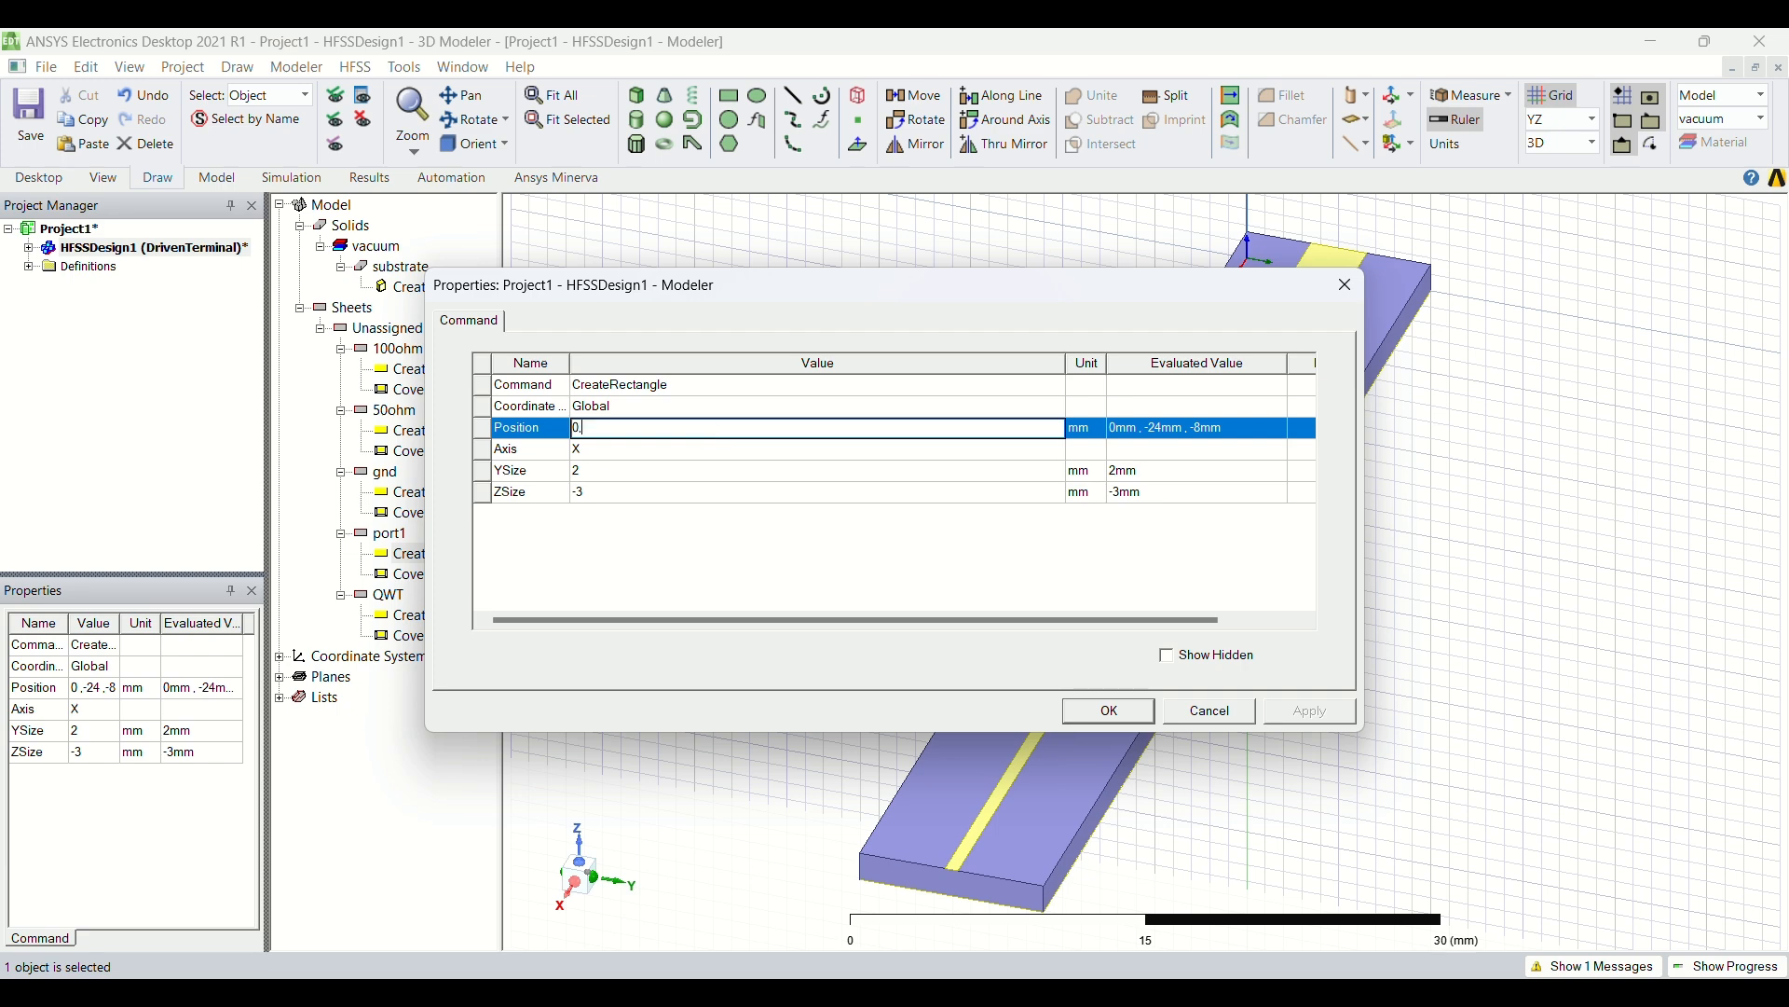
pyautogui.write(',3.475,1.6')
pyautogui.click(715, 440)
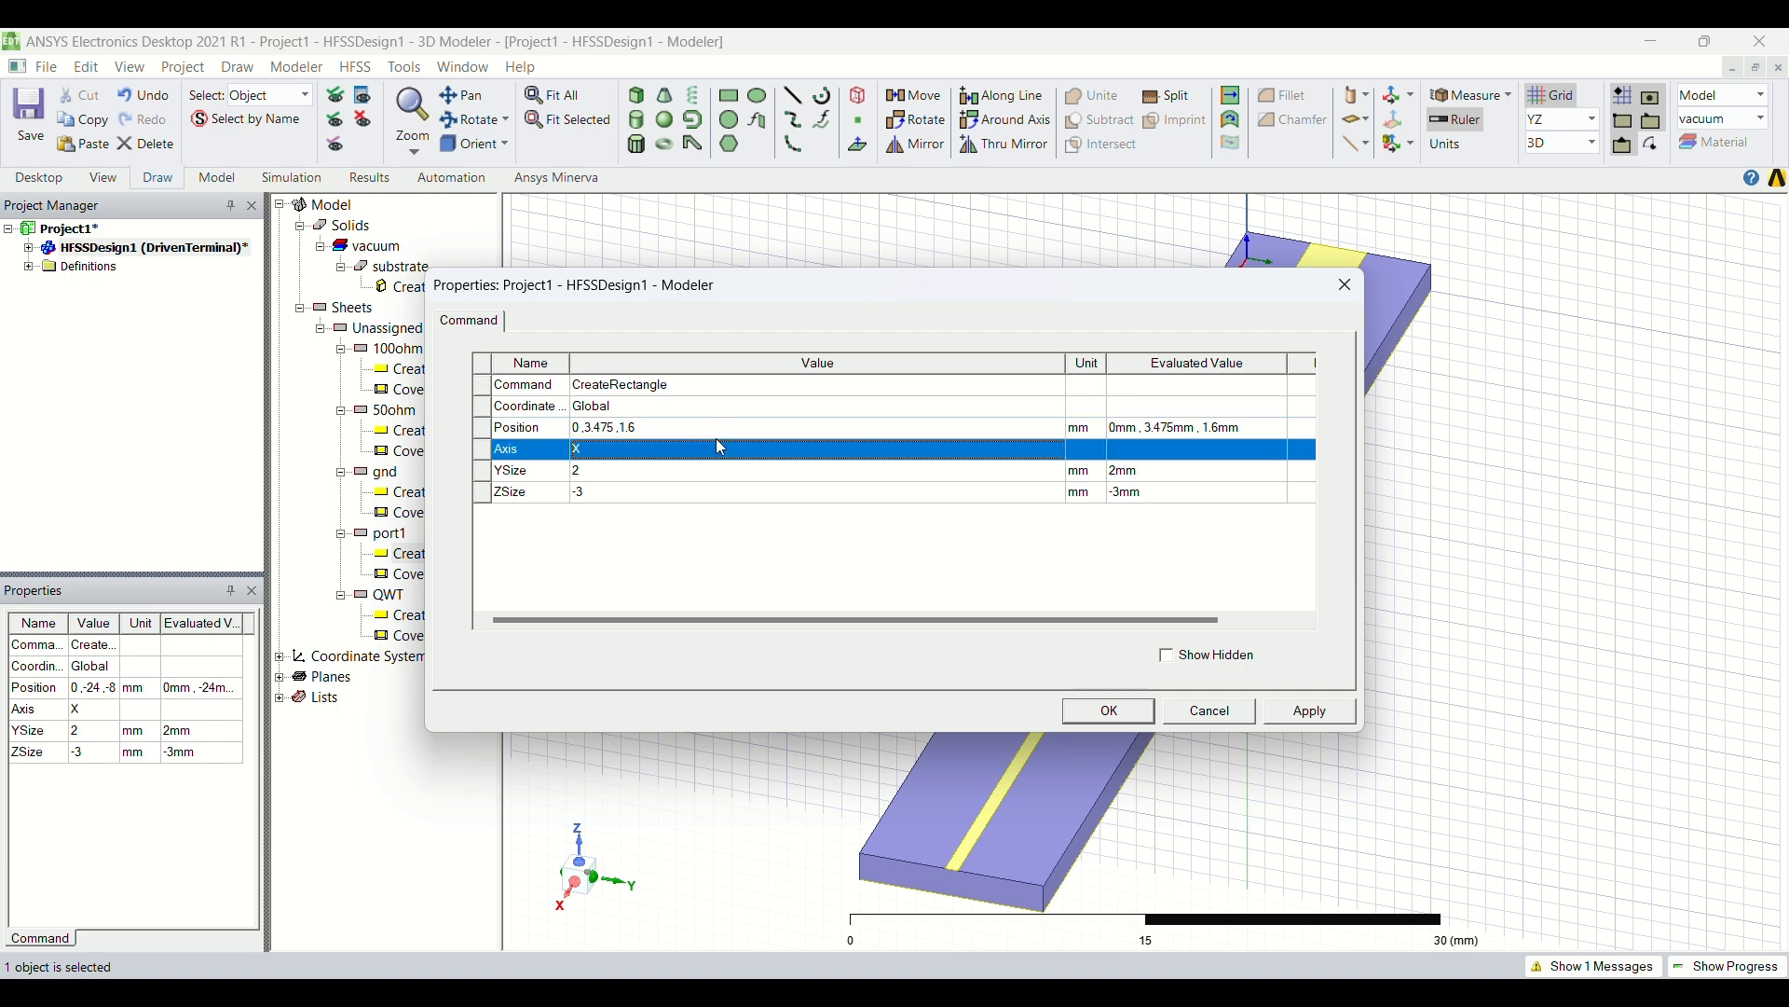
# - Set the port1 rectangle's Y size to fw and its Z size to -h
pyautogui.click(716, 464)
pyautogui.press('BackSpace')
pyautogui.write('fw')
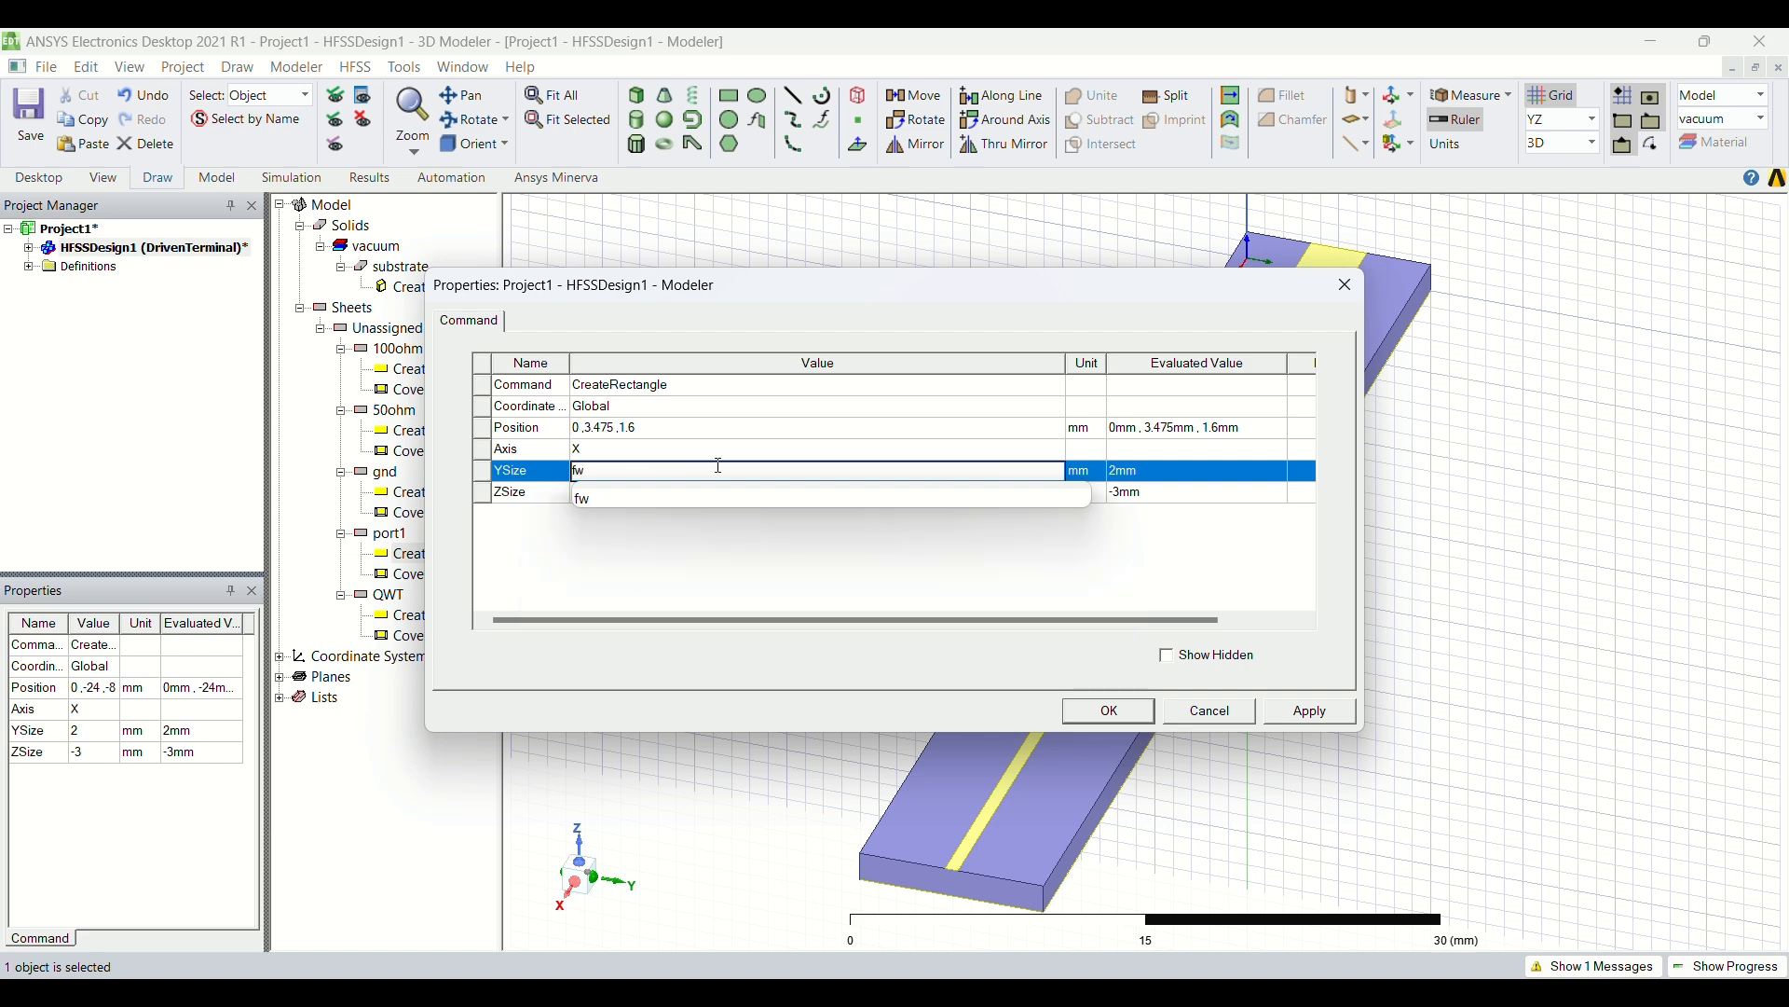
pyautogui.press('Tab')
pyautogui.write('-h')
pyautogui.press('Return')
pyautogui.press('Return')
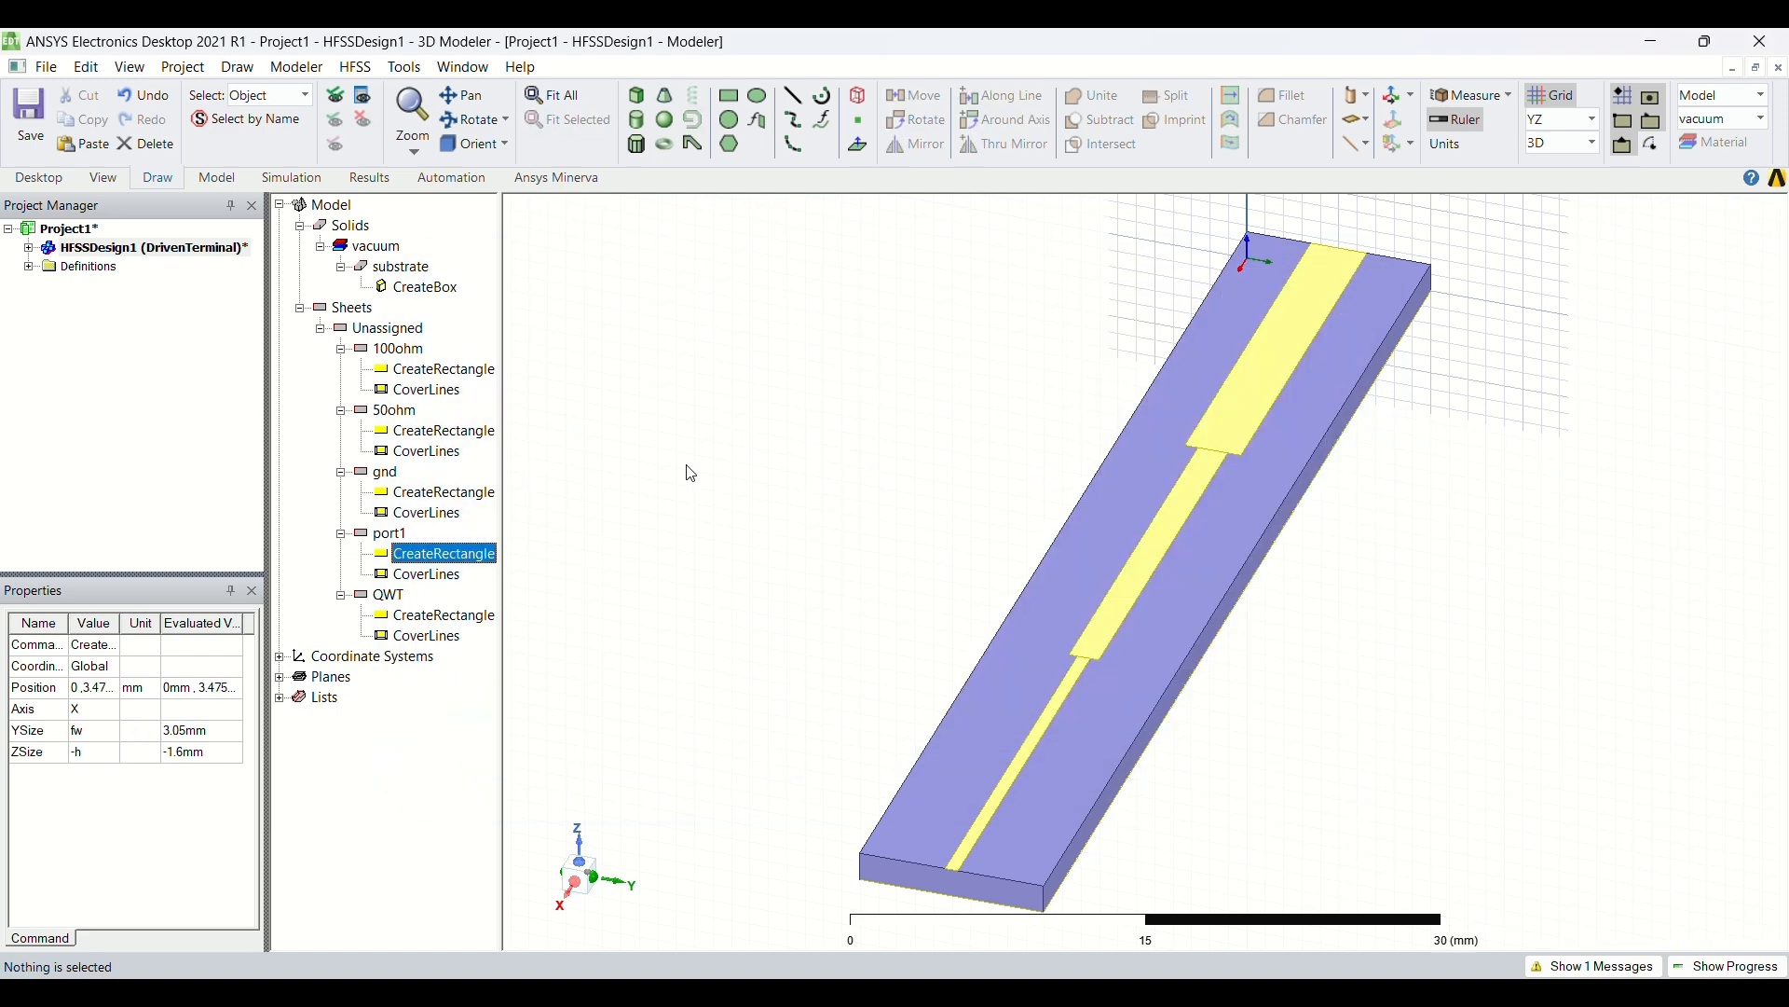
# - Duplicate the port1 sheet and set the copy's X position to 63.15 mm, at the far end of the substrate
pyautogui.click(389, 535)
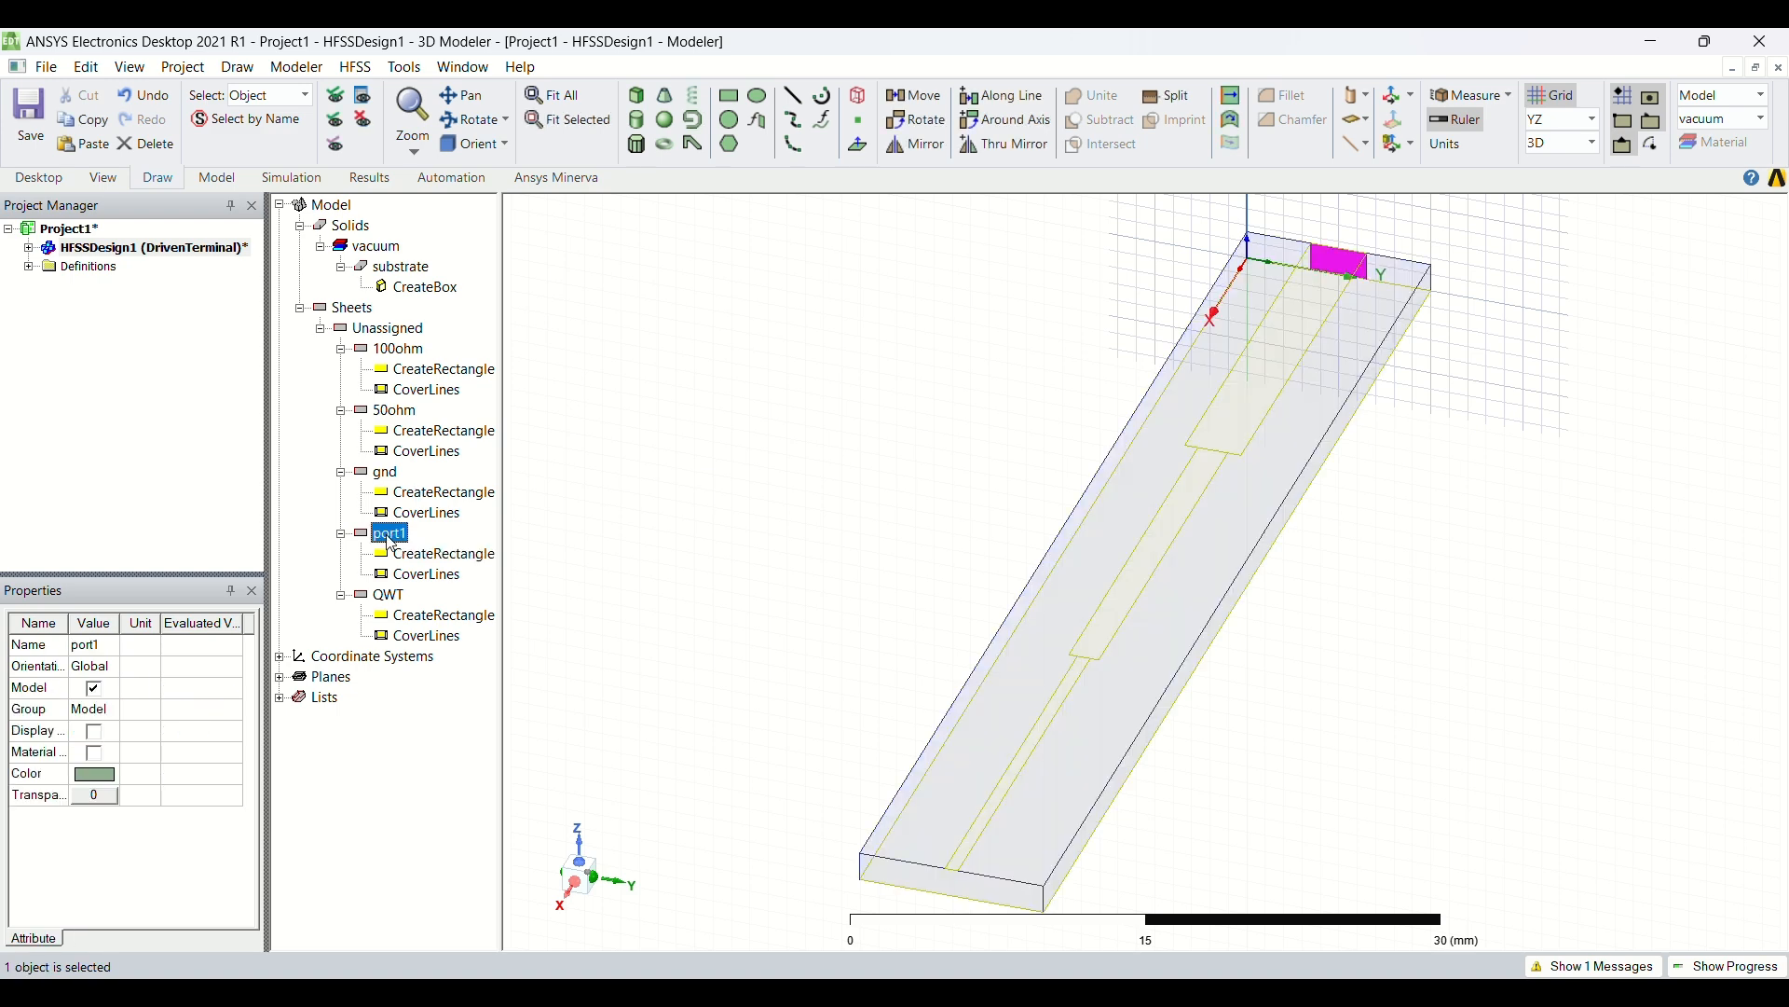
pyautogui.hotkey('ctrl', 'v')
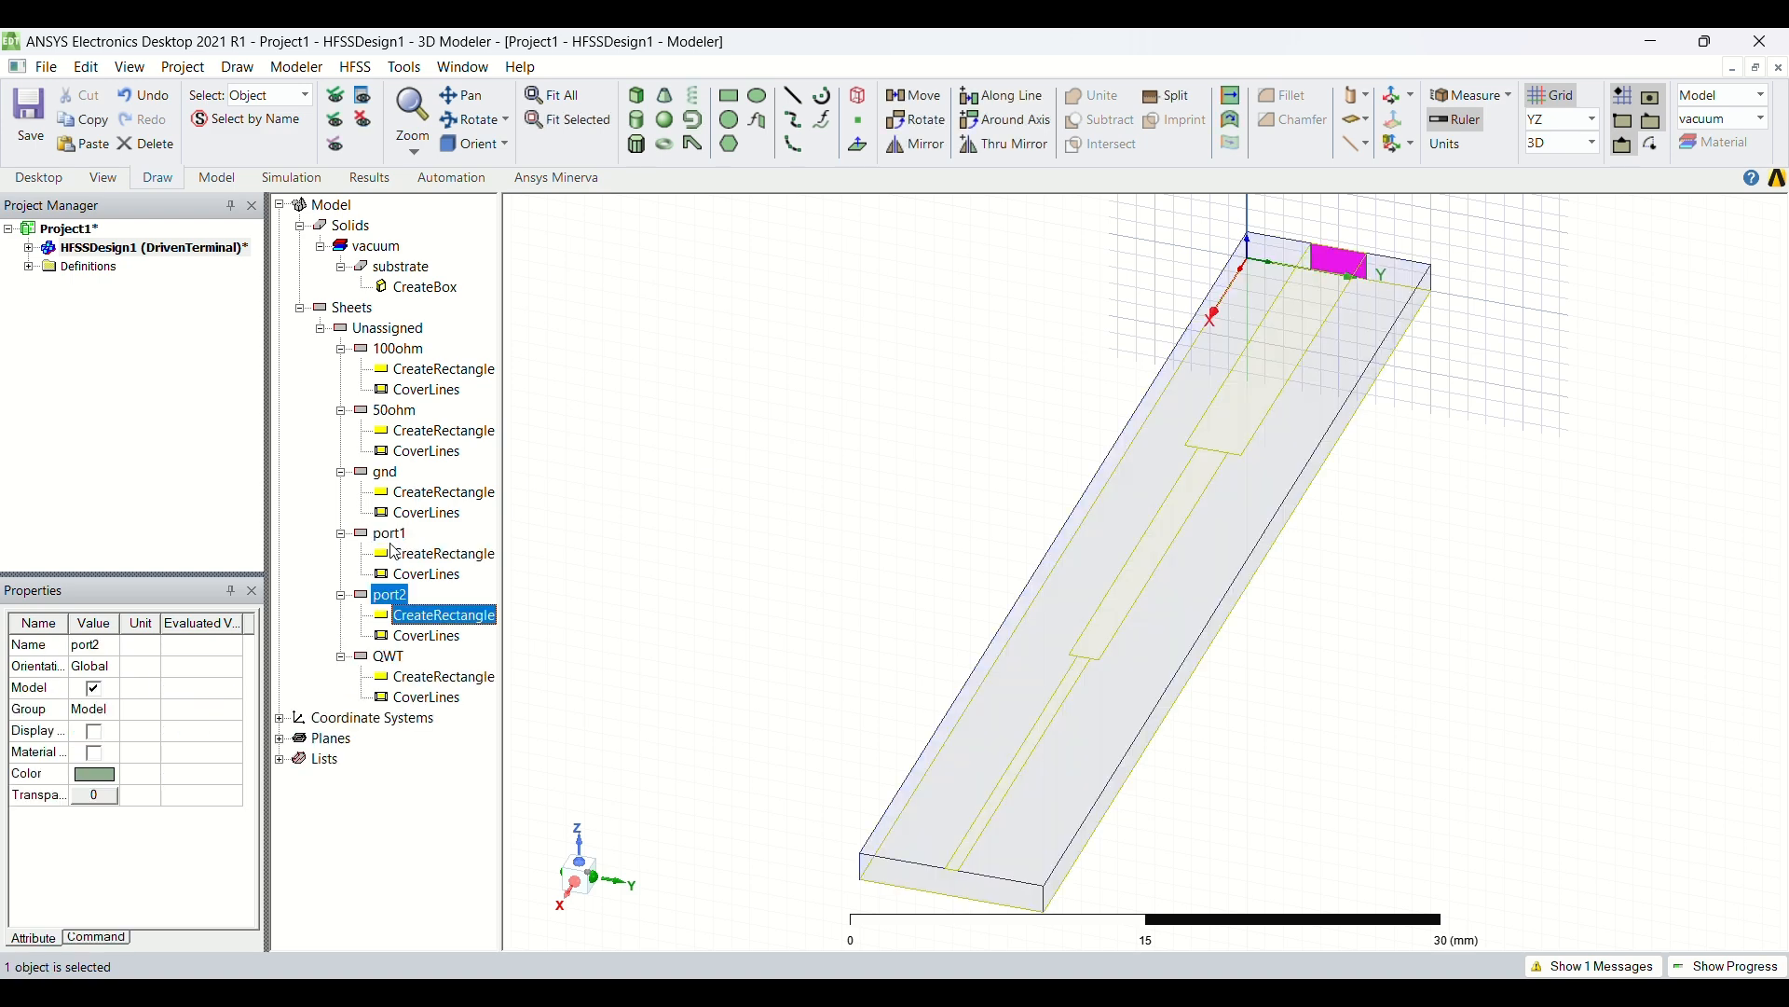
pyautogui.doubleClick(418, 617)
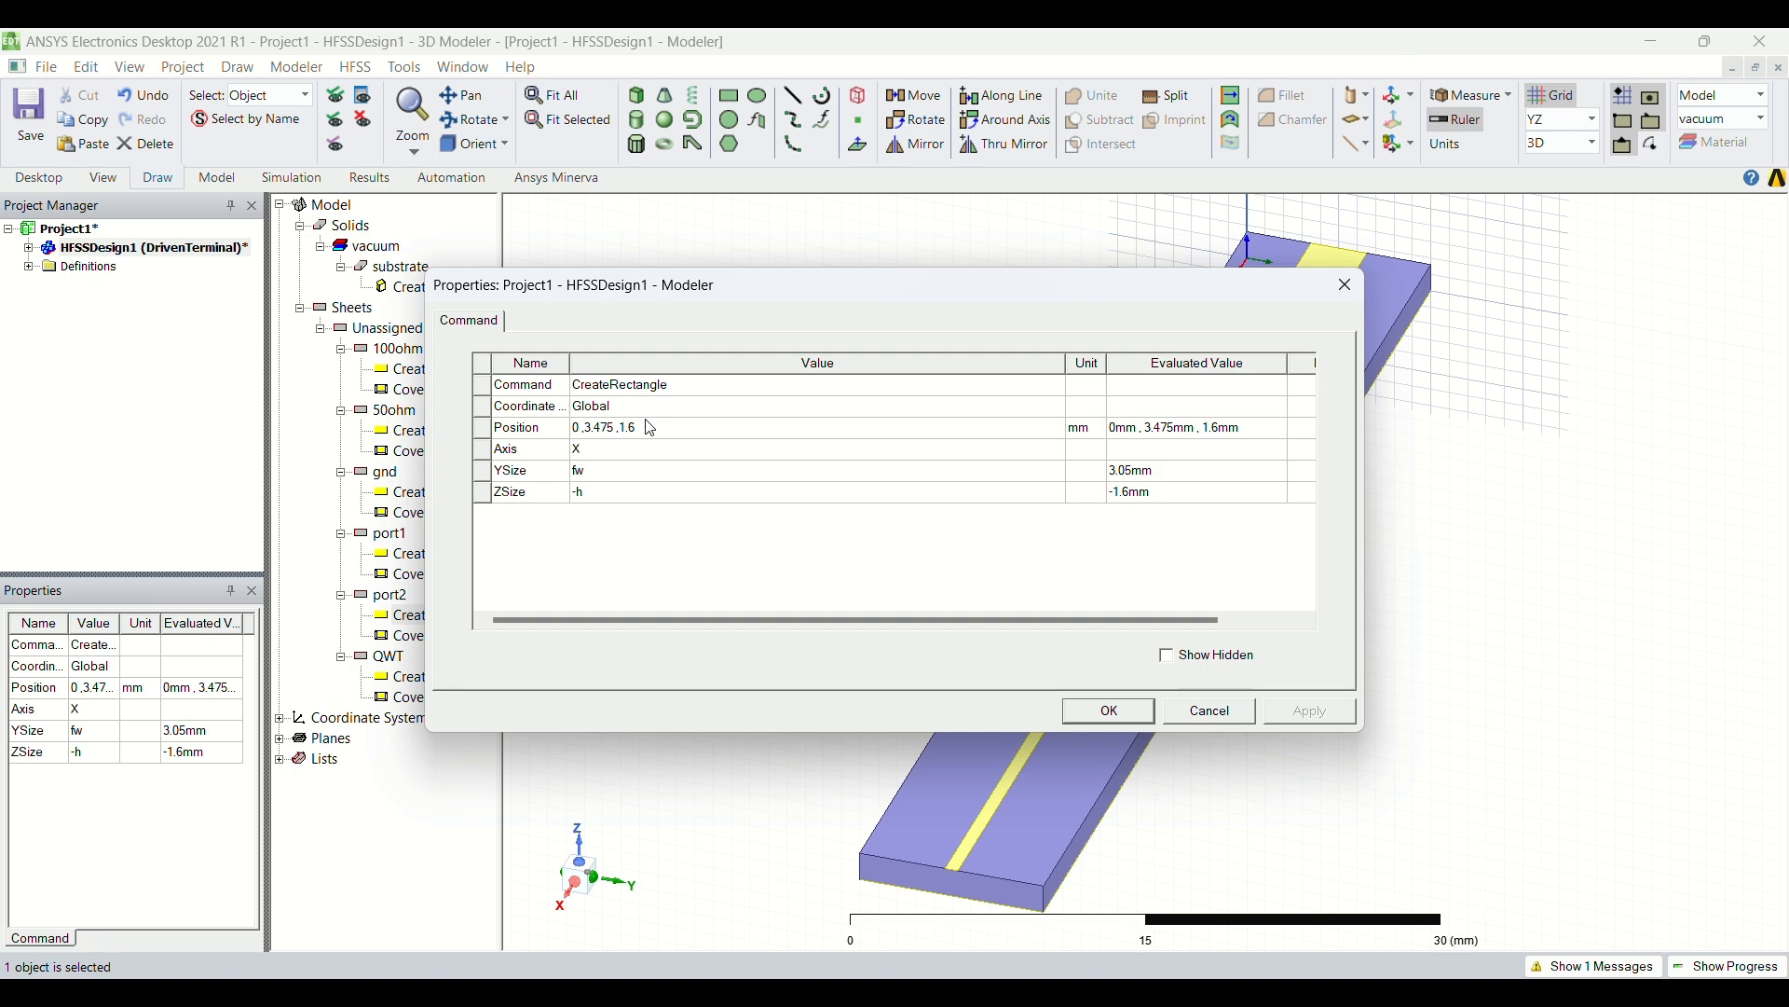
pyautogui.click(587, 434)
pyautogui.click(587, 429)
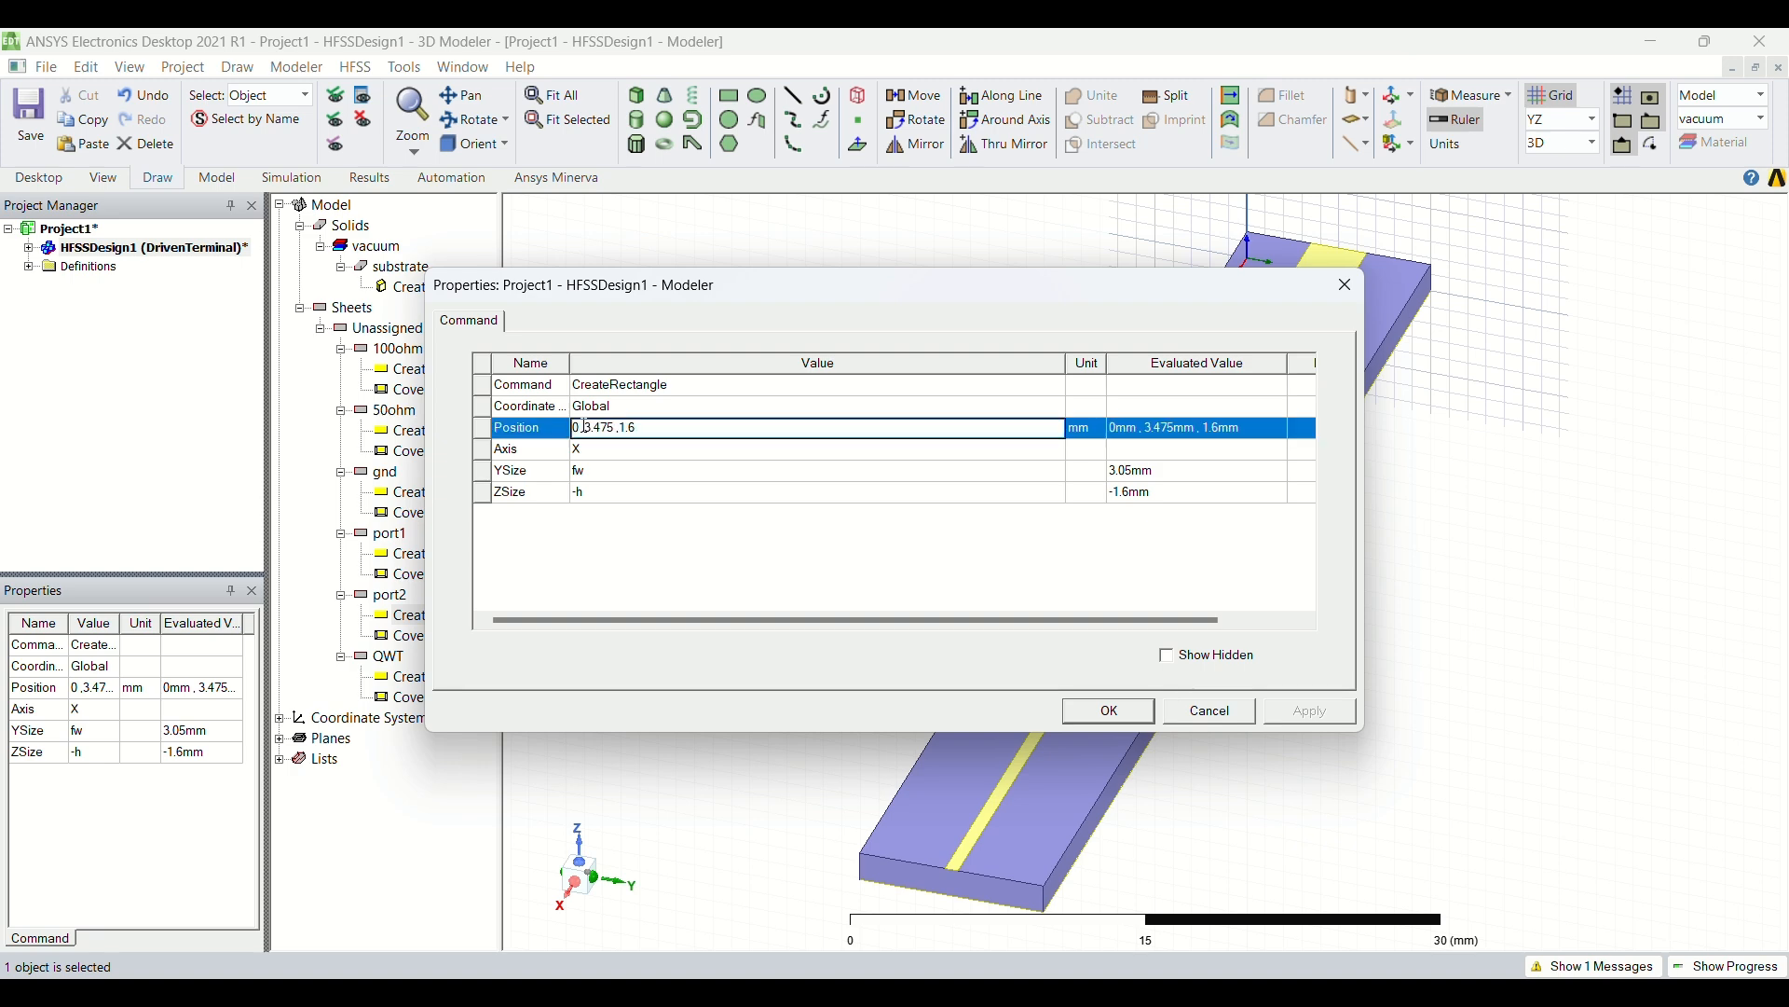
pyautogui.press('BackSpace')
pyautogui.write('63.15')
pyautogui.press('Return')
pyautogui.press('Return')
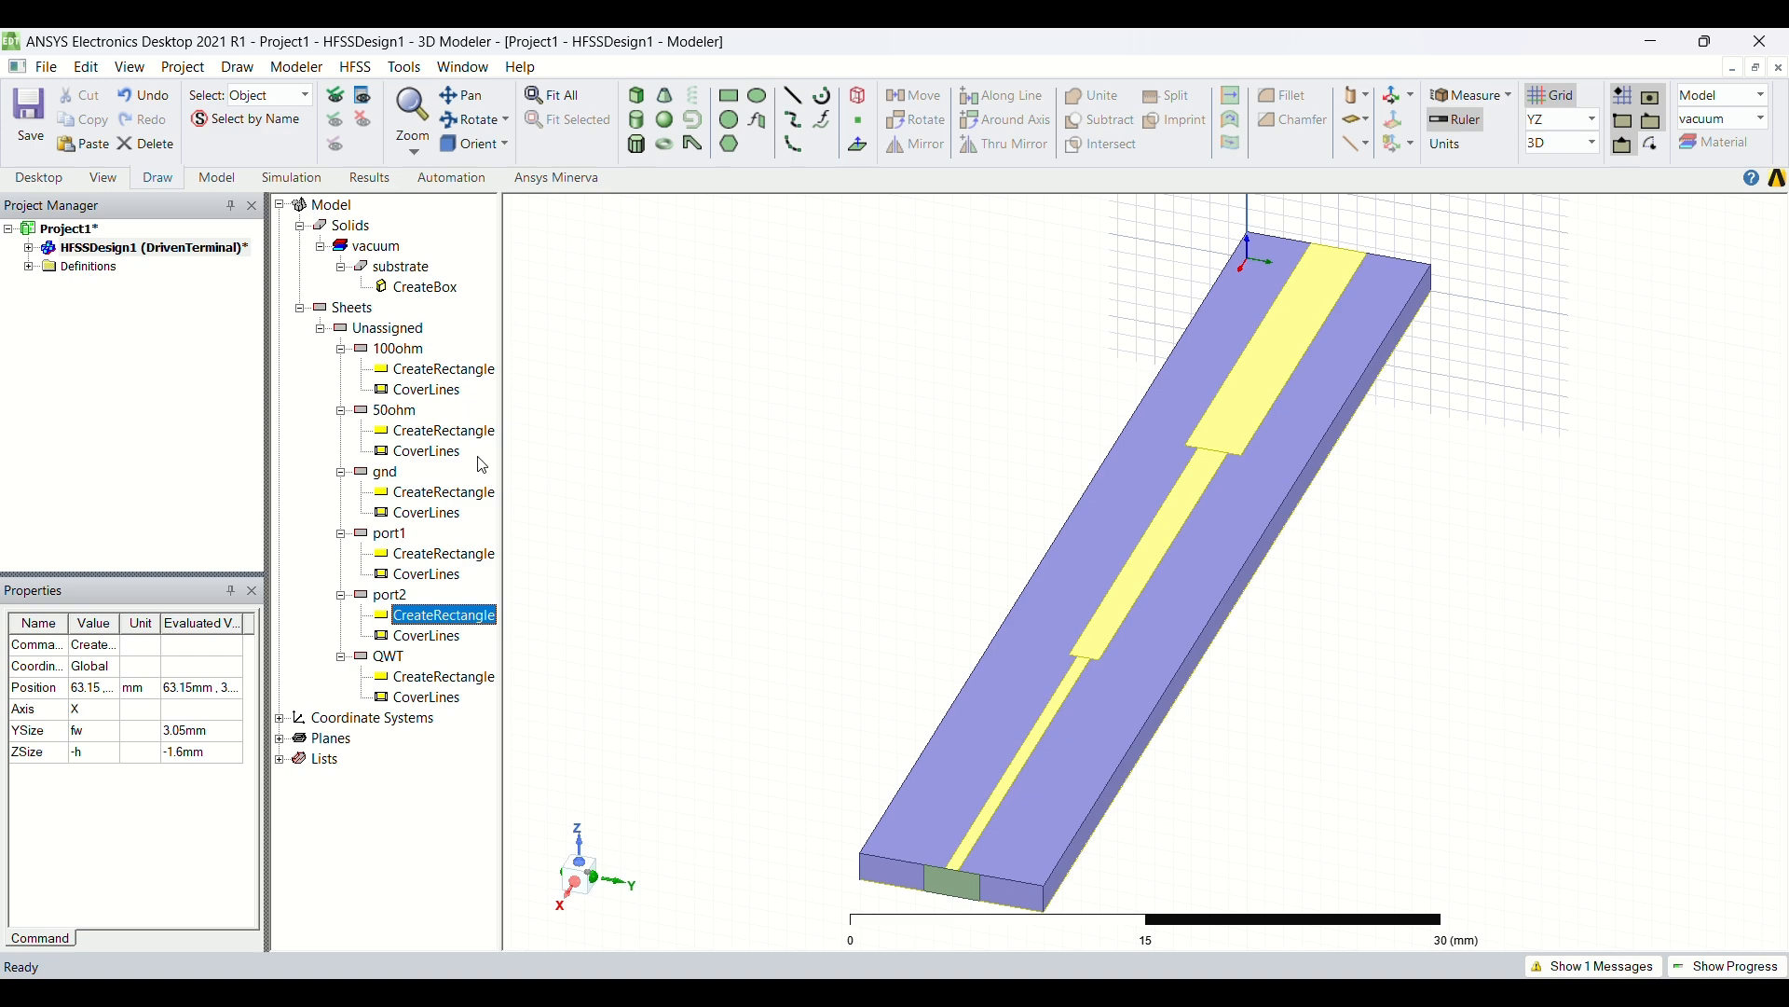
# - Unite the 100ohm, 50ohm and QWT sheets into a single trace
pyautogui.click(408, 352)
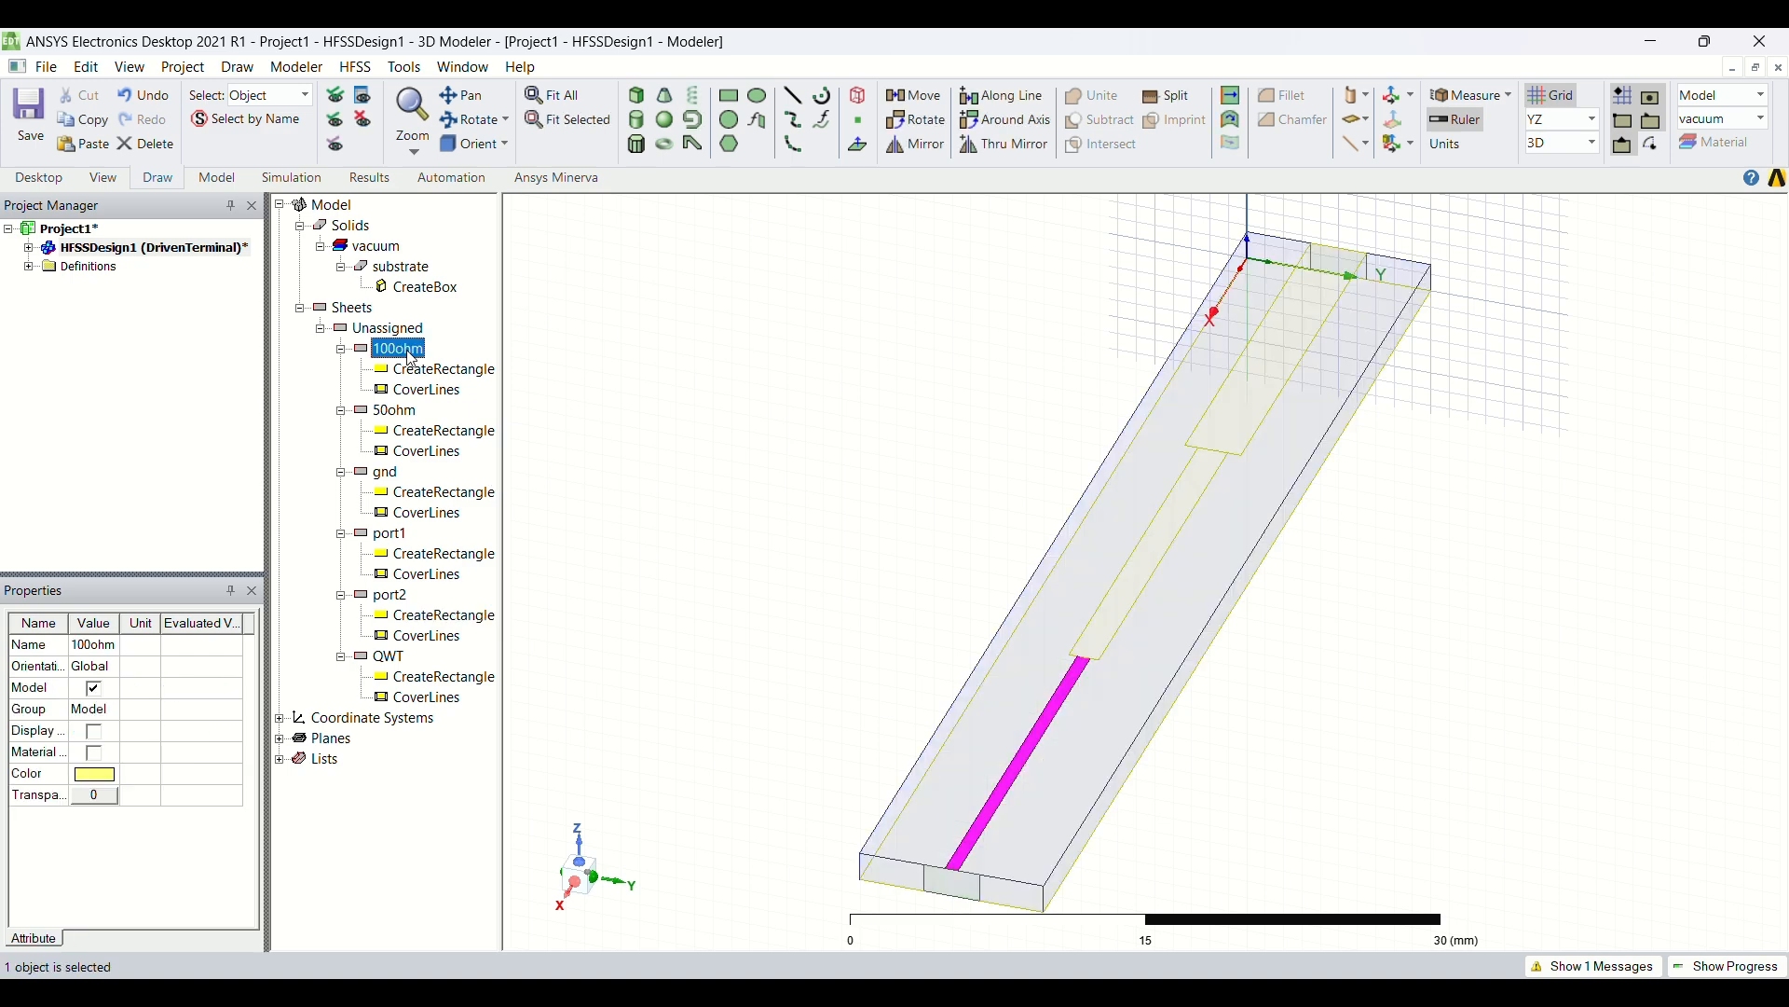
pyautogui.keyDown('ctrl'); pyautogui.click(396, 412); pyautogui.keyUp('ctrl')
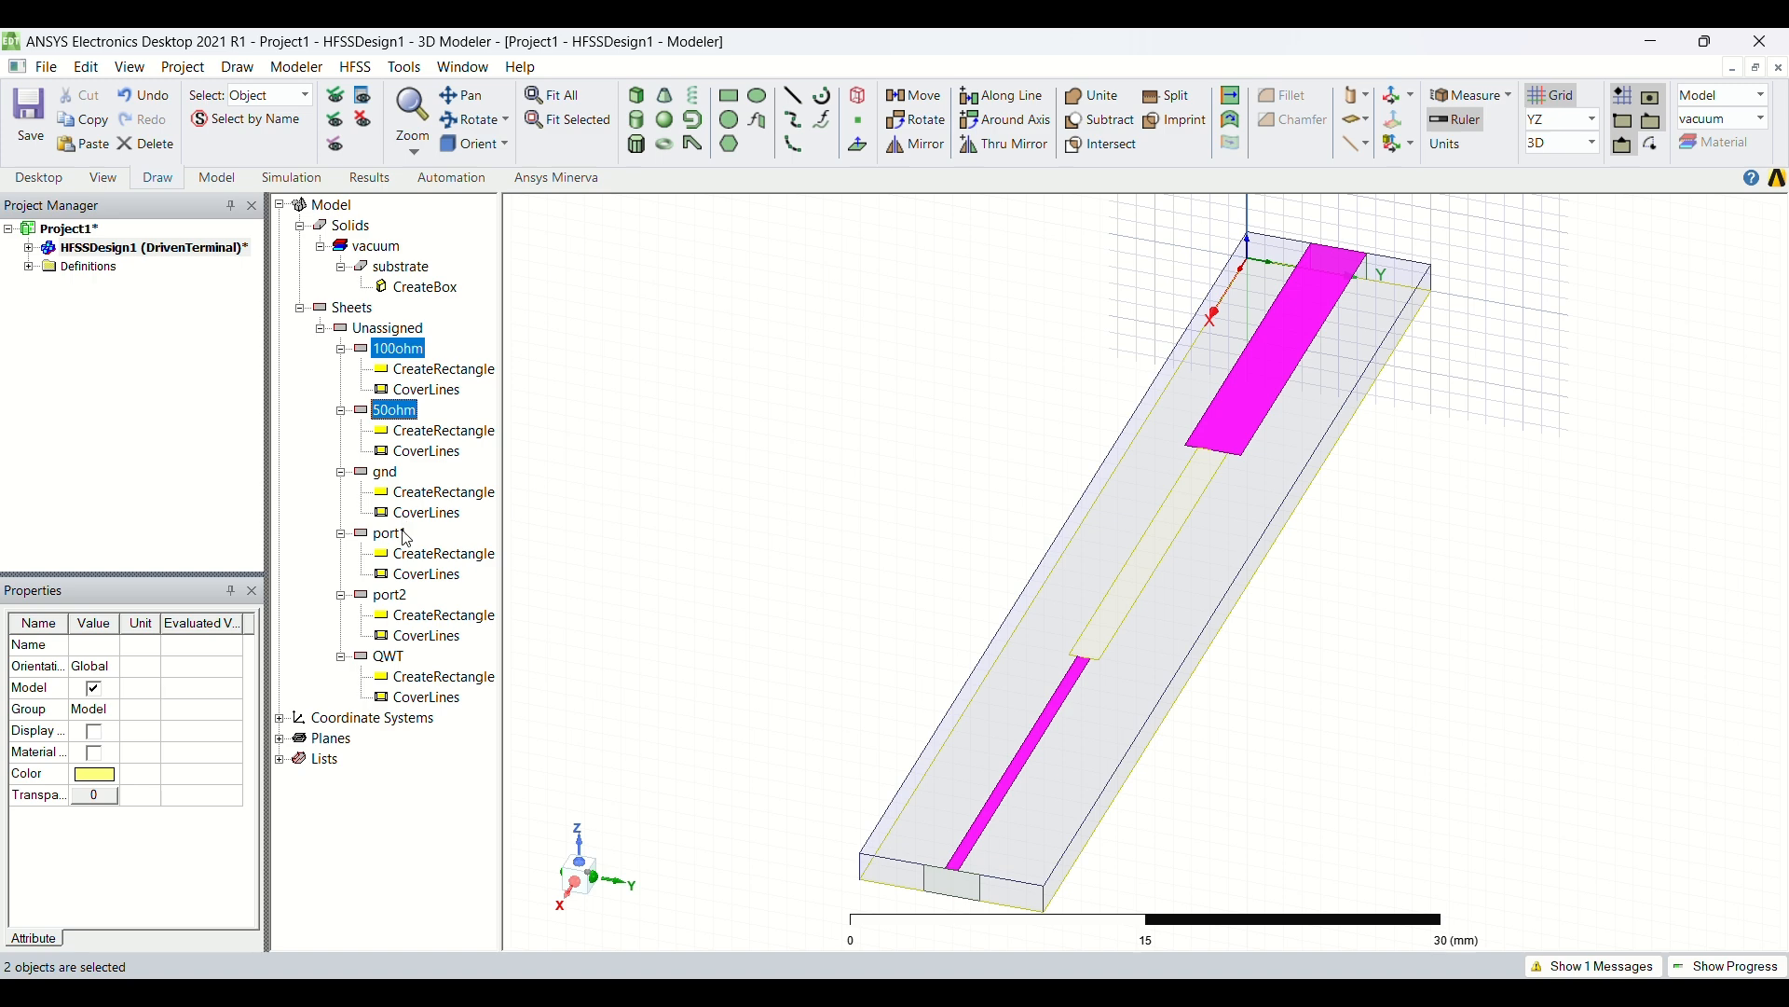
pyautogui.keyDown('ctrl'); pyautogui.click(395, 656); pyautogui.keyUp('ctrl')
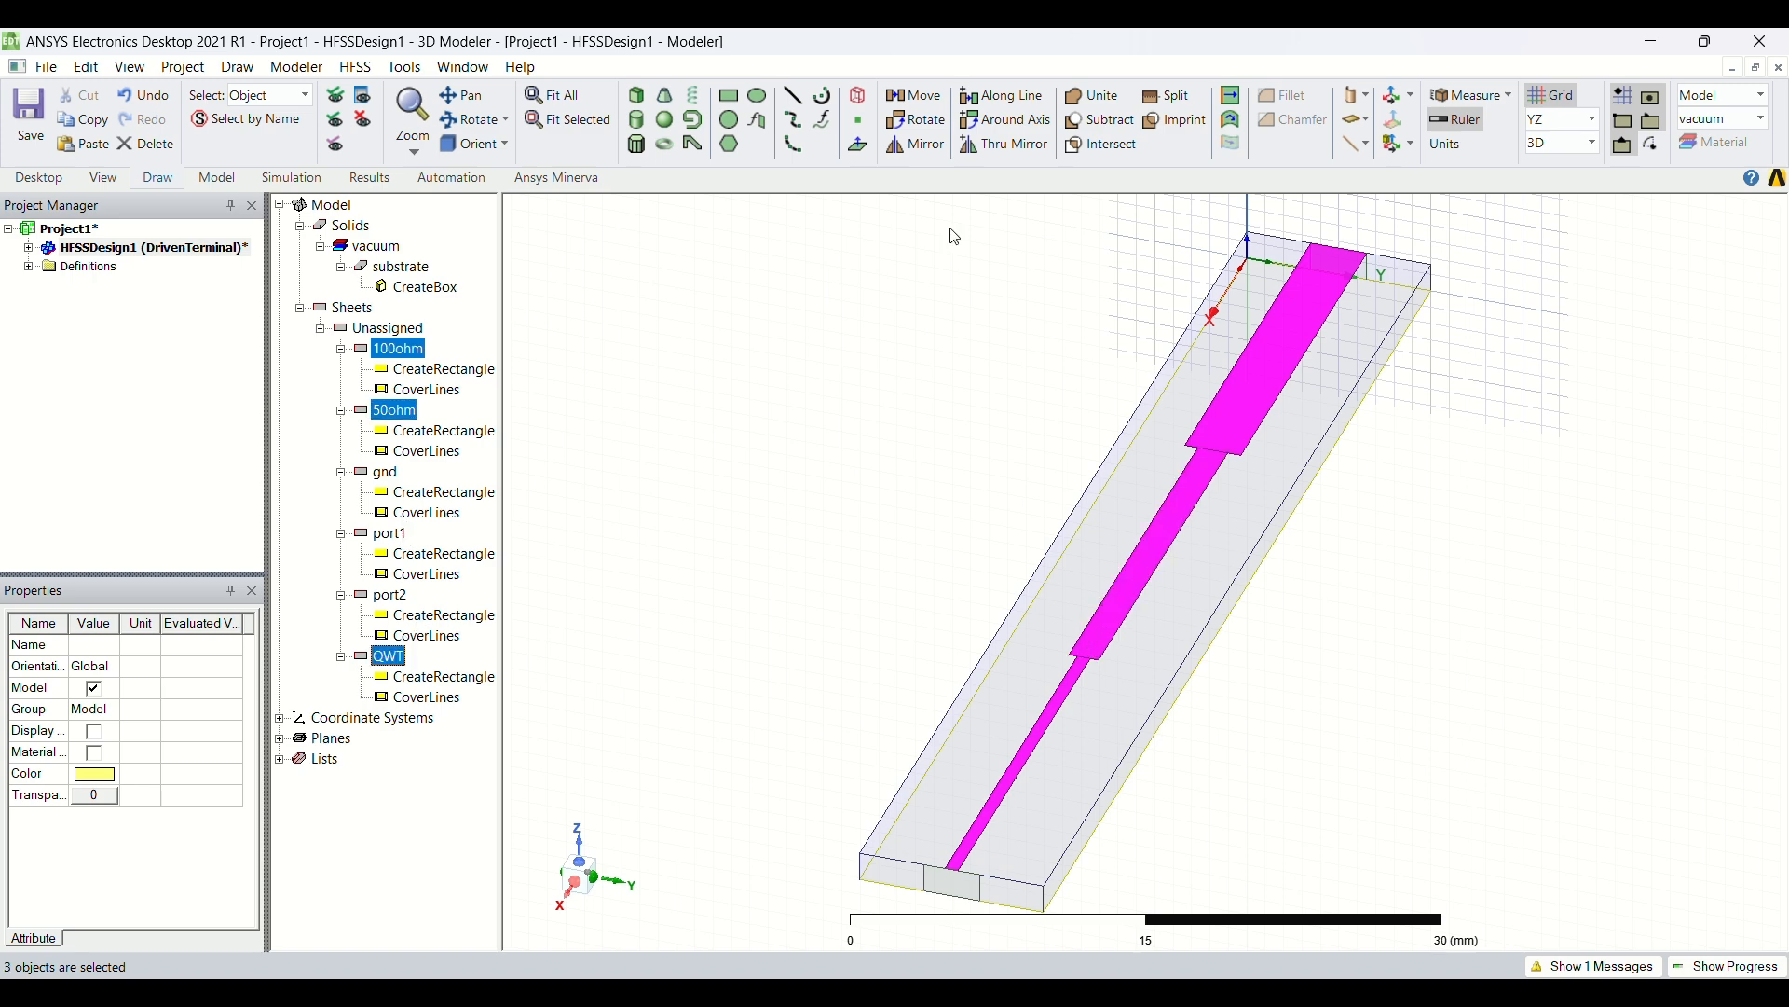
pyautogui.click(1103, 98)
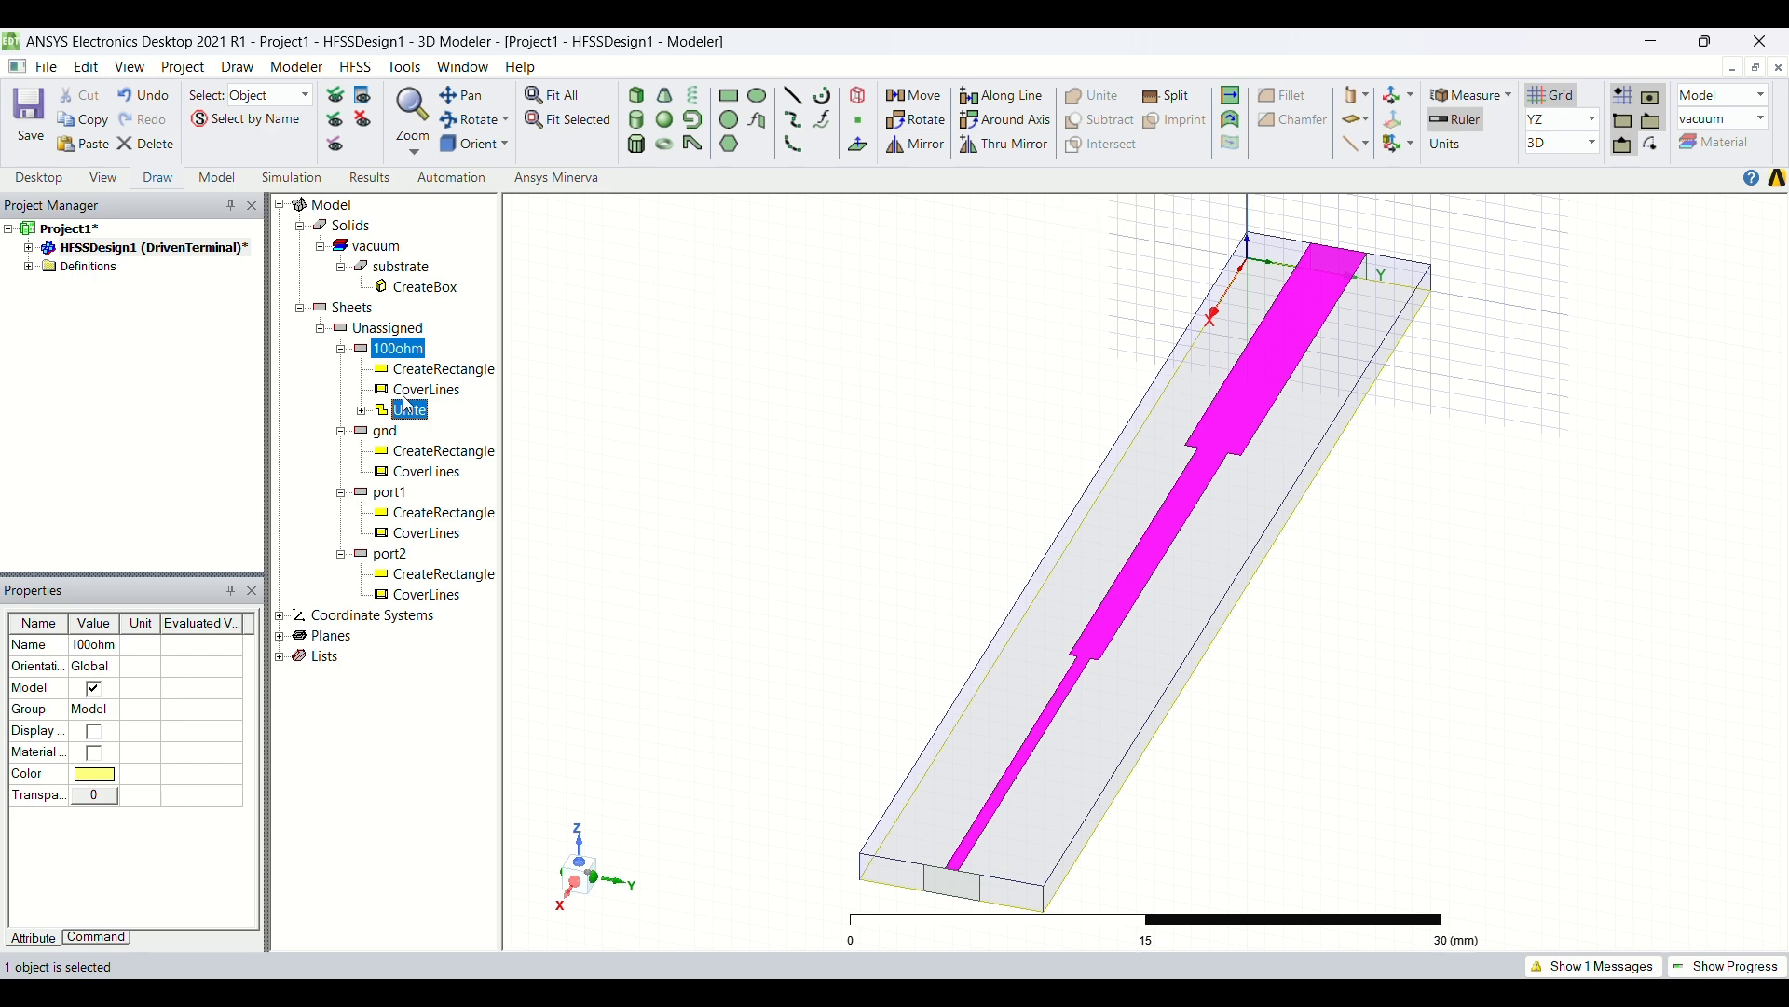
# - Assign a Perfect E boundary named QWT to the united microstrip trace
pyautogui.rightClick(414, 357)
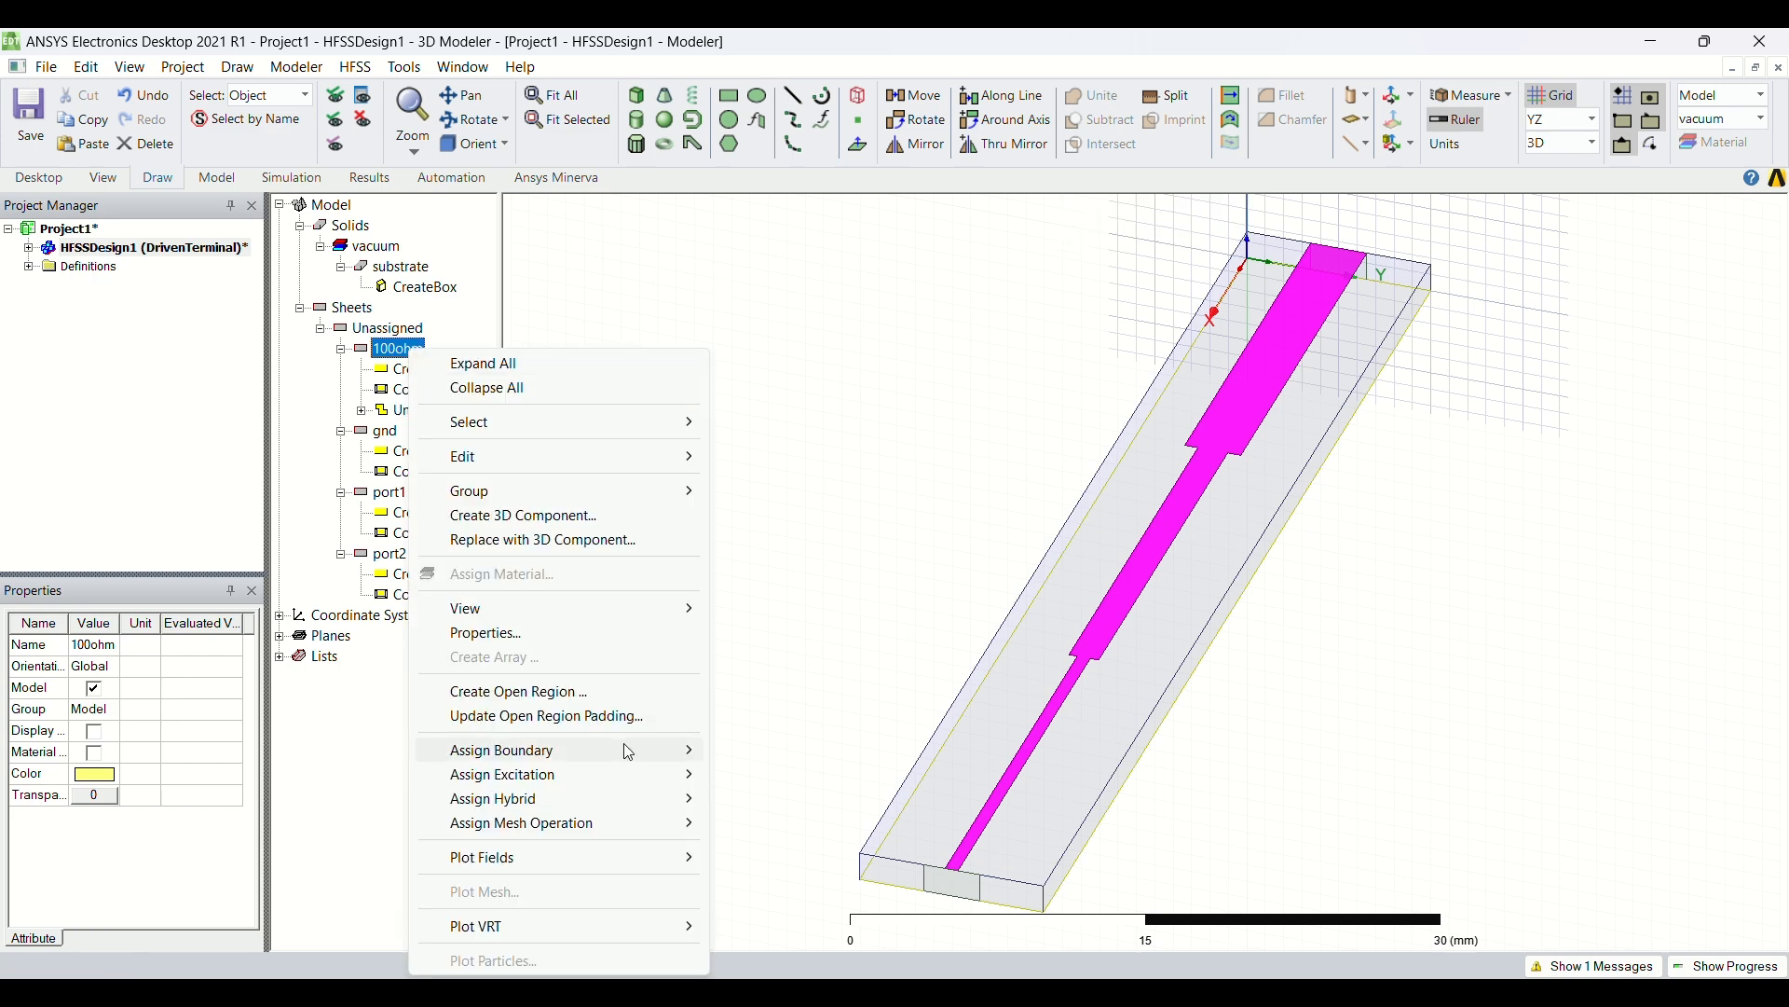
pyautogui.moveTo(633, 752)
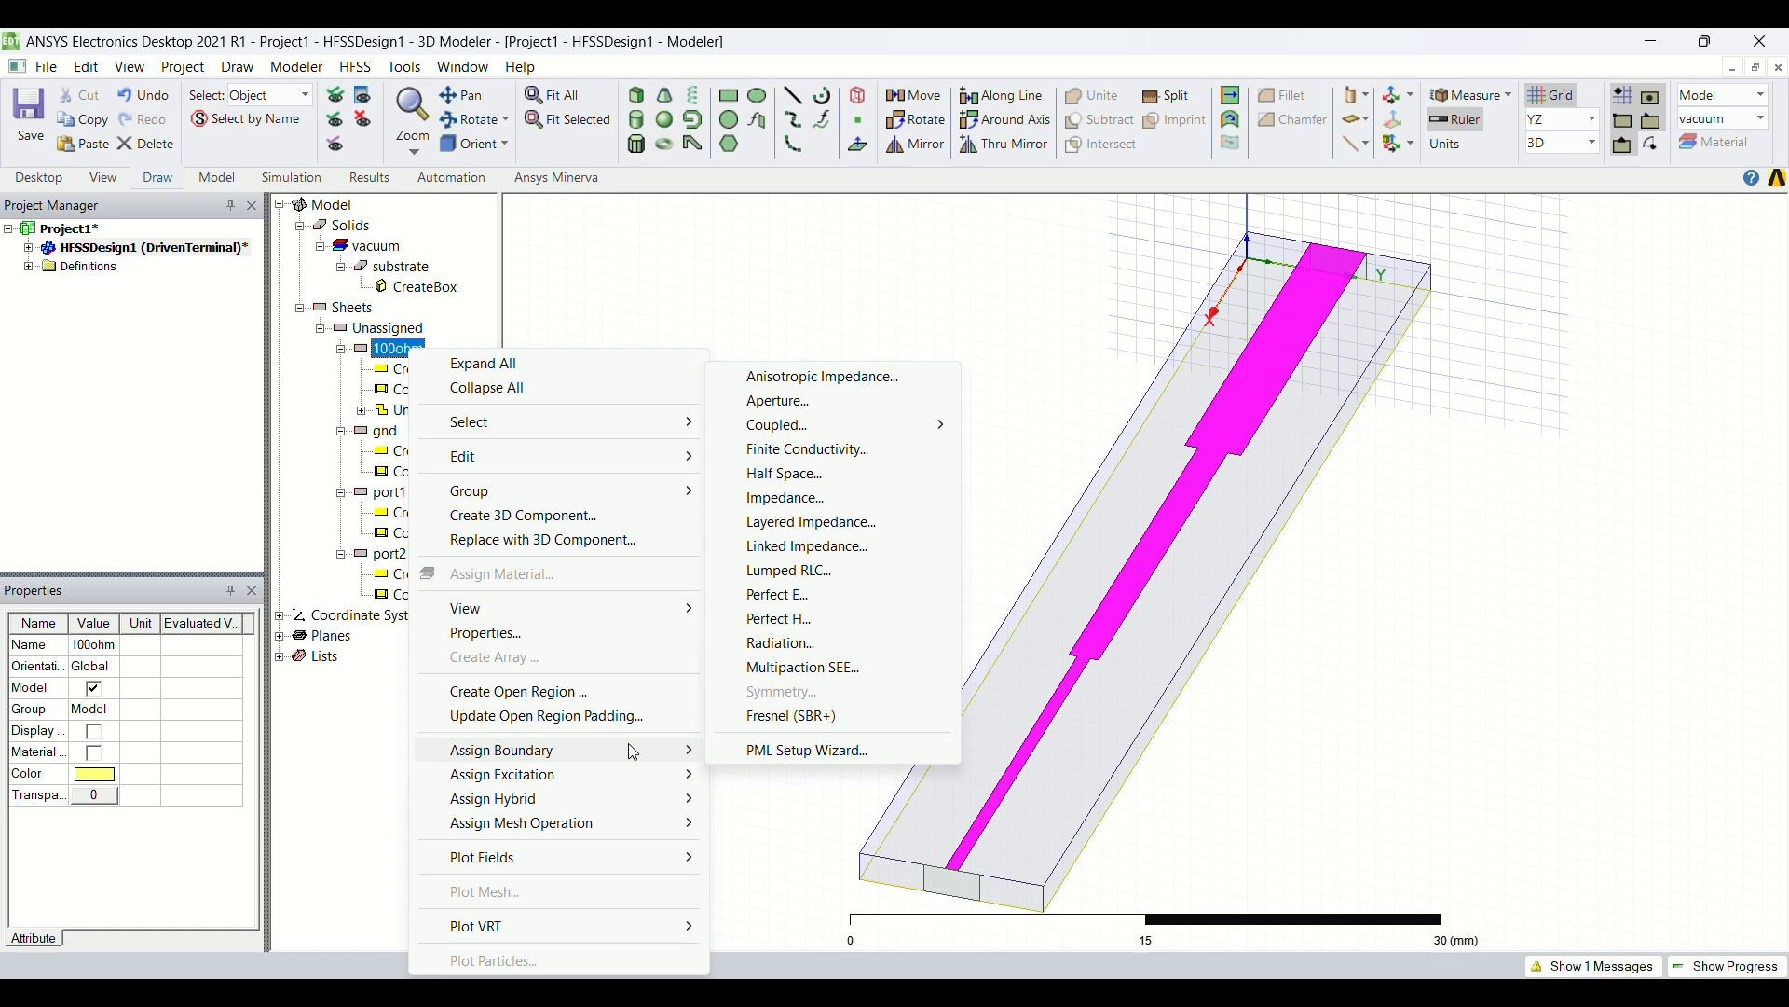
pyautogui.click(857, 608)
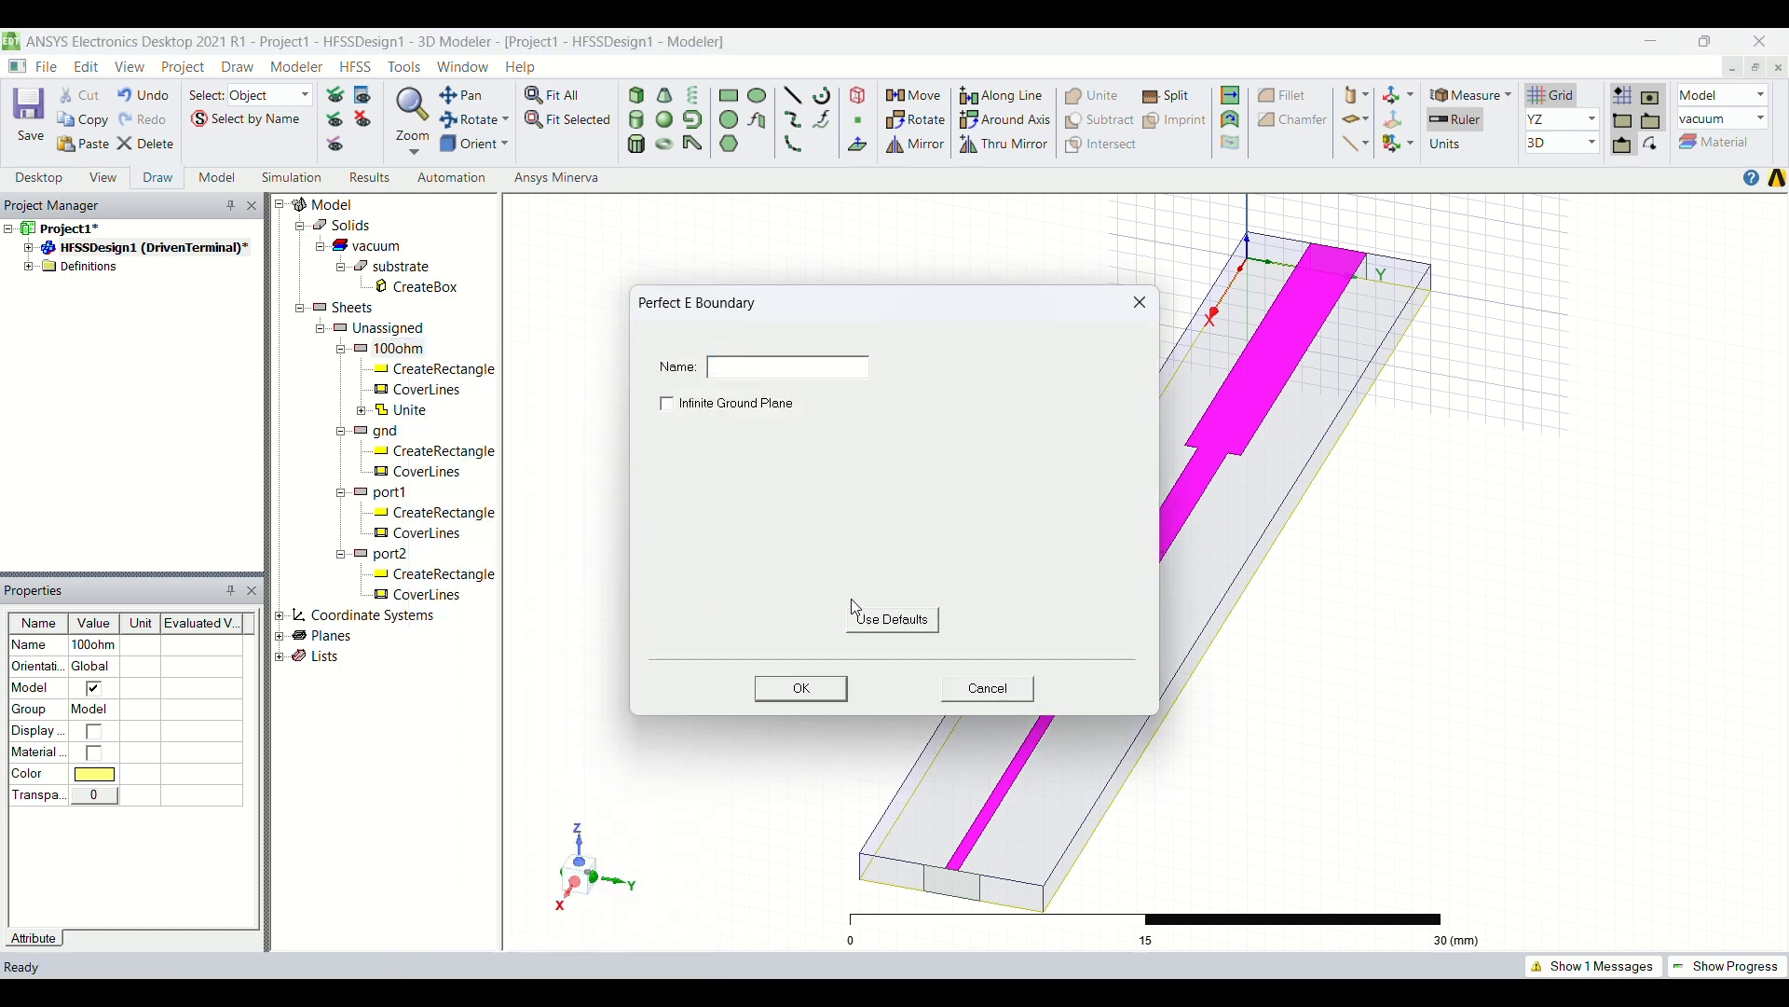
pyautogui.write('QWT')
pyautogui.press('Return')
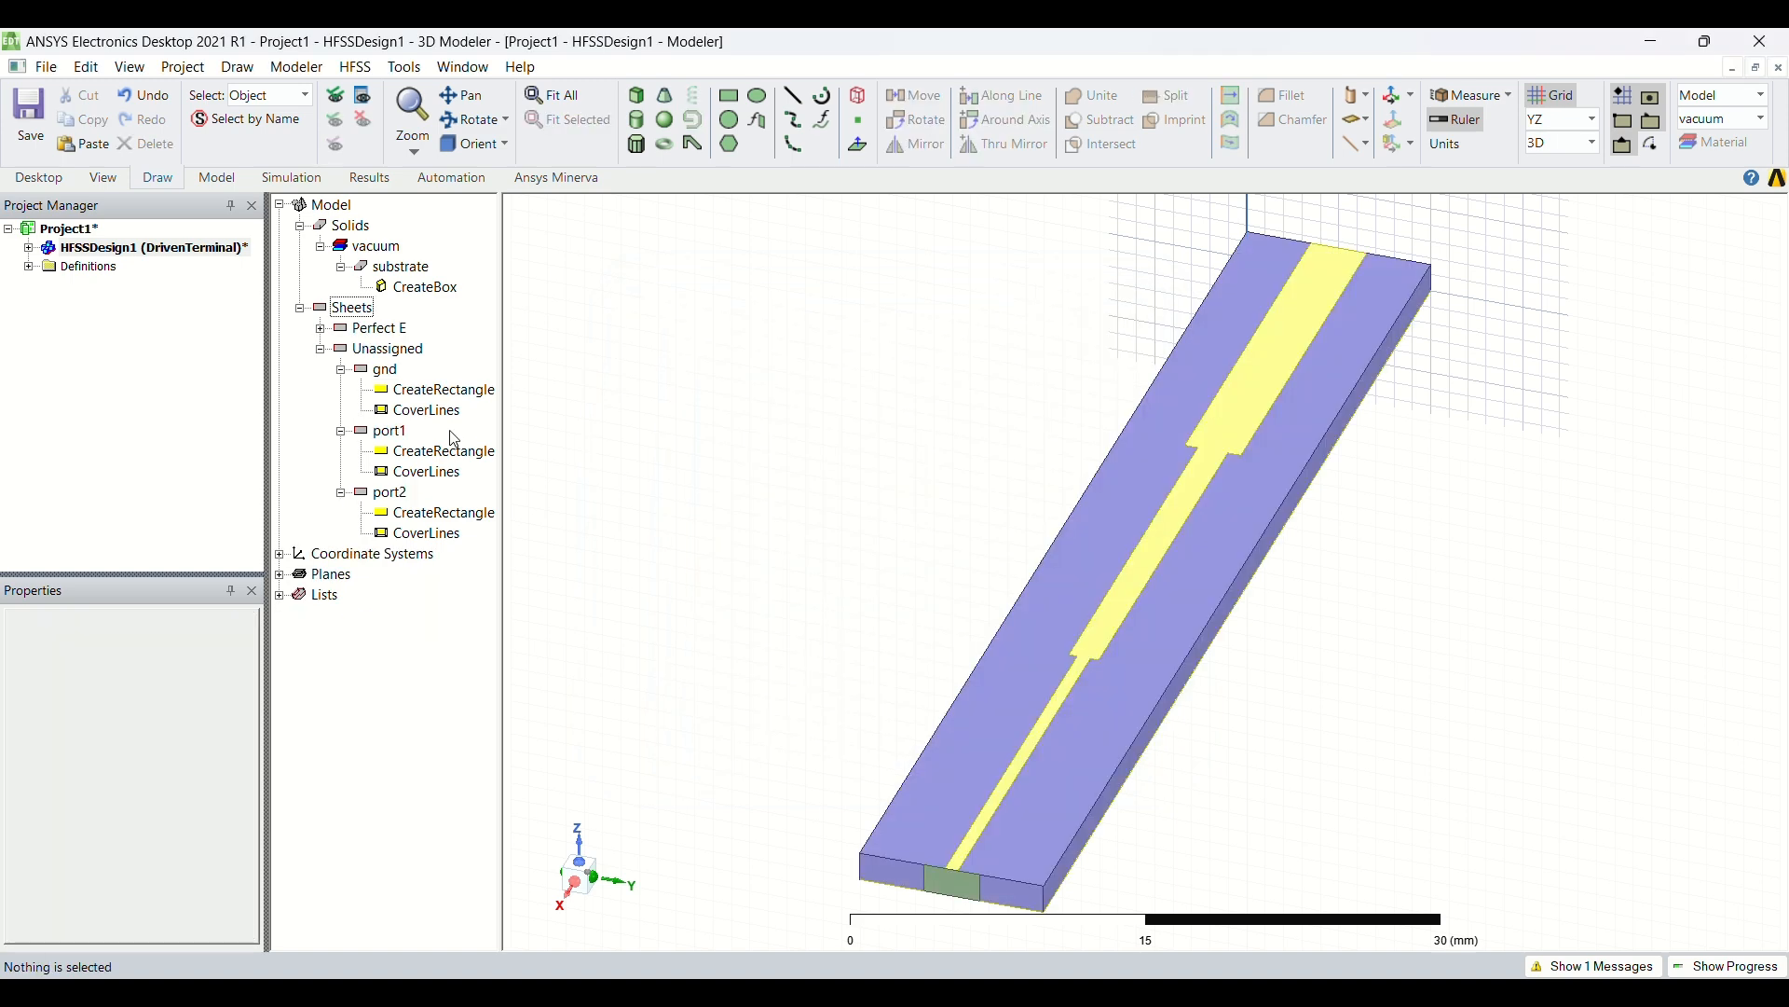
# - Assign a Perfect E boundary named gnd to the ground sheet
pyautogui.click(388, 371)
pyautogui.rightClick(403, 387)
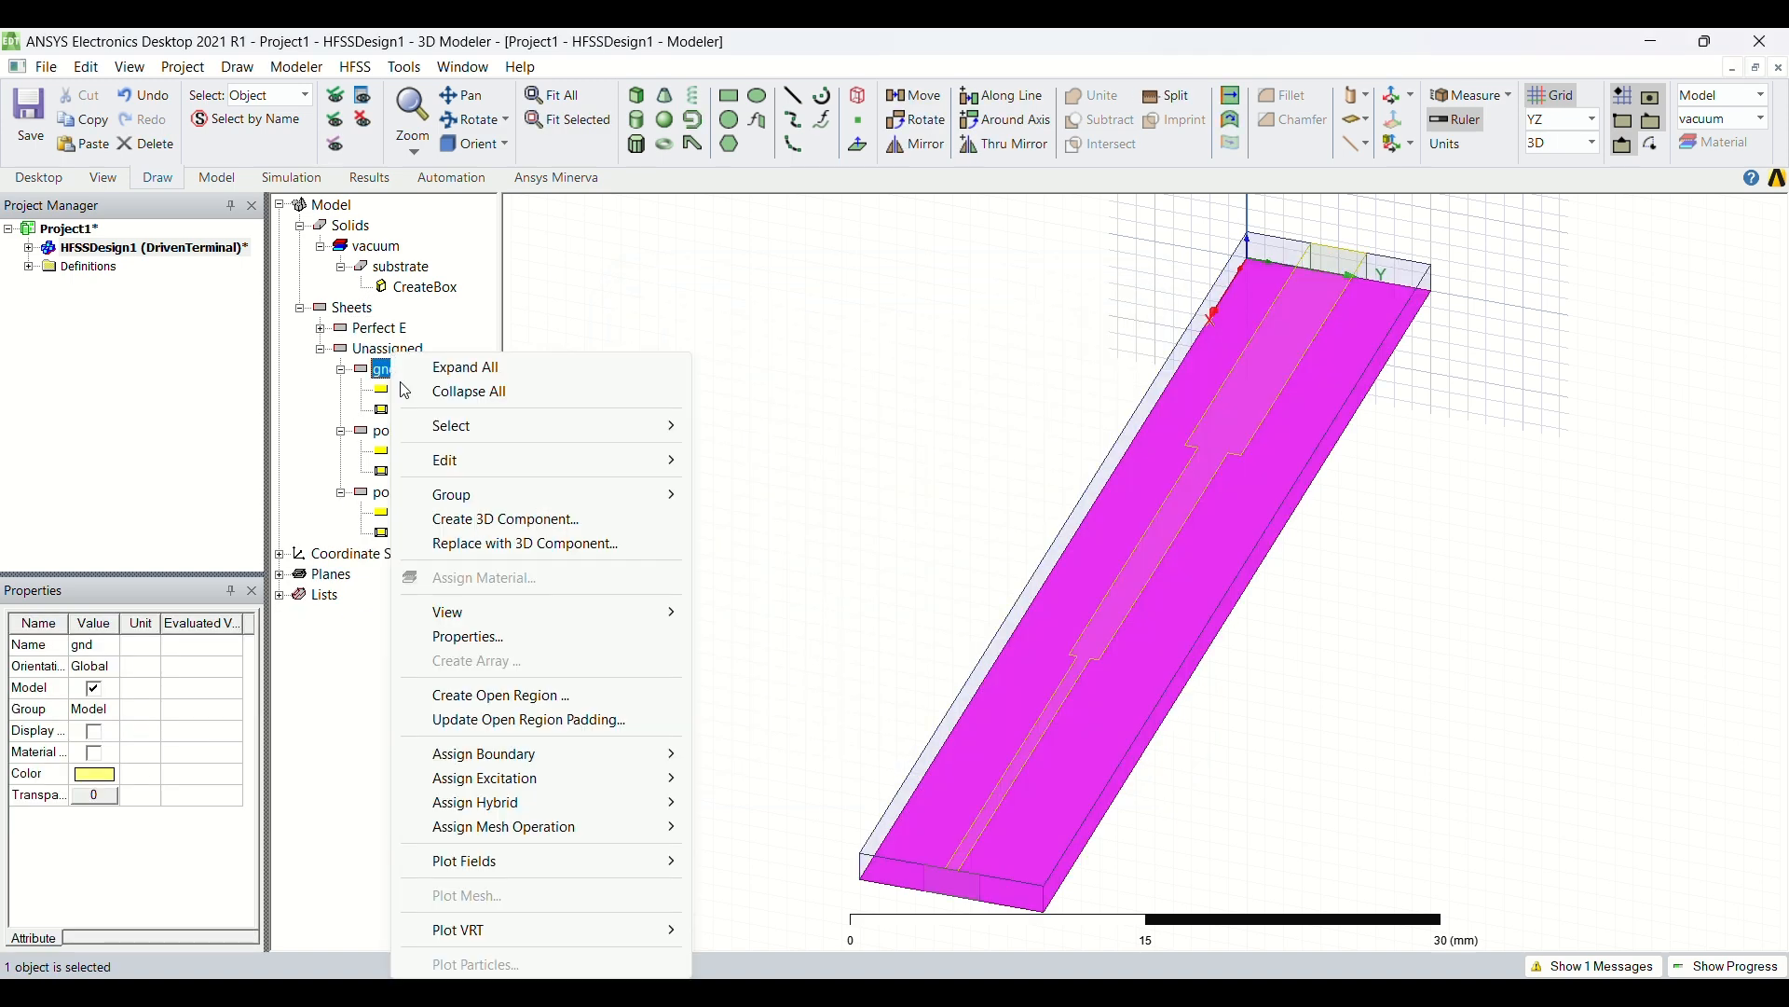
pyautogui.moveTo(646, 755)
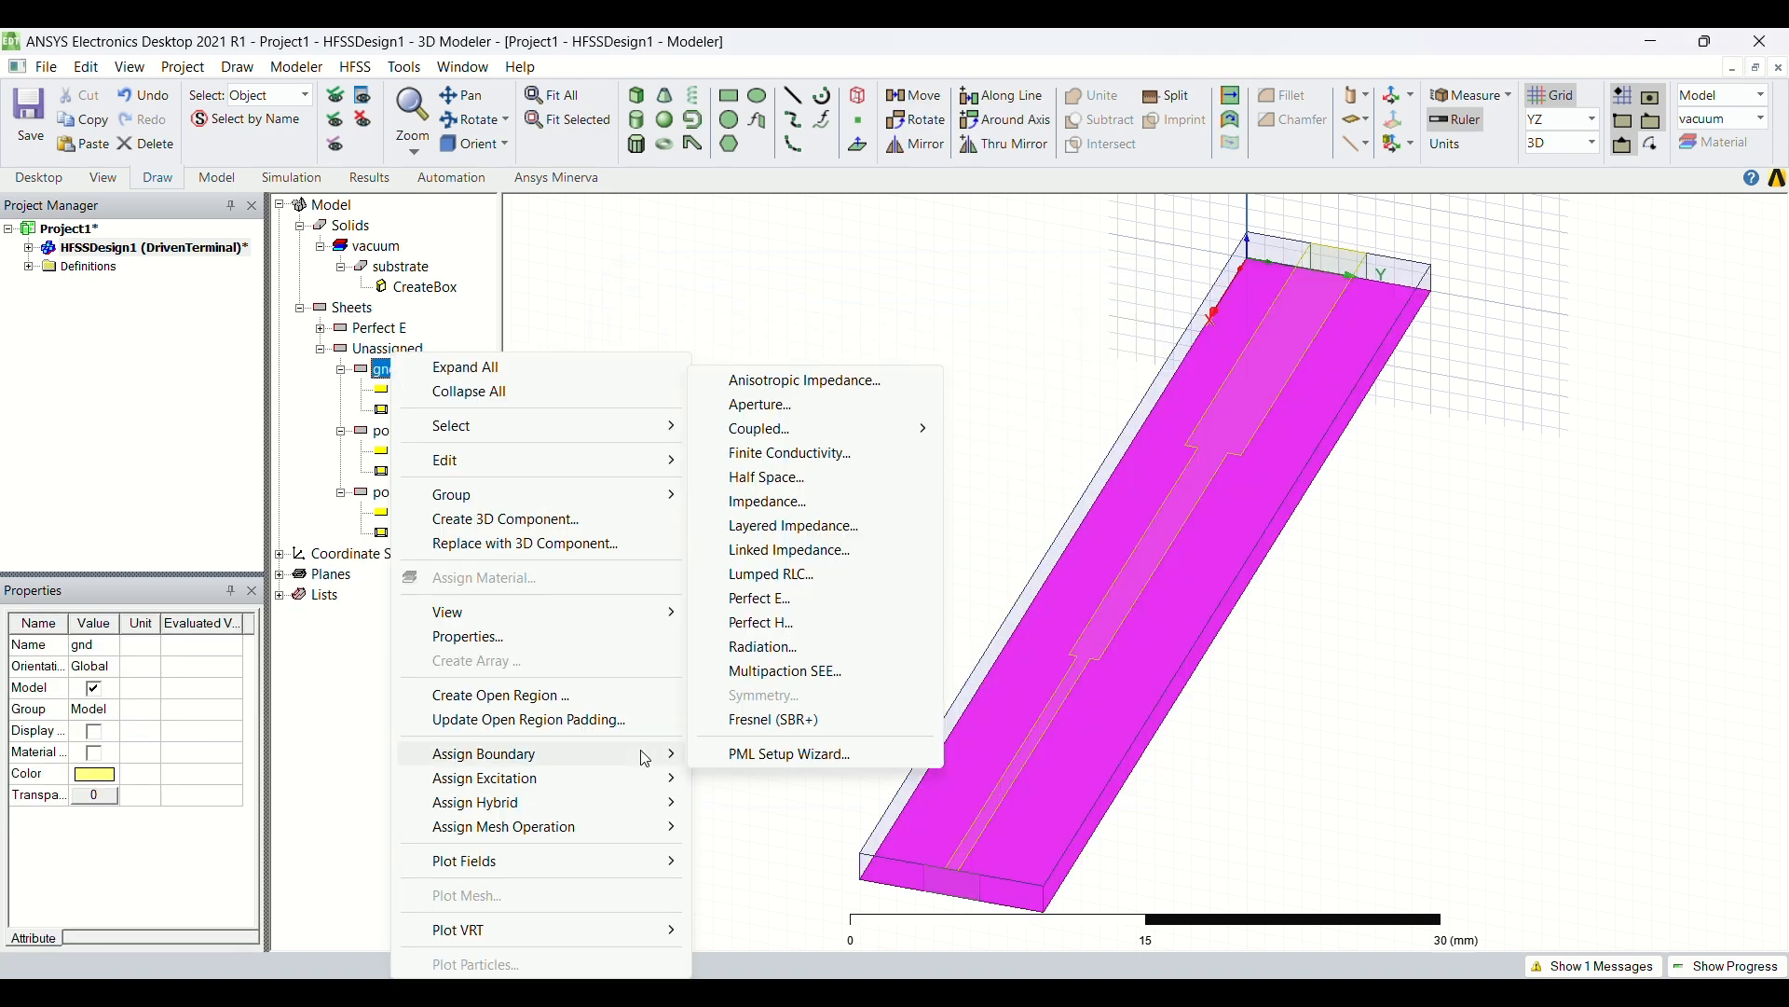
pyautogui.click(779, 601)
pyautogui.press('BackSpace')
pyautogui.write('gnd')
pyautogui.press('Return')
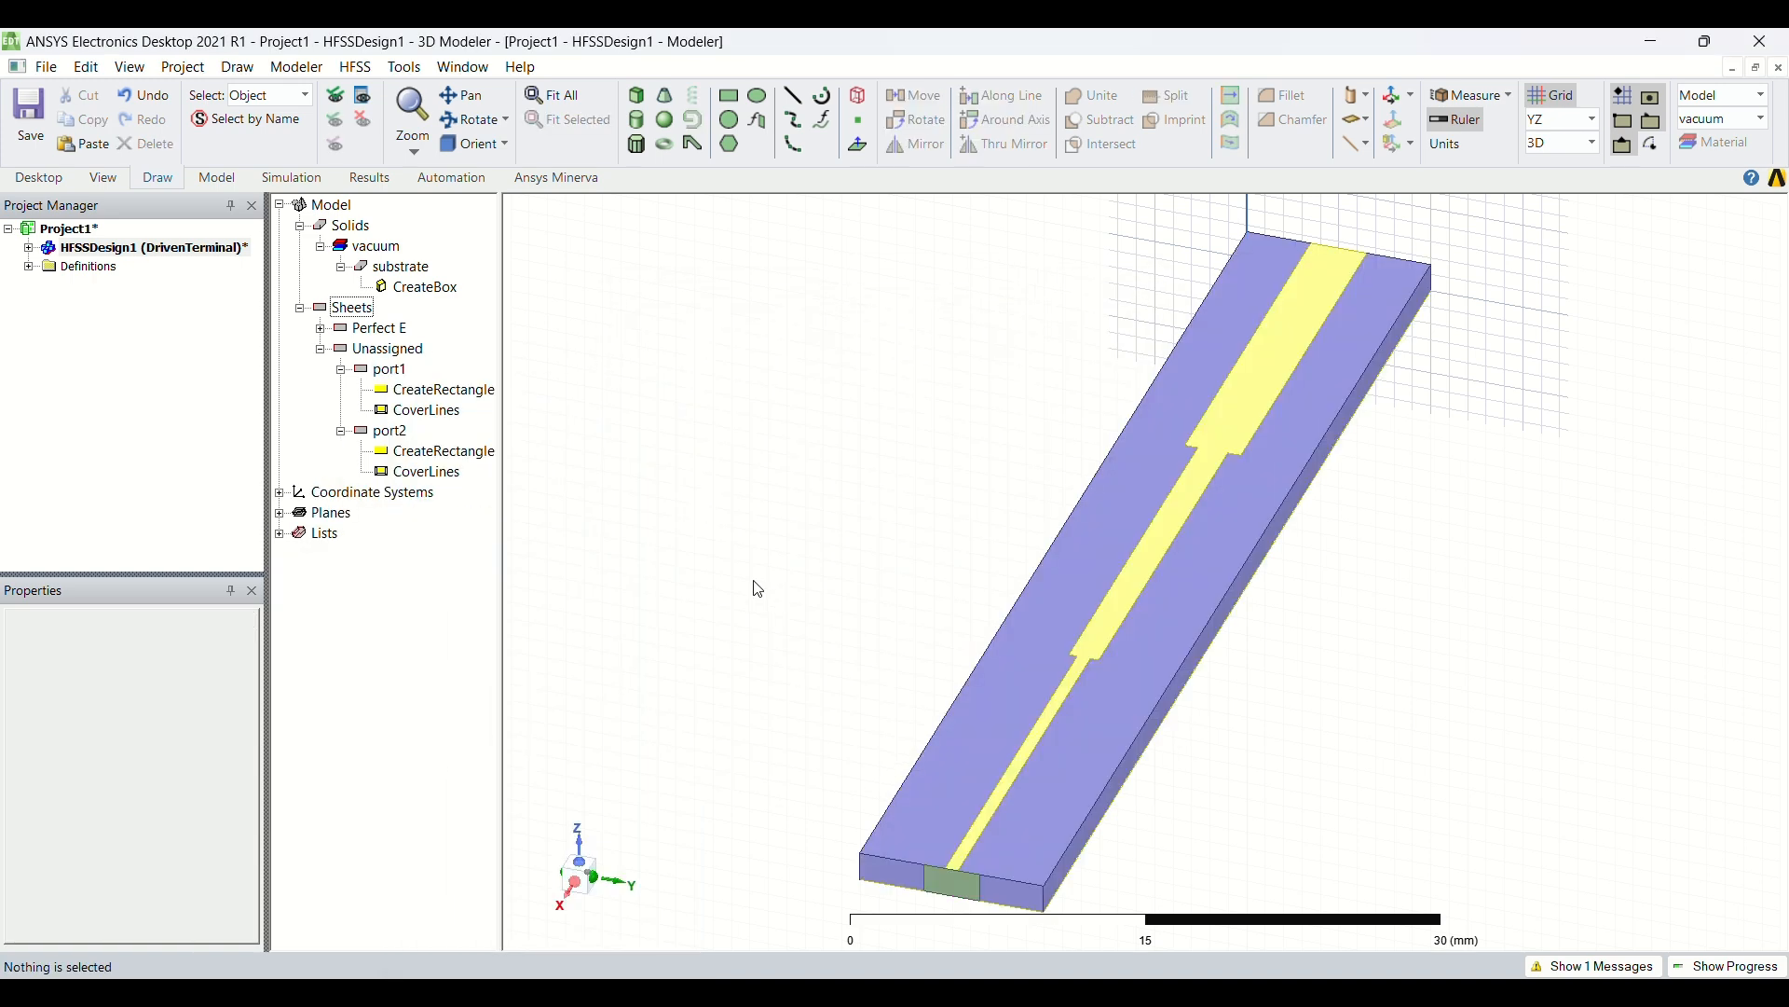
# - Change the substrate's material from the library to FR4_epoxy
pyautogui.doubleClick(424, 270)
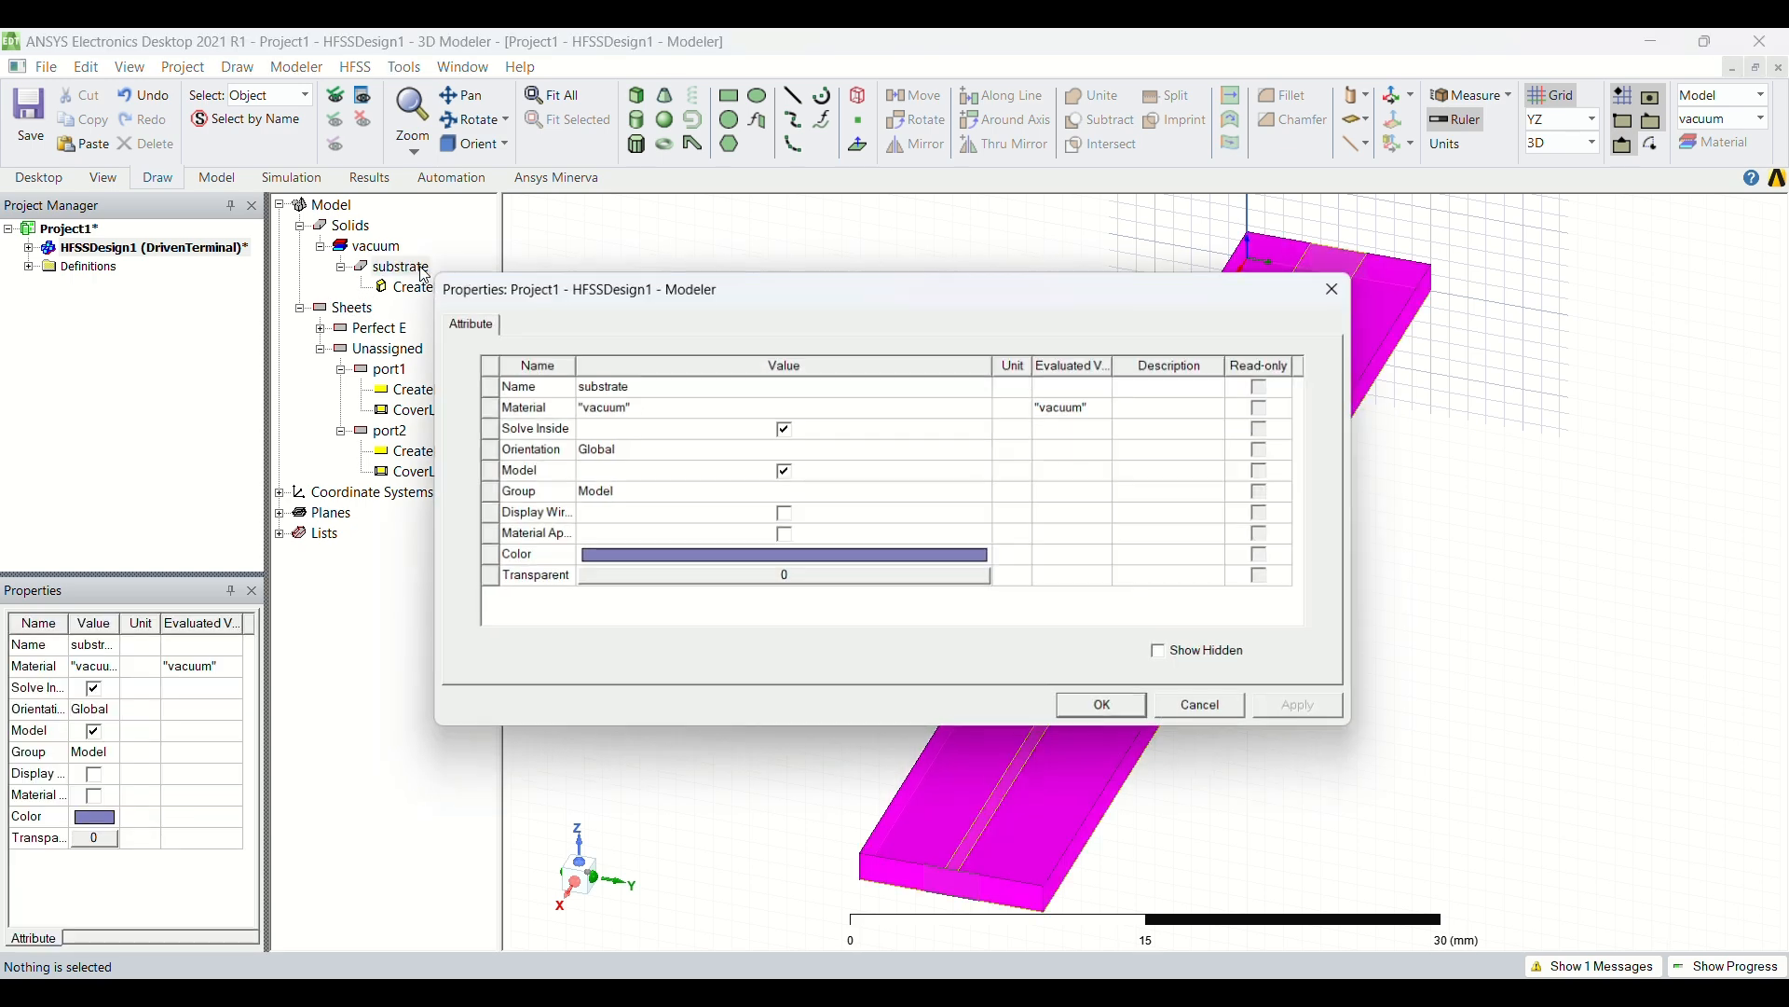
pyautogui.click(617, 406)
pyautogui.click(617, 406)
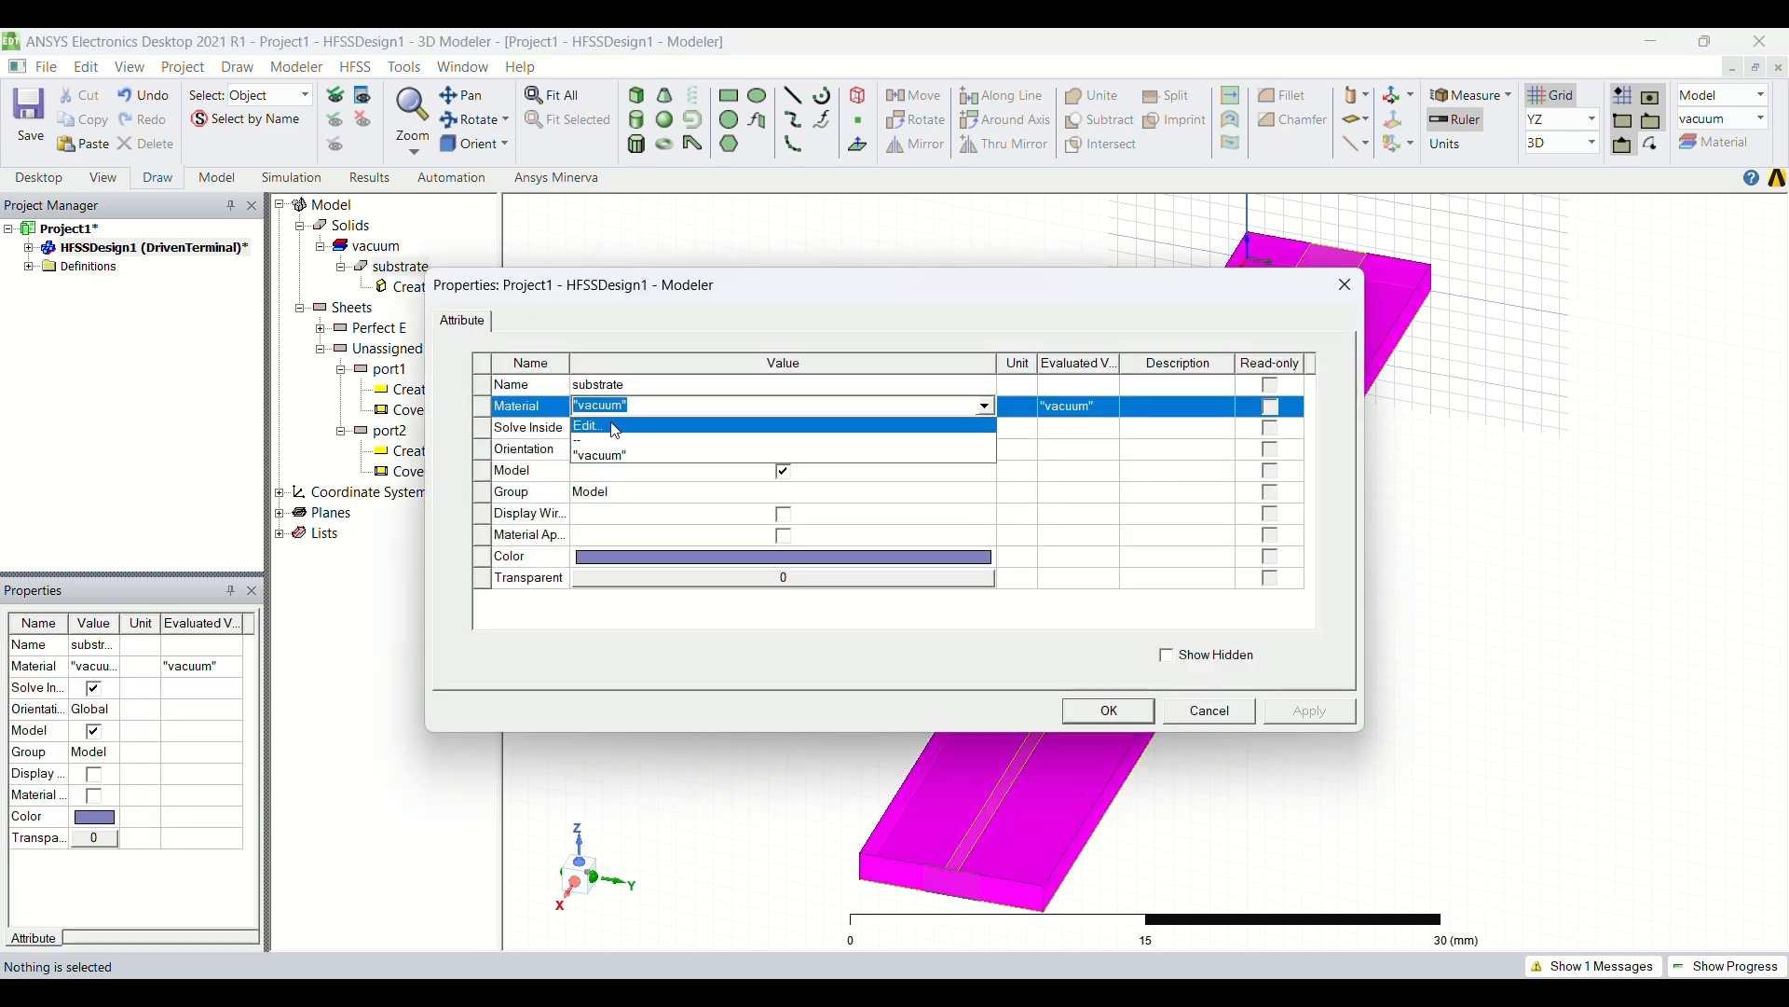
pyautogui.click(615, 428)
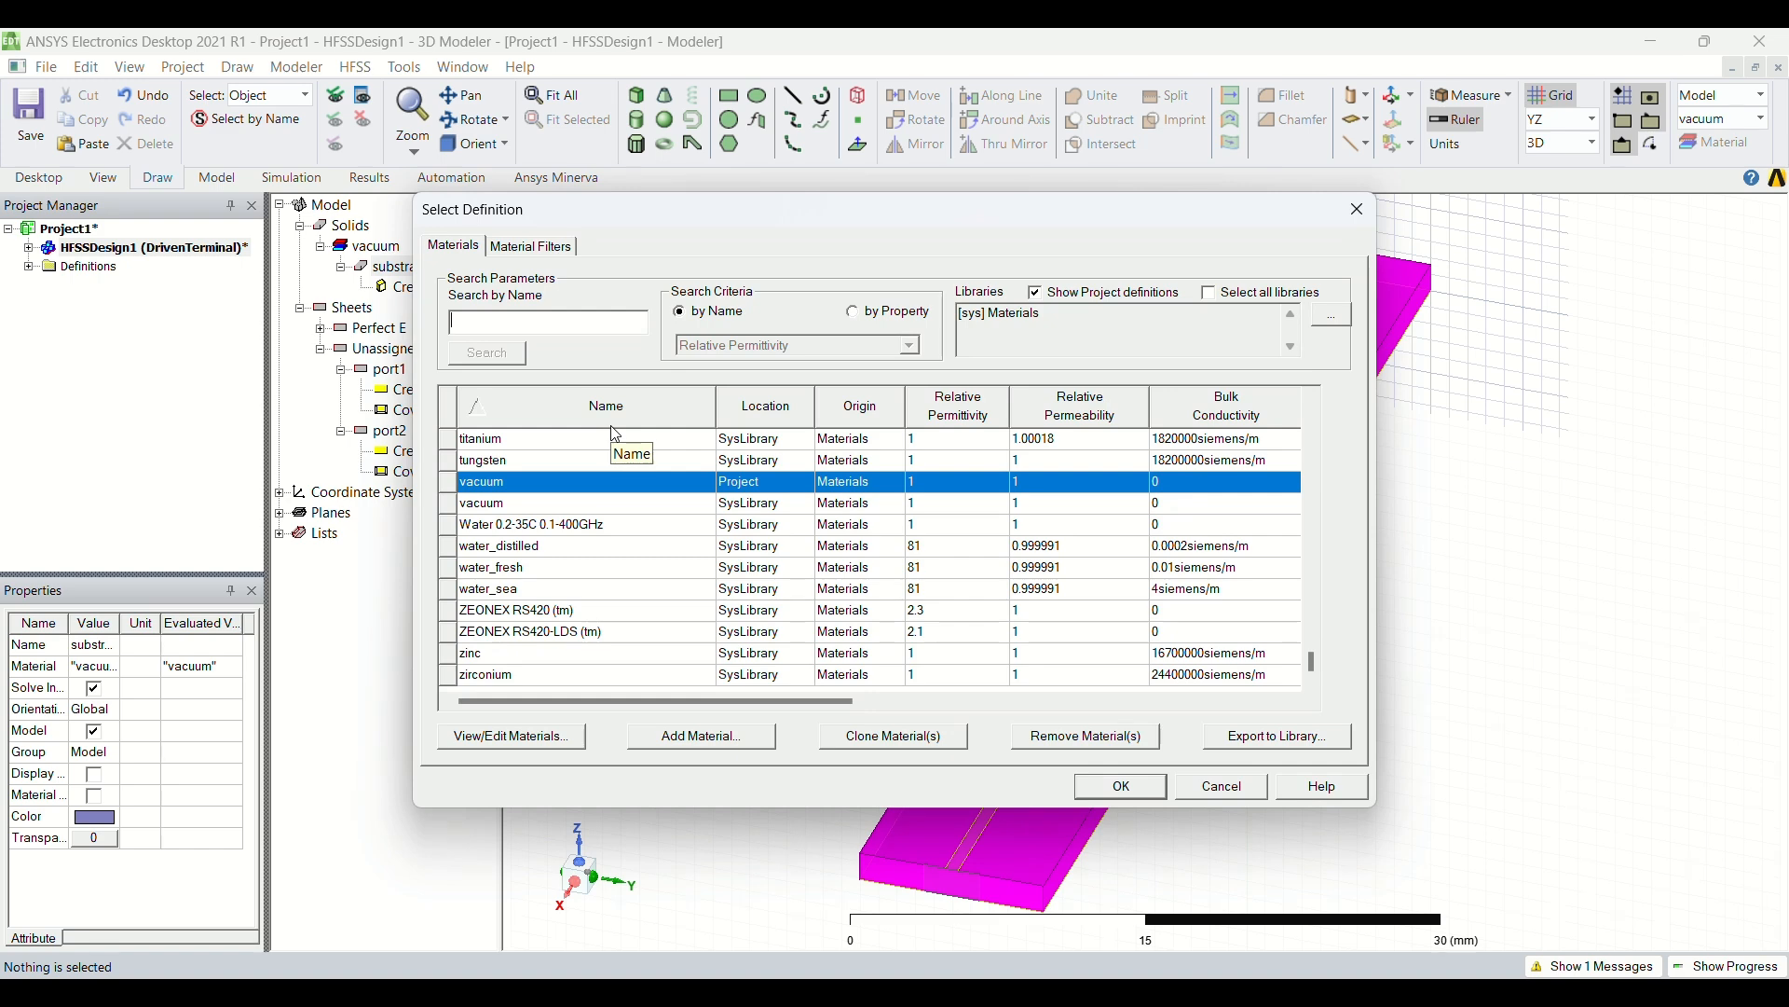
pyautogui.write('fr4')
pyautogui.click(601, 358)
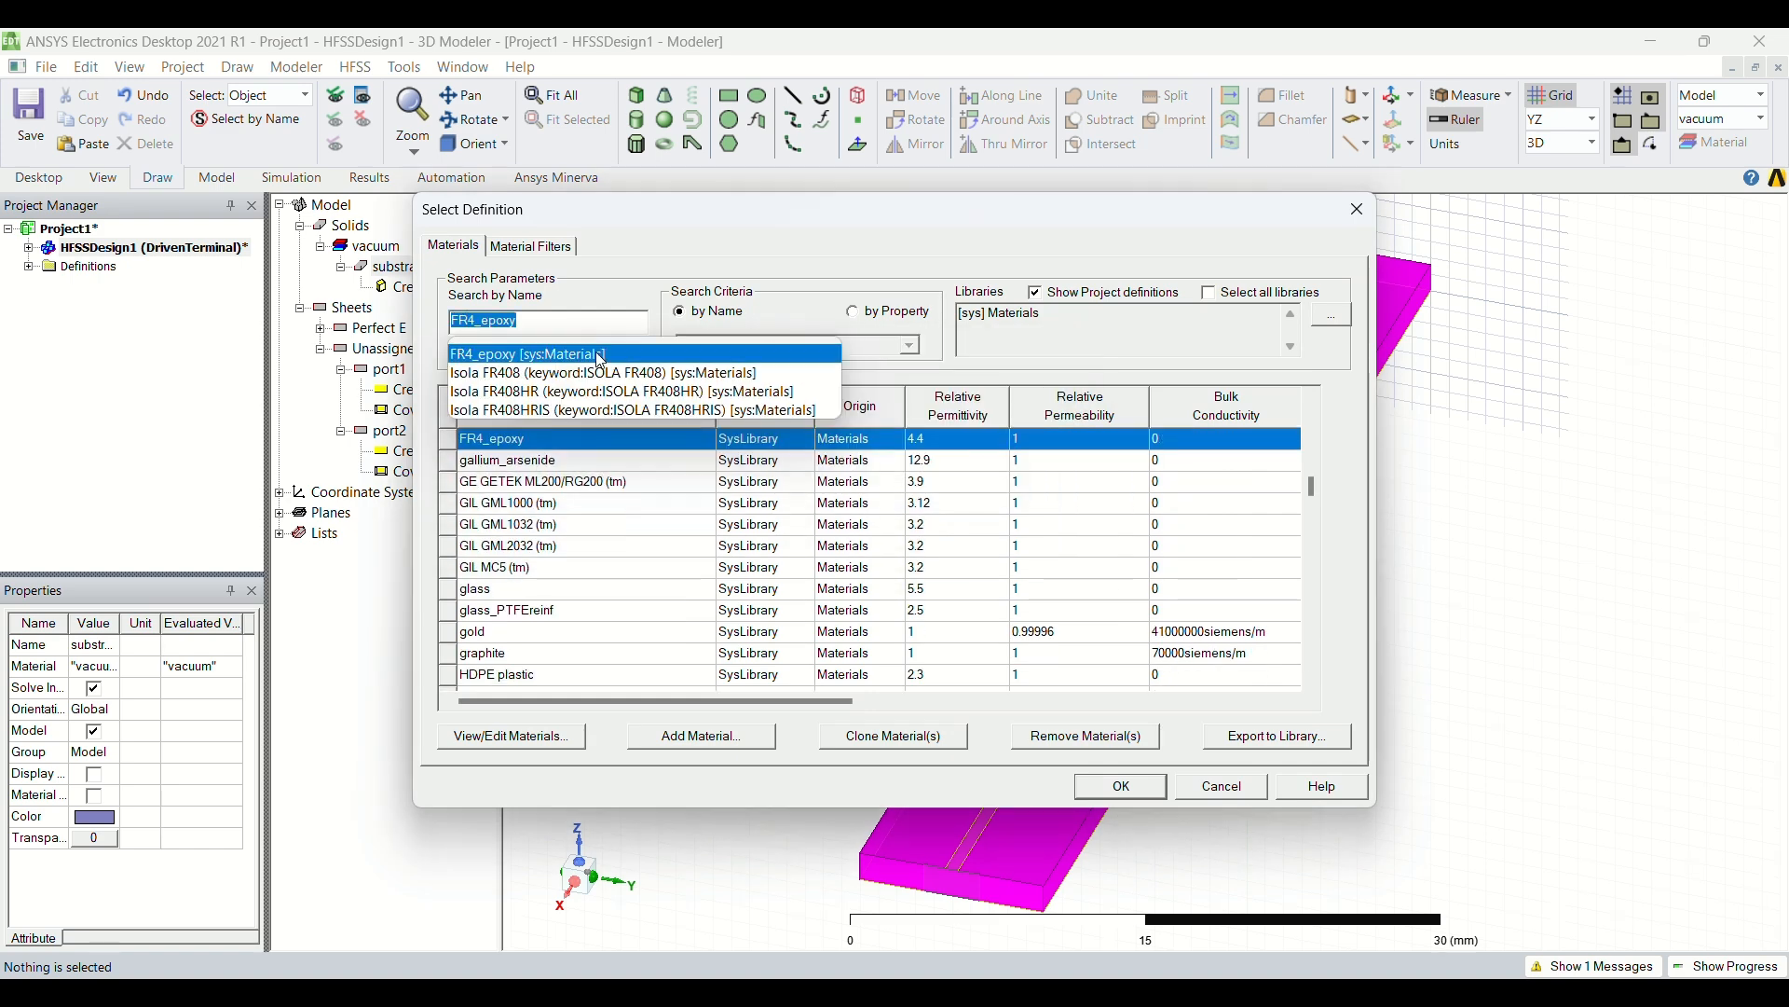
pyautogui.press('Return')
pyautogui.press('Return')
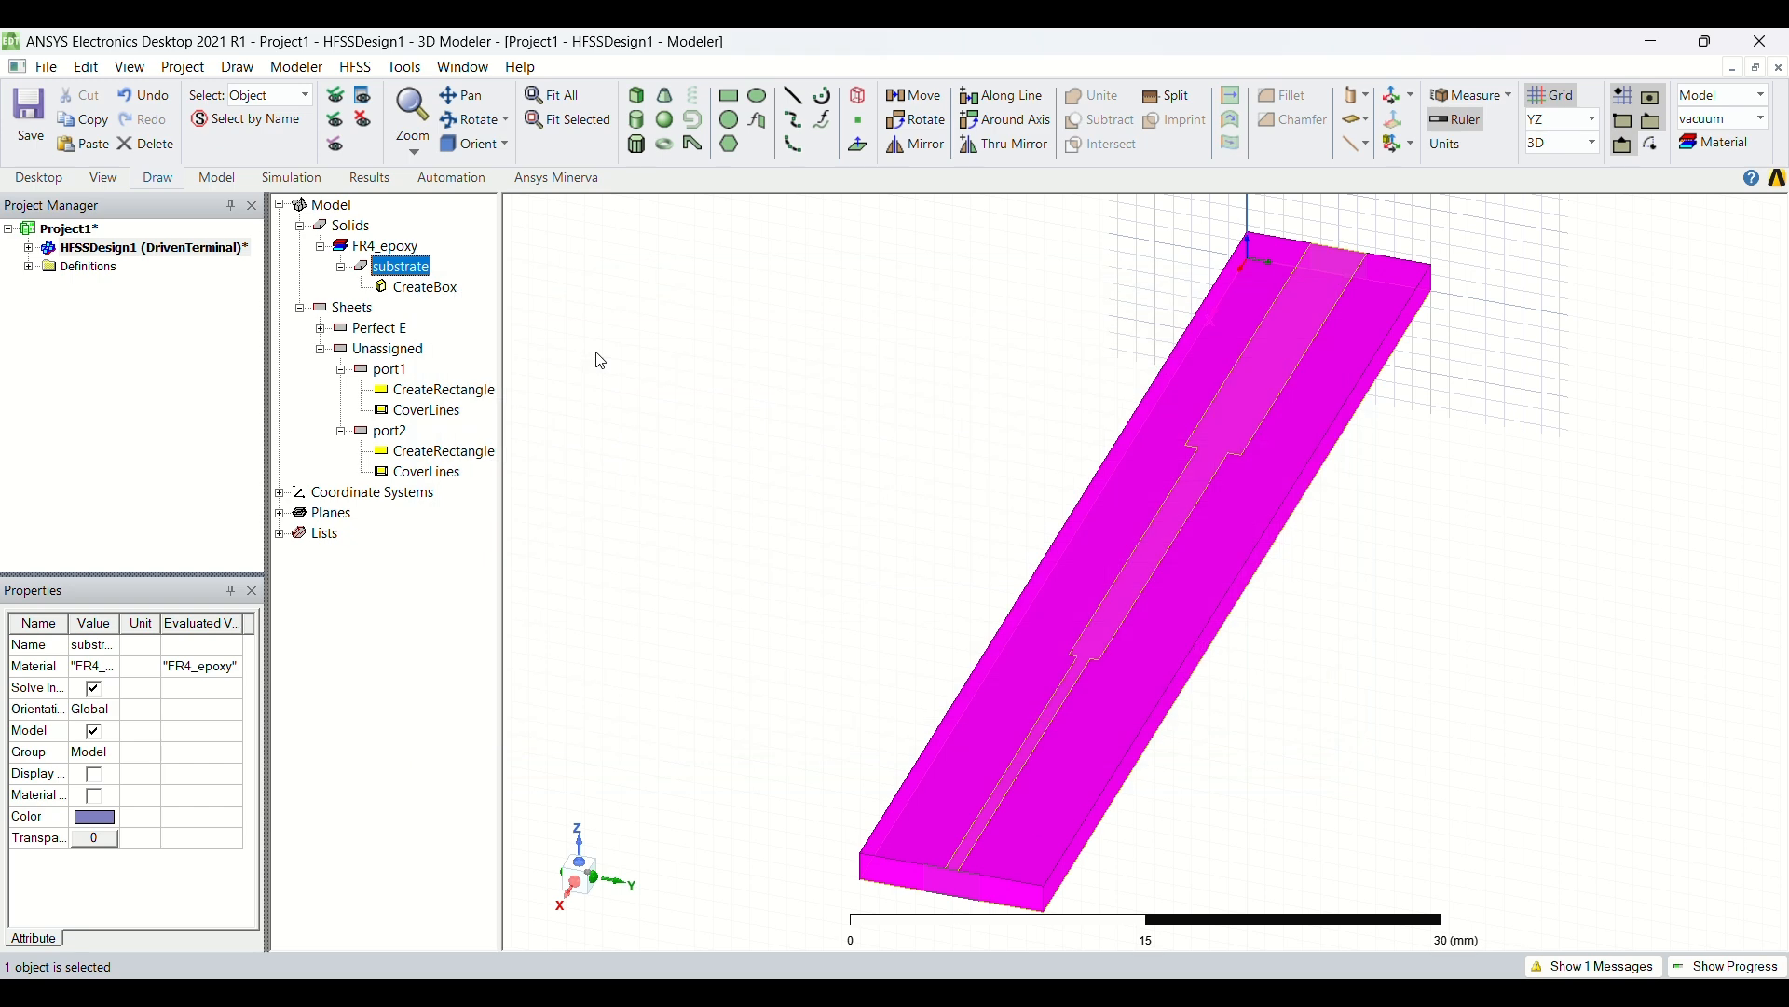
pyautogui.click(476, 574)
# - Assign a lumped port excitation to the port1 sheet, naming its terminals after the port object
pyautogui.click(389, 373)
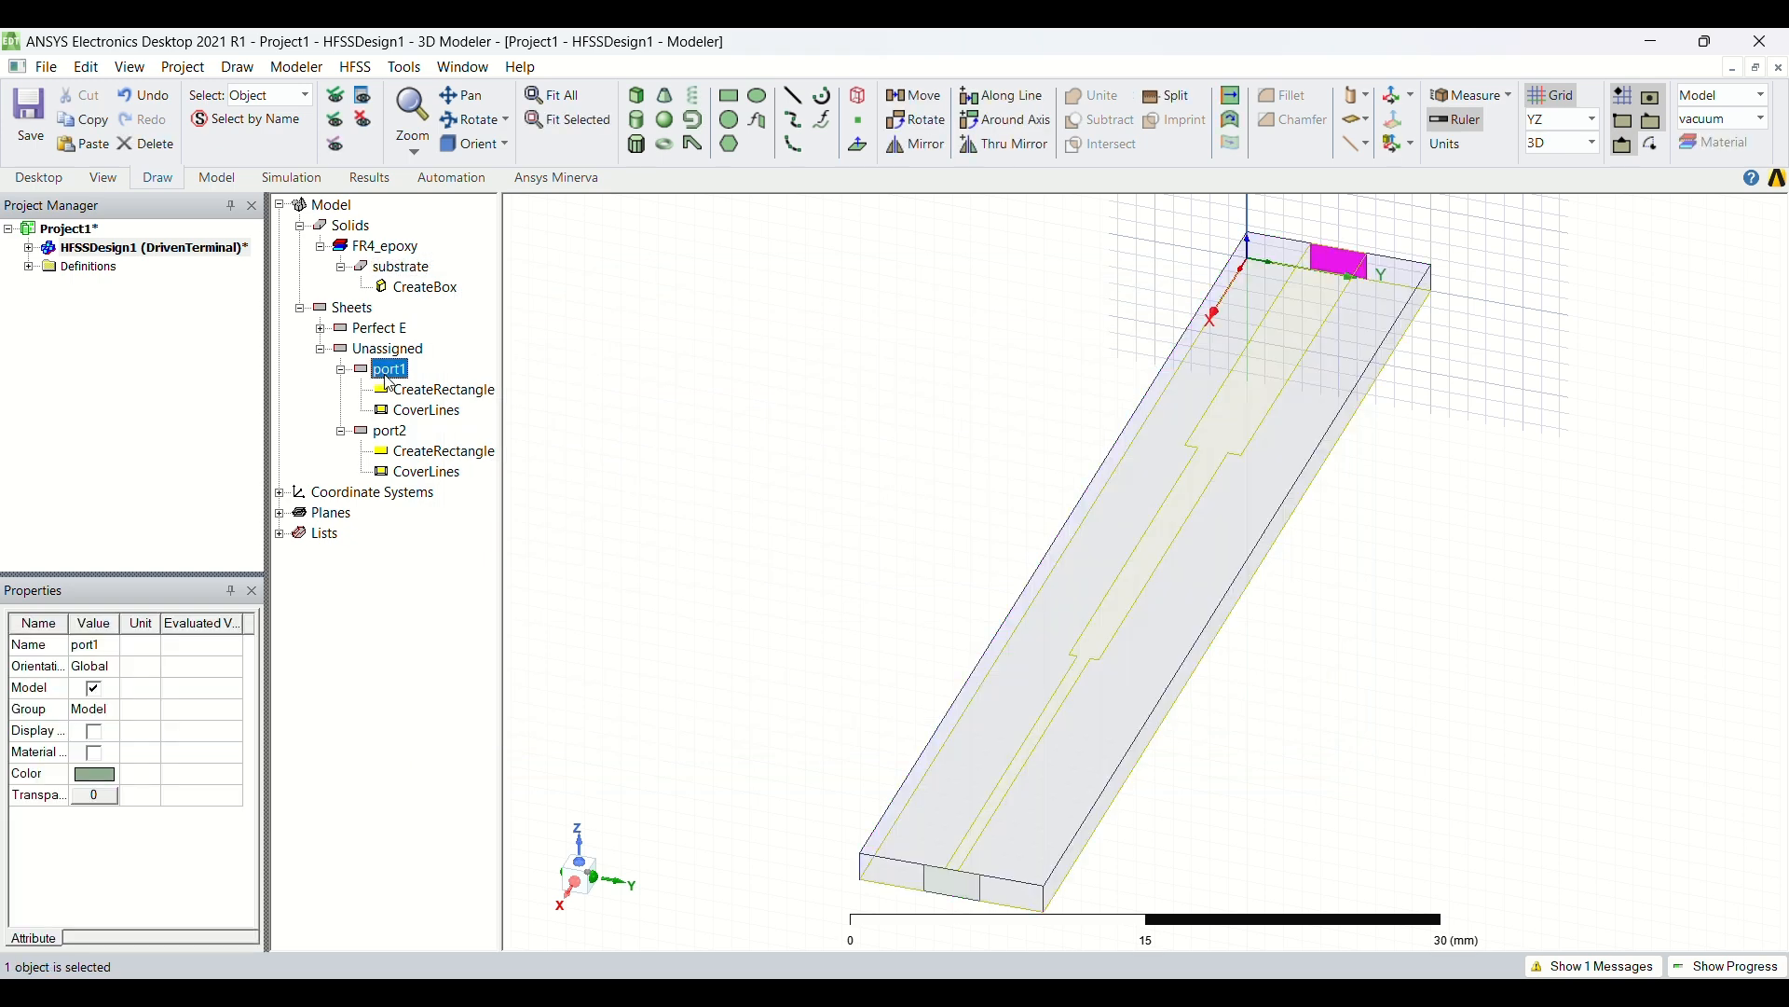
pyautogui.rightClick(390, 383)
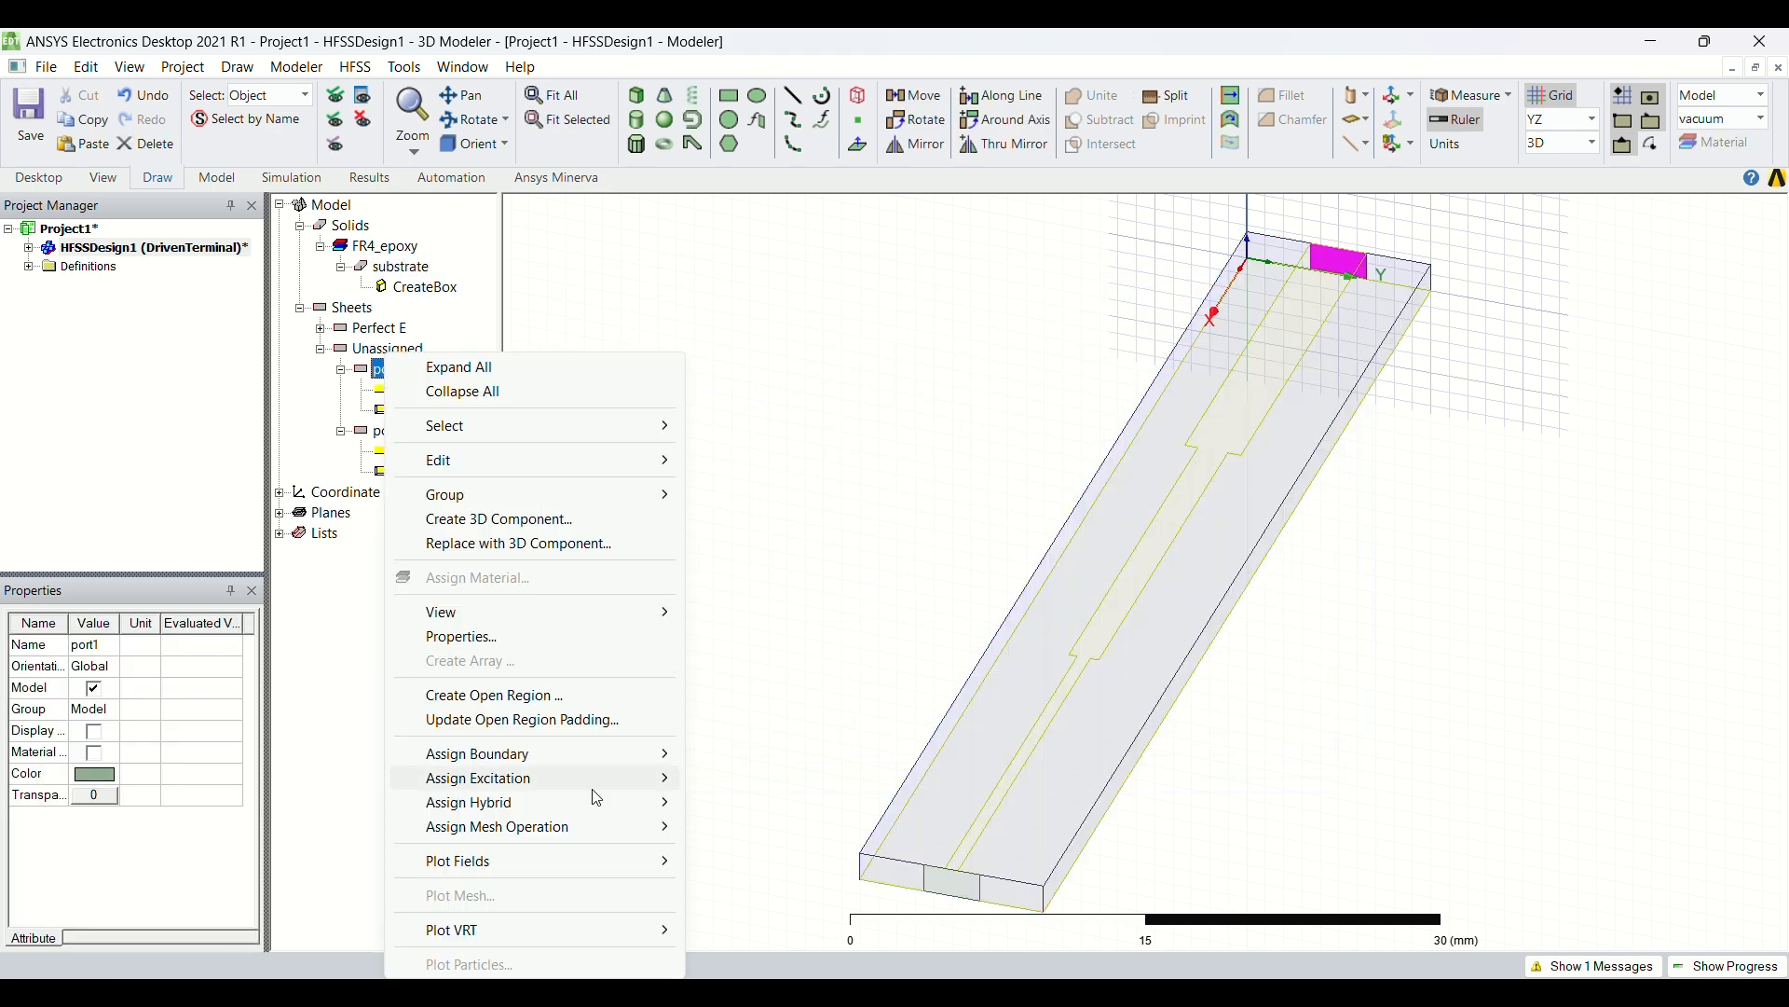
pyautogui.moveTo(616, 790)
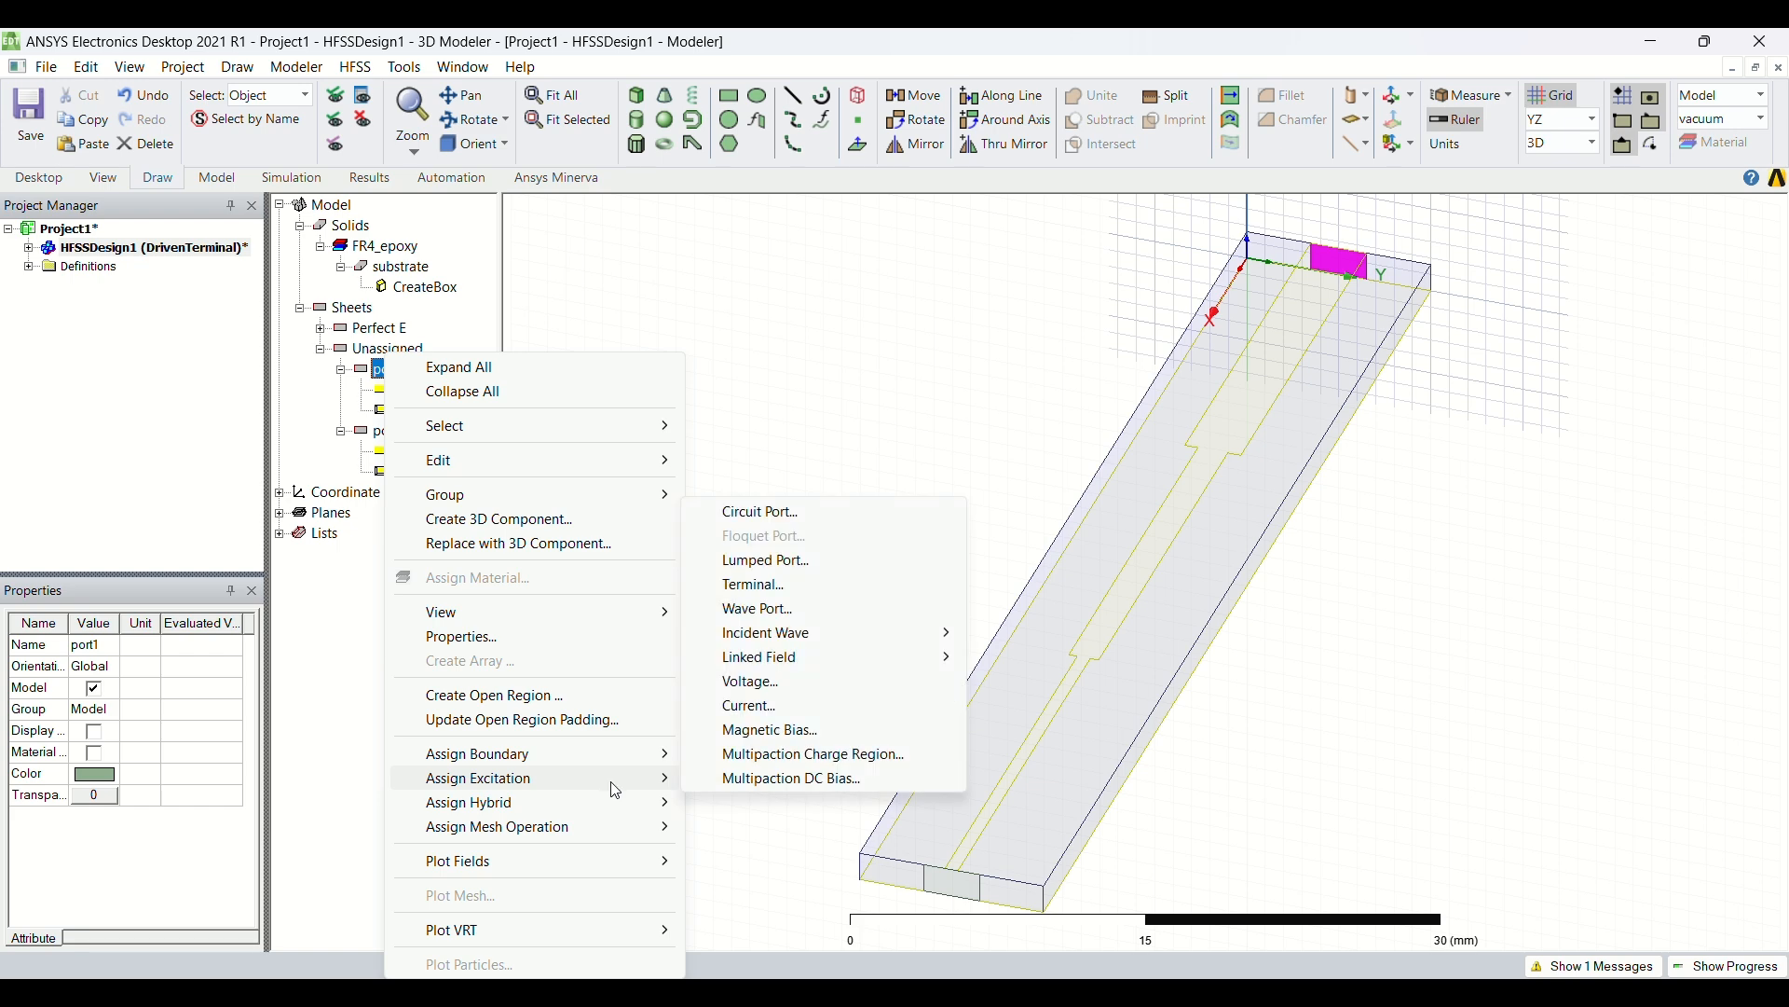
pyautogui.click(800, 564)
pyautogui.click(862, 315)
pyautogui.click(820, 799)
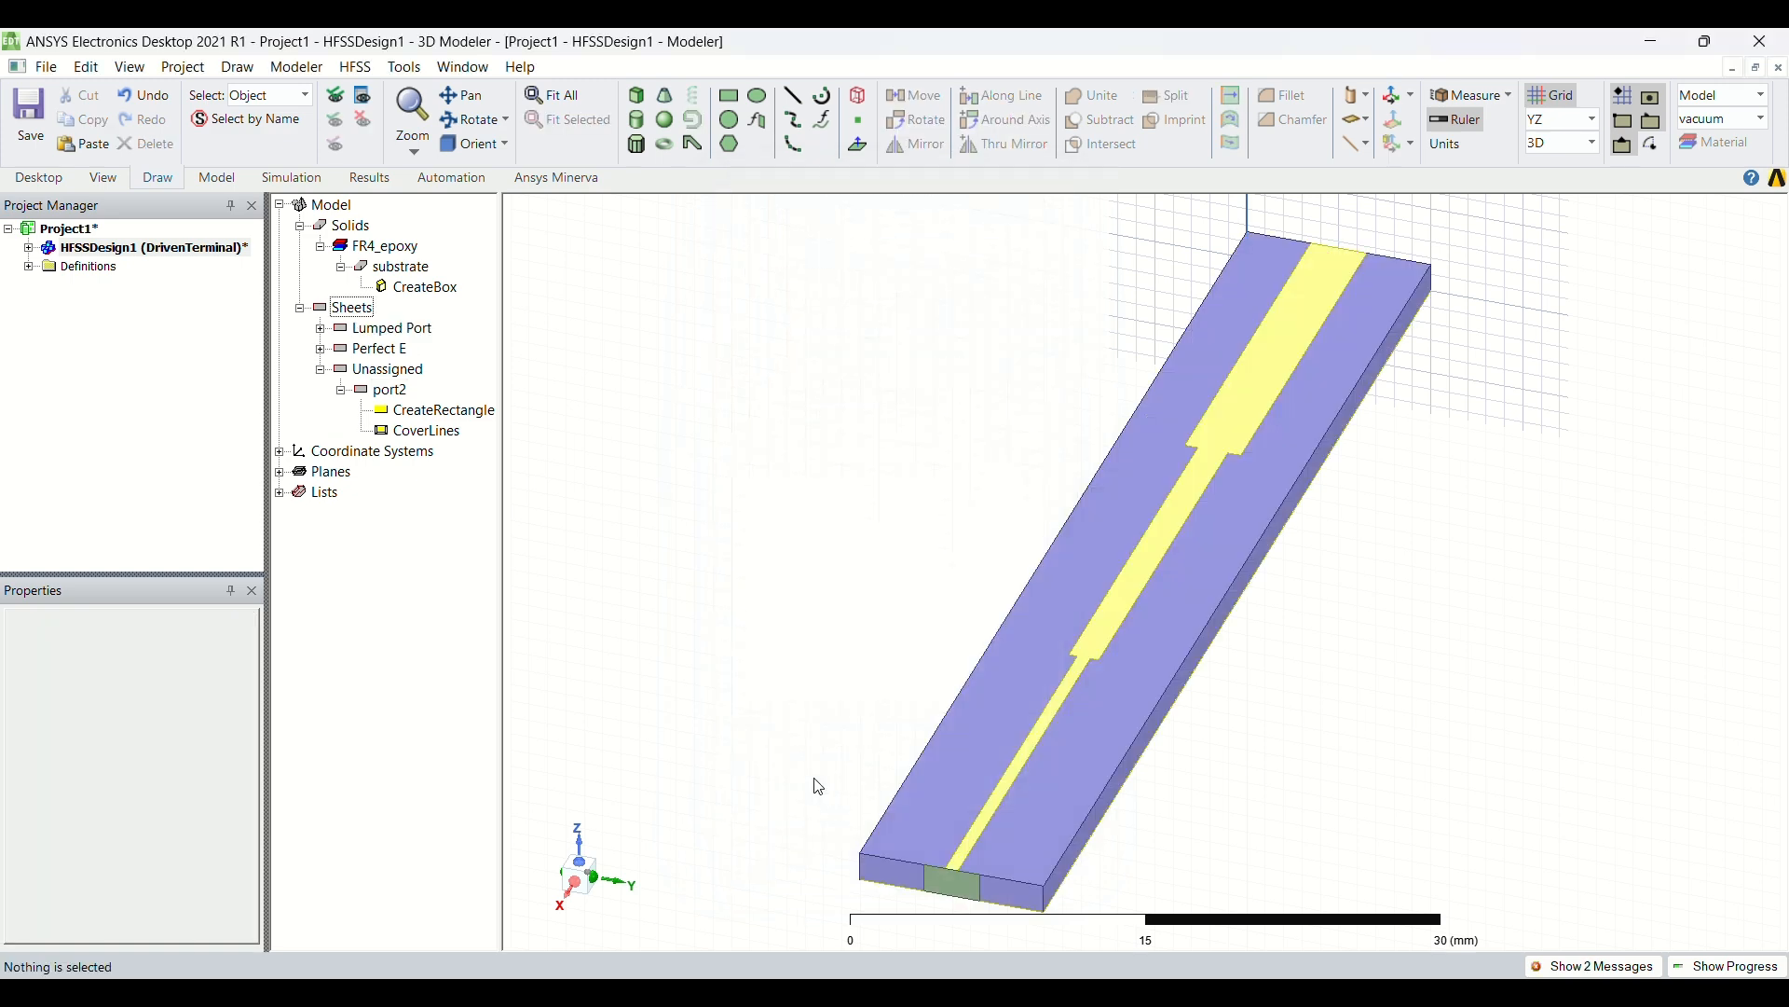
# - Assign lumped port 2 to the port2 sheet, with gnd as reference conductor and terminals named after the port object
pyautogui.click(391, 390)
pyautogui.rightClick(401, 396)
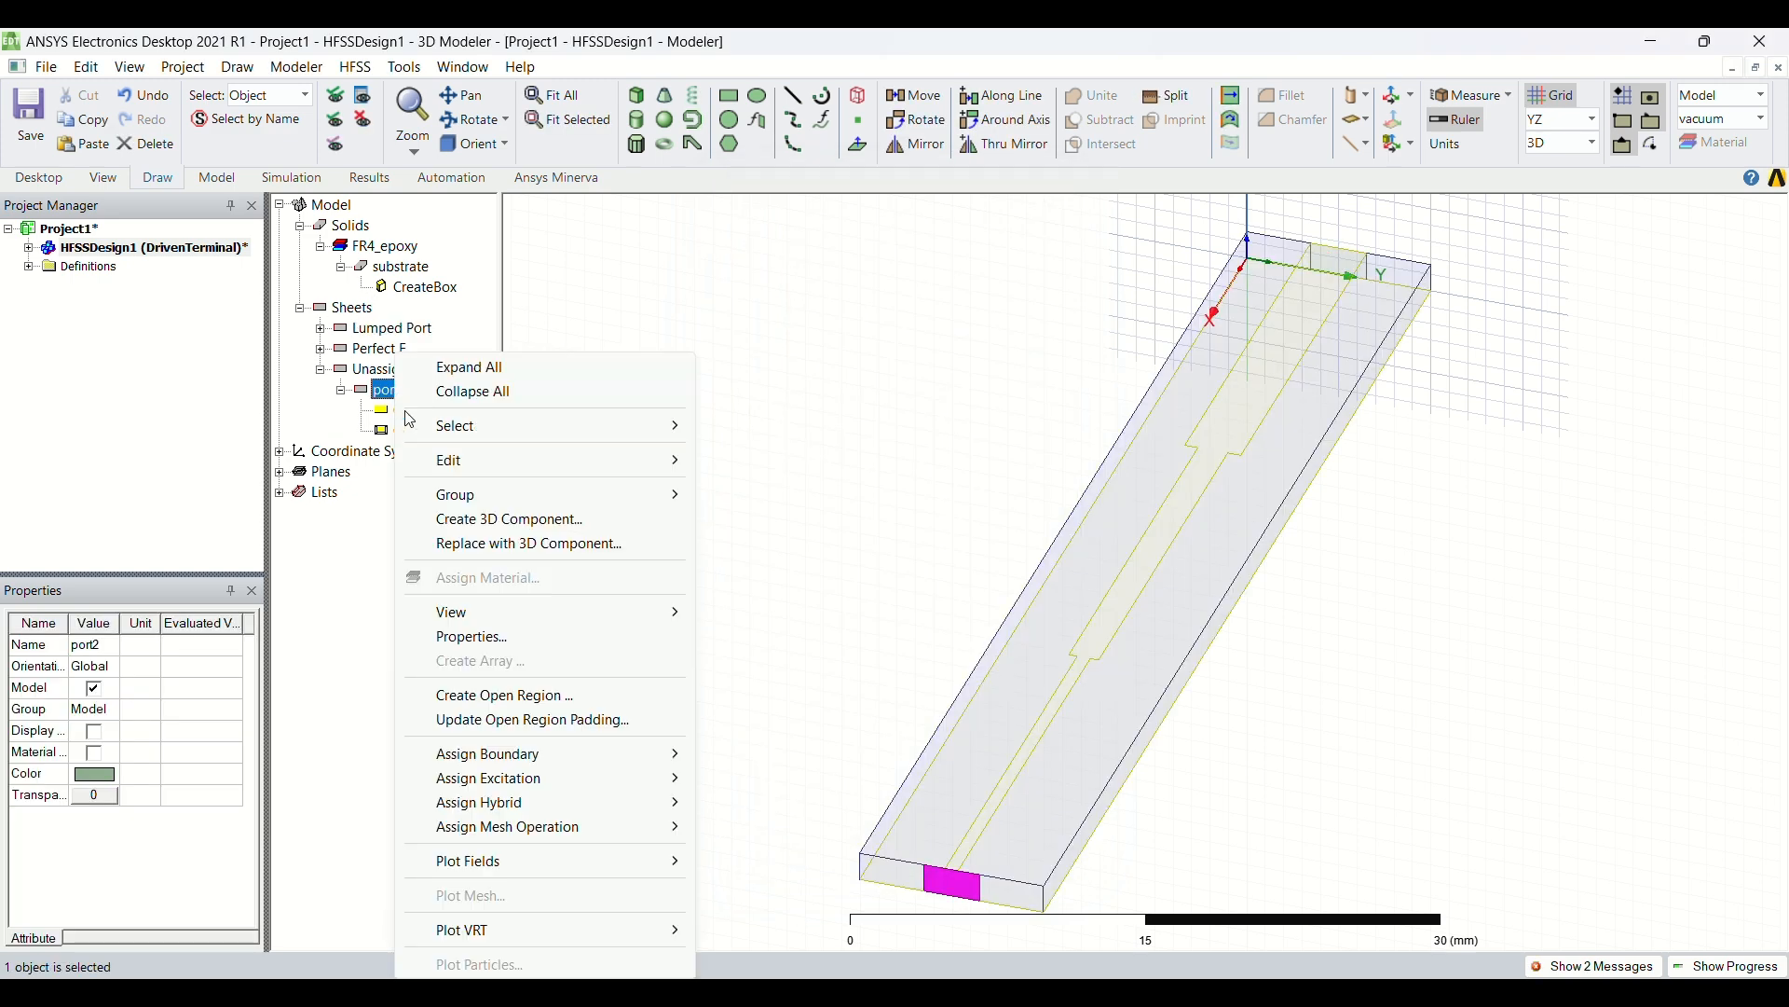
pyautogui.moveTo(593, 779)
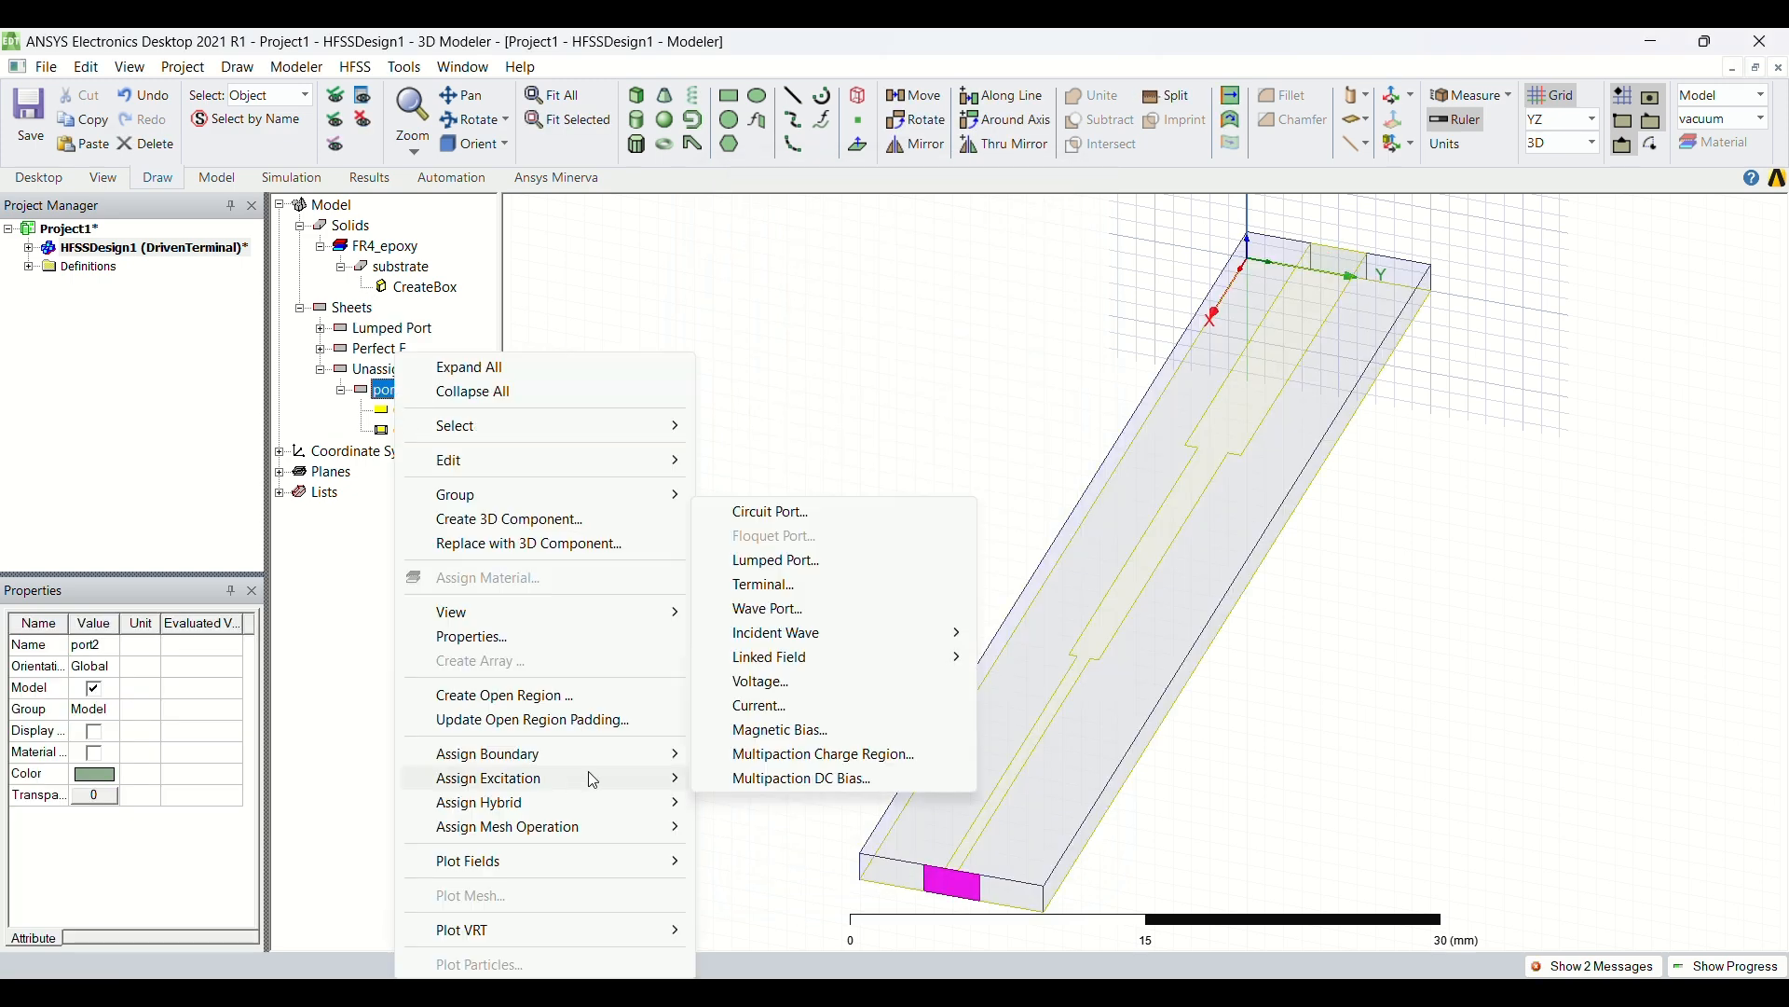
pyautogui.click(863, 559)
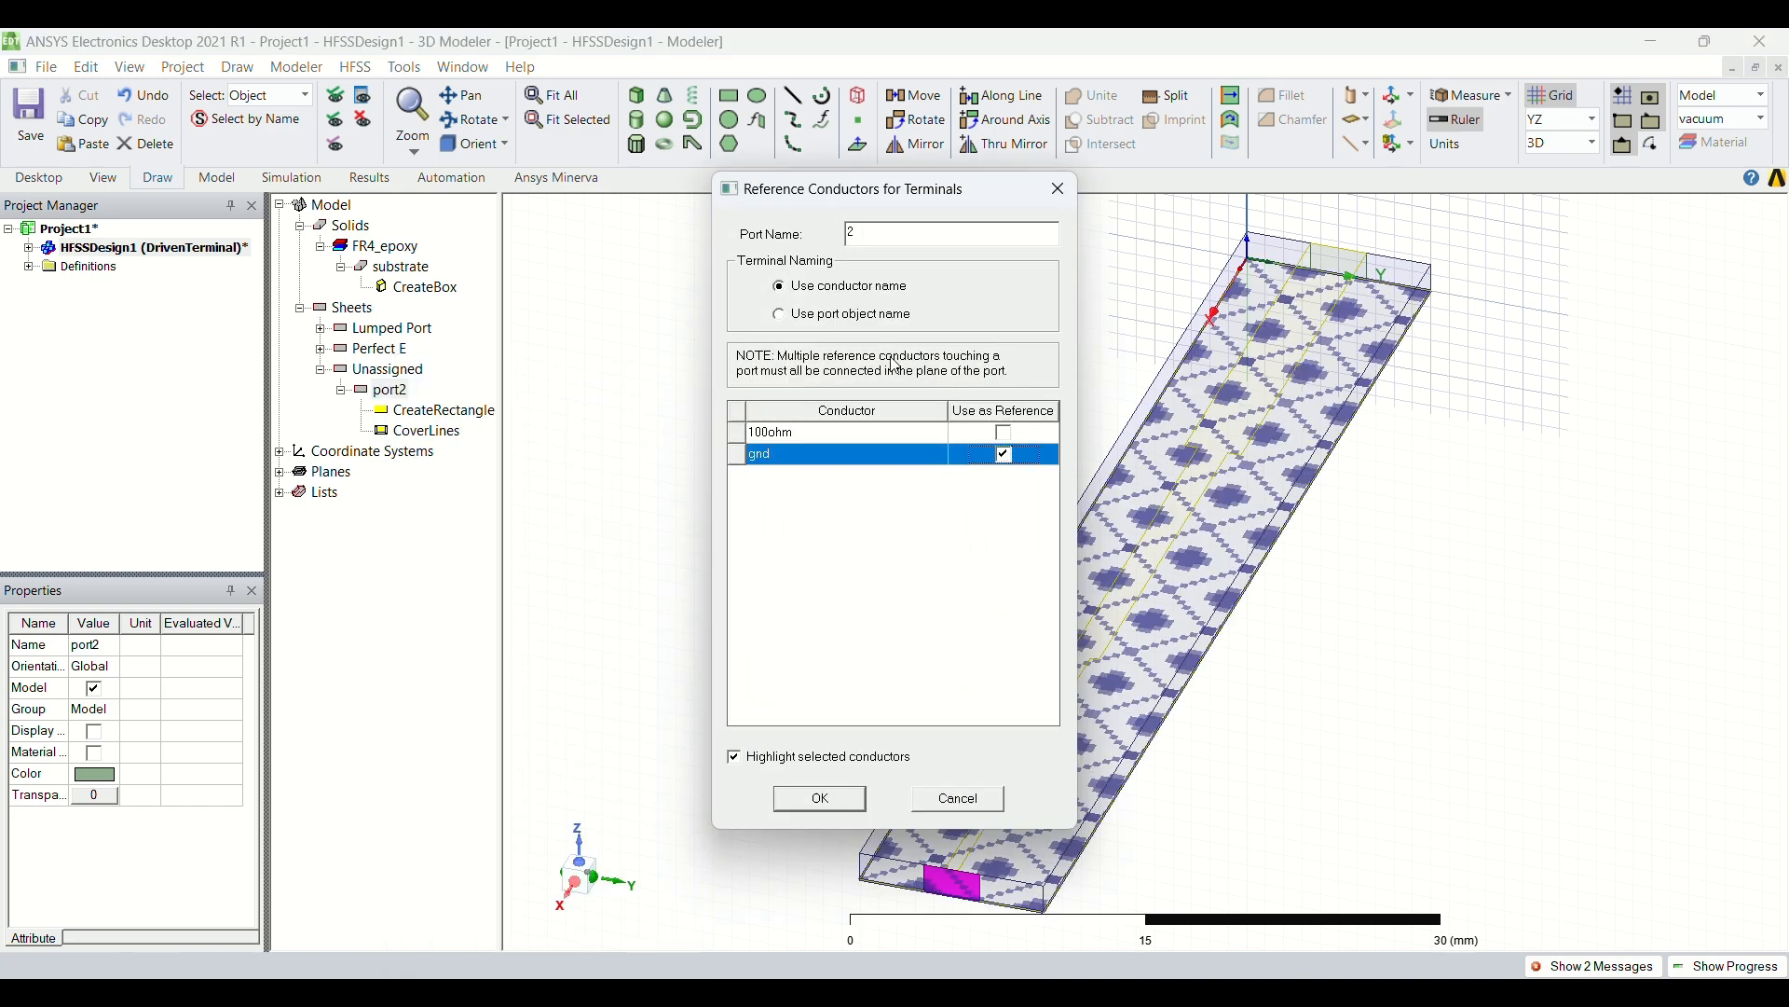
pyautogui.click(860, 315)
pyautogui.click(826, 809)
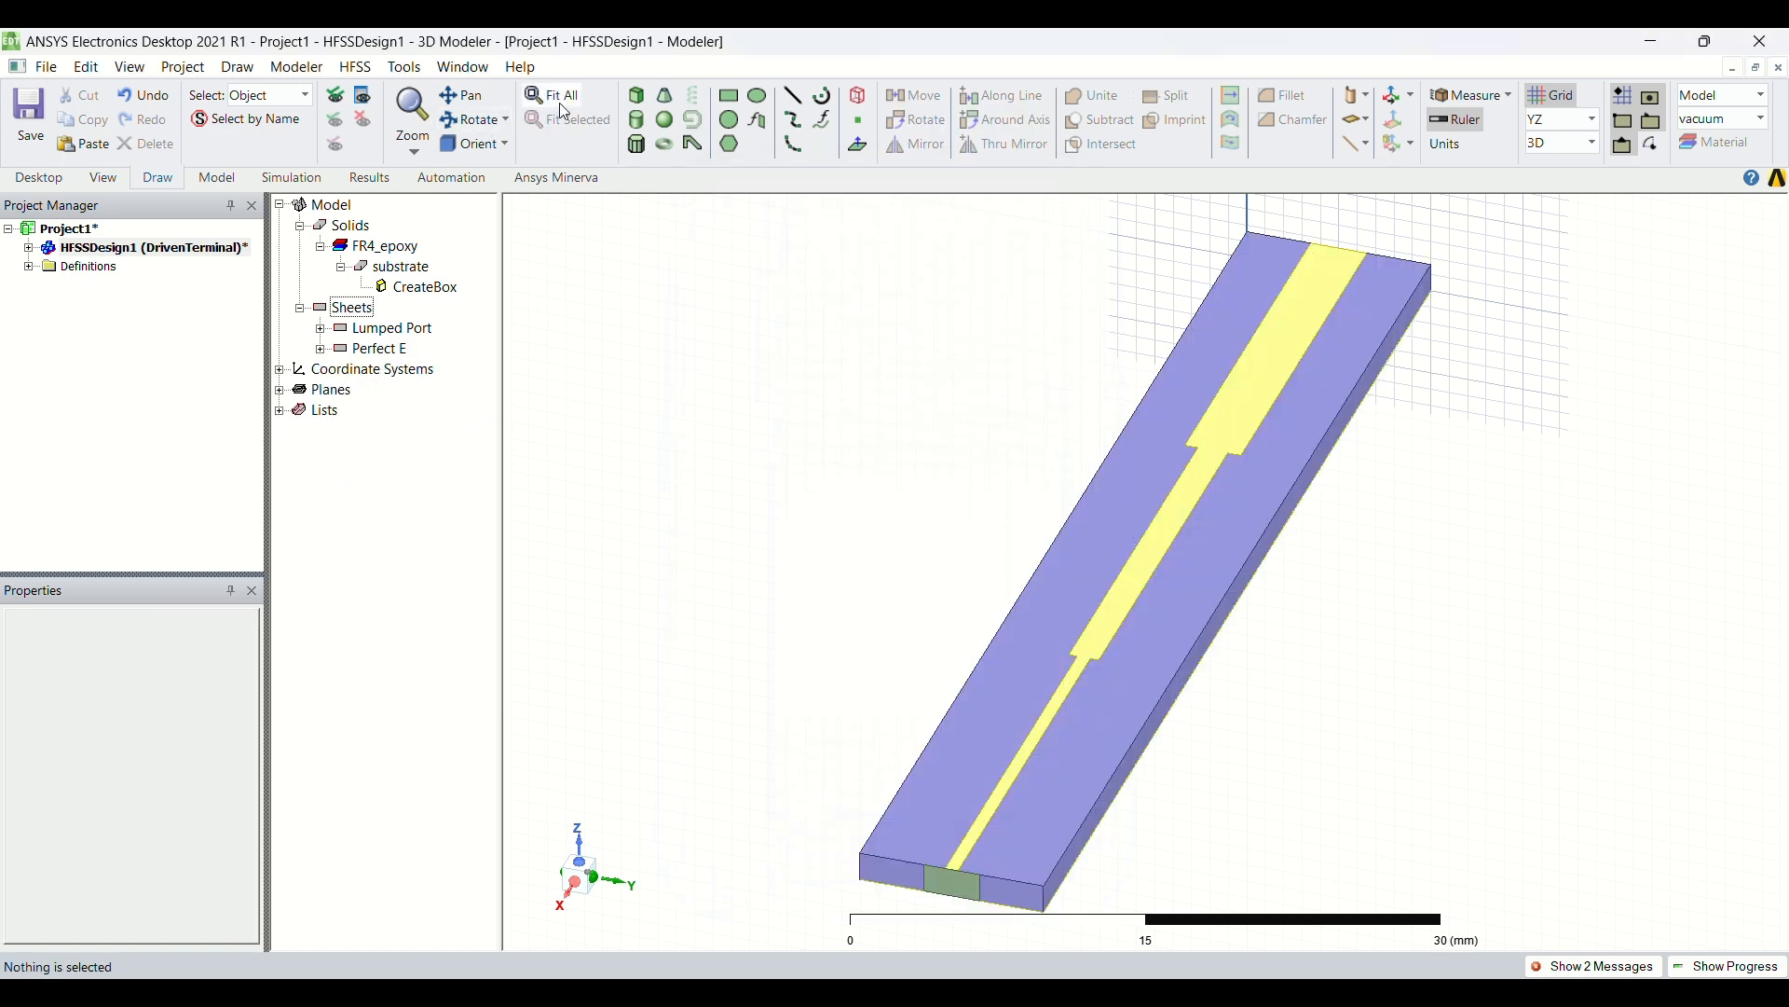
# - Draw a vacuum box of about 13 × 2 × 9 mm in the empty space beside the substrate
pyautogui.click(640, 98)
pyautogui.click(713, 289)
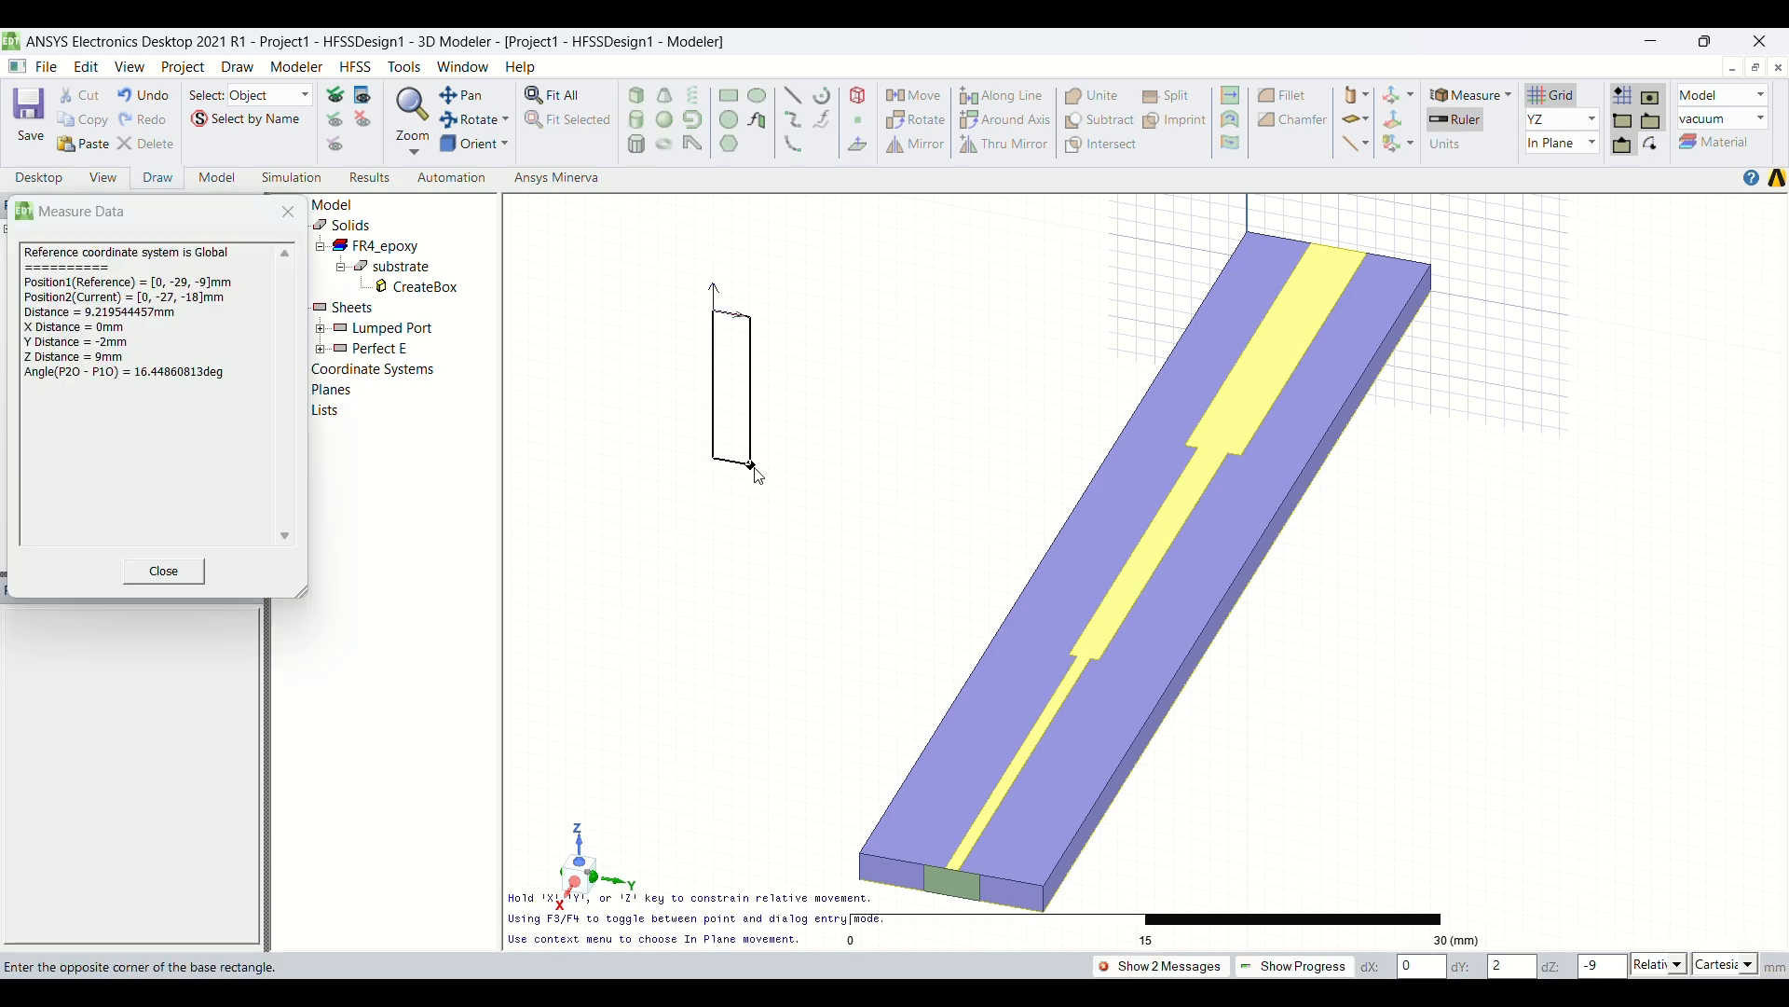
pyautogui.click(746, 472)
pyautogui.click(650, 566)
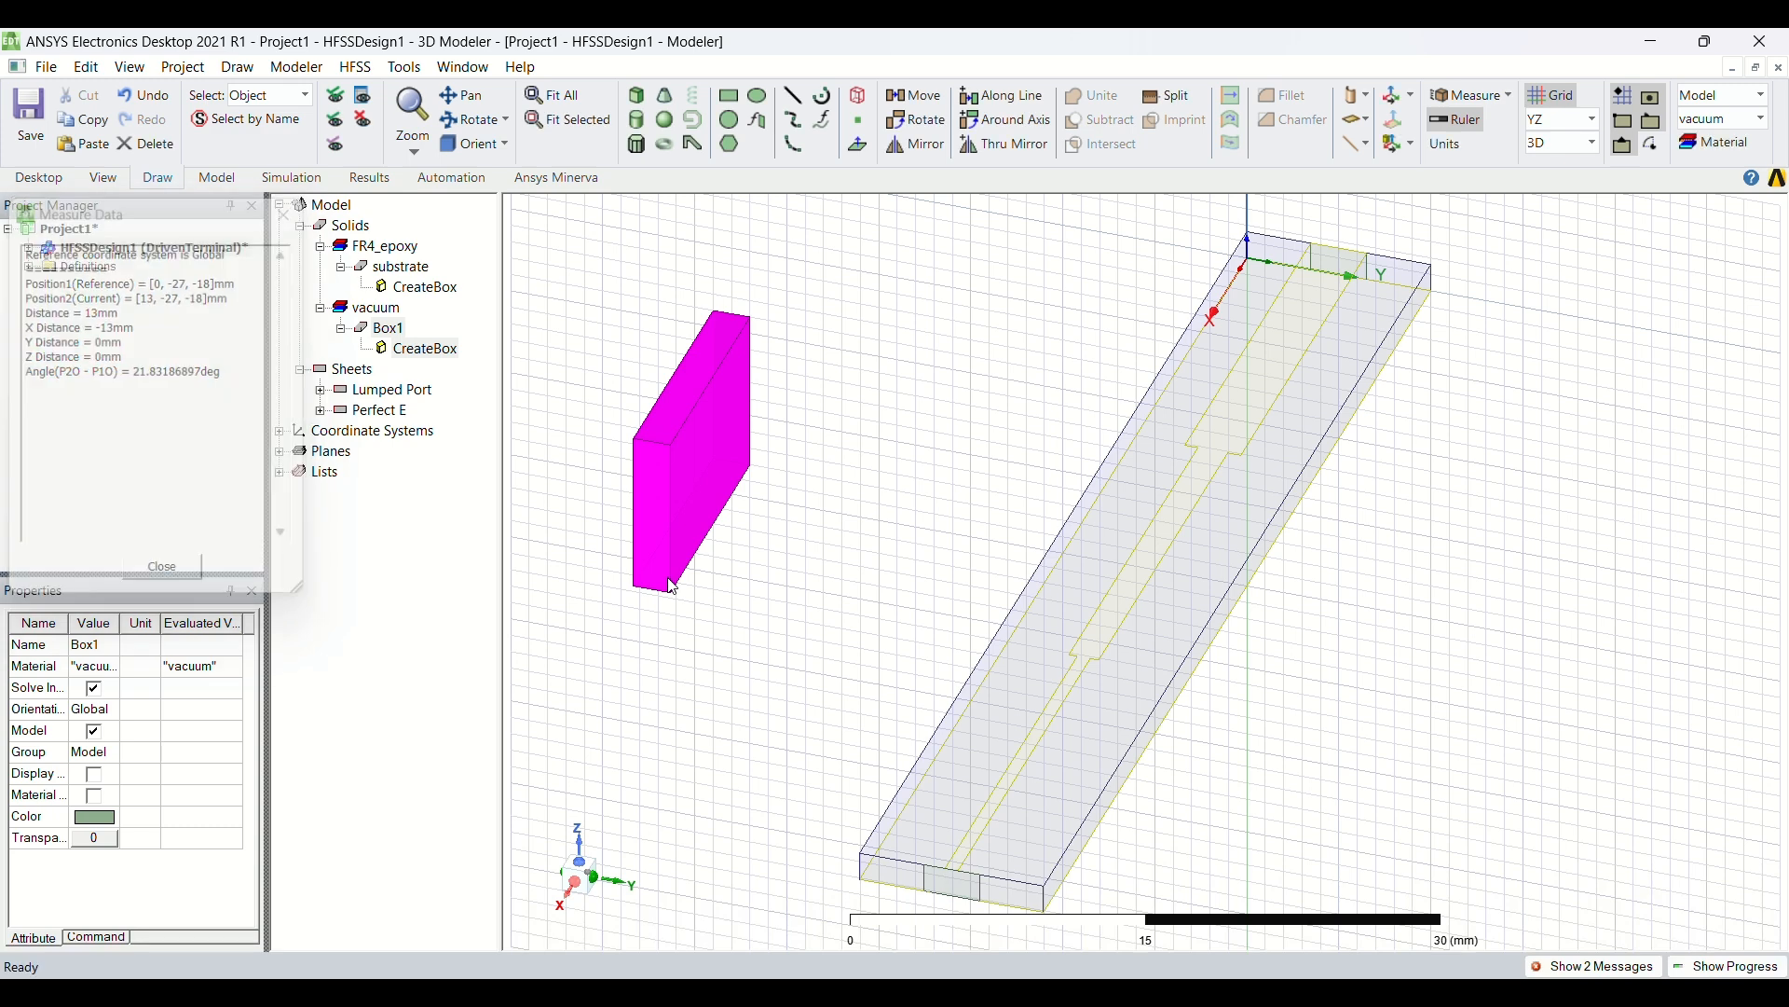
# - Rename the new vacuum box radiation_box and set its transparency to 0.95
pyautogui.doubleClick(389, 328)
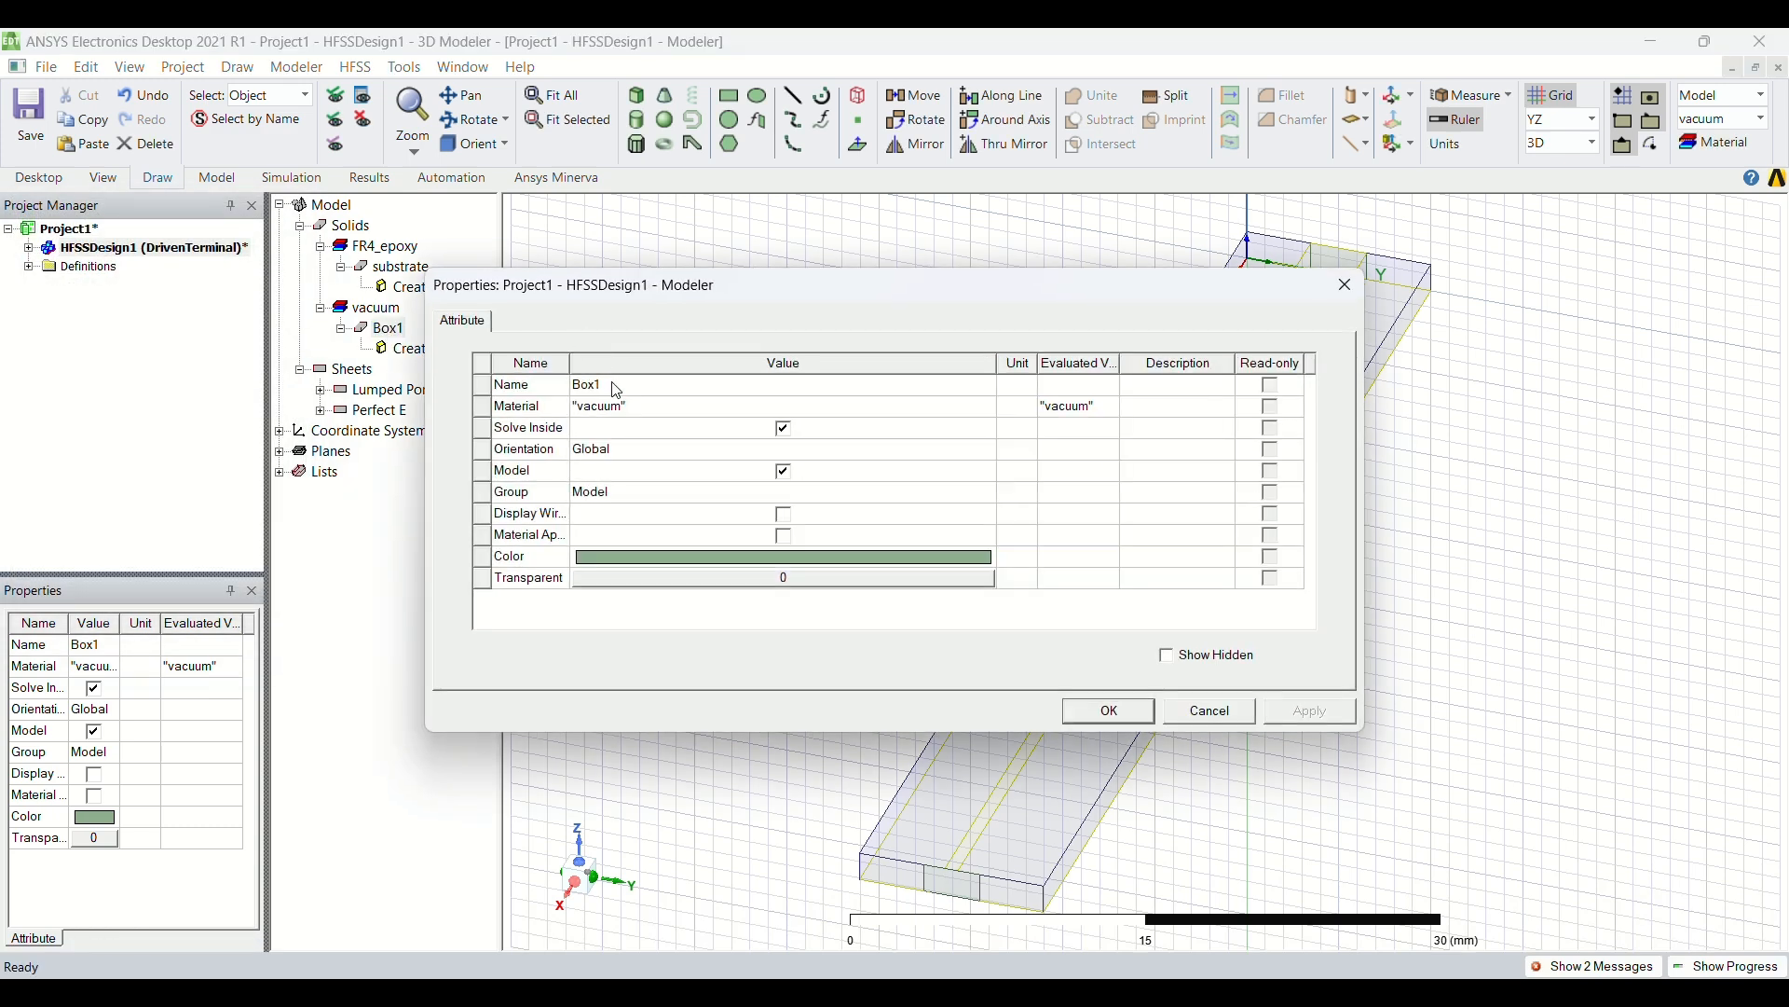
pyautogui.click(616, 389)
pyautogui.click(617, 387)
pyautogui.write('radi')
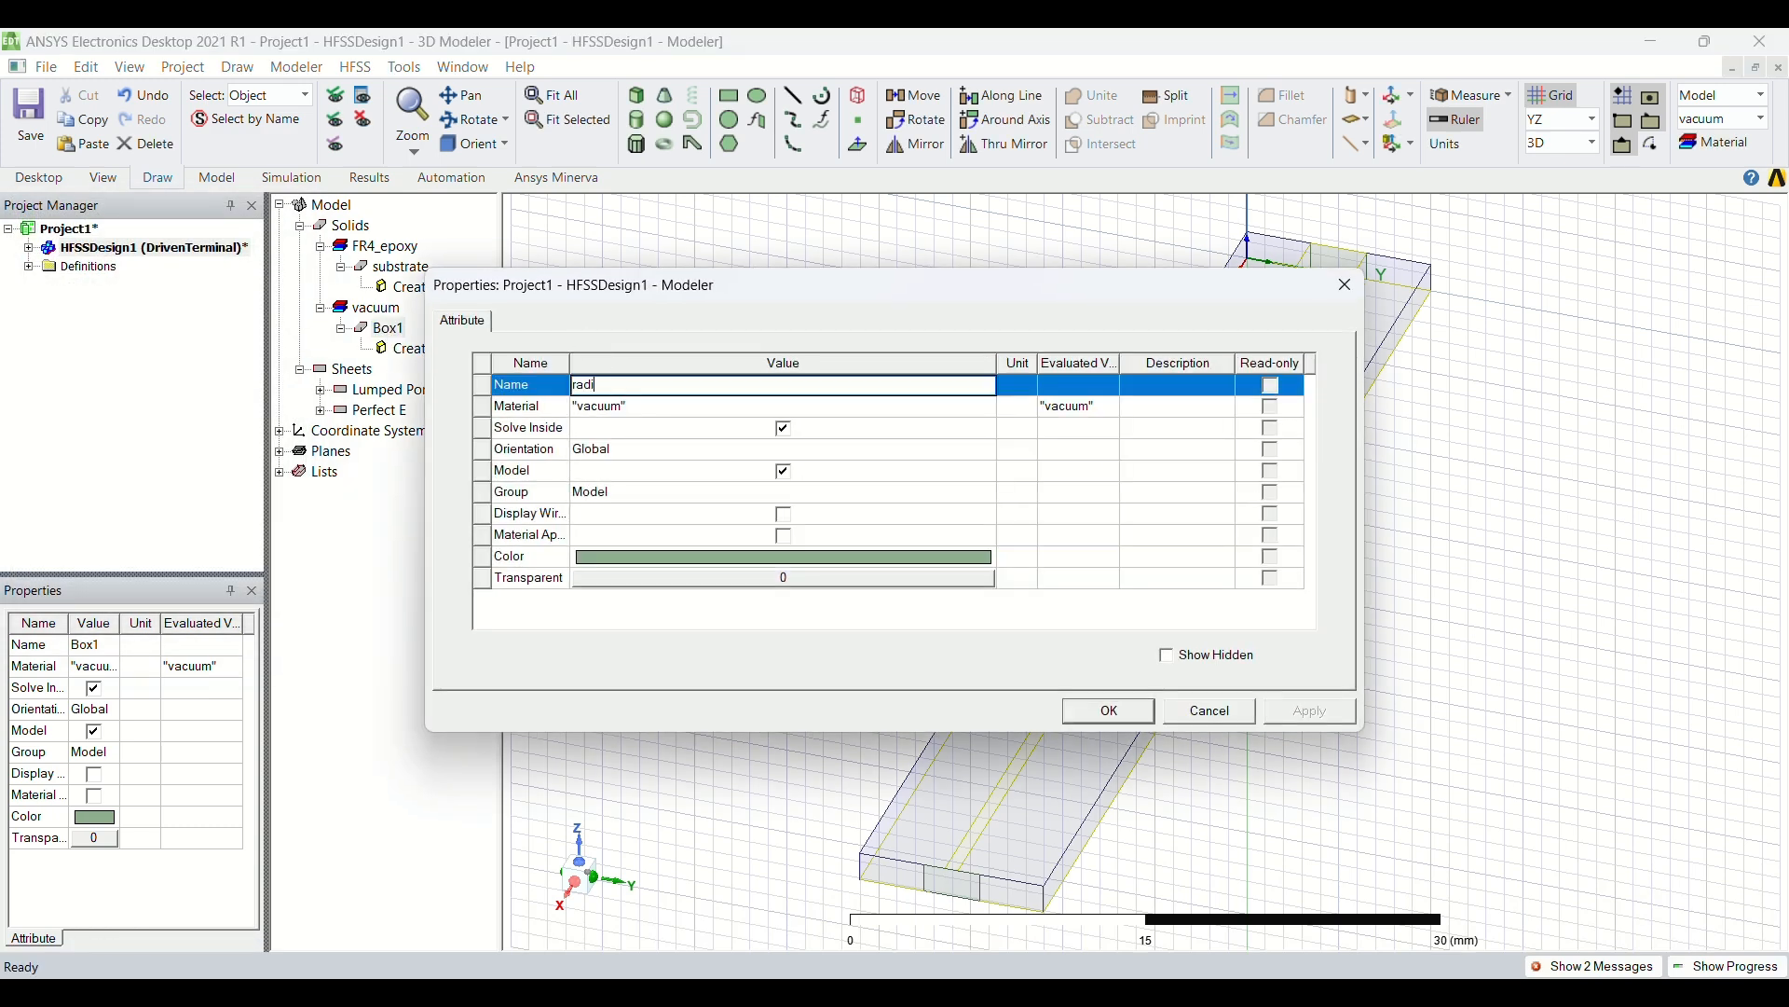
pyautogui.write('ation_box')
pyautogui.click(727, 579)
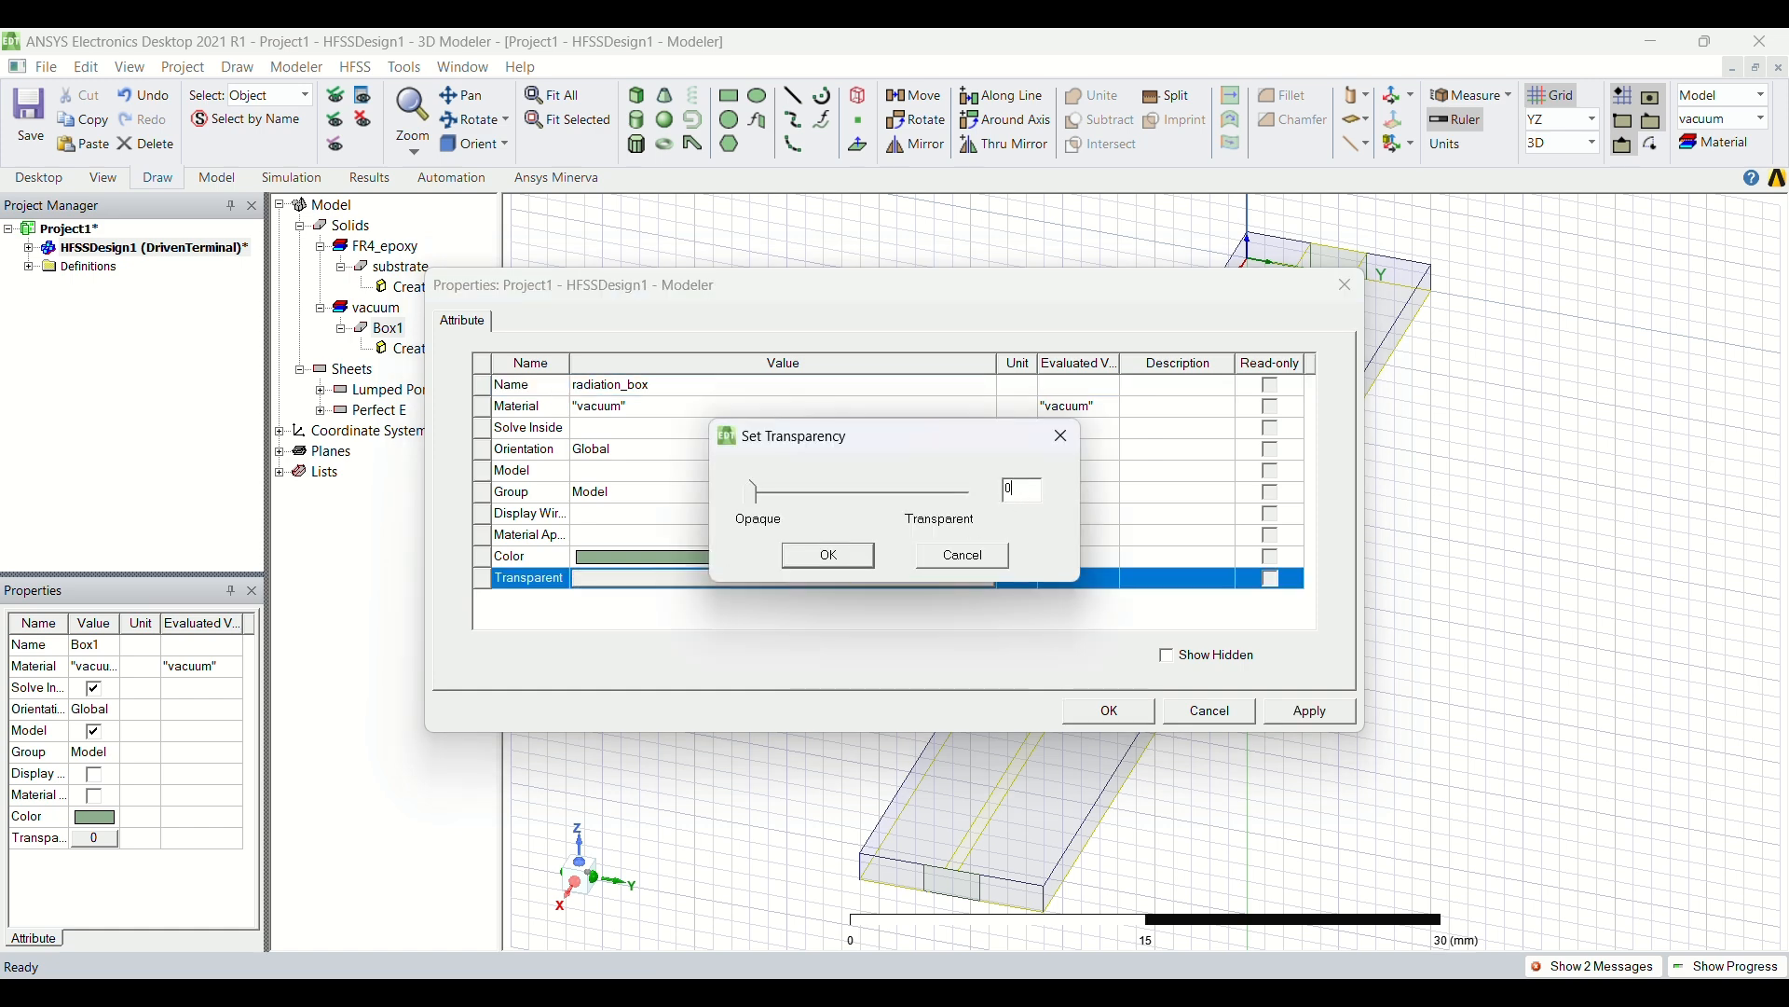
pyautogui.write('95')
pyautogui.press('Return')
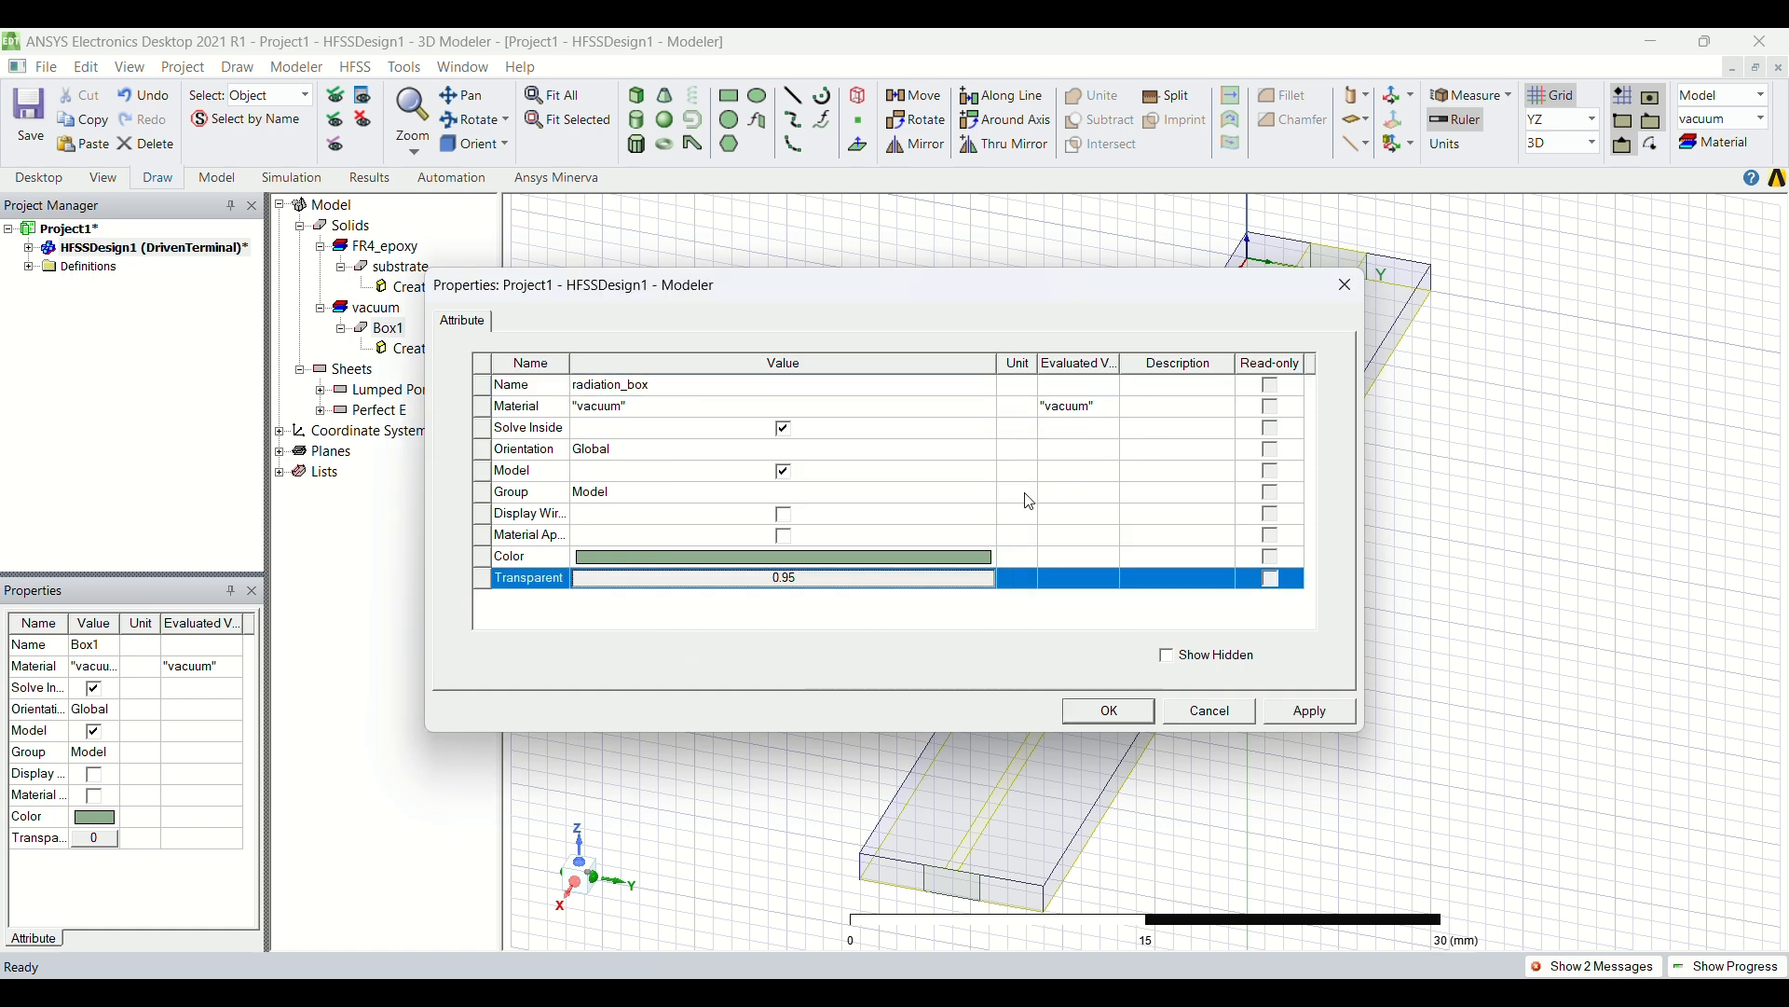
pyautogui.click(1310, 711)
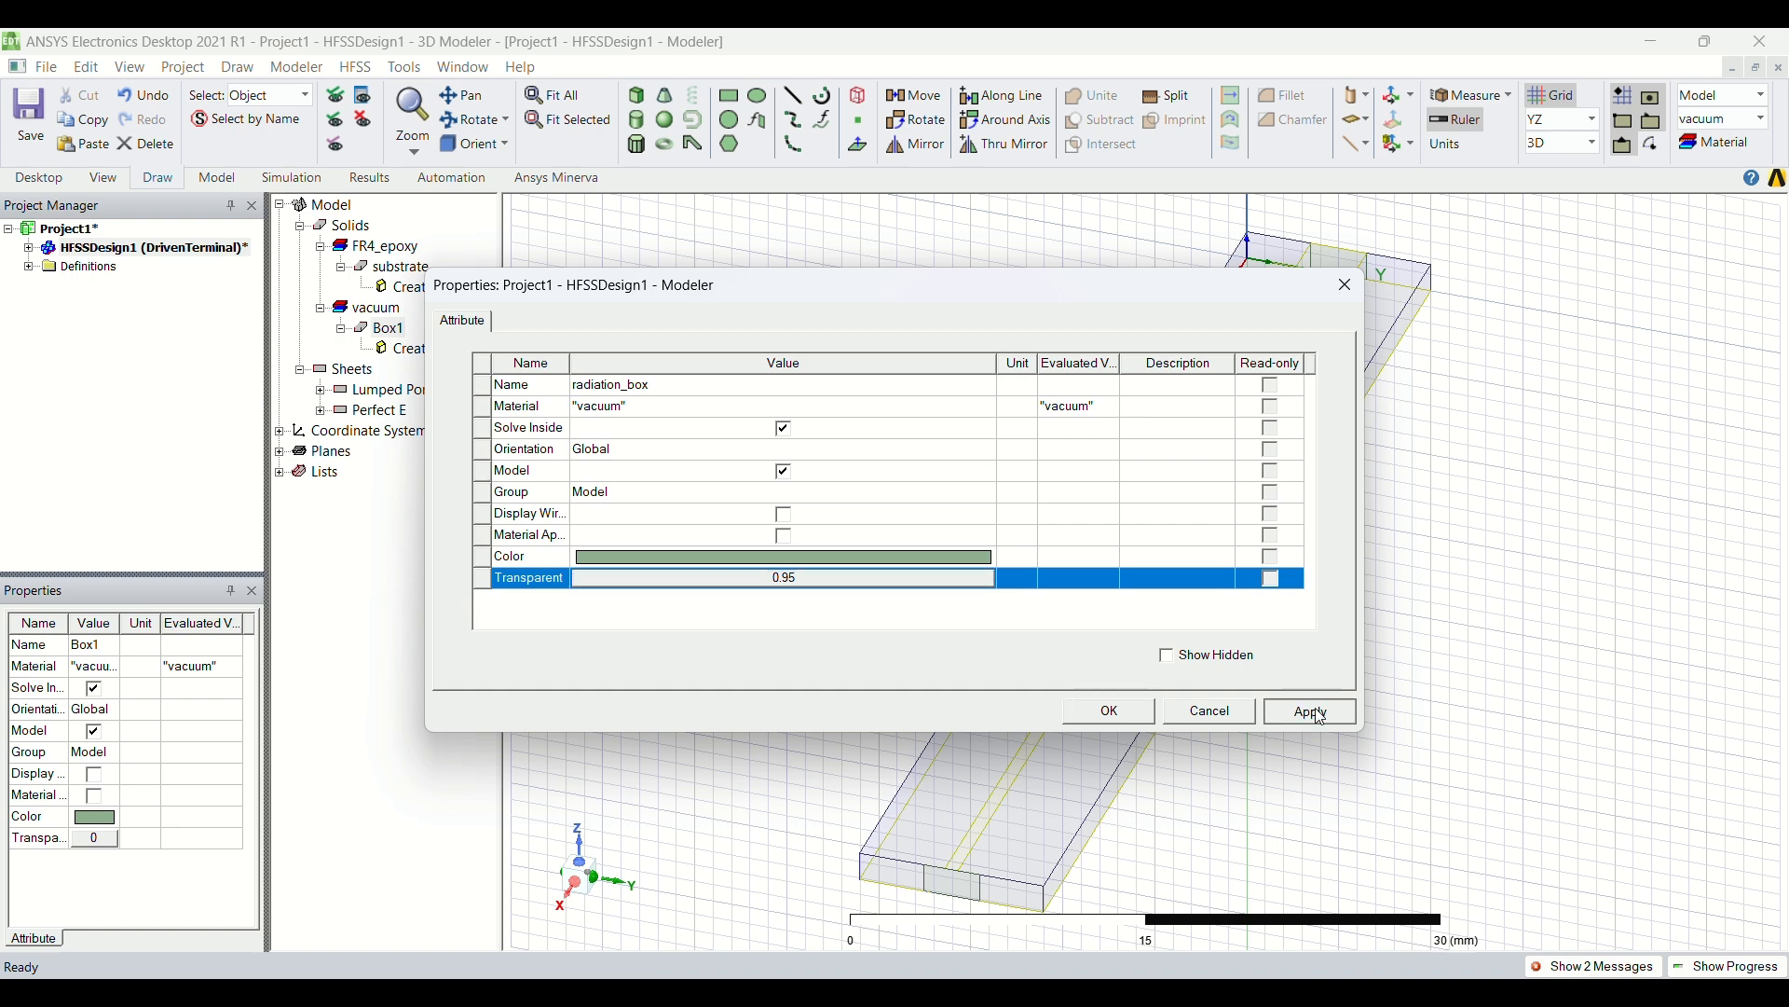
pyautogui.click(1144, 713)
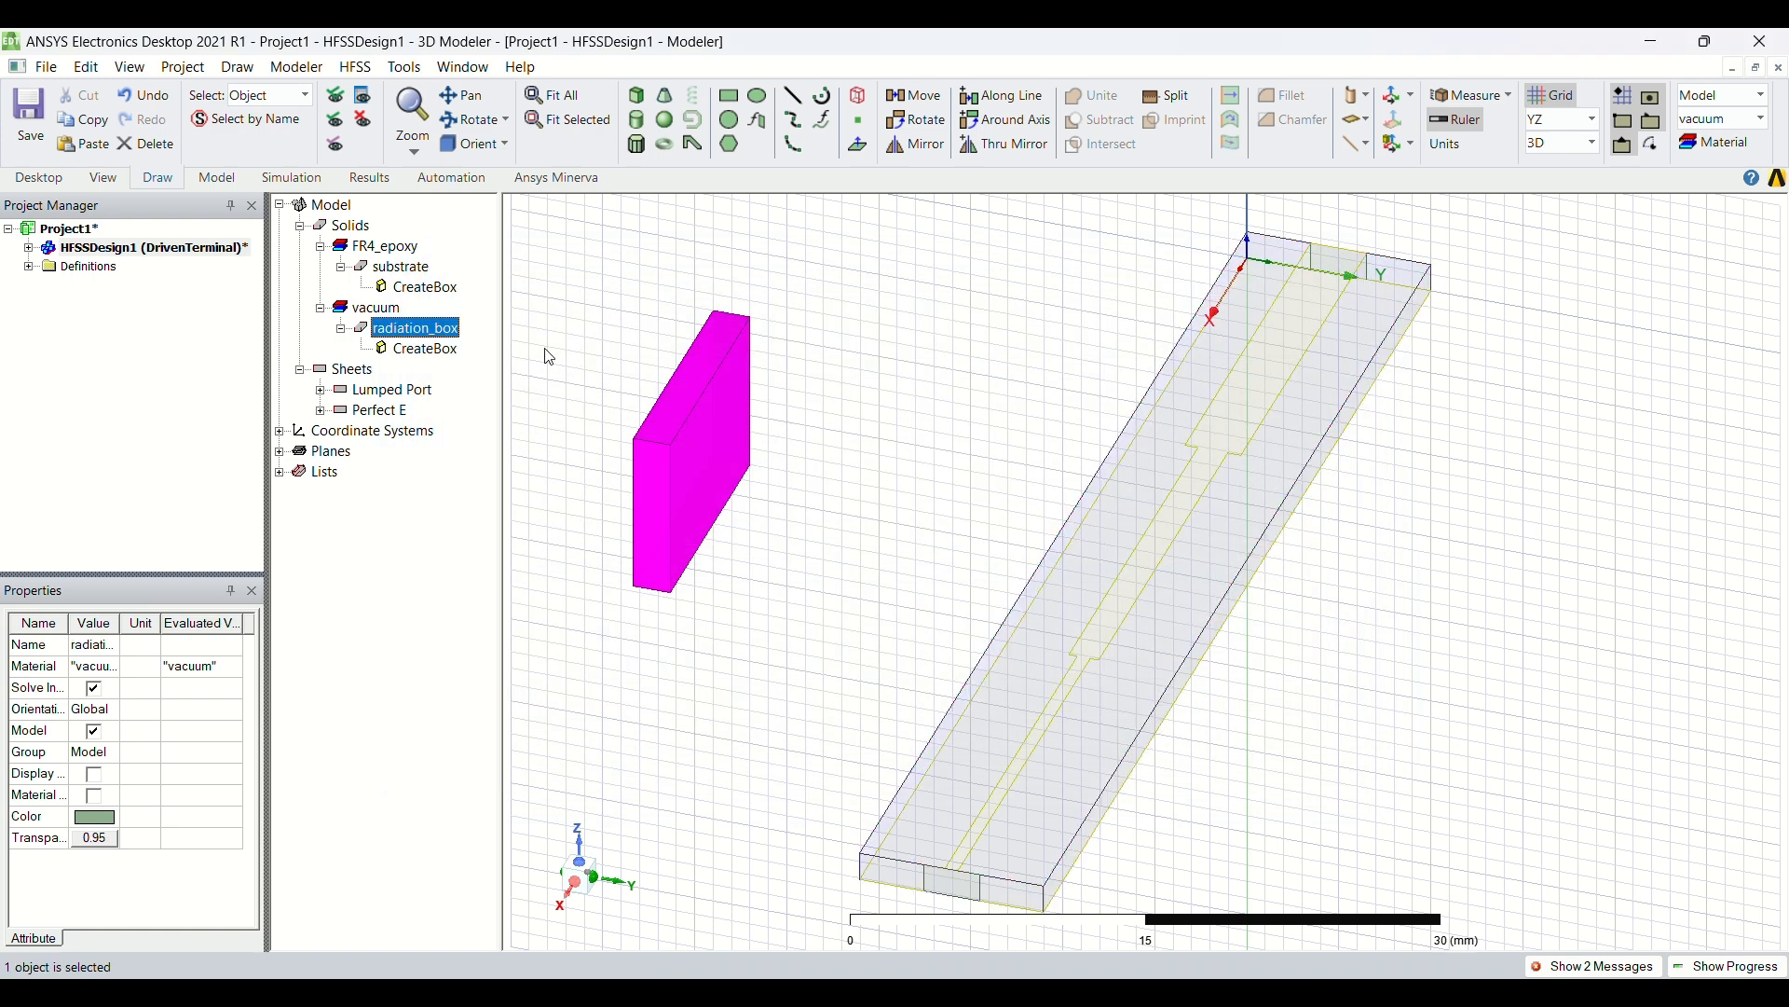
# - Set the position of radiation_box to -10, -10, -10 mm
pyautogui.click(447, 356)
pyautogui.doubleClick(447, 356)
pyautogui.click(693, 430)
pyautogui.click(693, 431)
pyautogui.press('BackSpace')
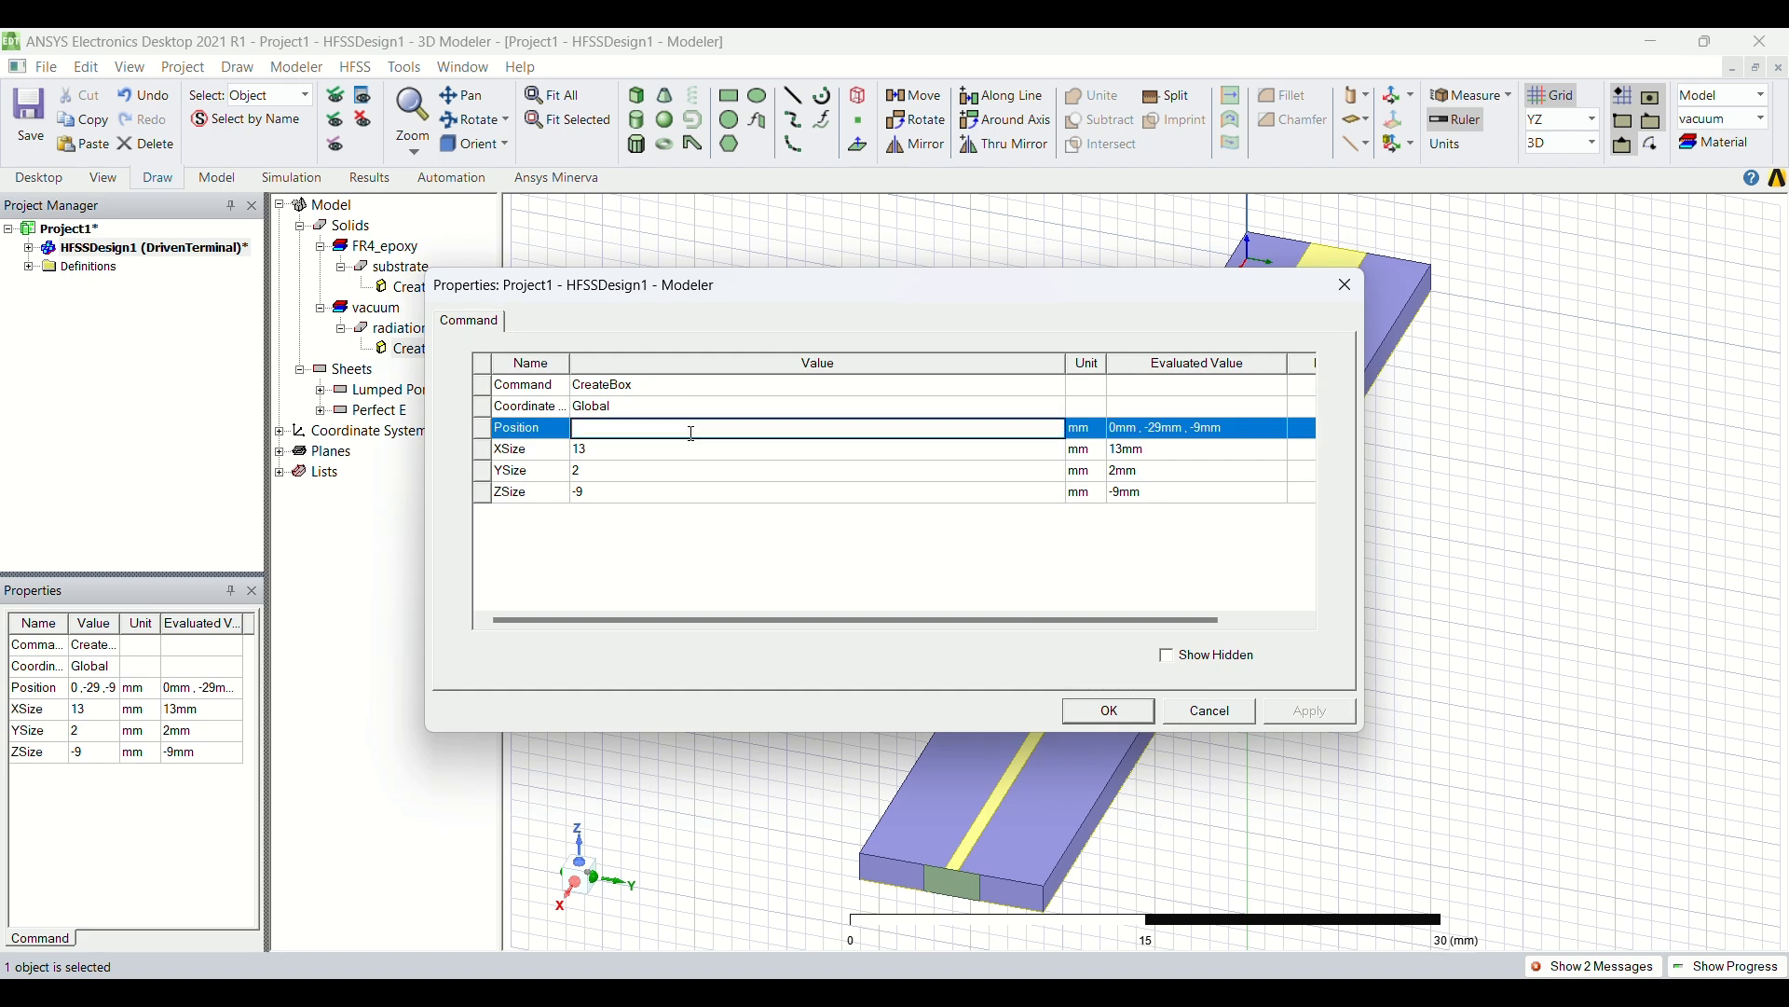
pyautogui.write('-10 ,-10 ,-10')
# - Size radiation_box to 87 mm in X, 30 mm in Y and 31.6 mm in Z
pyautogui.click(694, 442)
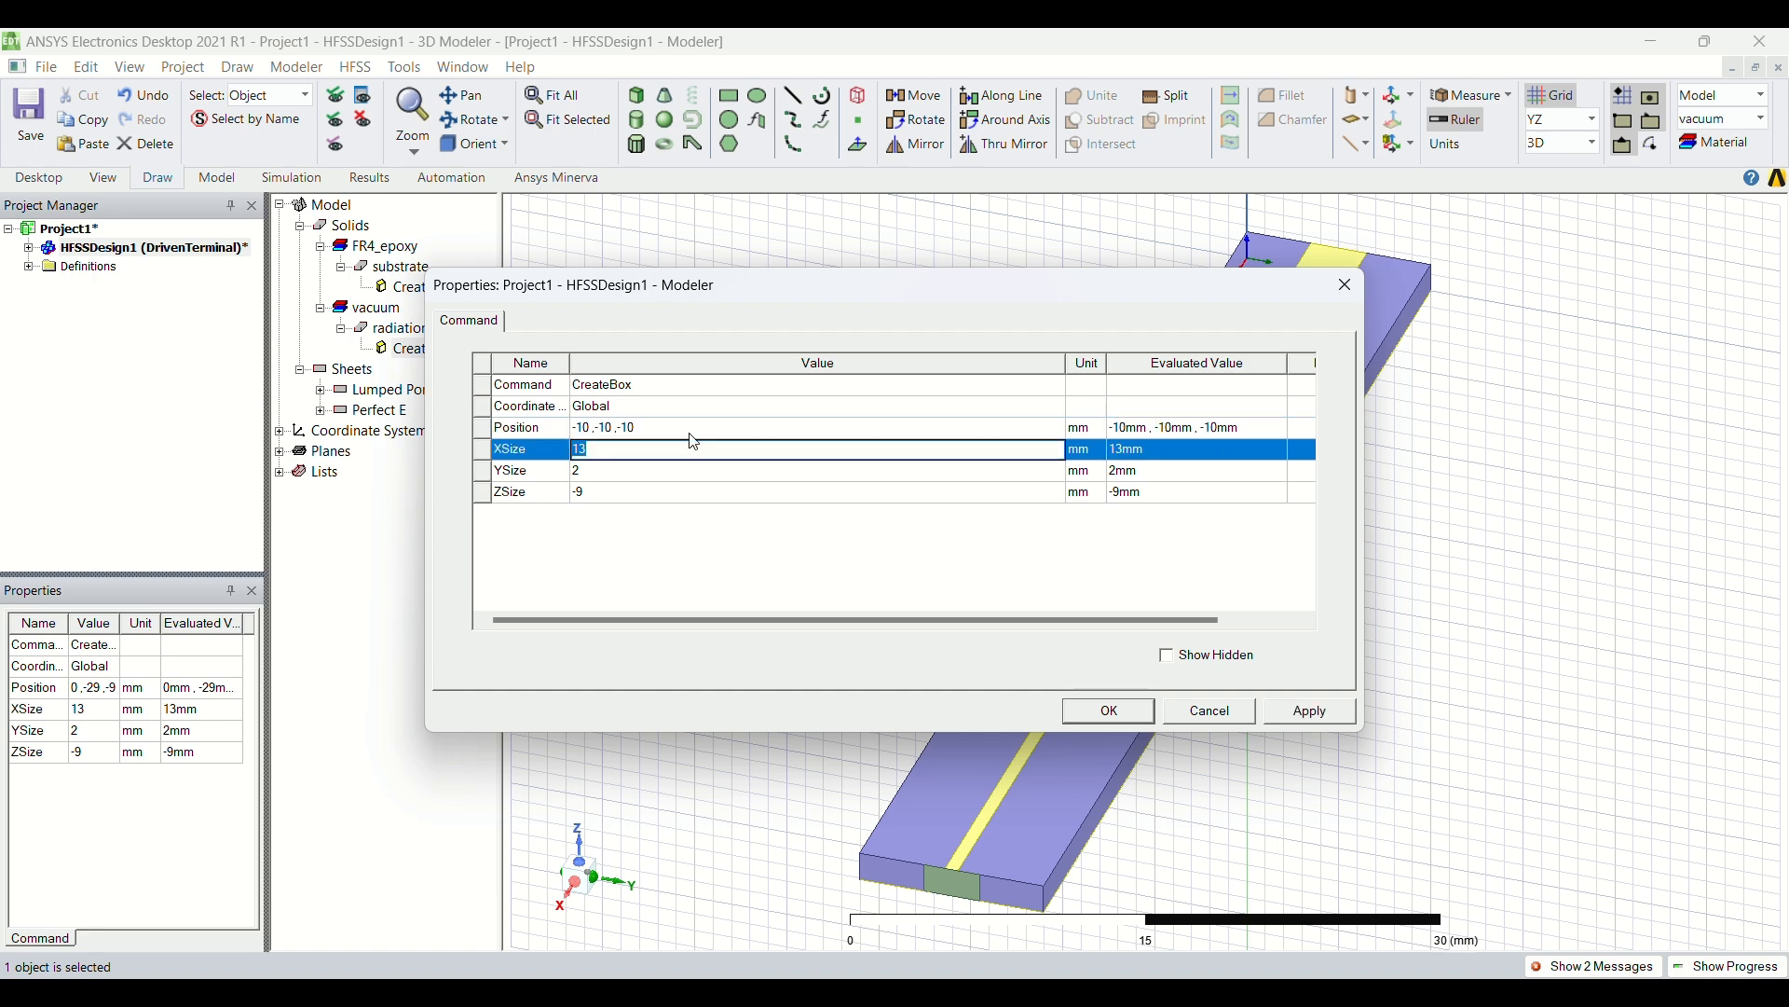
pyautogui.press('BackSpace')
pyautogui.write('87')
pyautogui.press('Tab')
pyautogui.press('BackSpace')
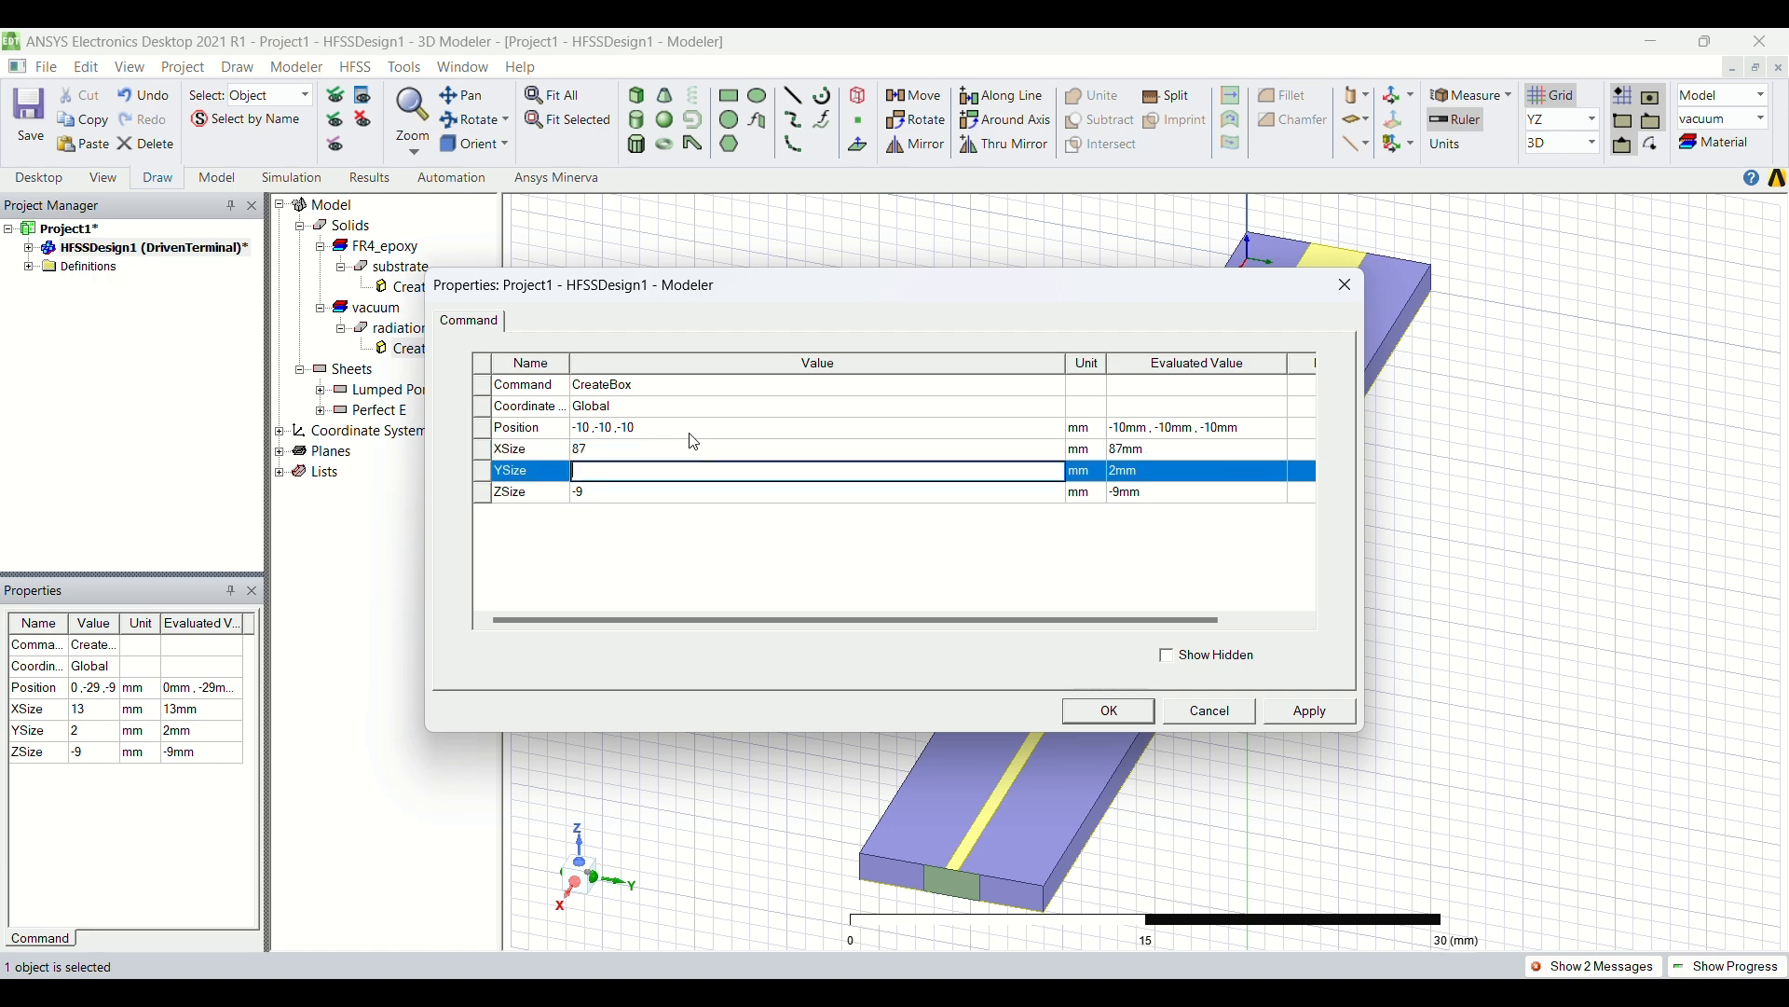
pyautogui.write('30')
pyautogui.press('Tab')
pyautogui.press('BackSpace')
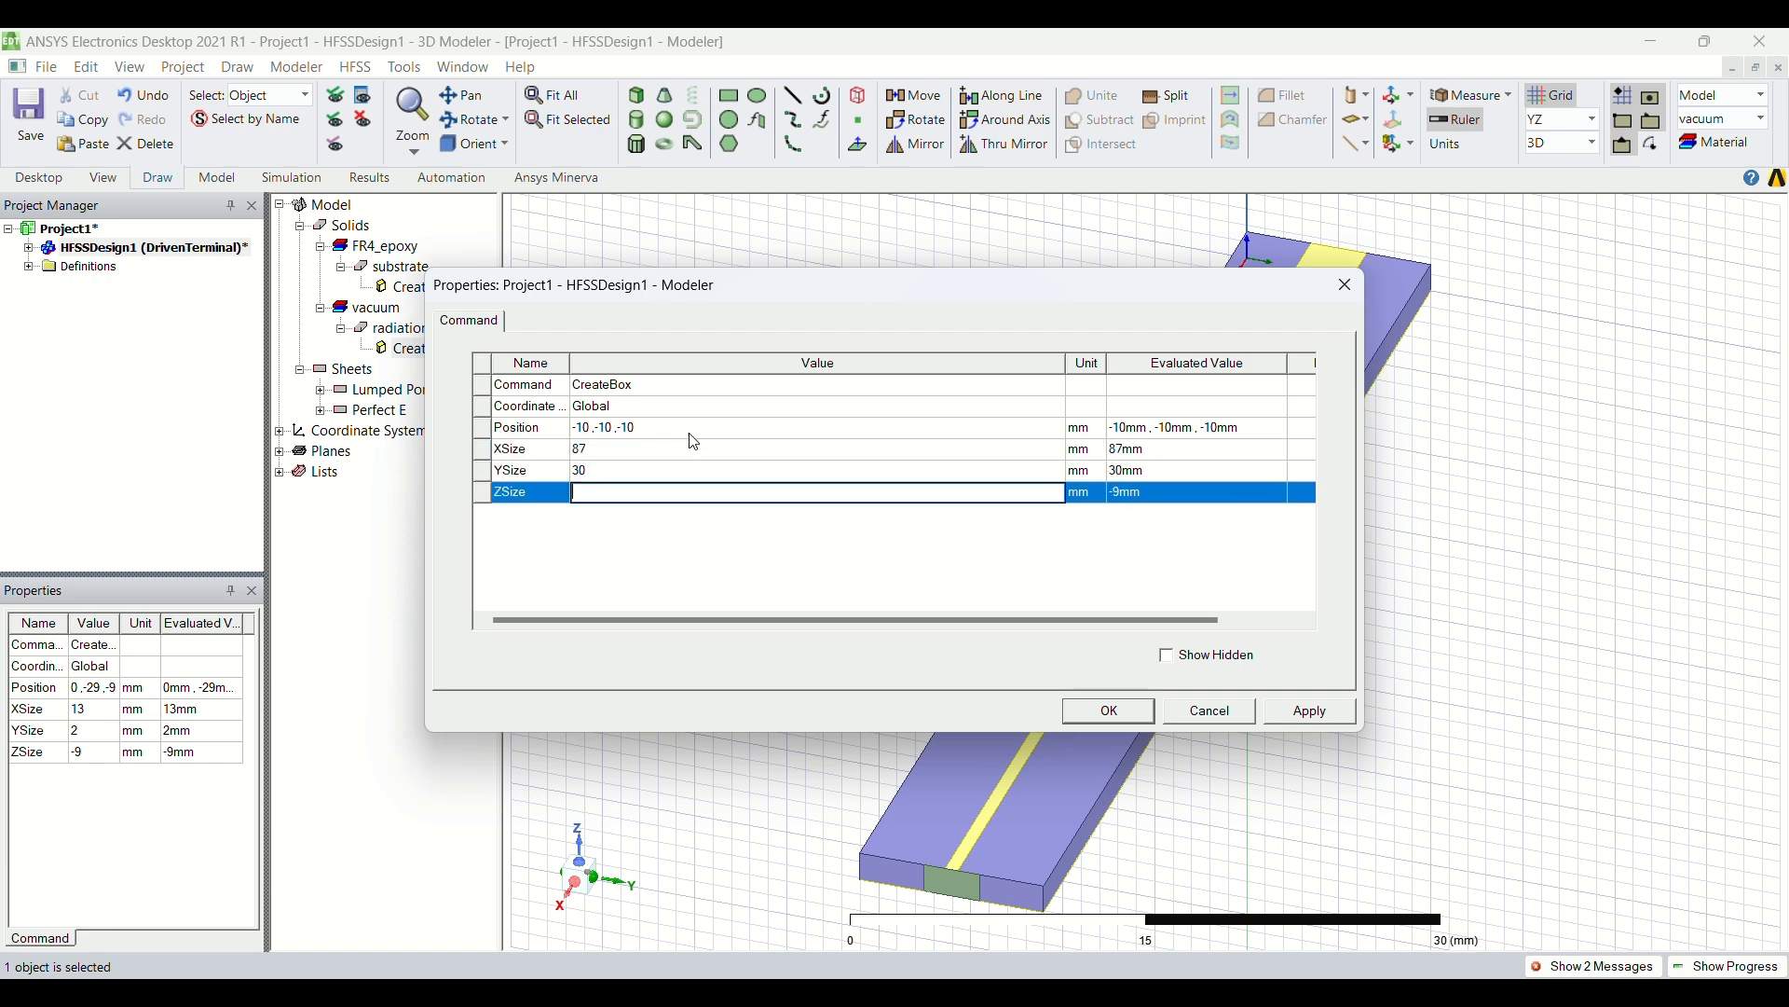
pyautogui.write('31.6')
pyautogui.press('Return')
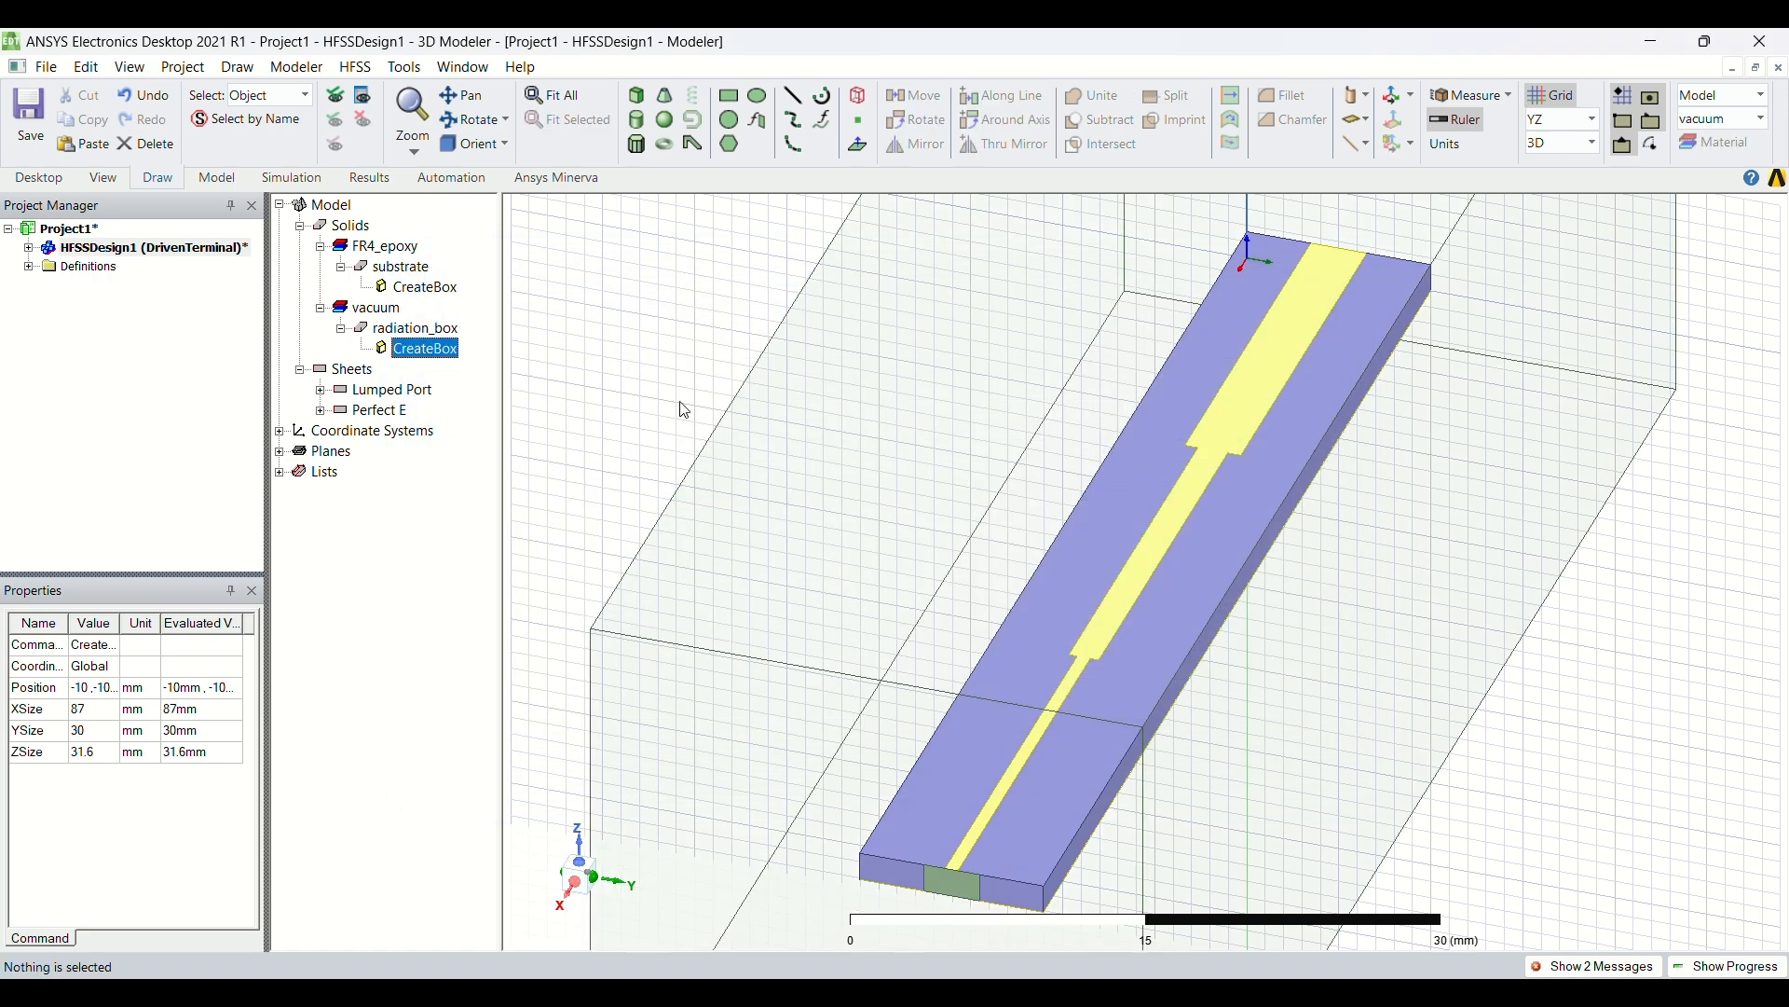
# - Assign a Radiation boundary to radiation_box with the default name
pyautogui.click(554, 95)
pyautogui.click(424, 329)
pyautogui.rightClick(430, 330)
pyautogui.moveTo(658, 738)
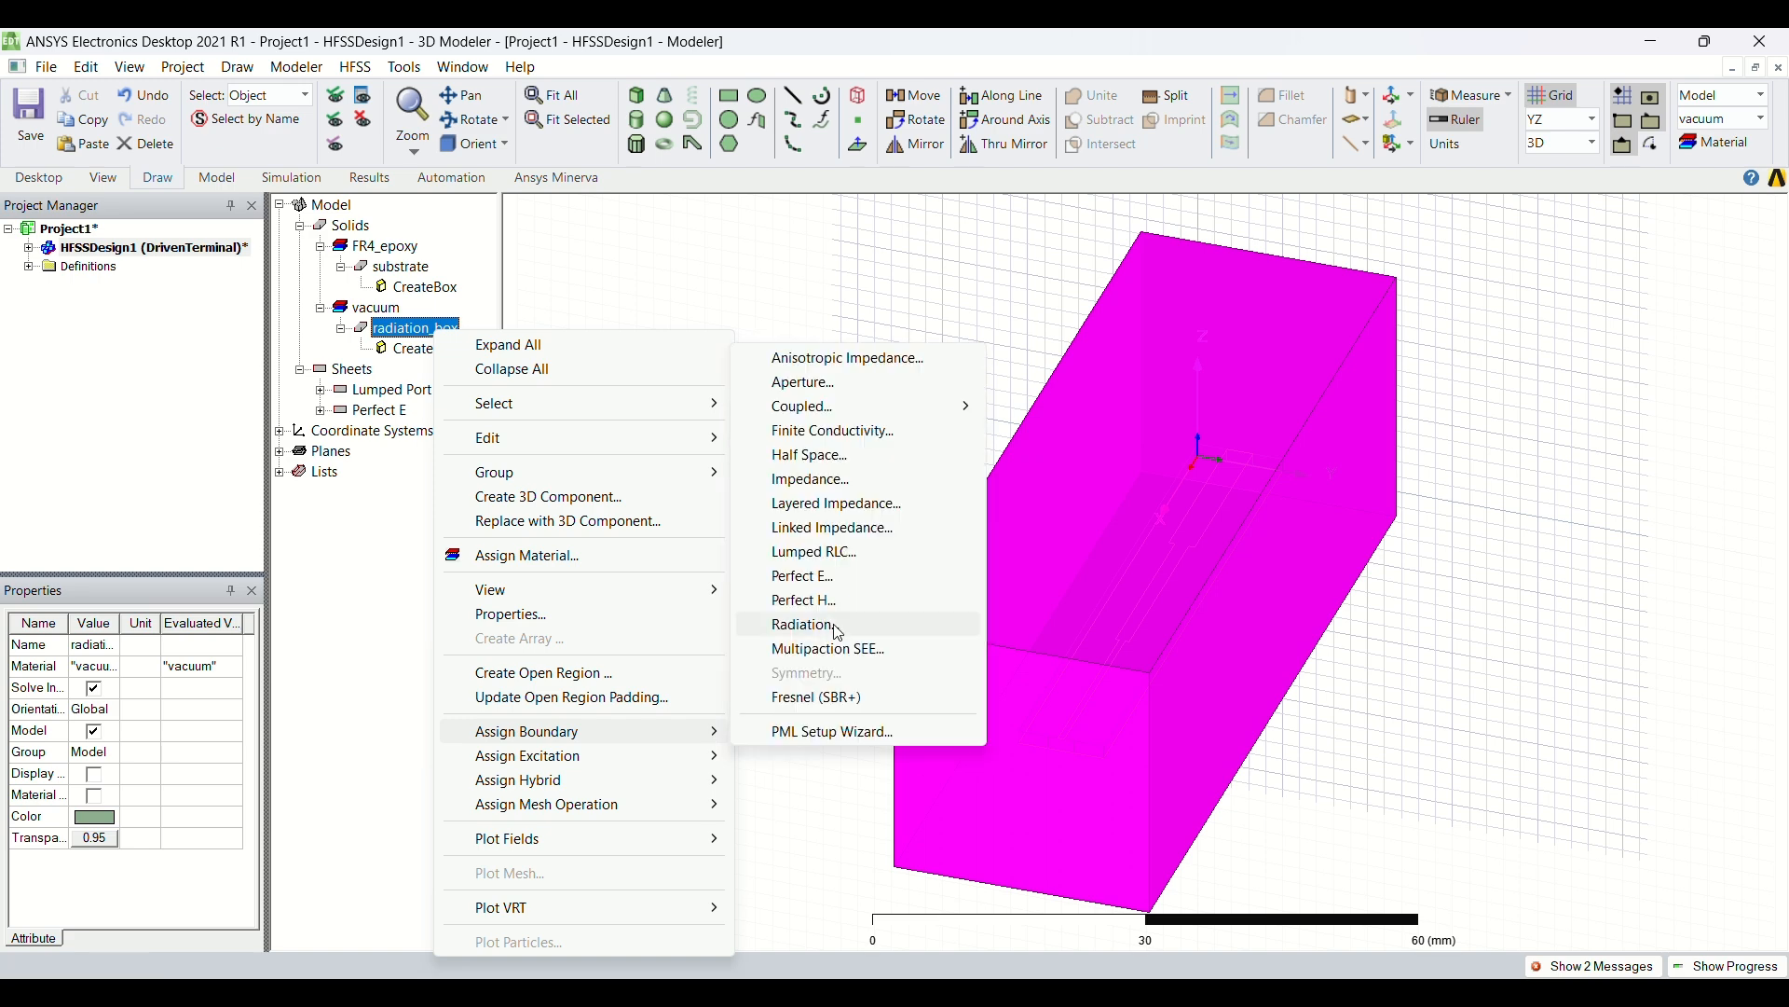
pyautogui.click(838, 626)
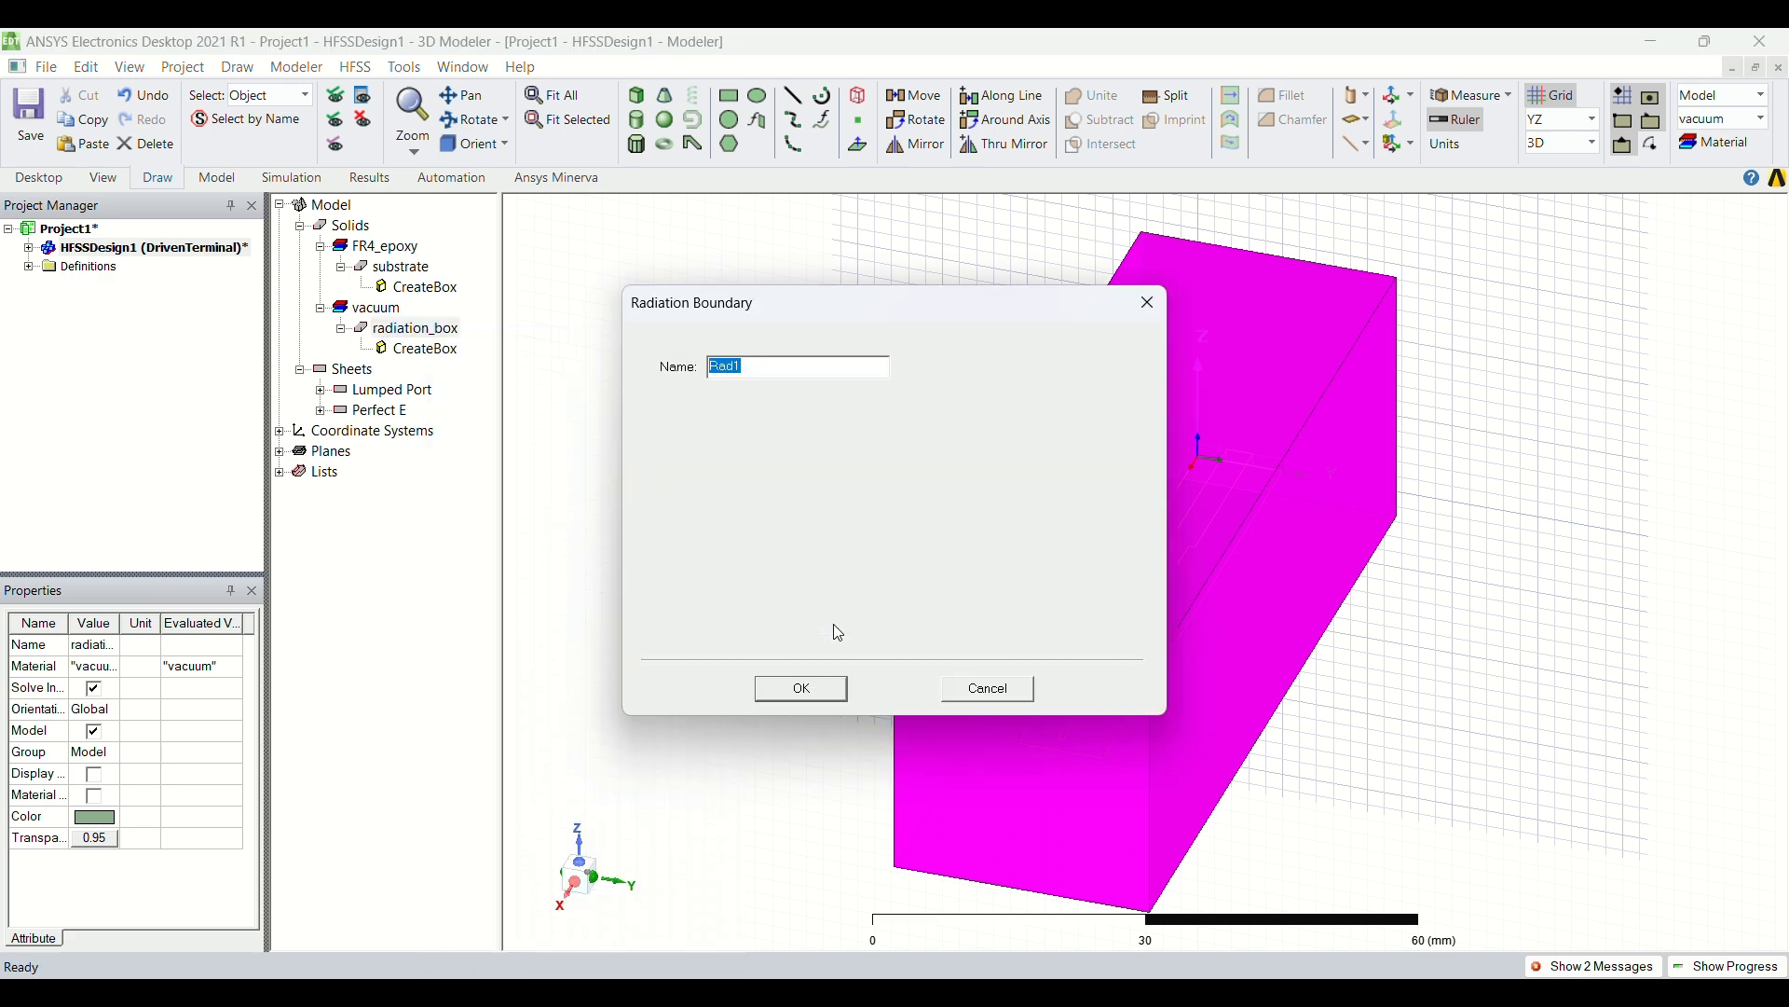
pyautogui.click(828, 700)
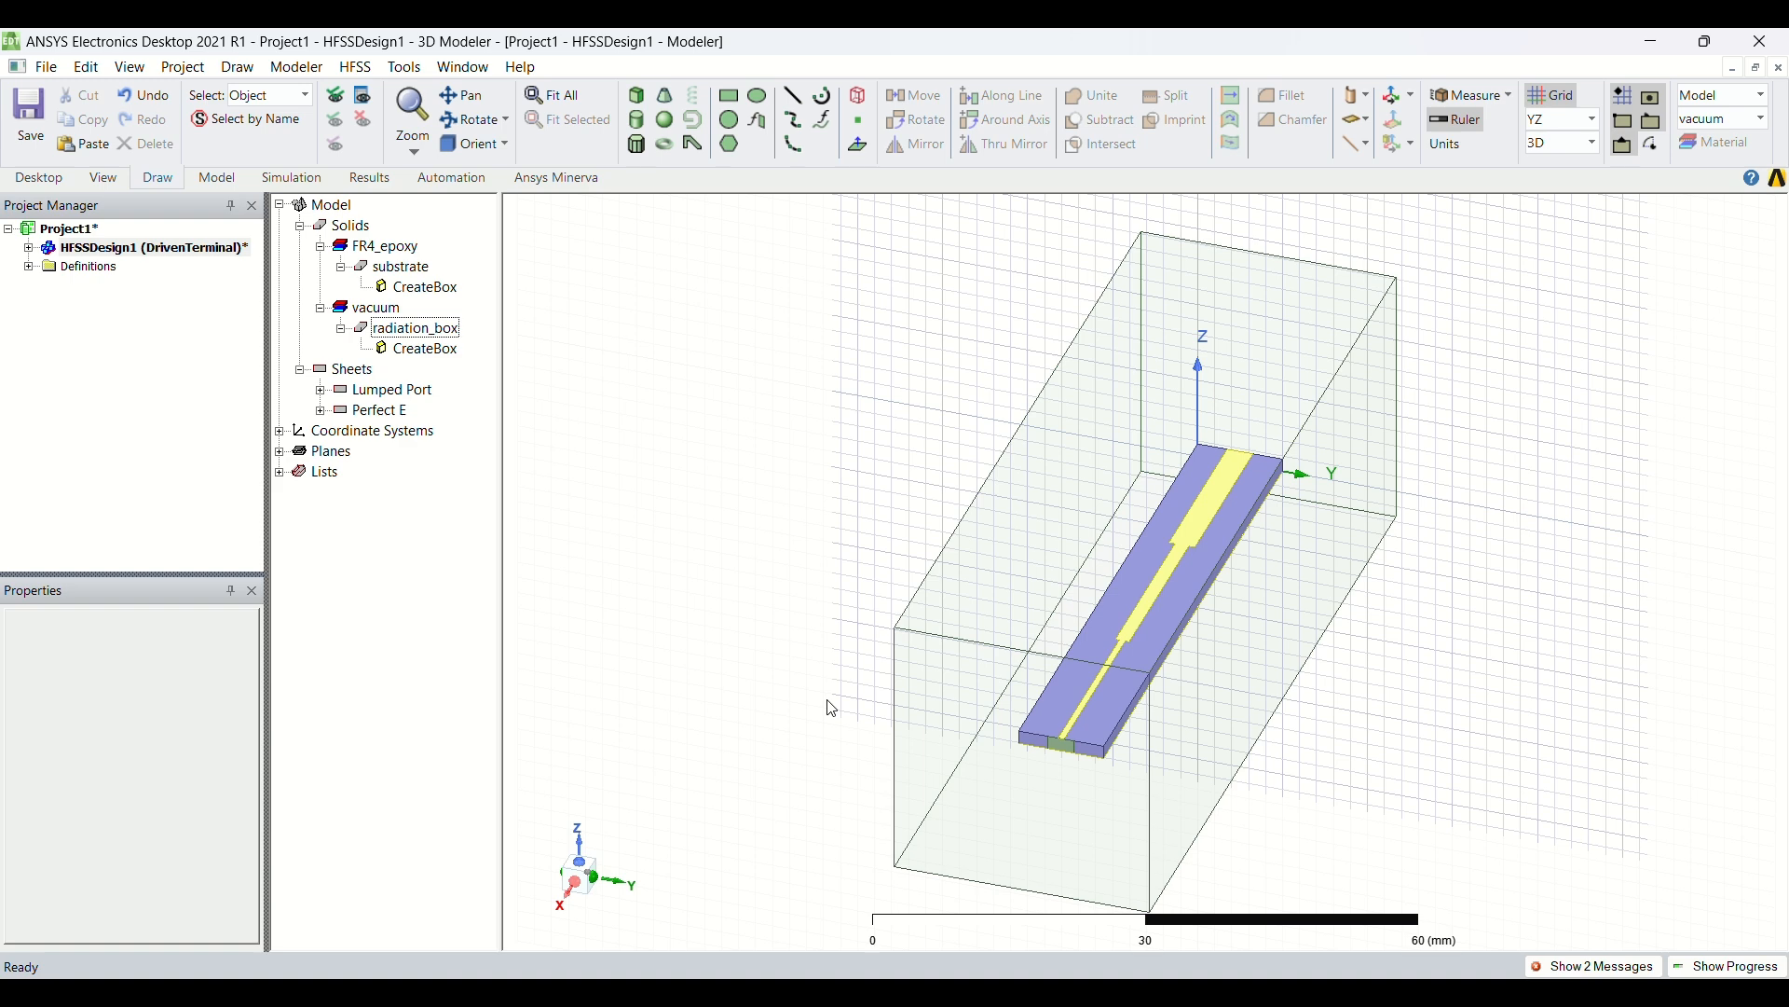
# - Review the gnd, QWT and Rad1 boundary assignments of HFSSDesign1 in the model view
pyautogui.doubleClick(38, 248)
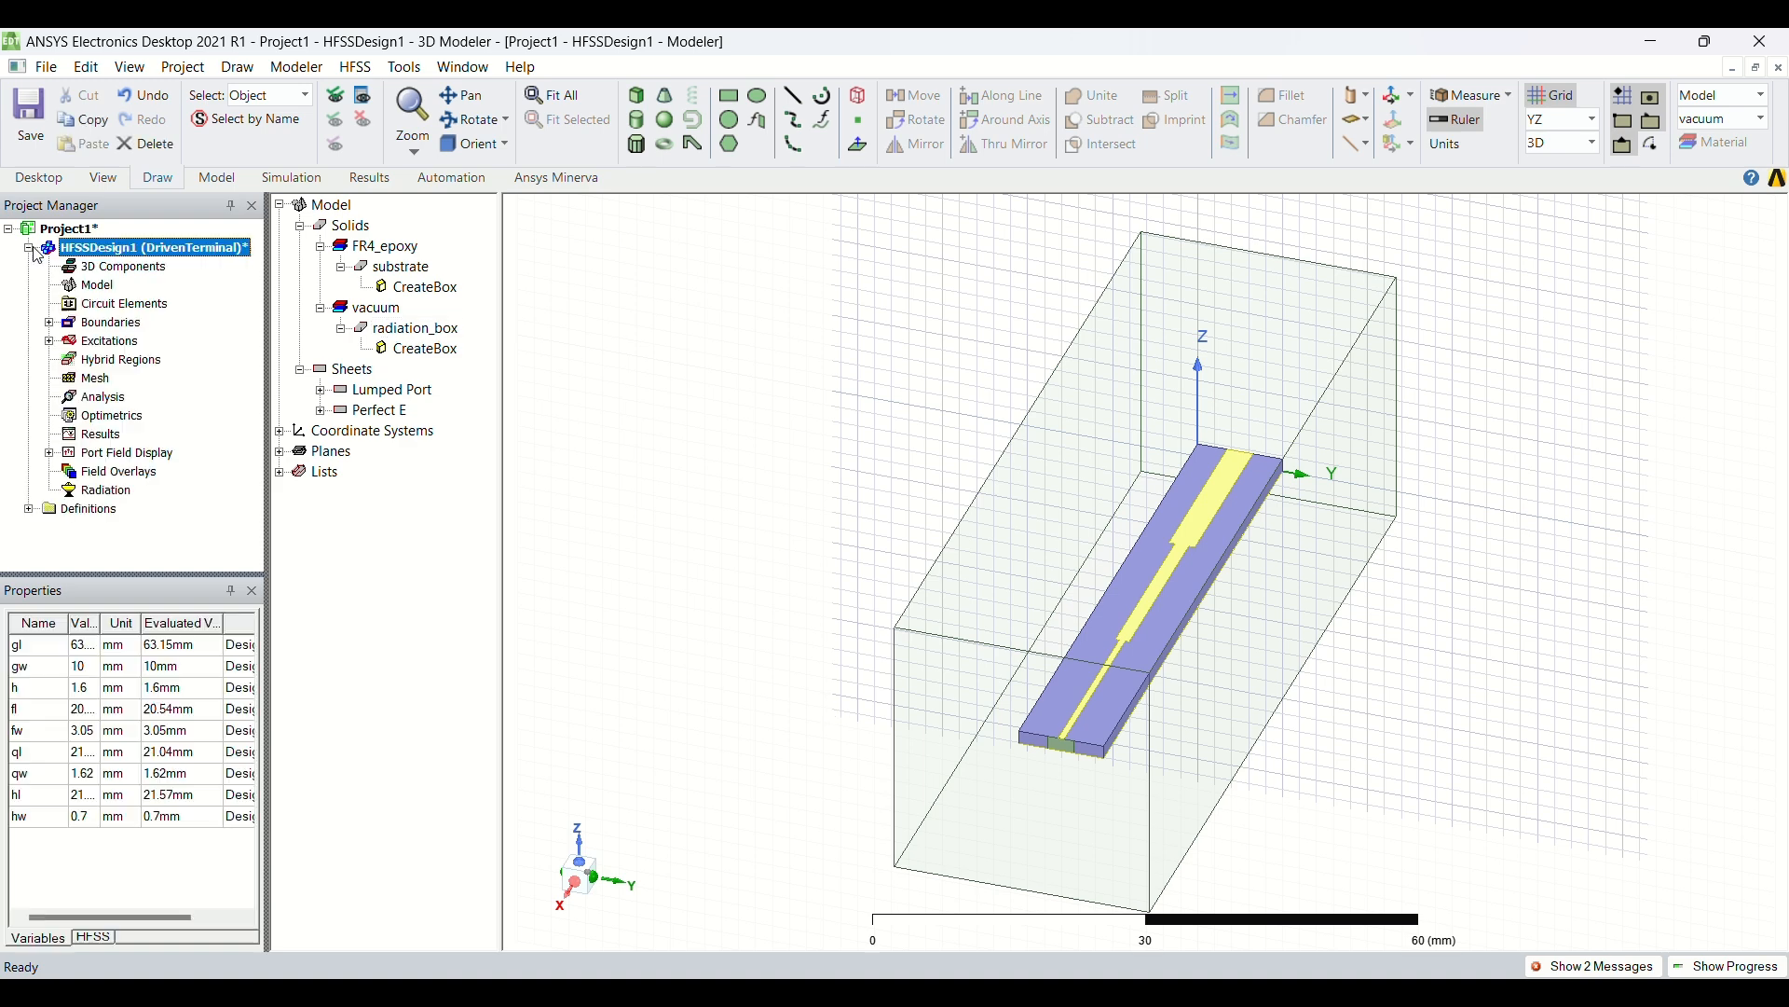
pyautogui.click(49, 322)
pyautogui.click(110, 341)
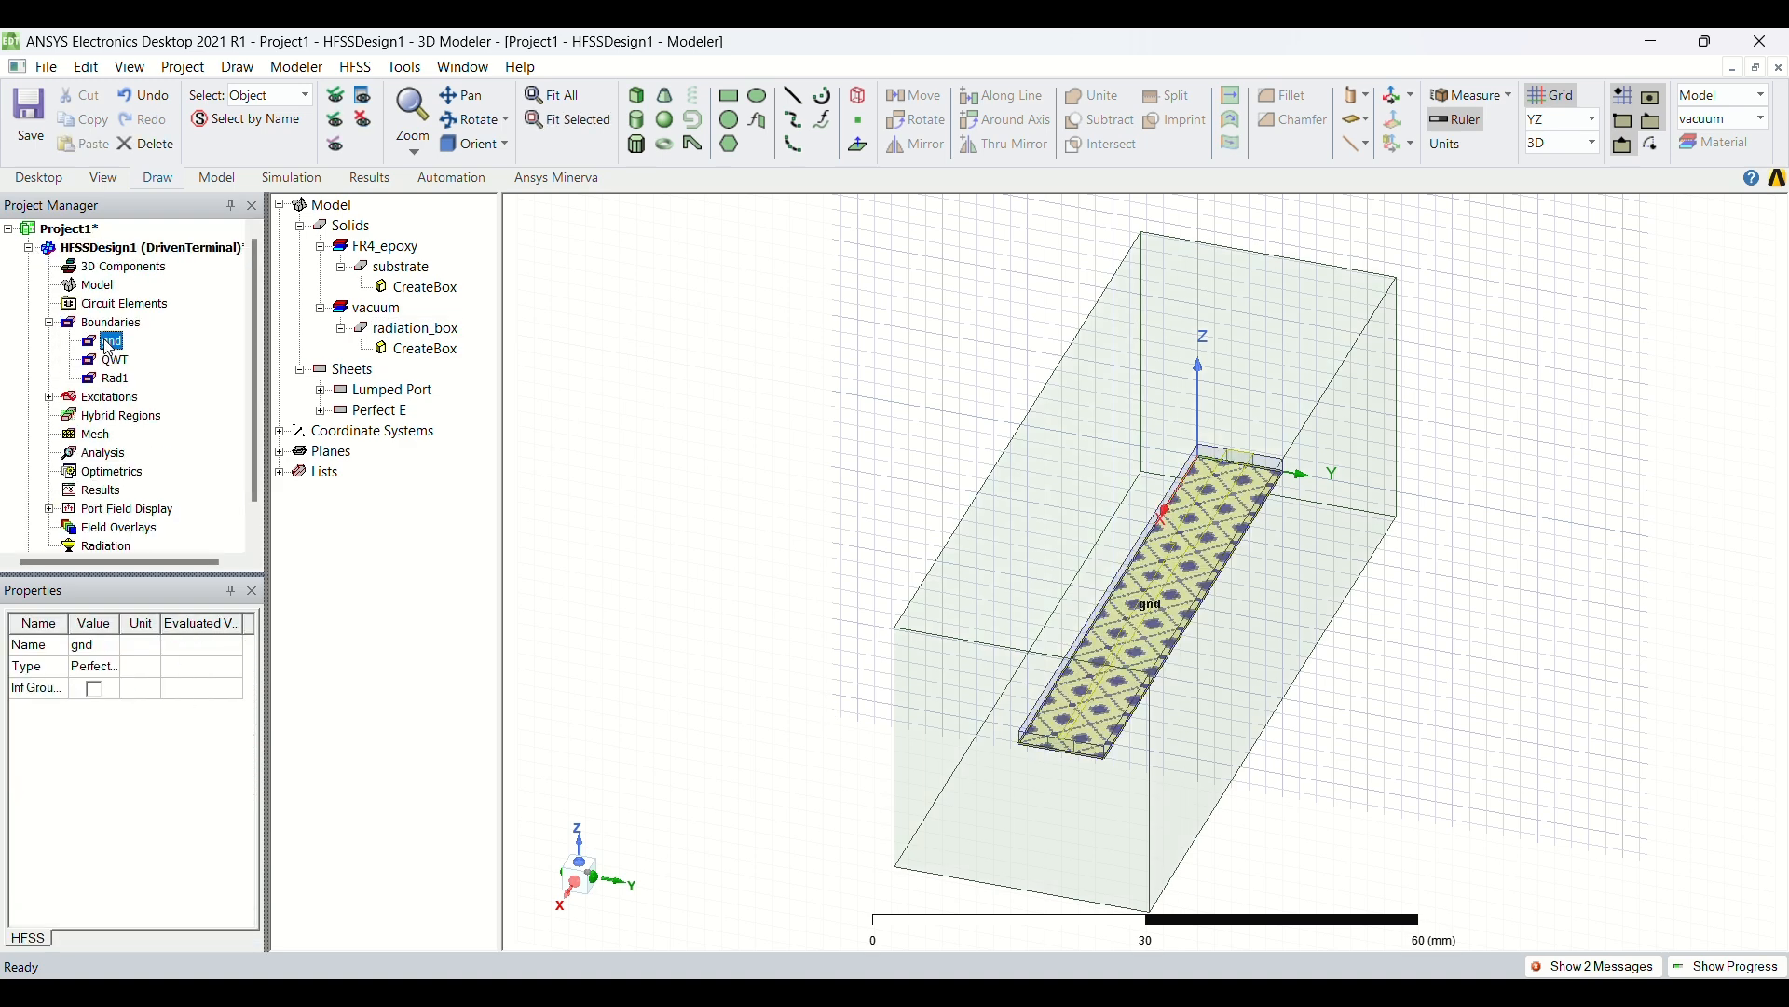
pyautogui.click(114, 360)
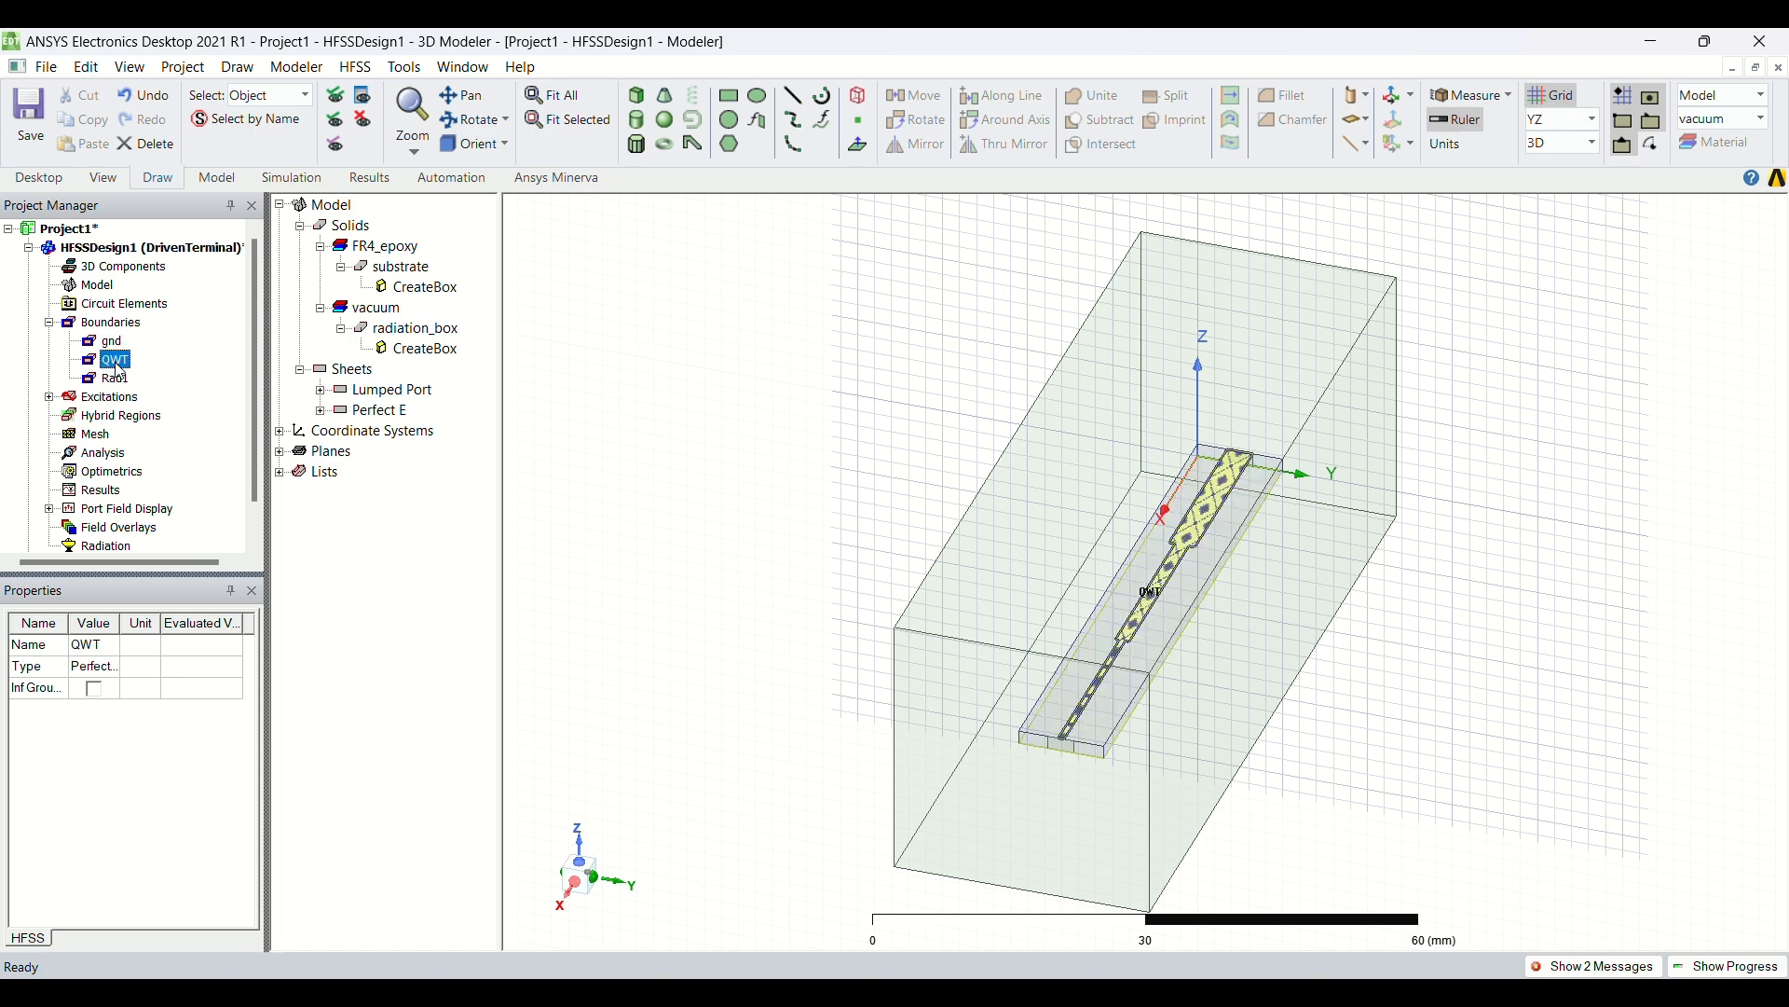
pyautogui.click(117, 377)
pyautogui.click(49, 397)
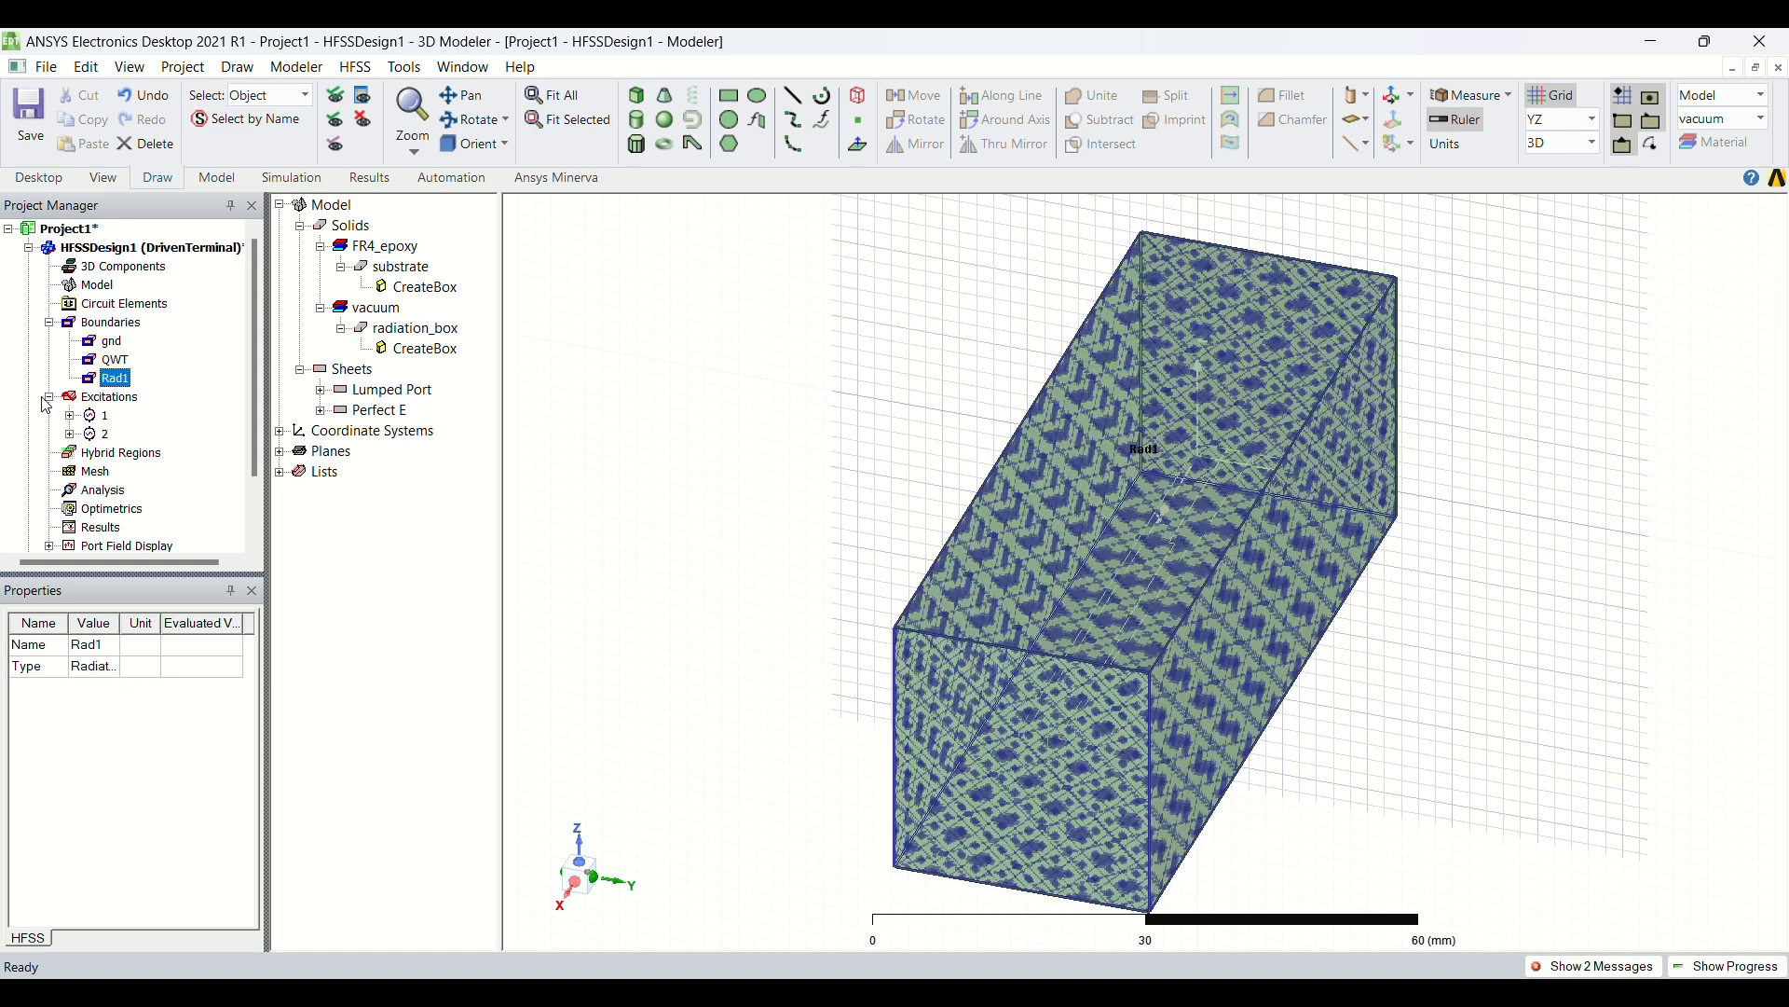
# - Delete the extra terminal port1_T2 from lumped port 1 and check the port's full impedance
pyautogui.click(104, 416)
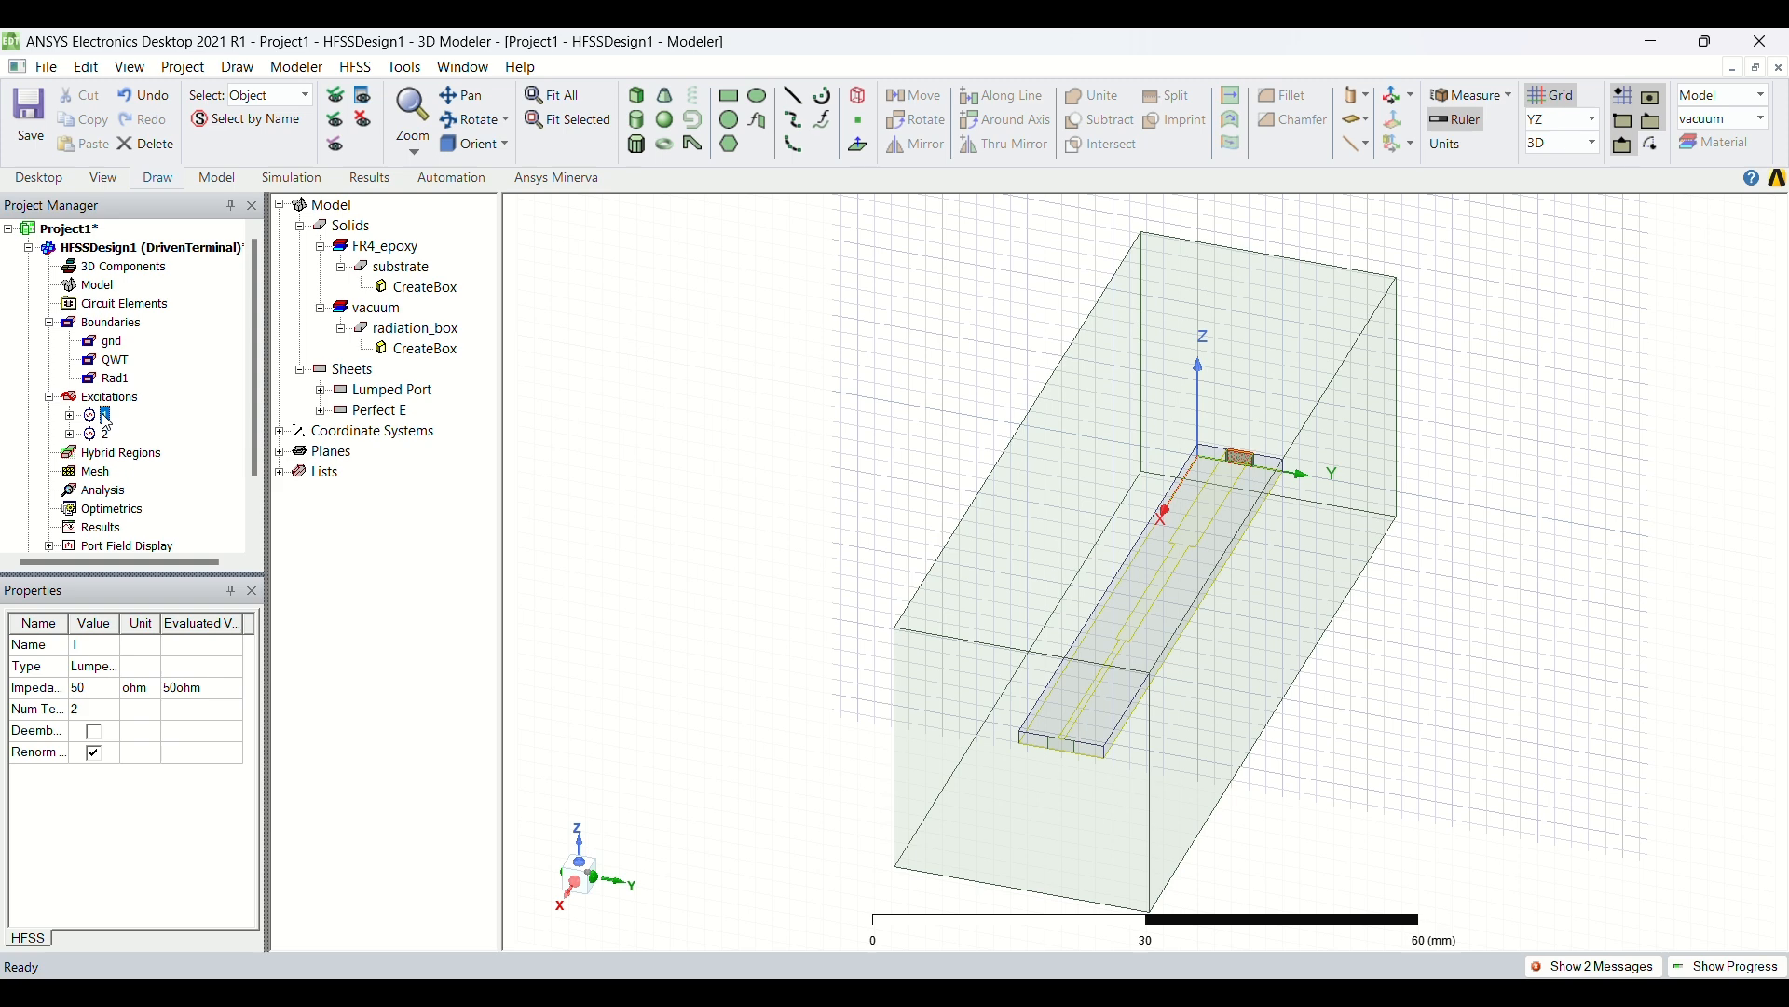
pyautogui.click(69, 416)
pyautogui.click(140, 456)
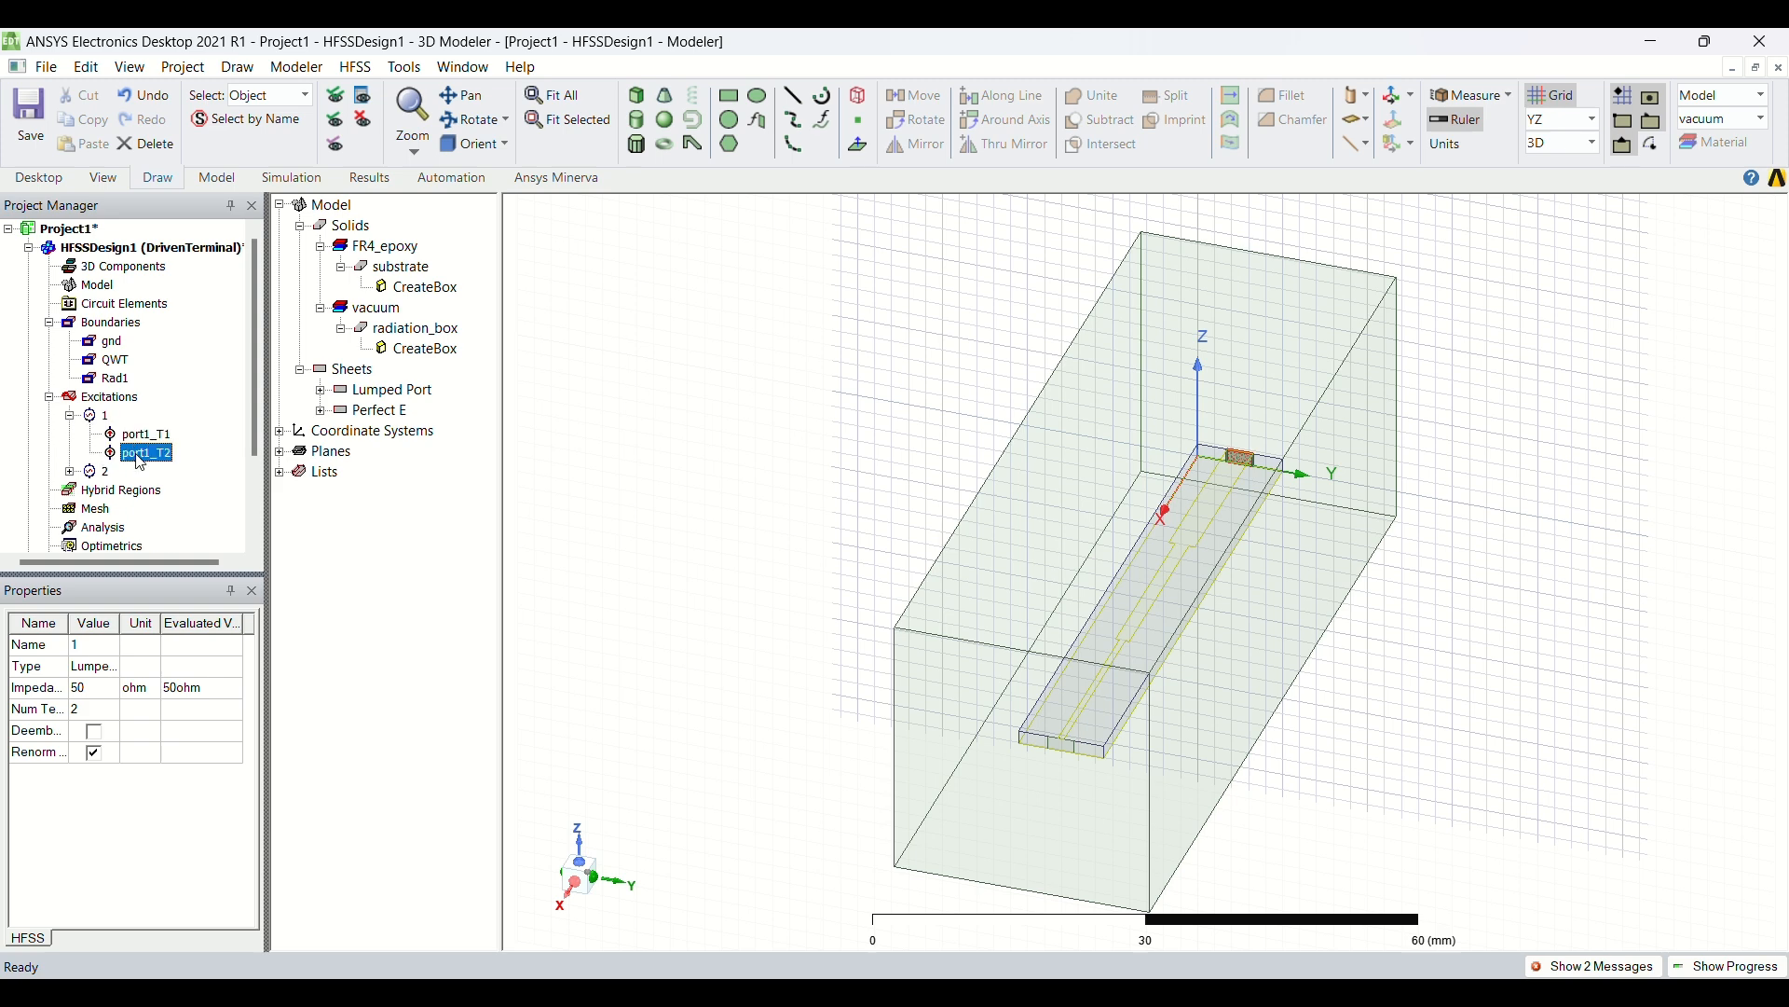
pyautogui.click(149, 144)
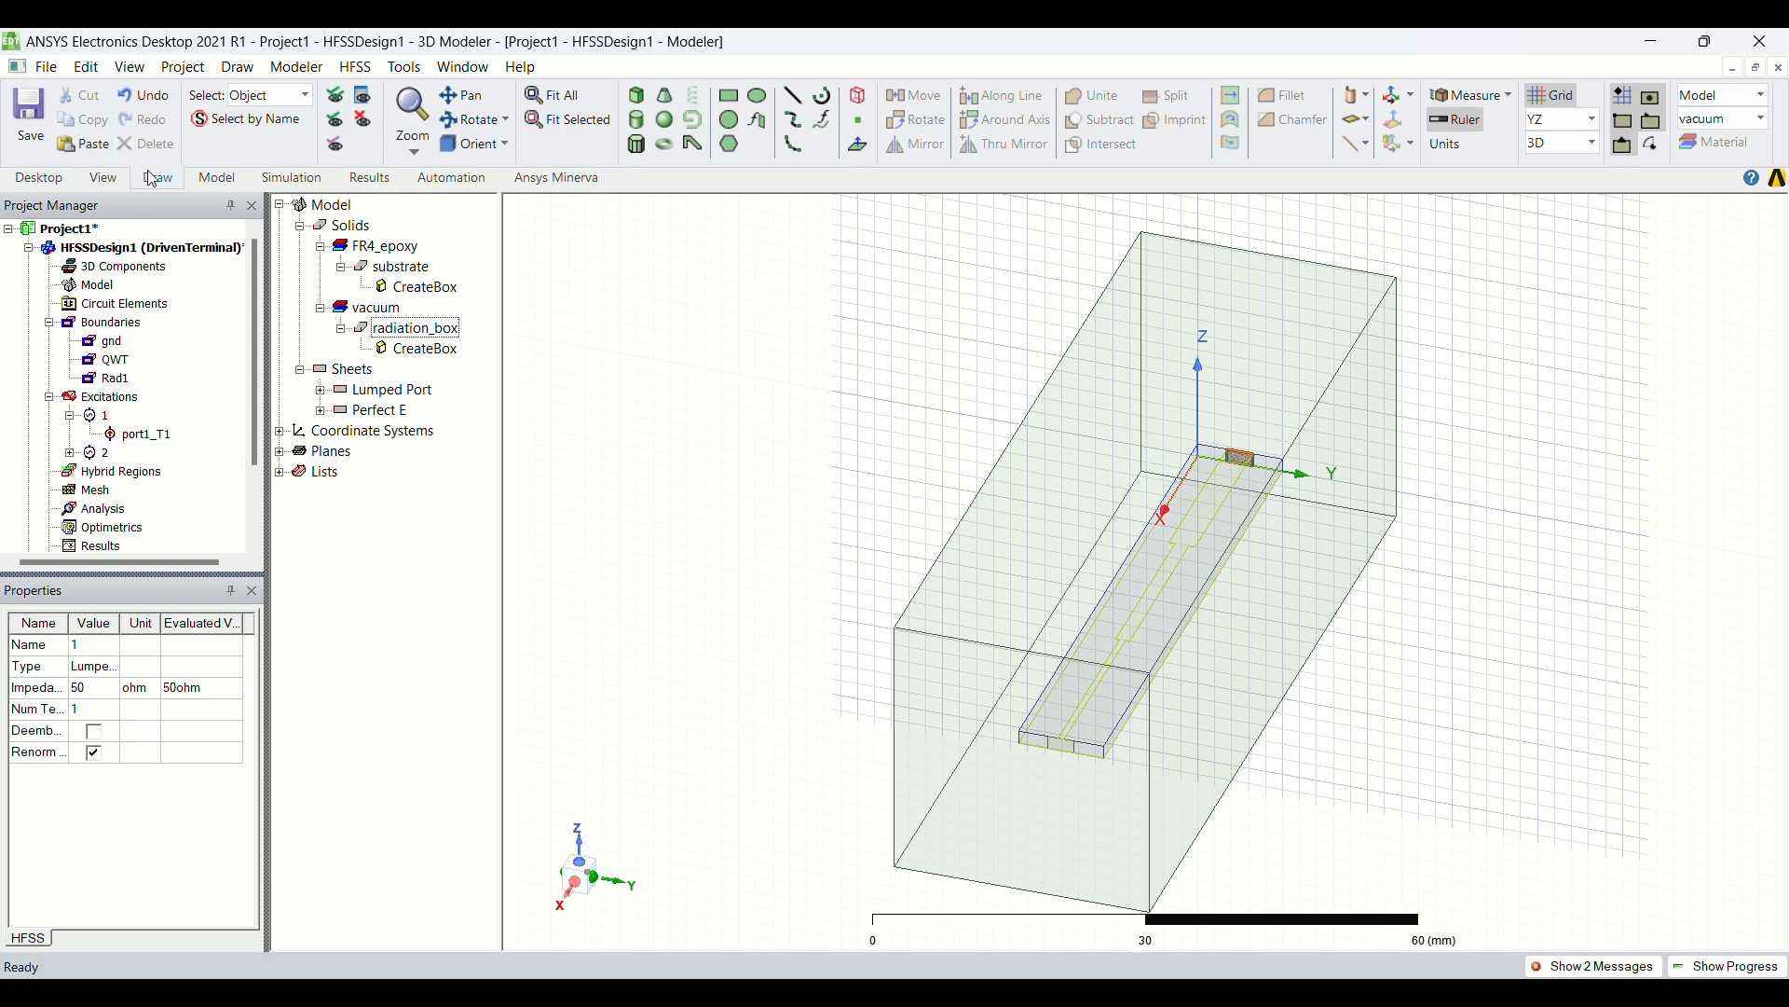
pyautogui.doubleClick(106, 416)
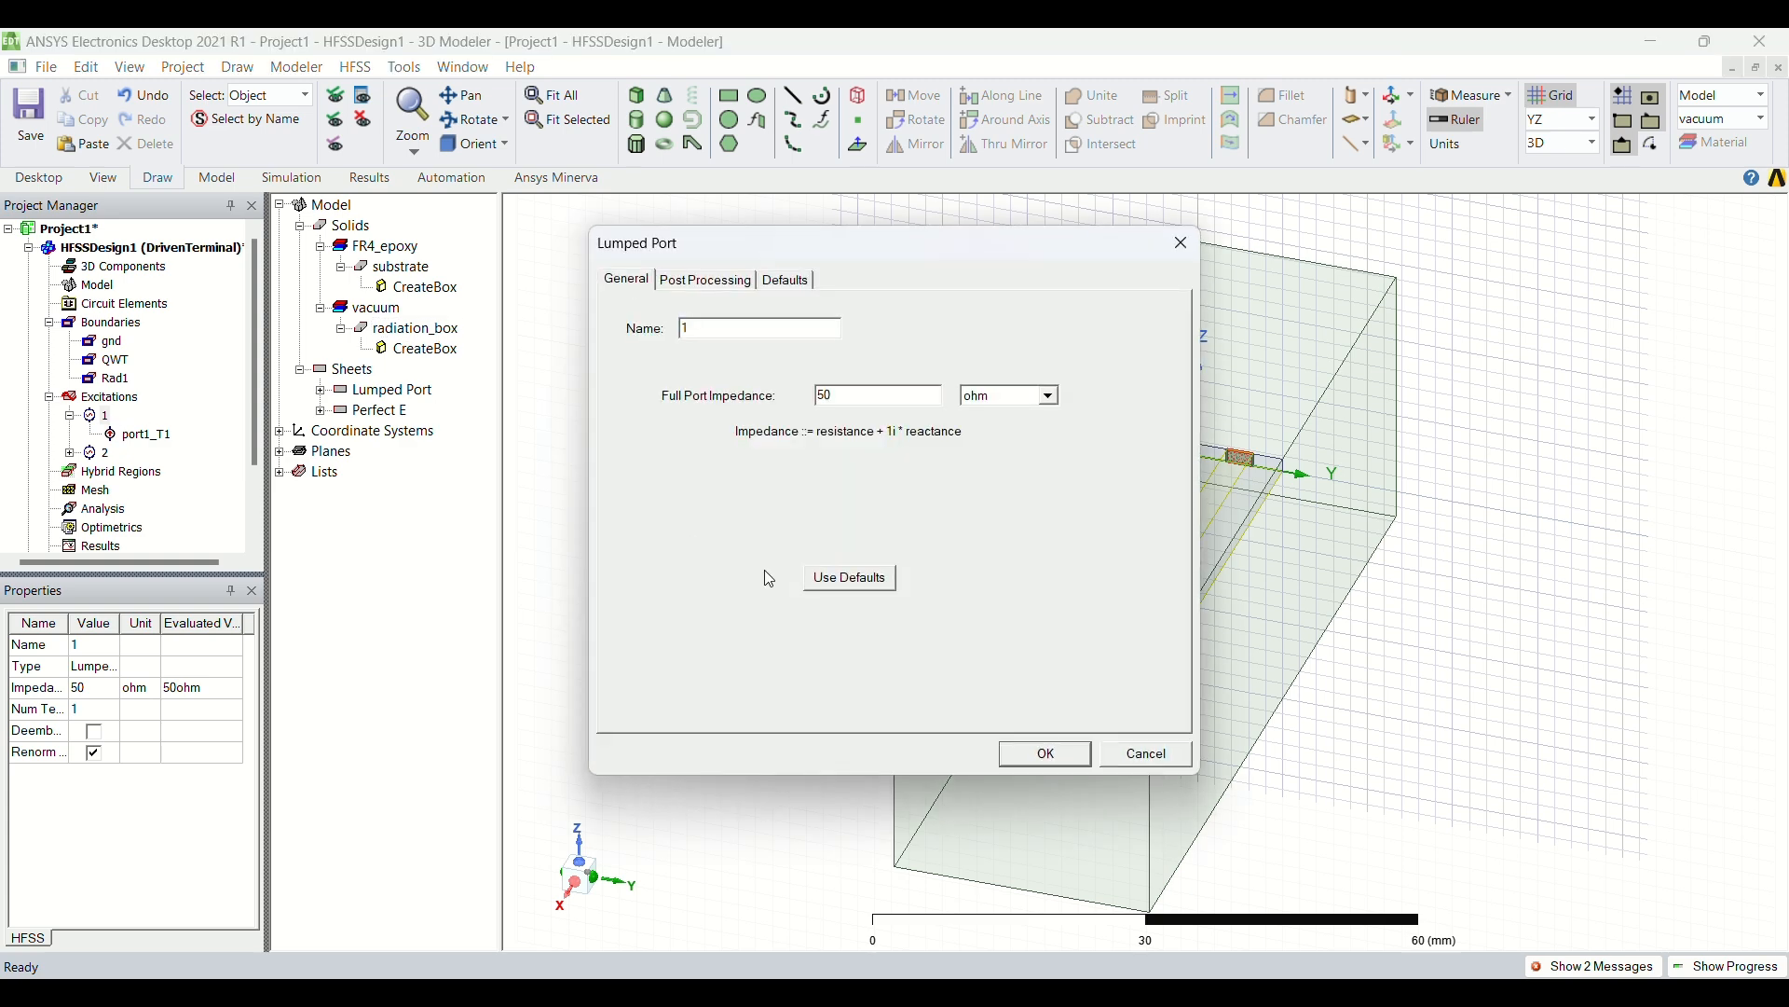
pyautogui.click(1046, 753)
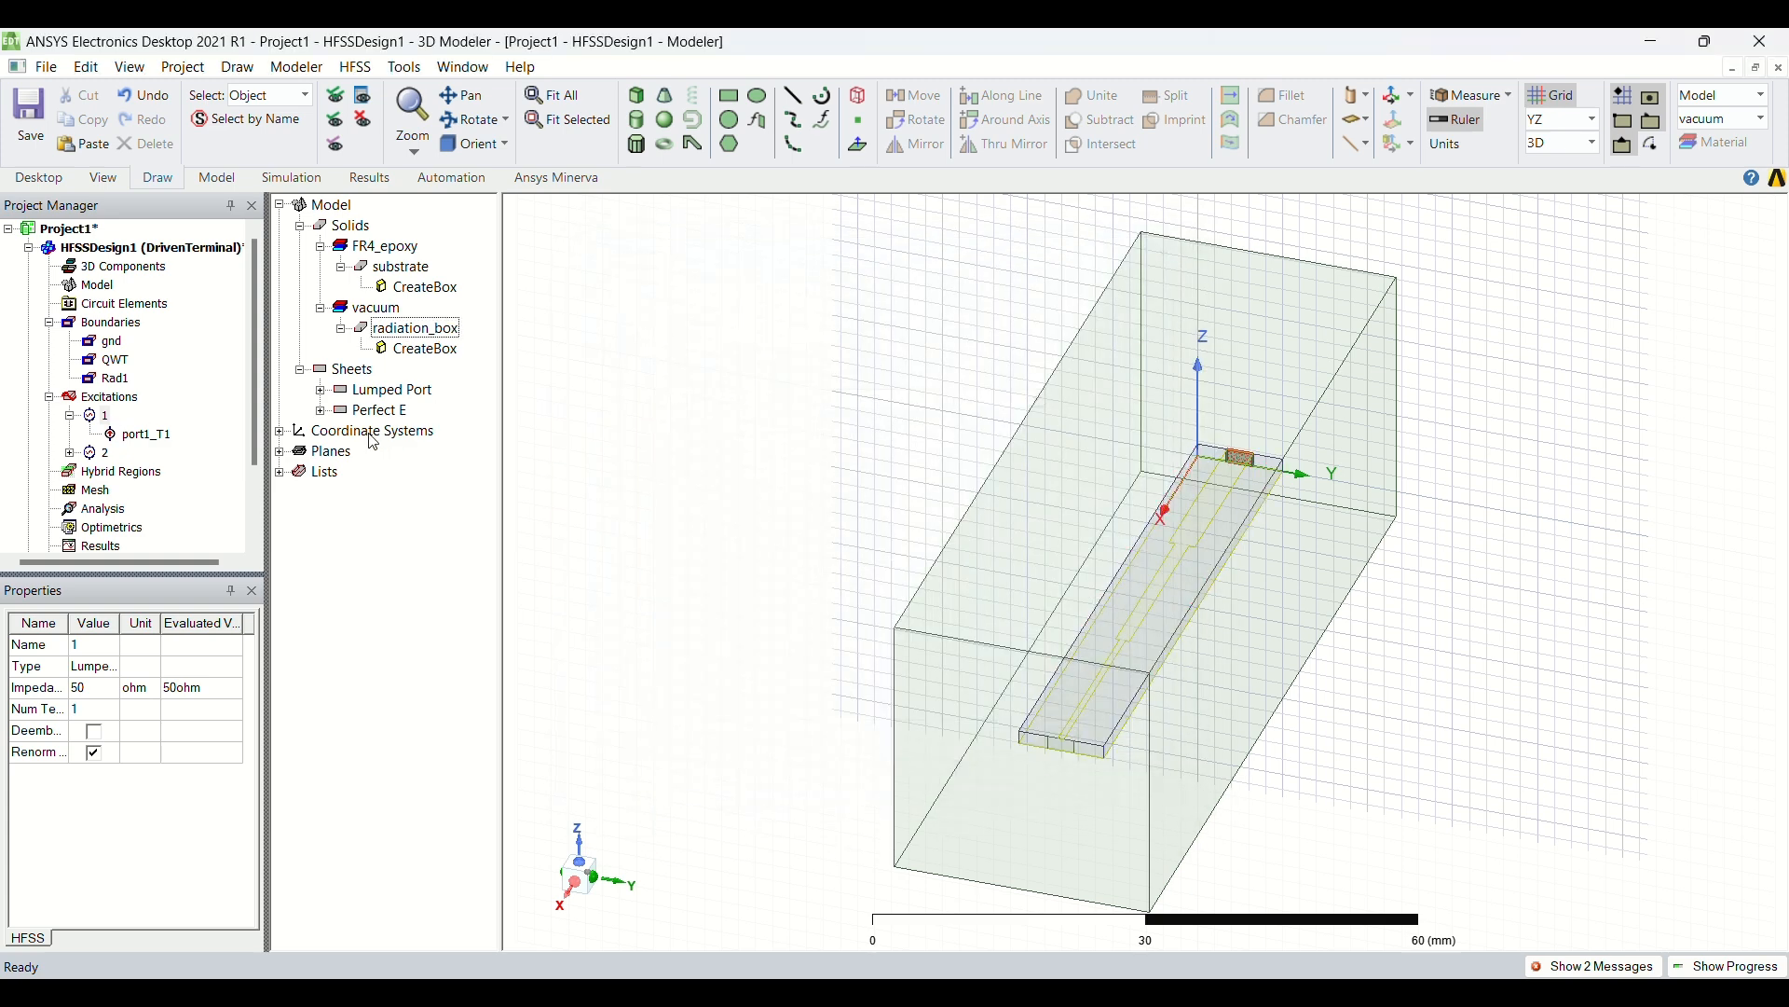
# - Set the full port impedance of lumped port 2 to 100 ohm
pyautogui.click(72, 454)
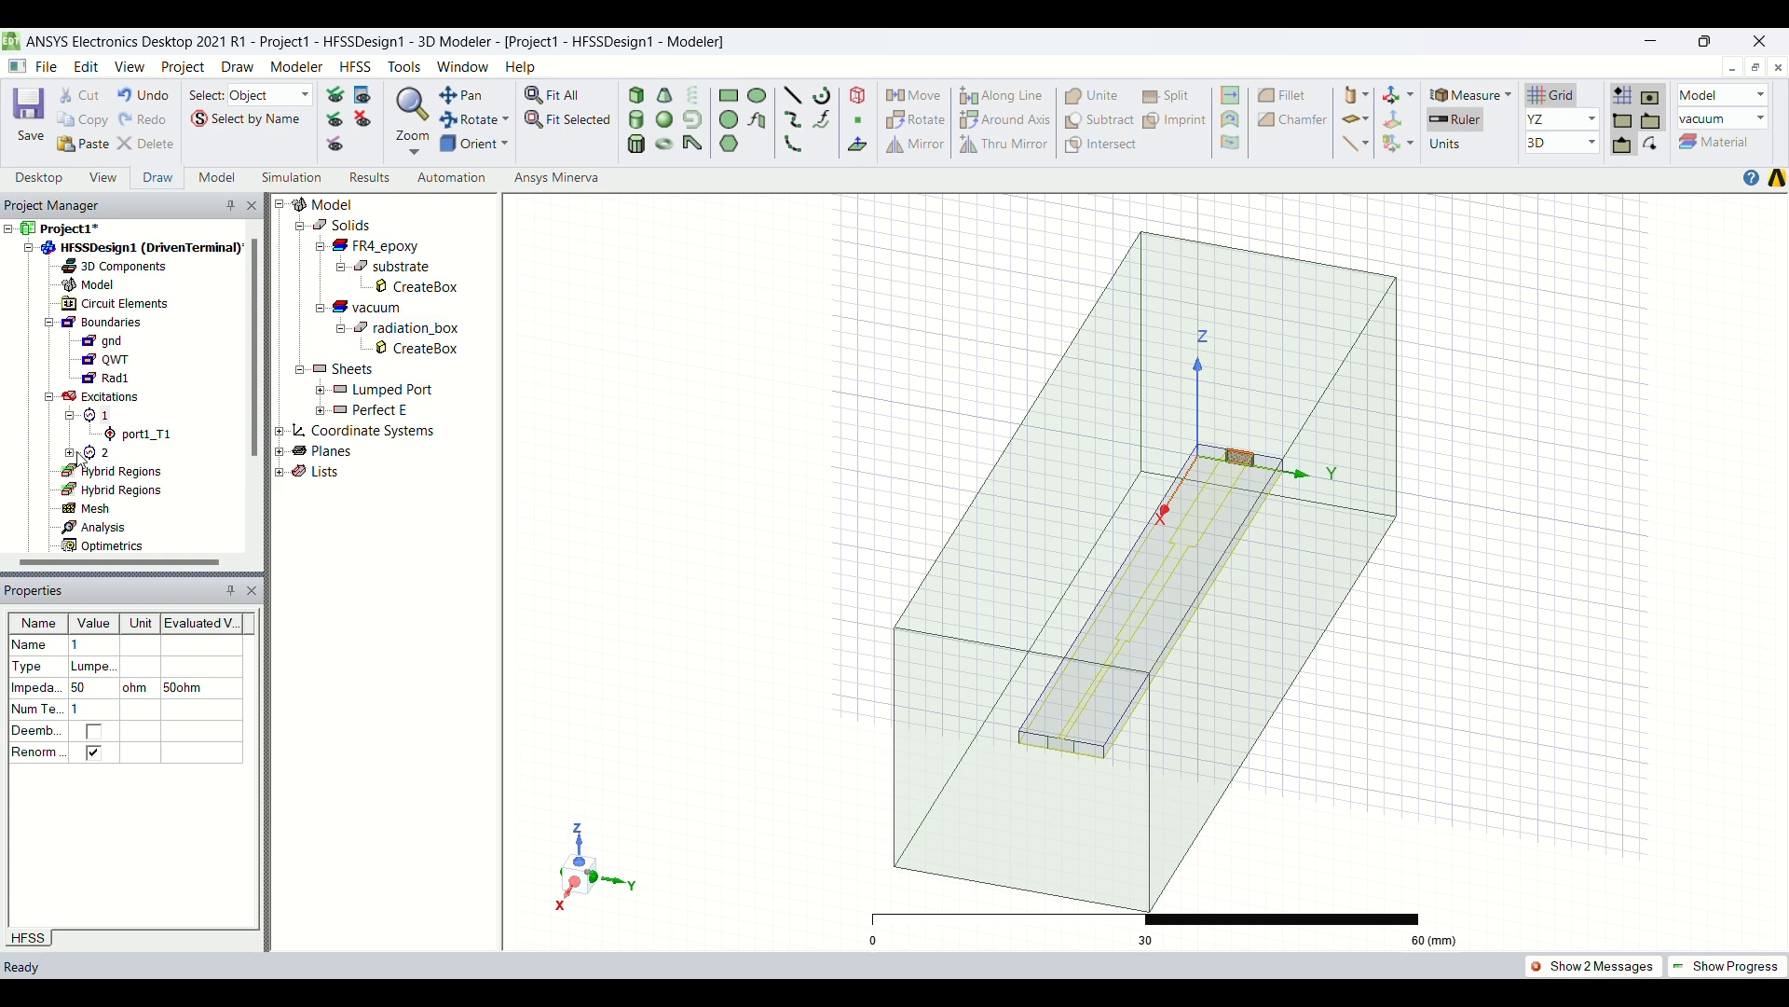
pyautogui.click(106, 454)
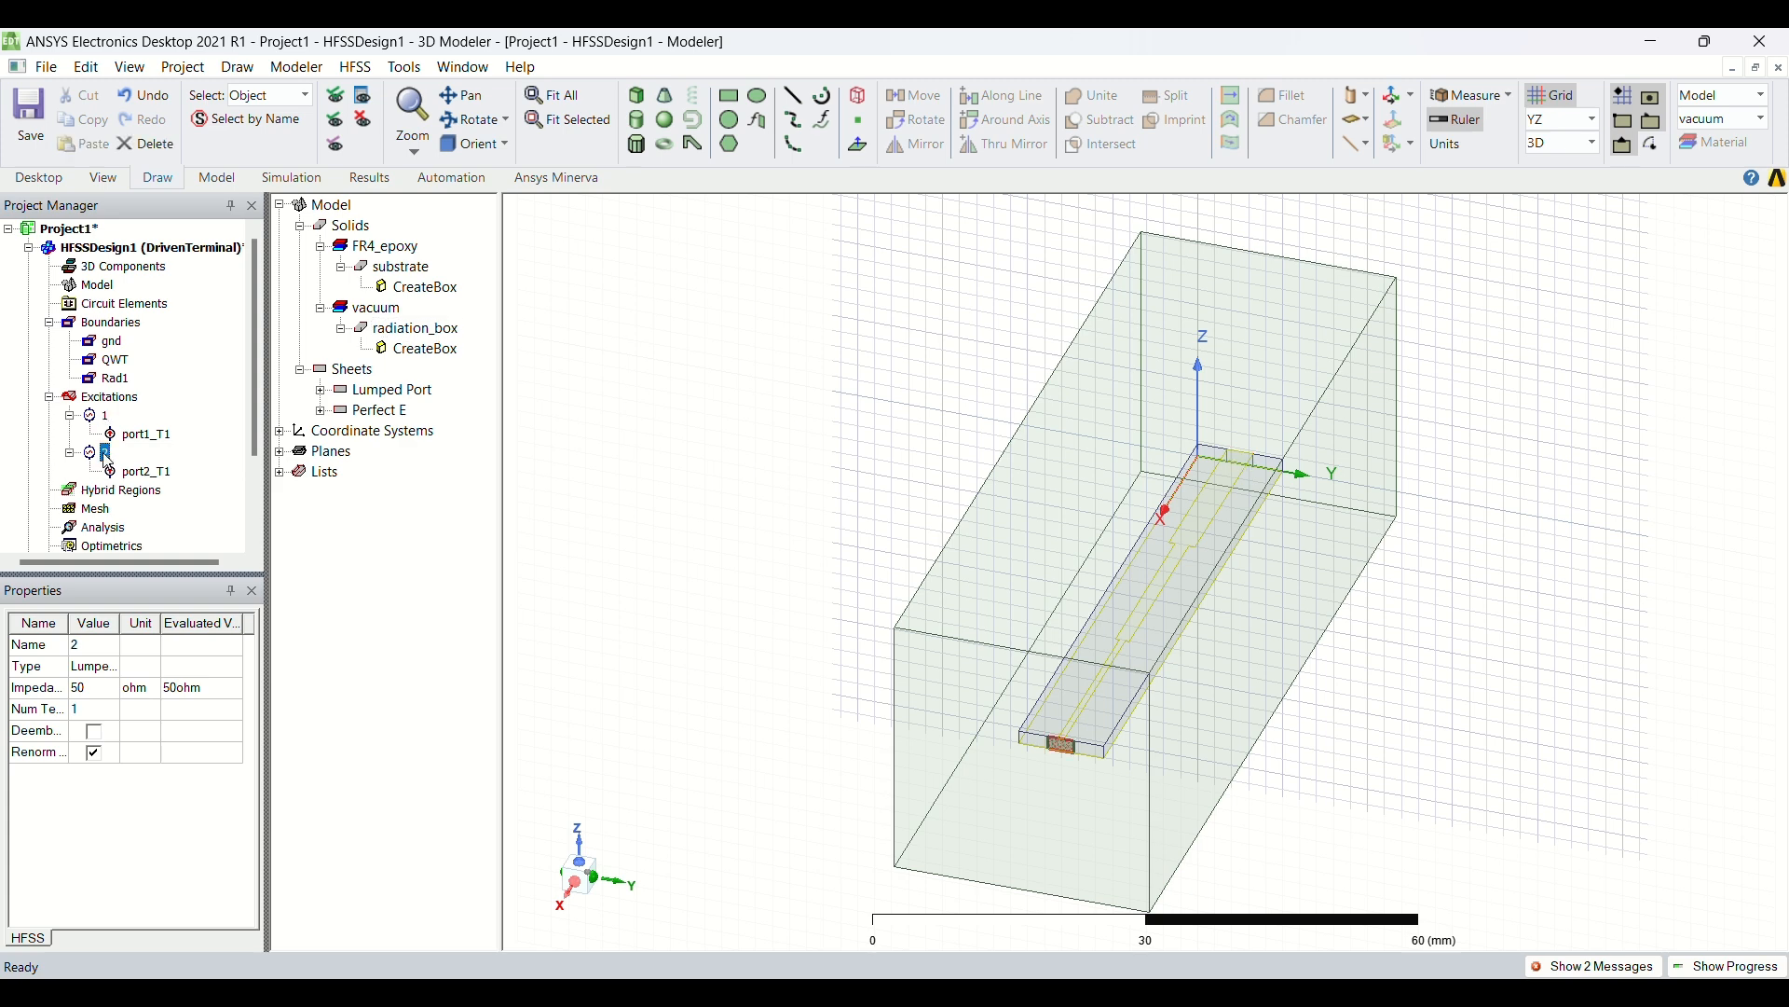
pyautogui.doubleClick(105, 454)
pyautogui.click(872, 397)
pyautogui.press('BackSpace')
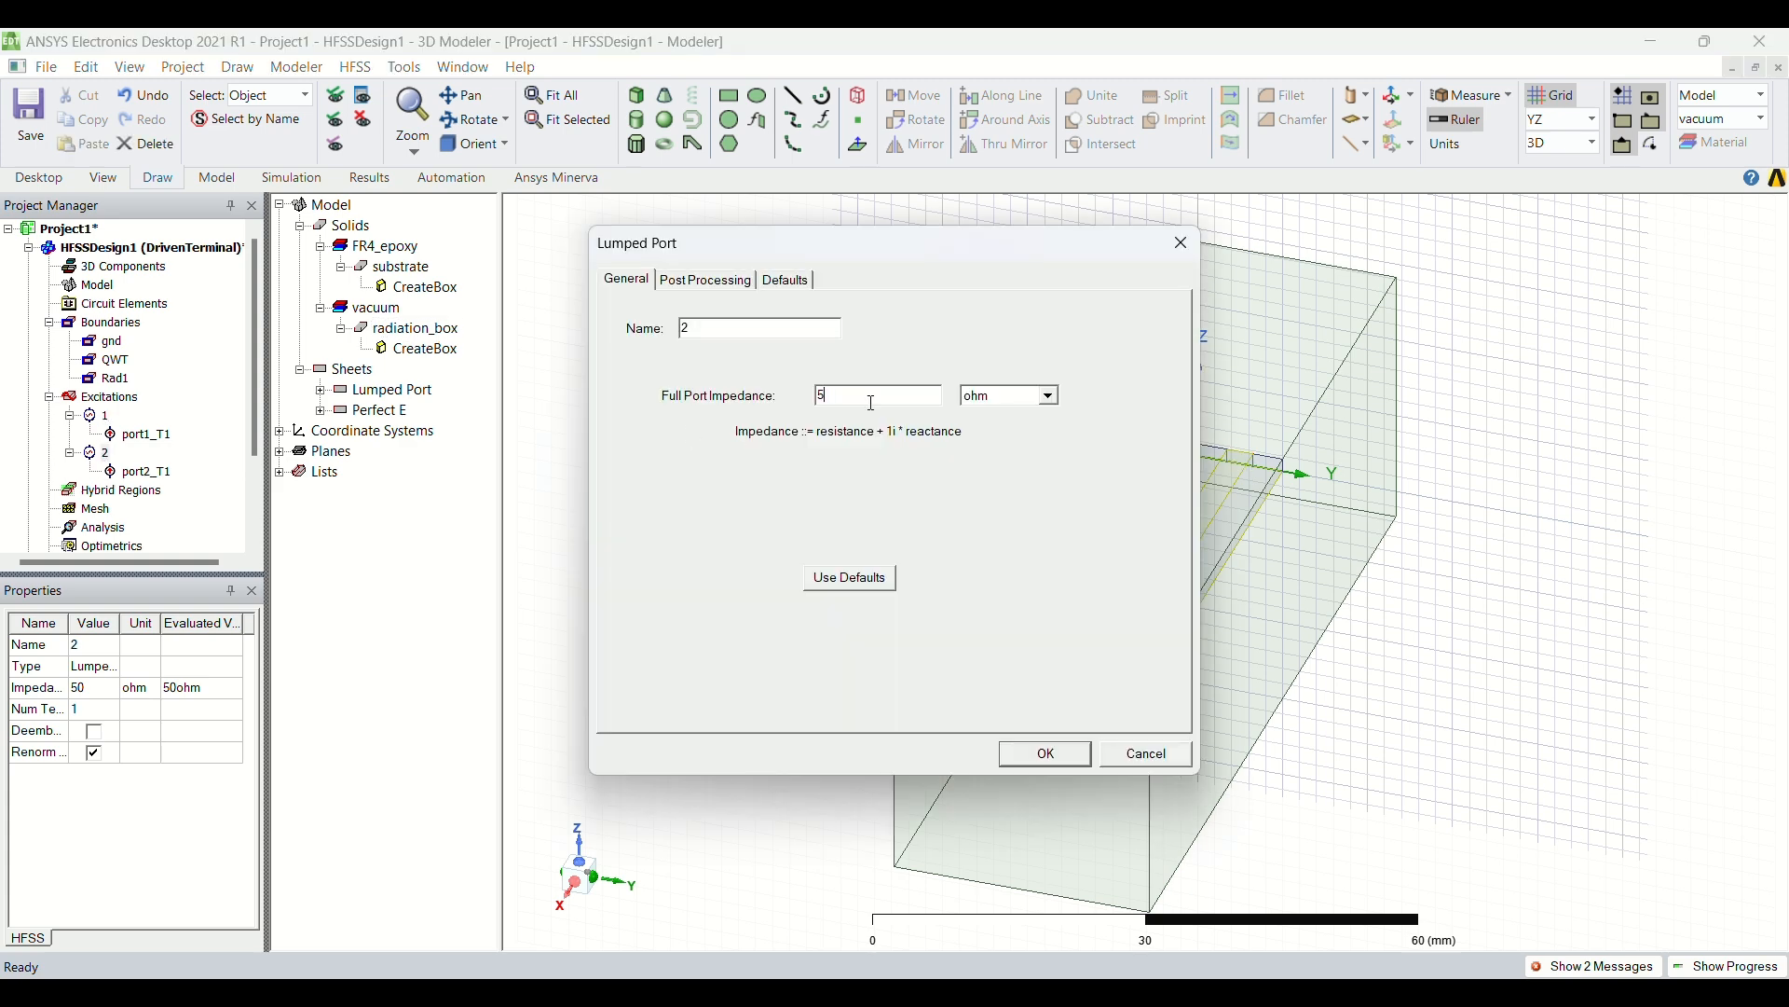
pyautogui.press('BackSpace')
pyautogui.write('100')
pyautogui.press('Return')
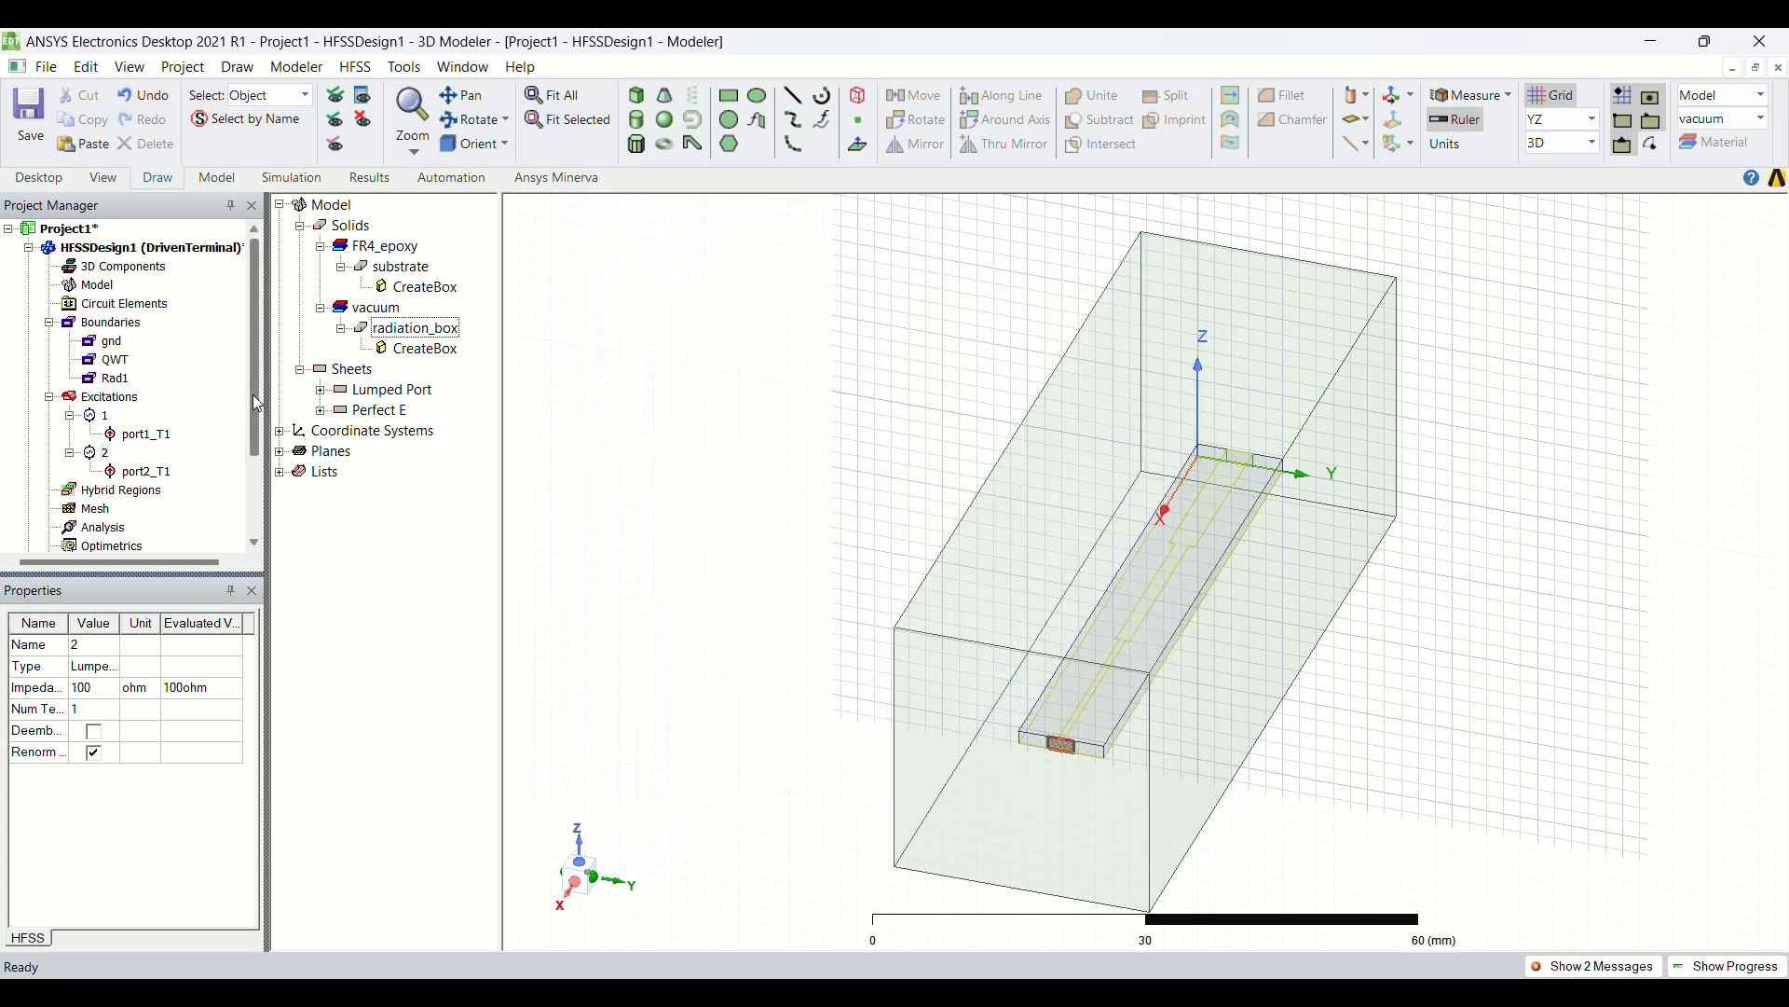
# - Add an advanced driven solution setup named Setup1 for the 2 GHz solution frequency
pyautogui.scroll(-2, 254, 395)
pyautogui.rightClick(120, 417)
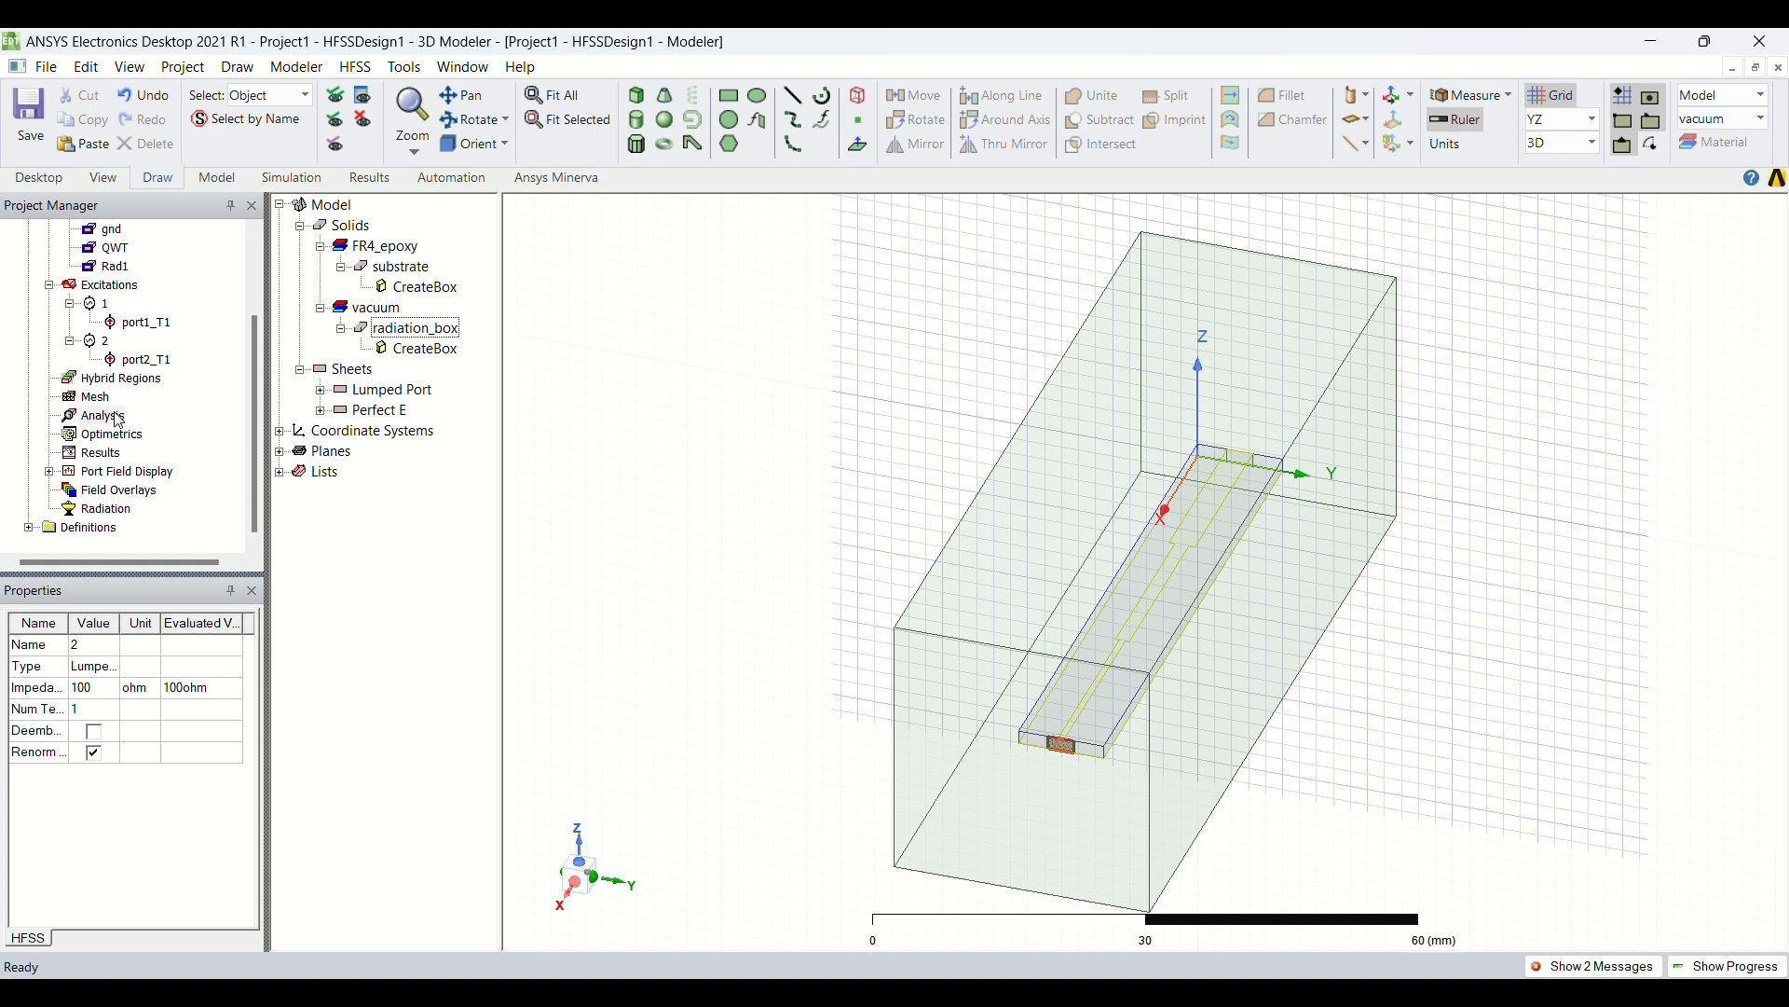
pyautogui.moveTo(233, 461)
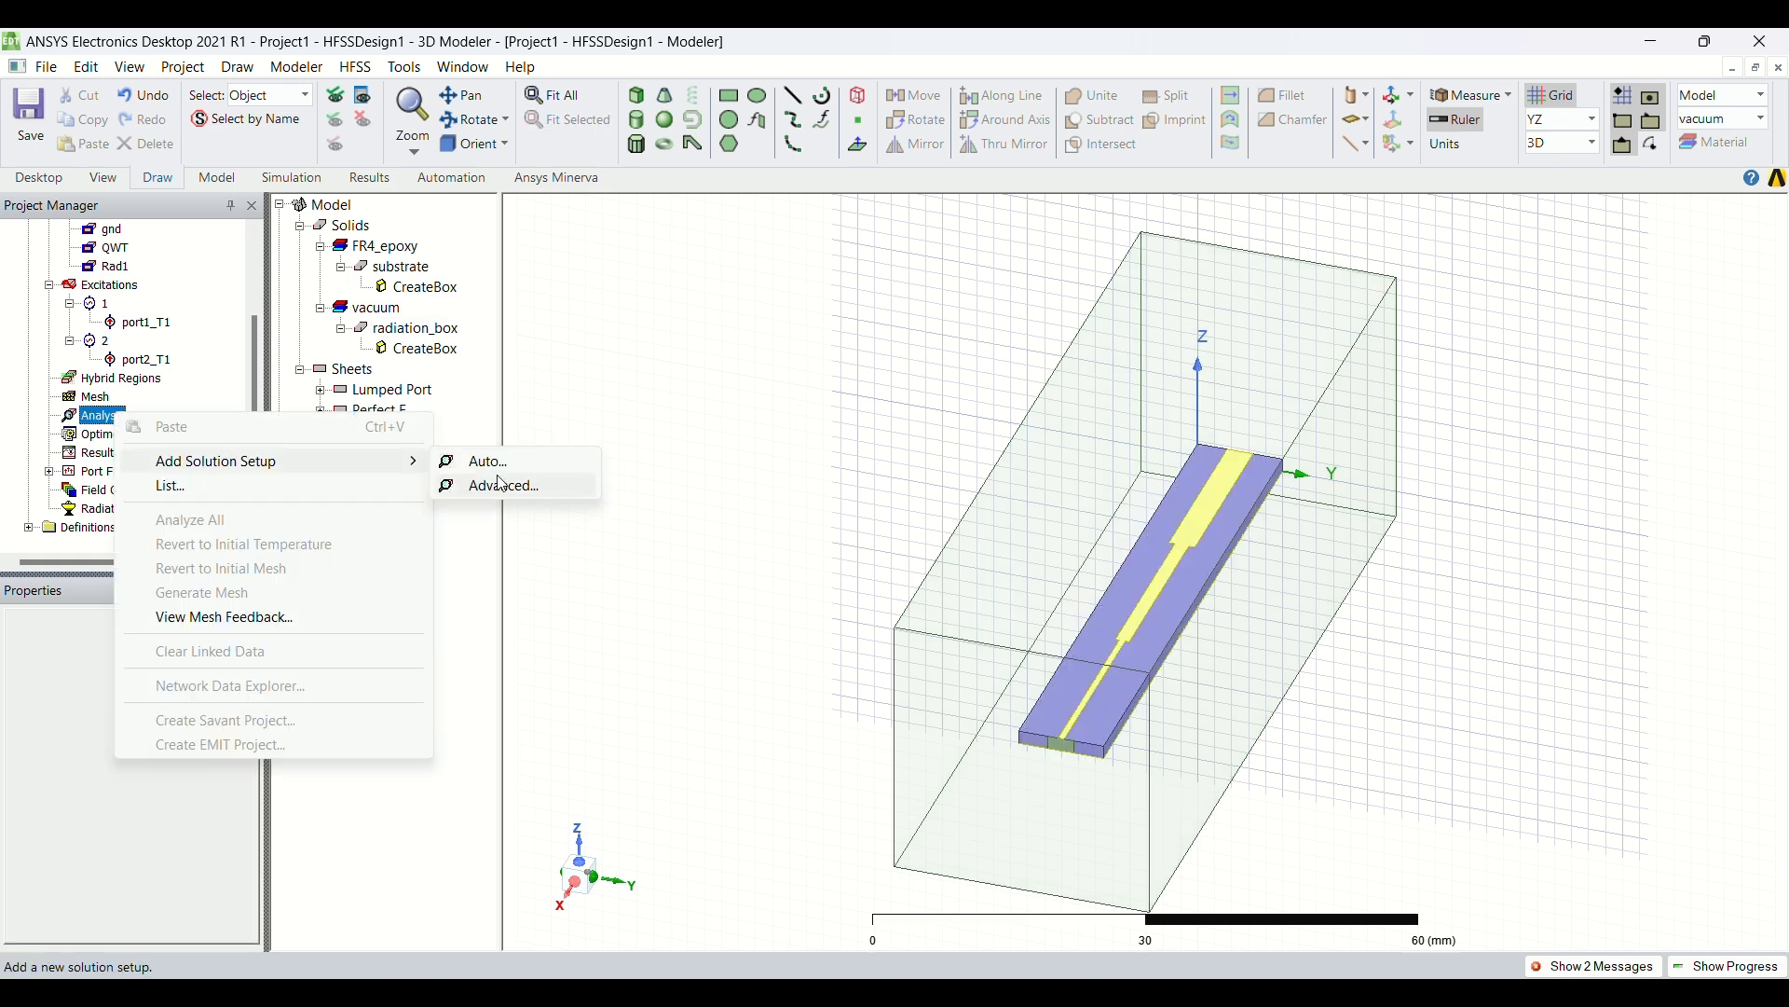
pyautogui.click(503, 487)
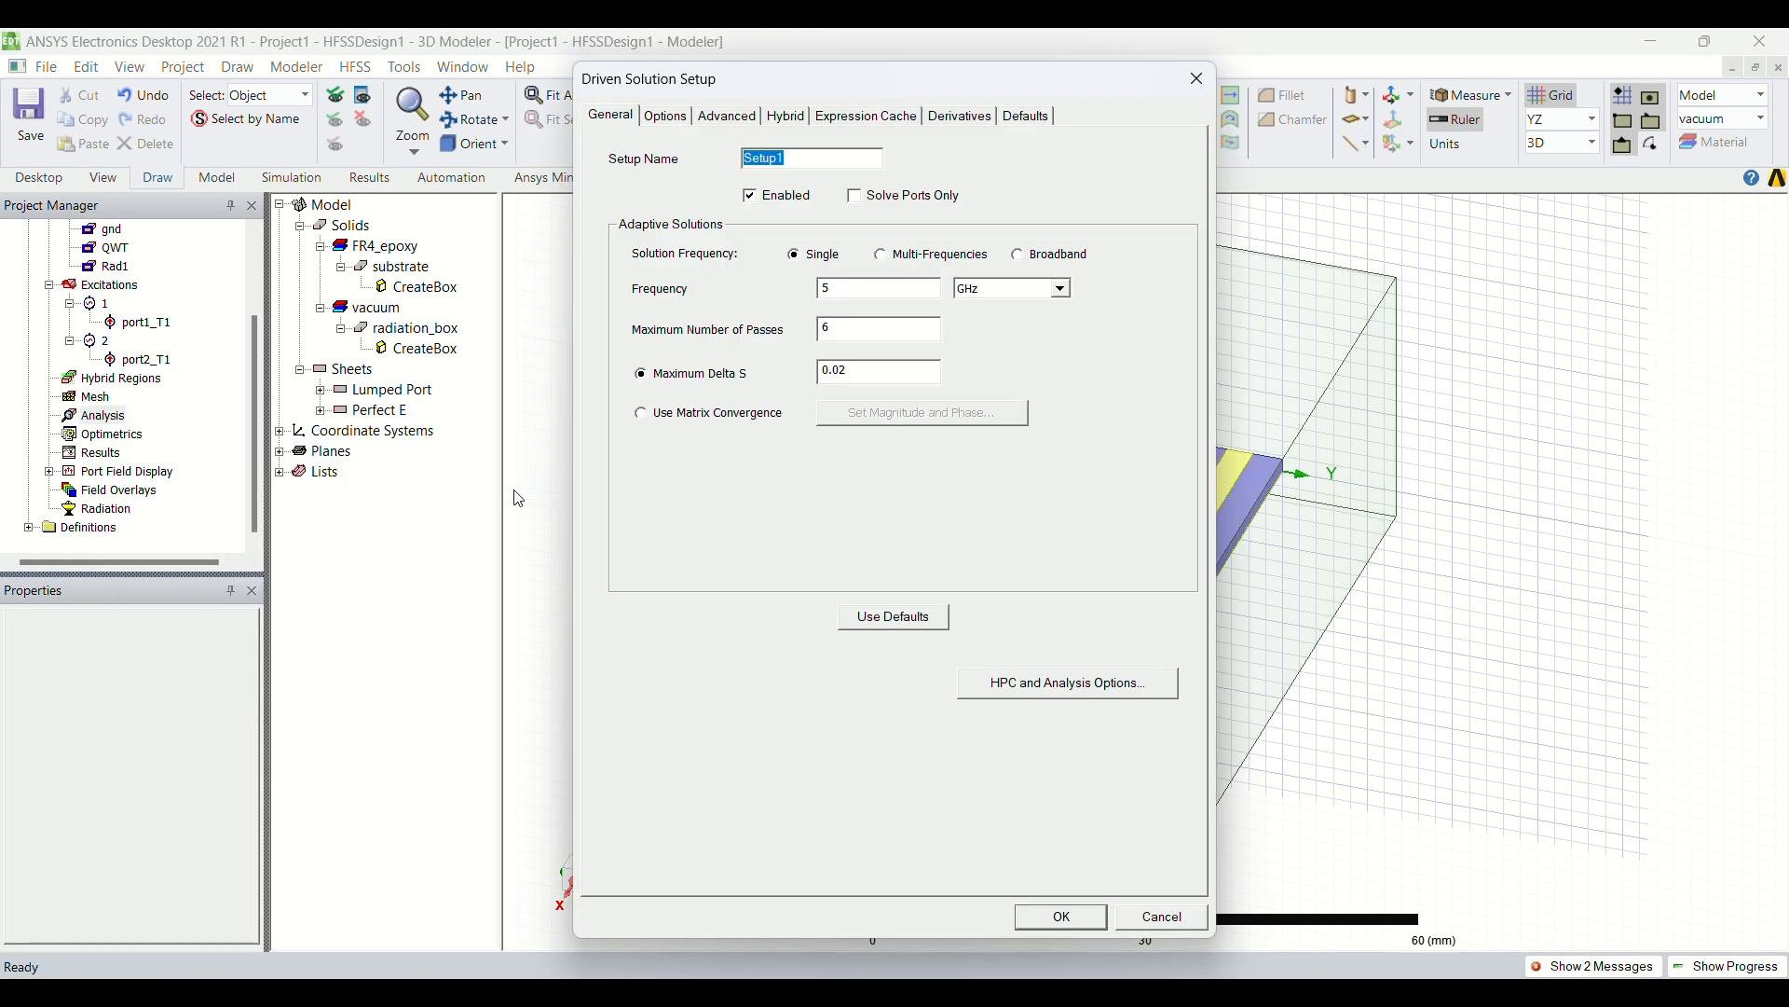
pyautogui.click(839, 288)
pyautogui.press('BackSpace')
pyautogui.press('BackSpace')
pyautogui.write('20')
pyautogui.press('Return')
# - Define the setup's frequency sweep as Fast, linear count from 1 GHz to 3 GHz with 400 points
pyautogui.click(891, 377)
pyautogui.click(885, 428)
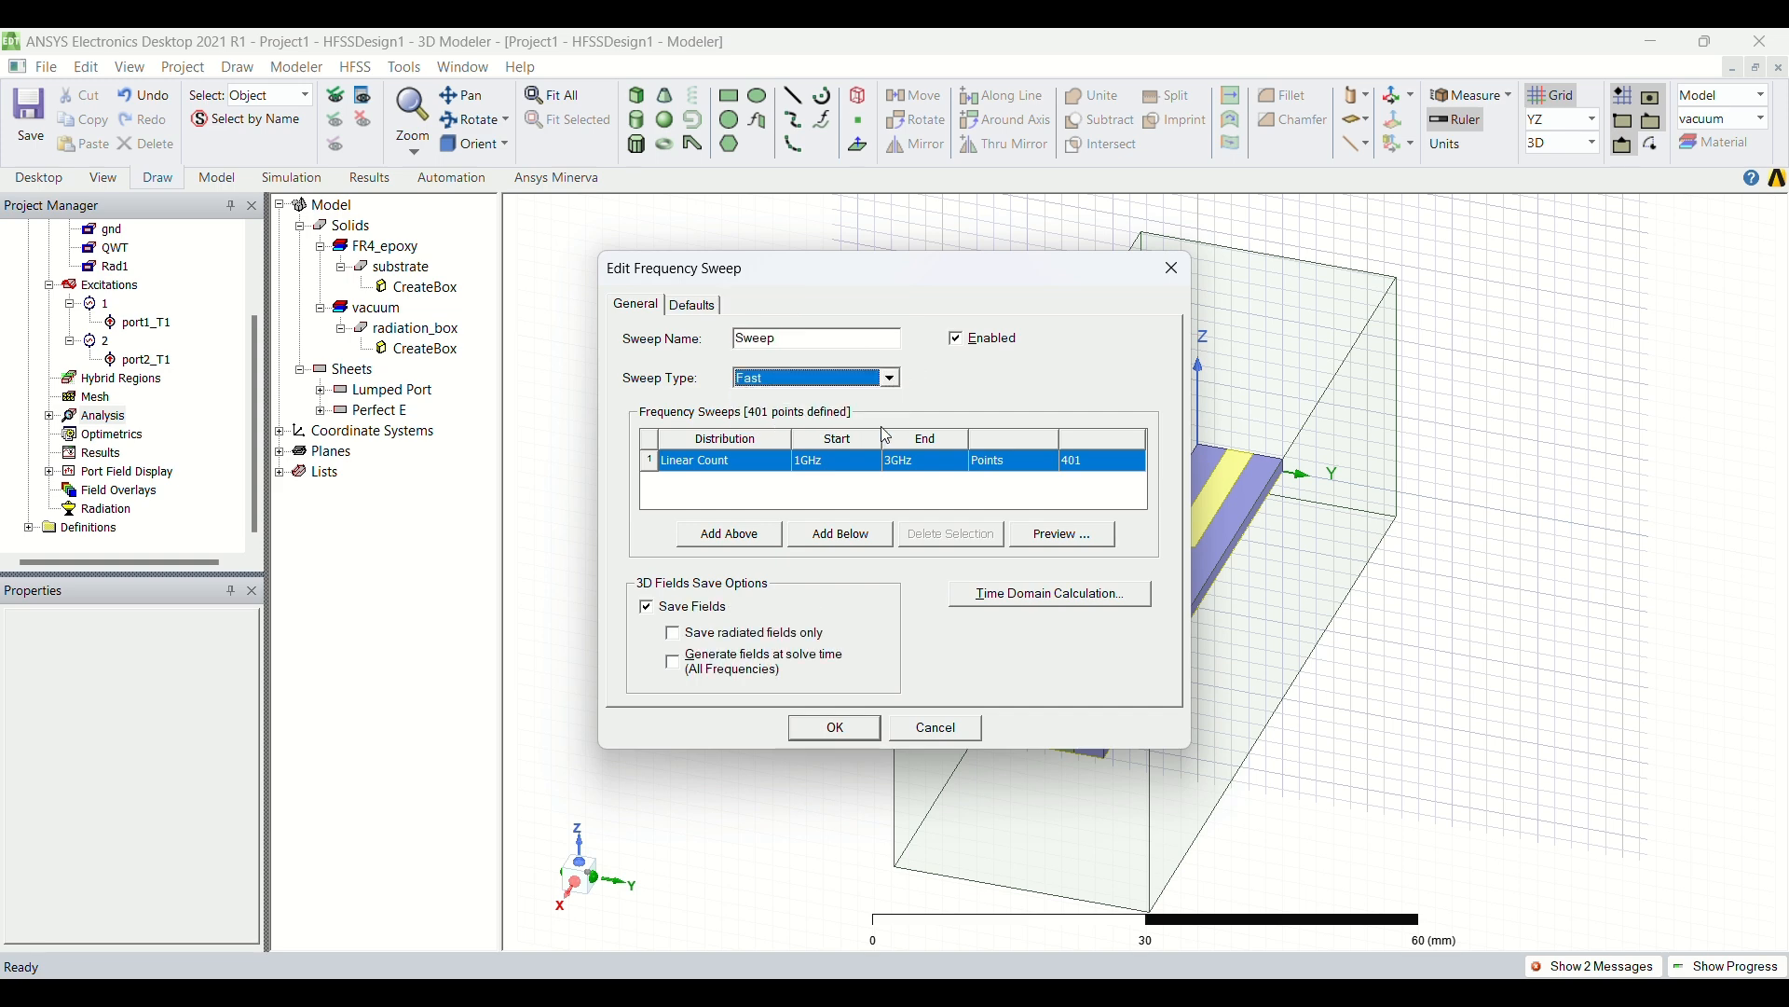
pyautogui.click(1127, 467)
pyautogui.press('BackSpace')
pyautogui.write('400')
pyautogui.click(1129, 470)
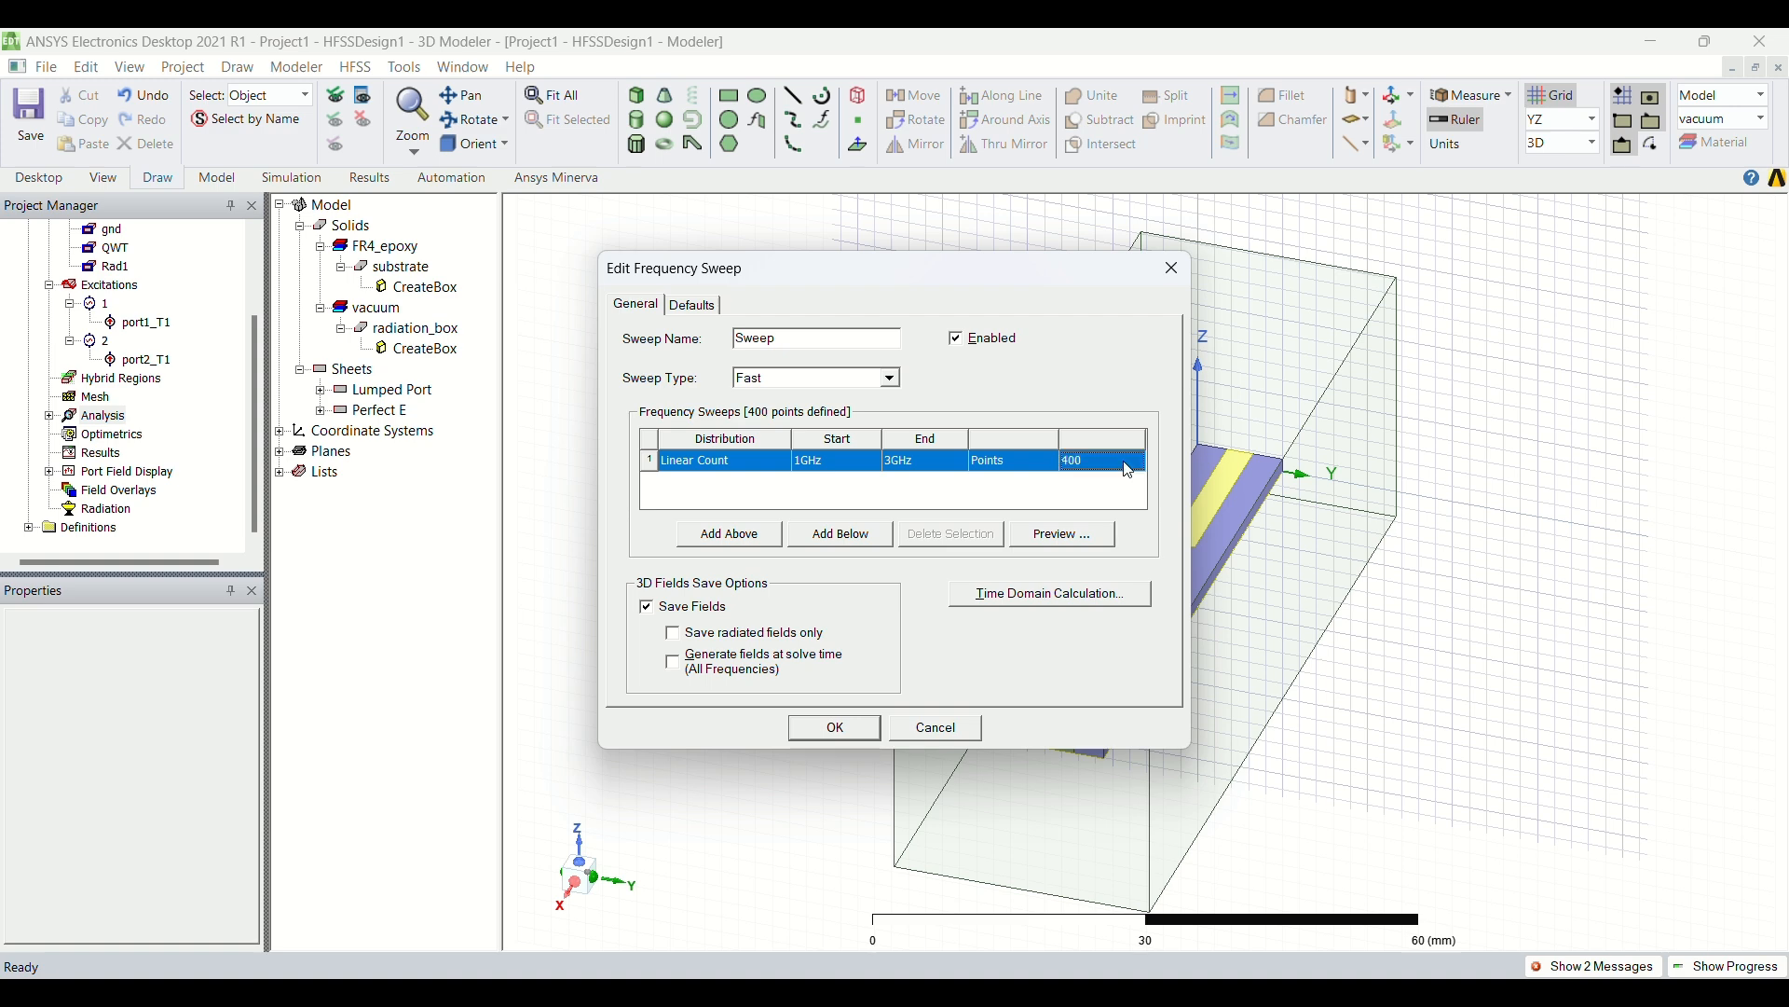
pyautogui.click(855, 728)
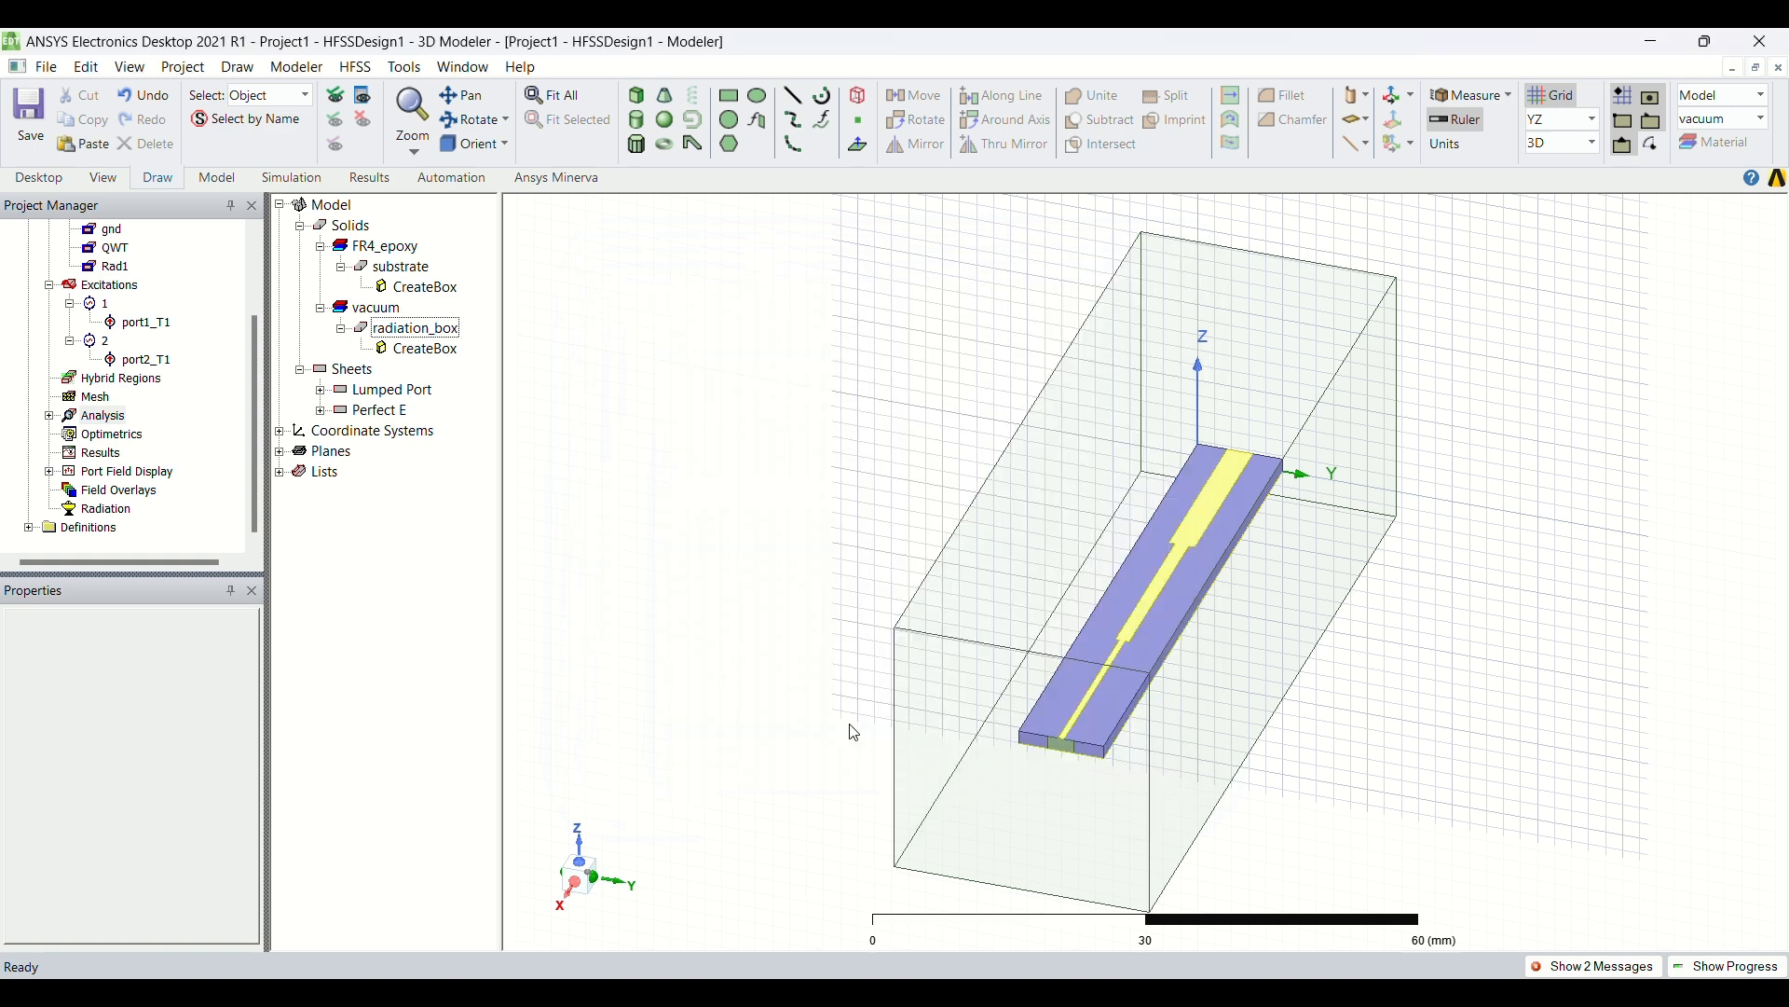
# - Save the project as QWT1 in the Ansoft folder
pyautogui.click(44, 131)
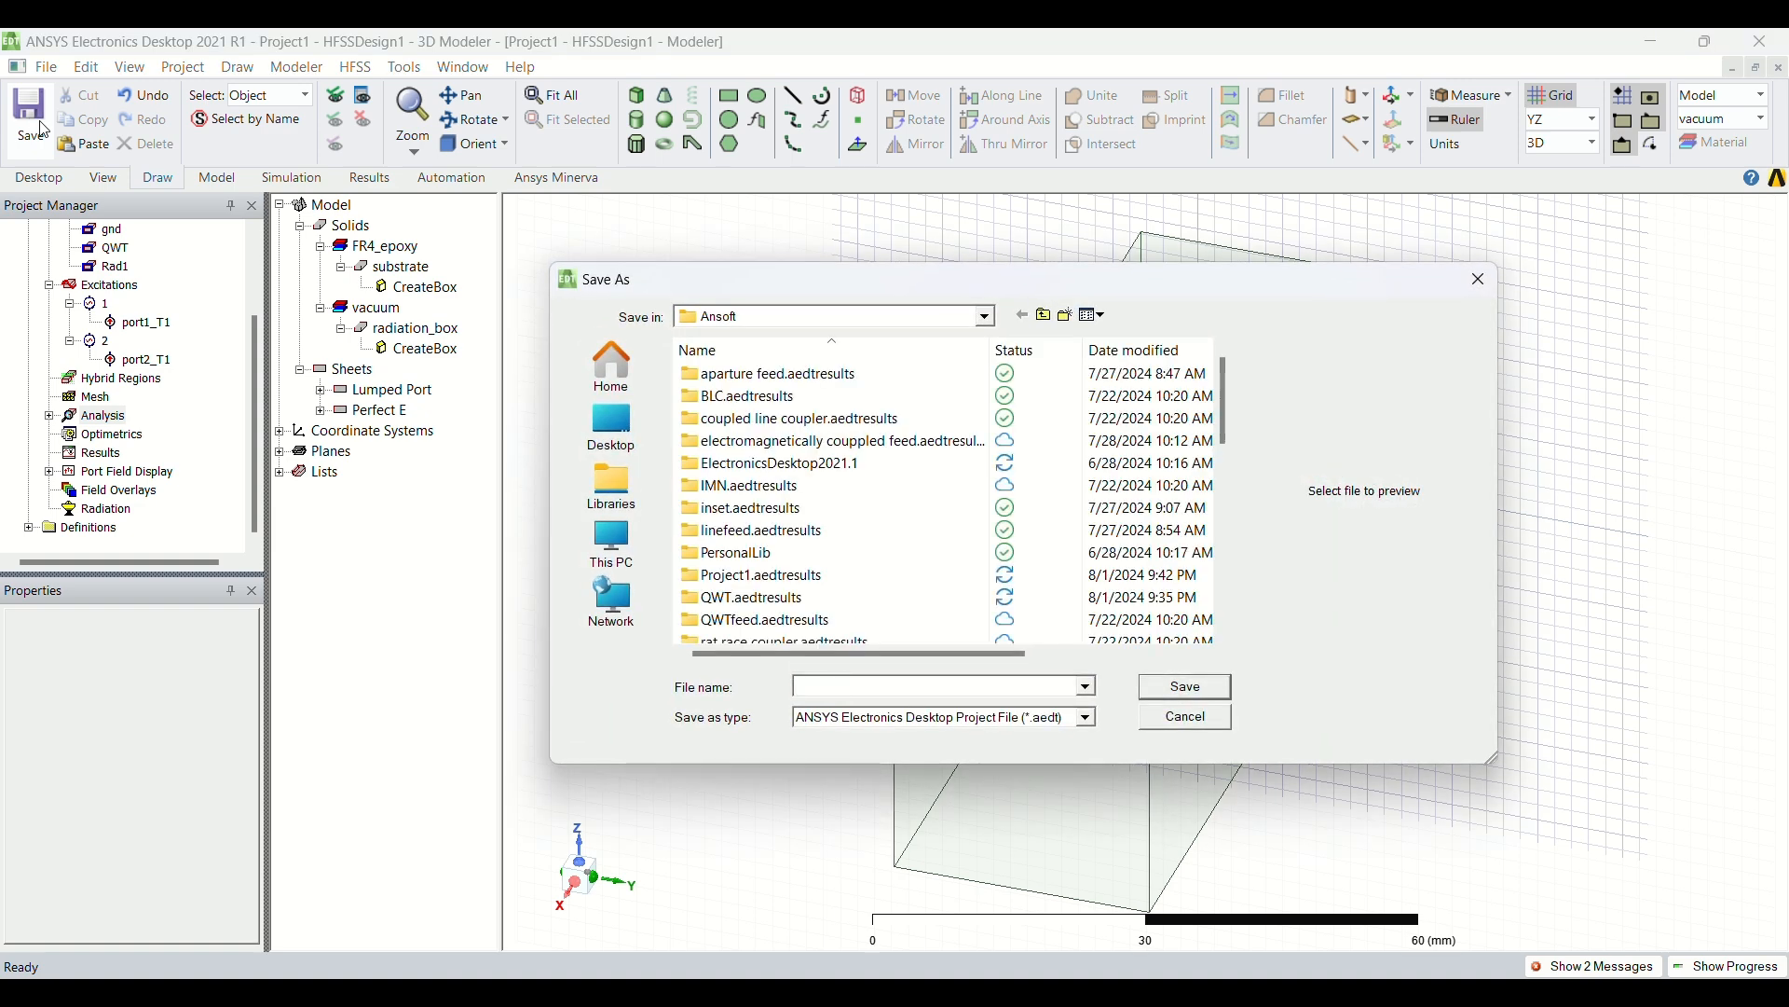
pyautogui.write('QWT')
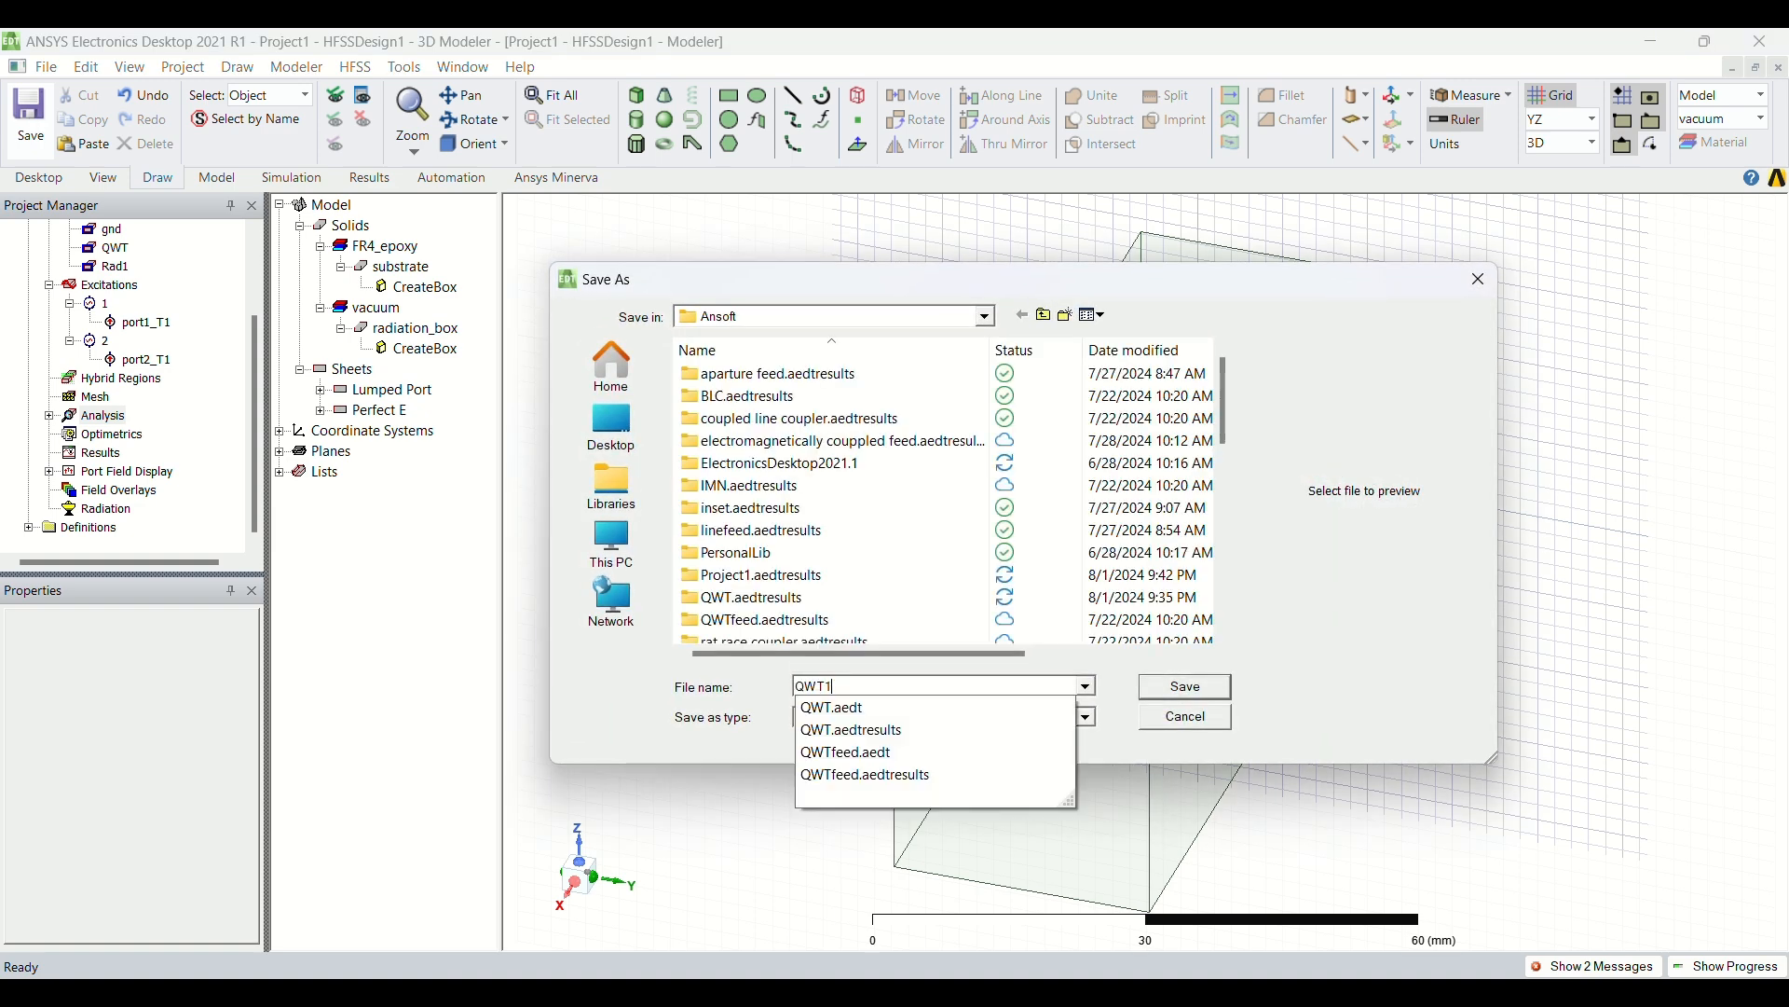
pyautogui.write('1')
pyautogui.press('Return')
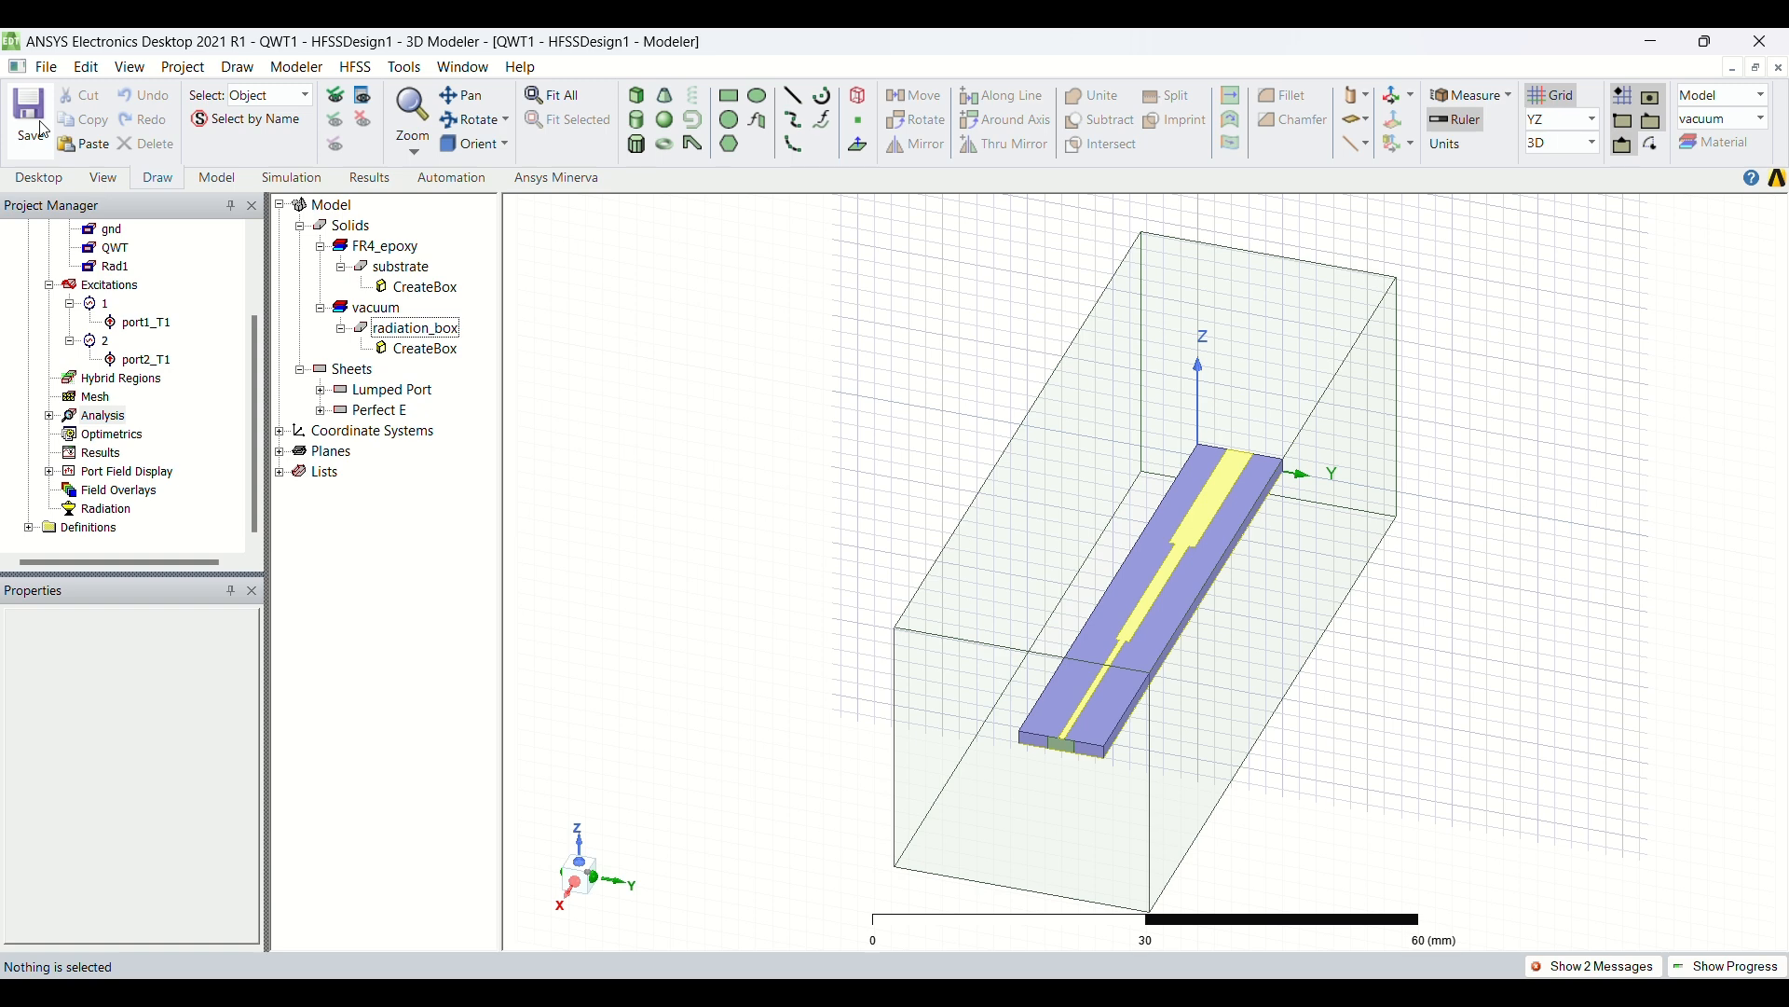
# - Run a validation check on HFSSDesign1 and close its report
pyautogui.click(356, 67)
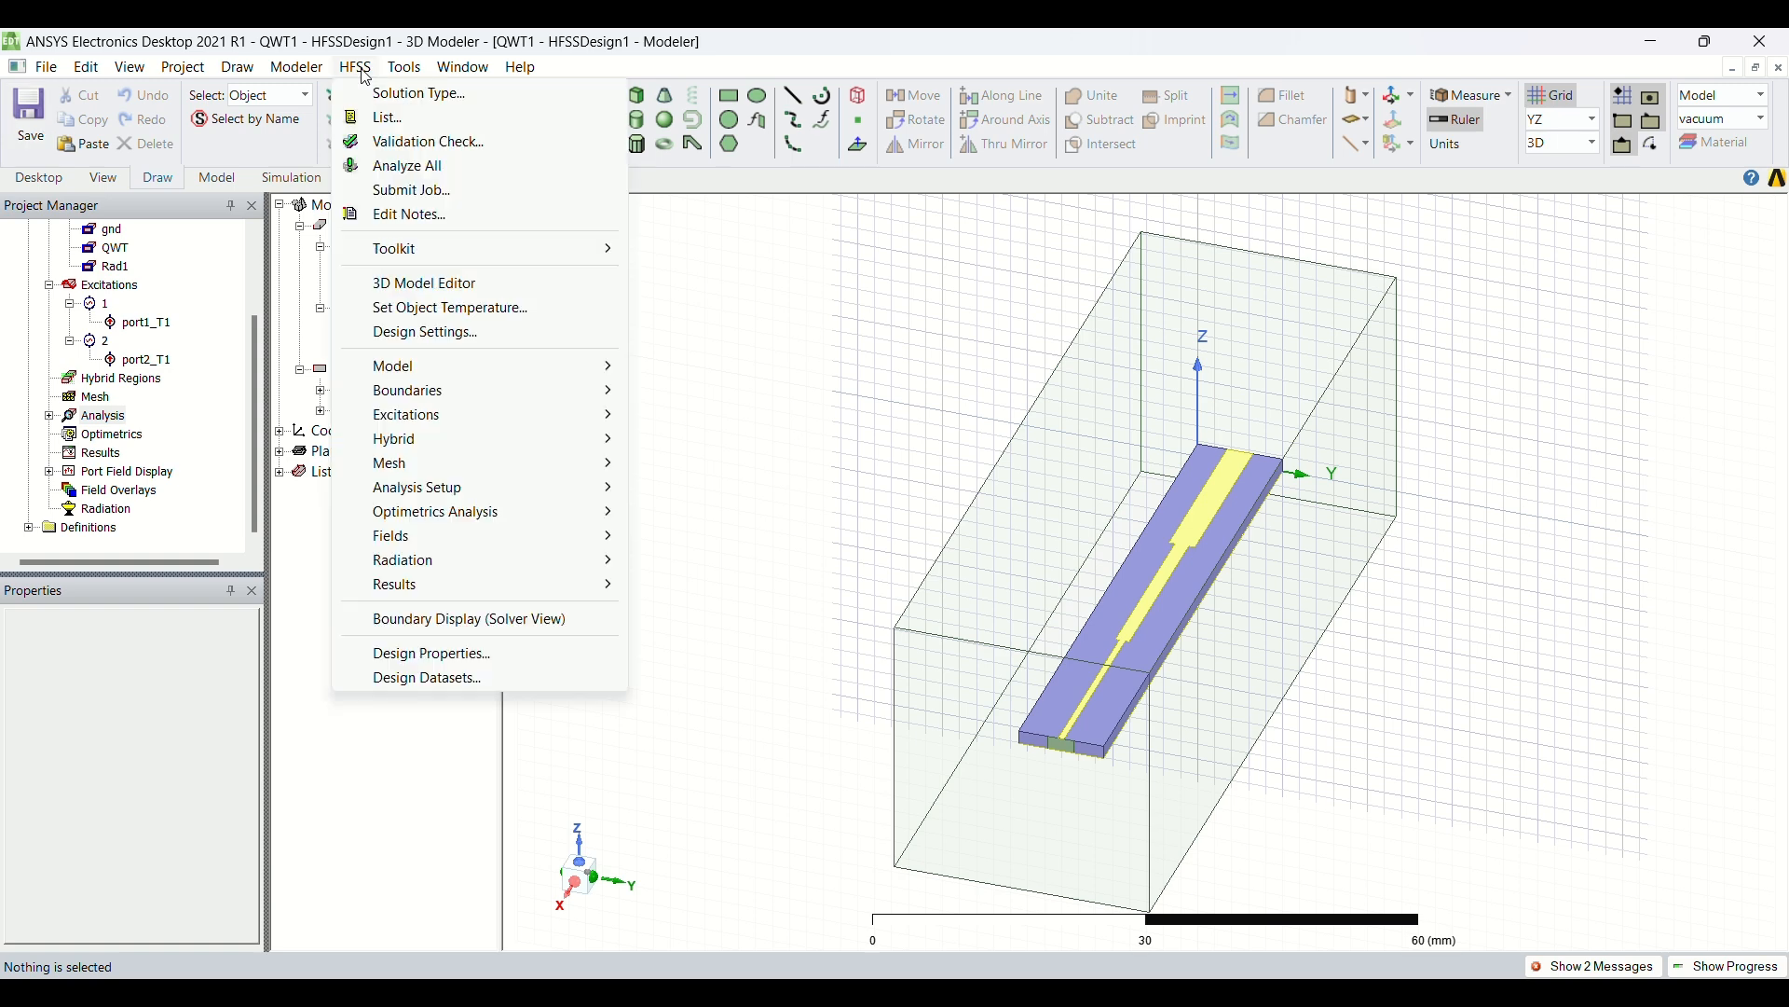
pyautogui.click(402, 149)
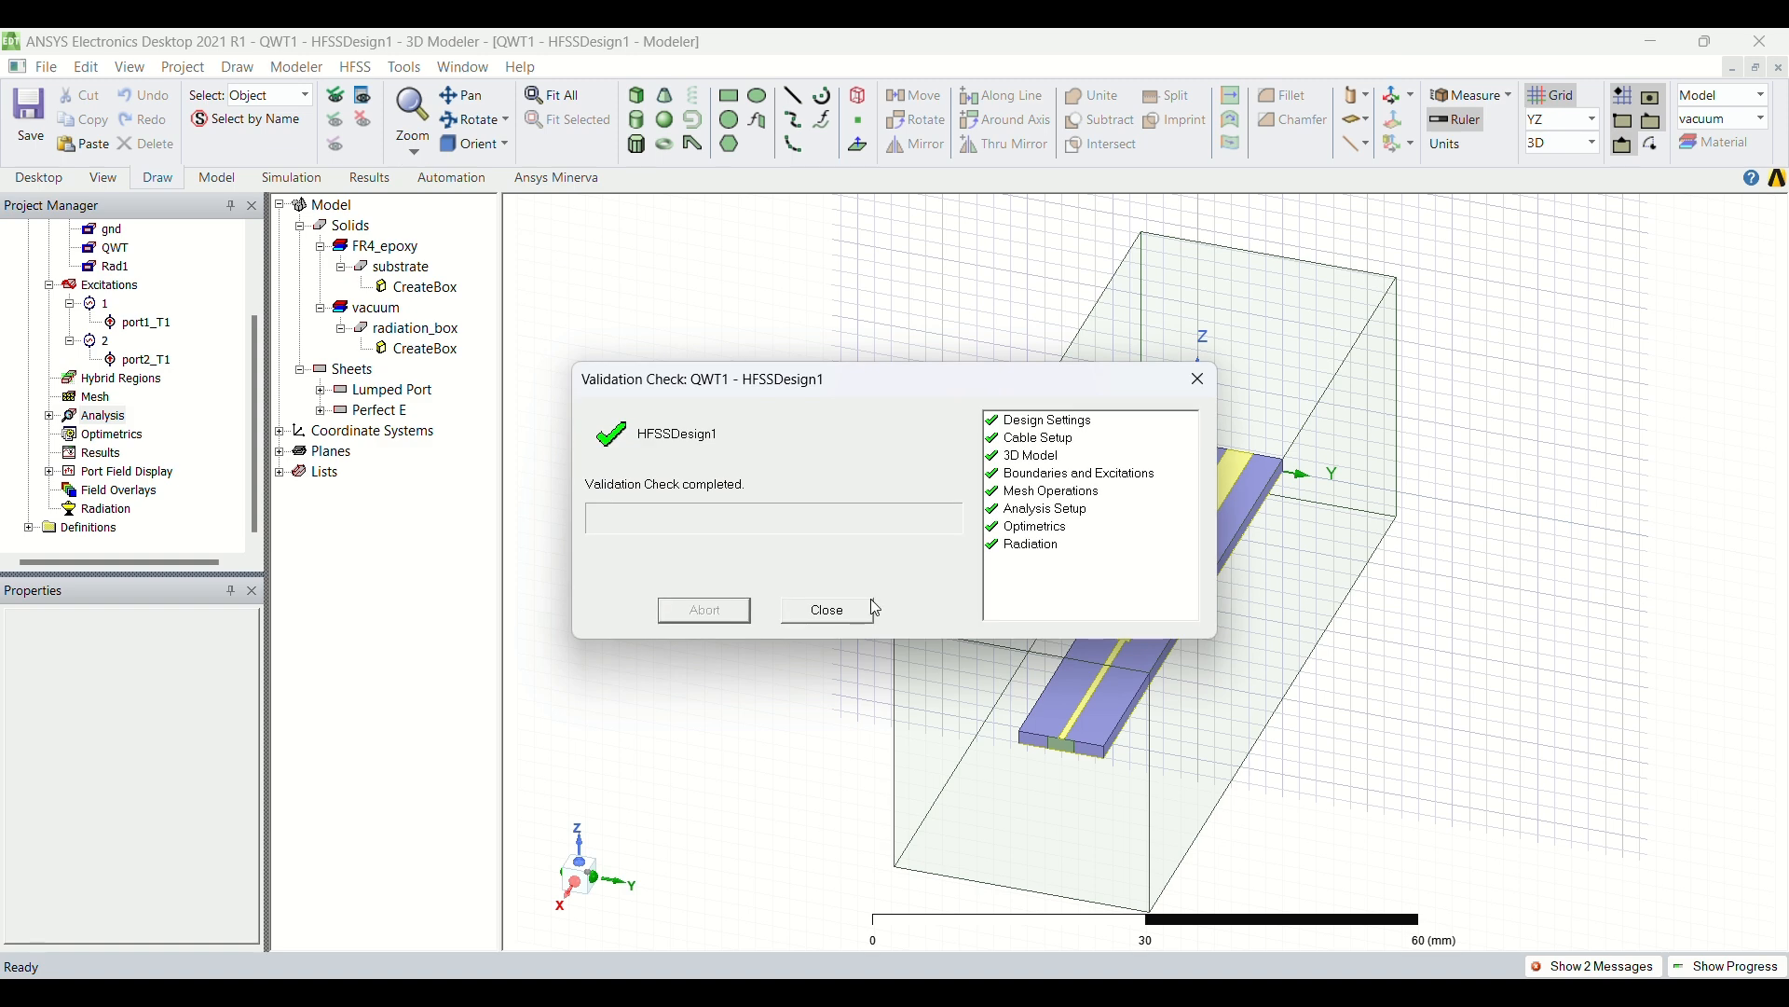
pyautogui.click(844, 611)
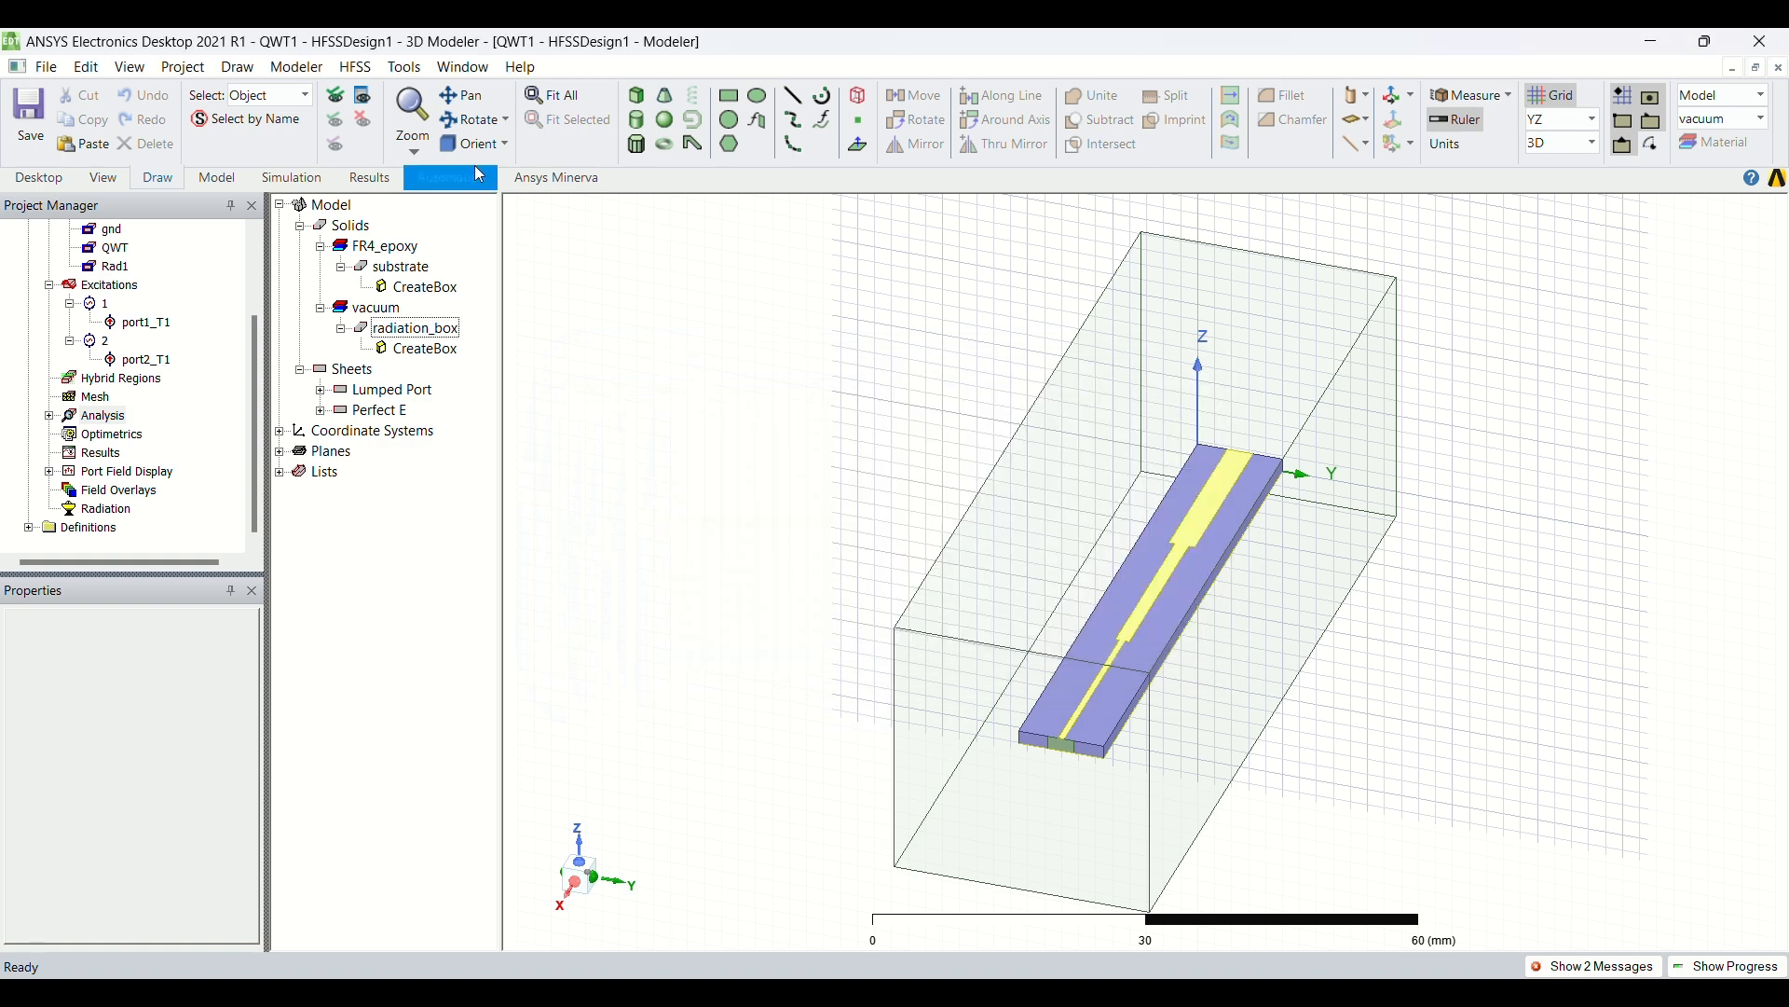
# - Analyze all setups of the design and display the simulation progress
pyautogui.click(356, 67)
pyautogui.click(408, 168)
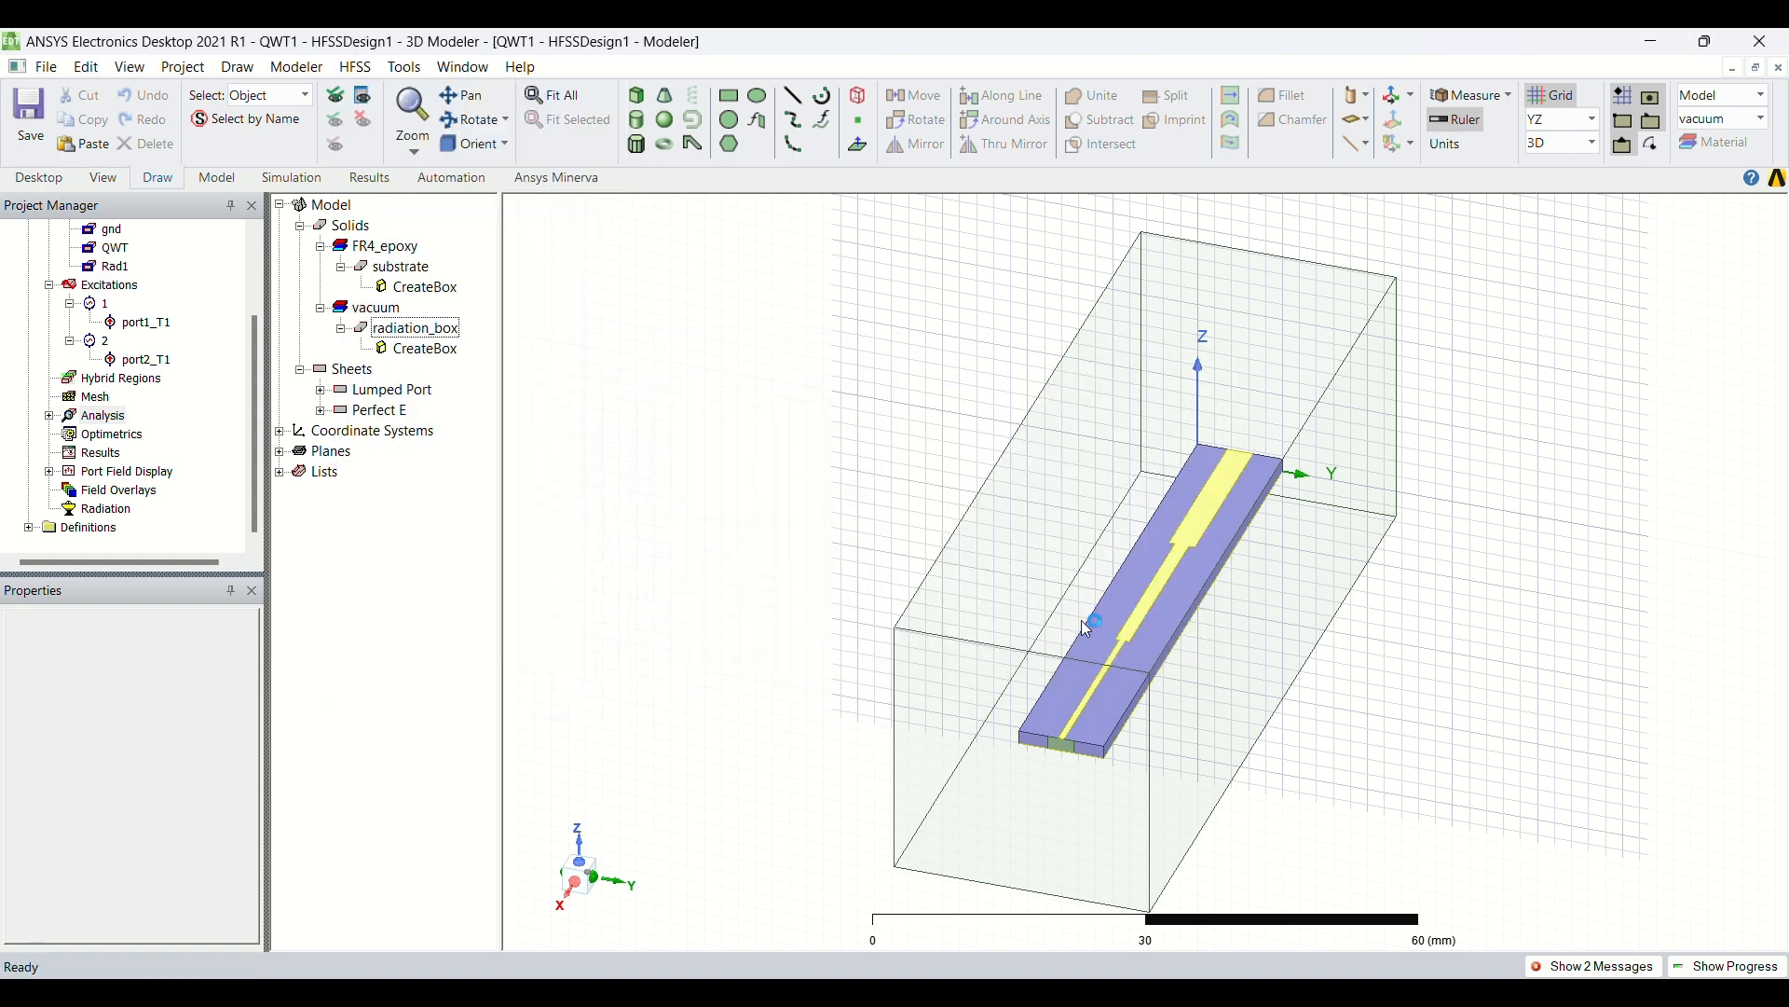
pyautogui.click(1603, 966)
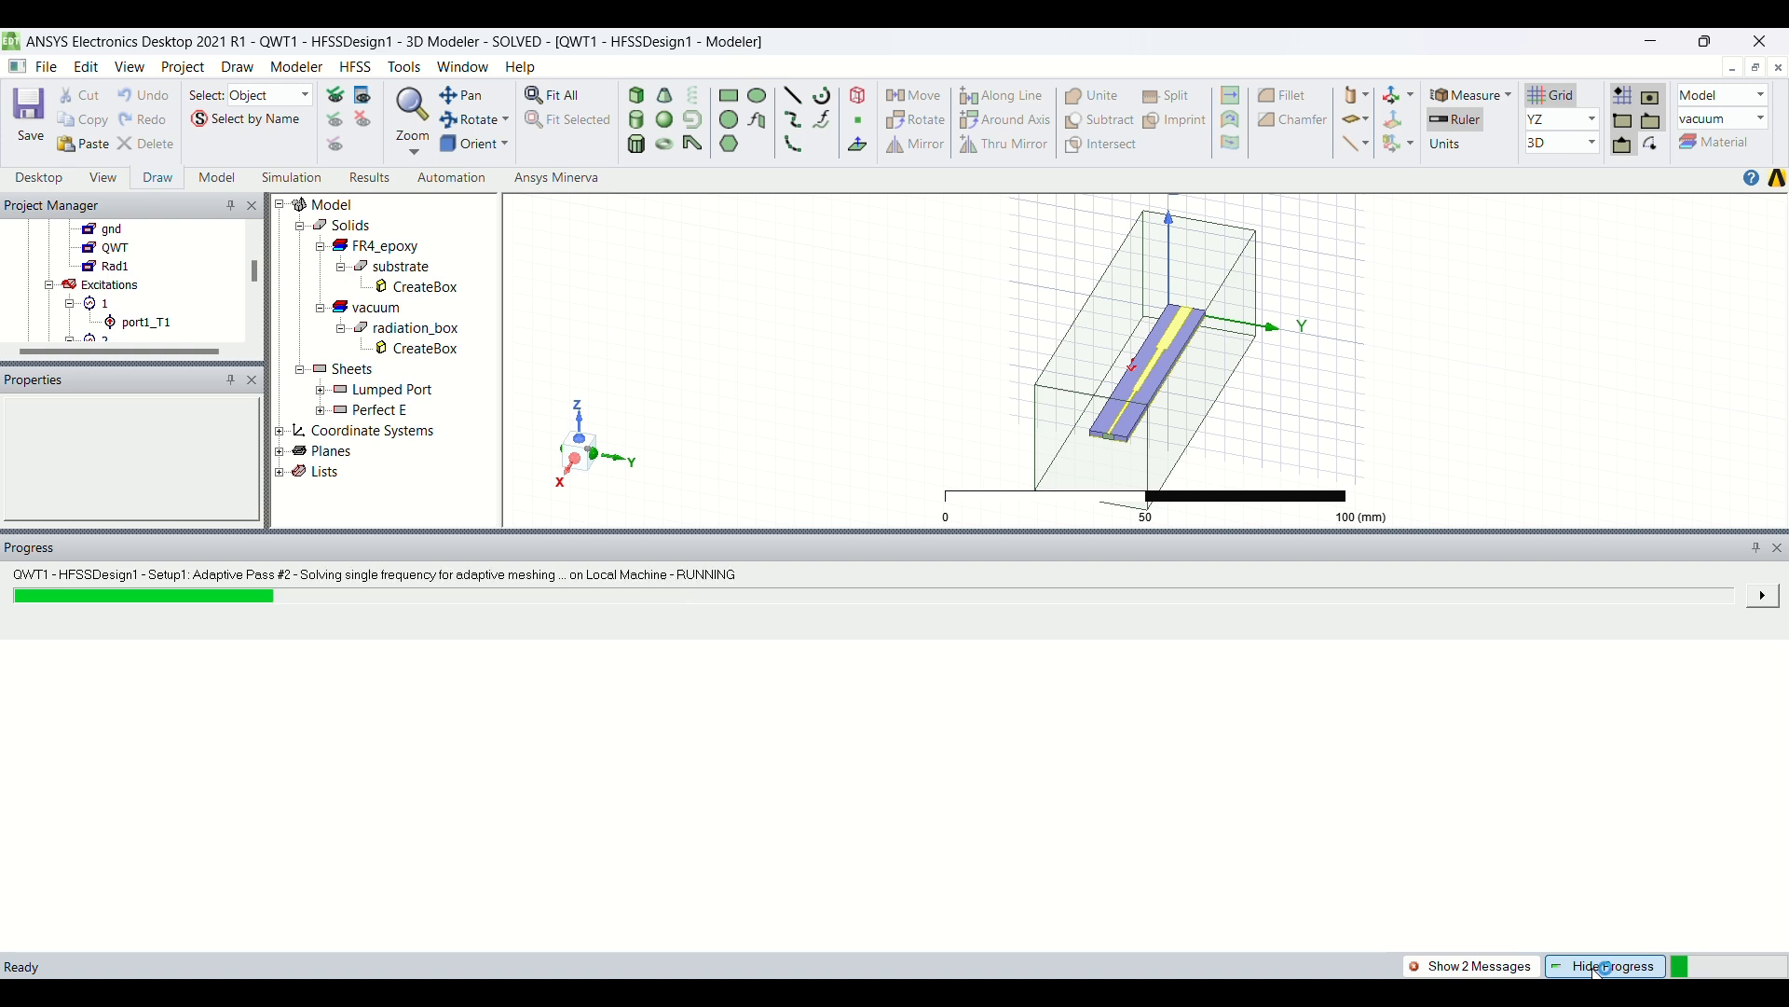
# - Change the drawing plane to XY and hide the simulation progress display
pyautogui.click(1596, 120)
pyautogui.click(1547, 145)
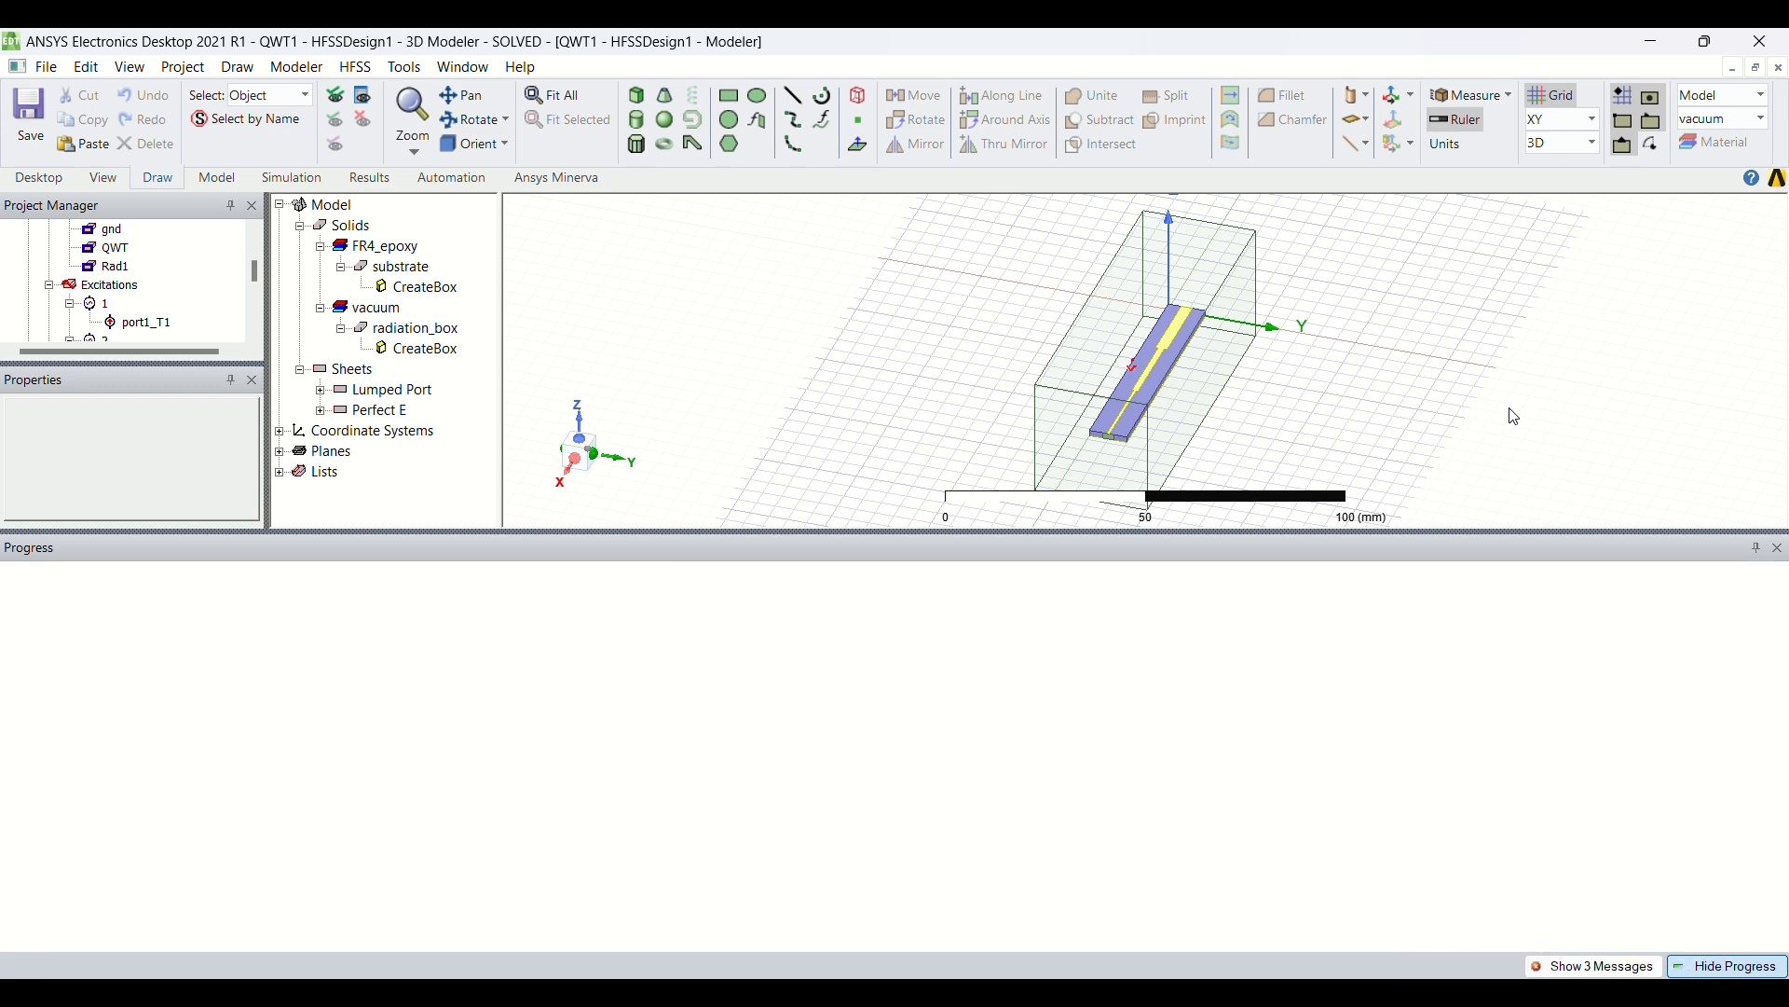
pyautogui.click(1706, 969)
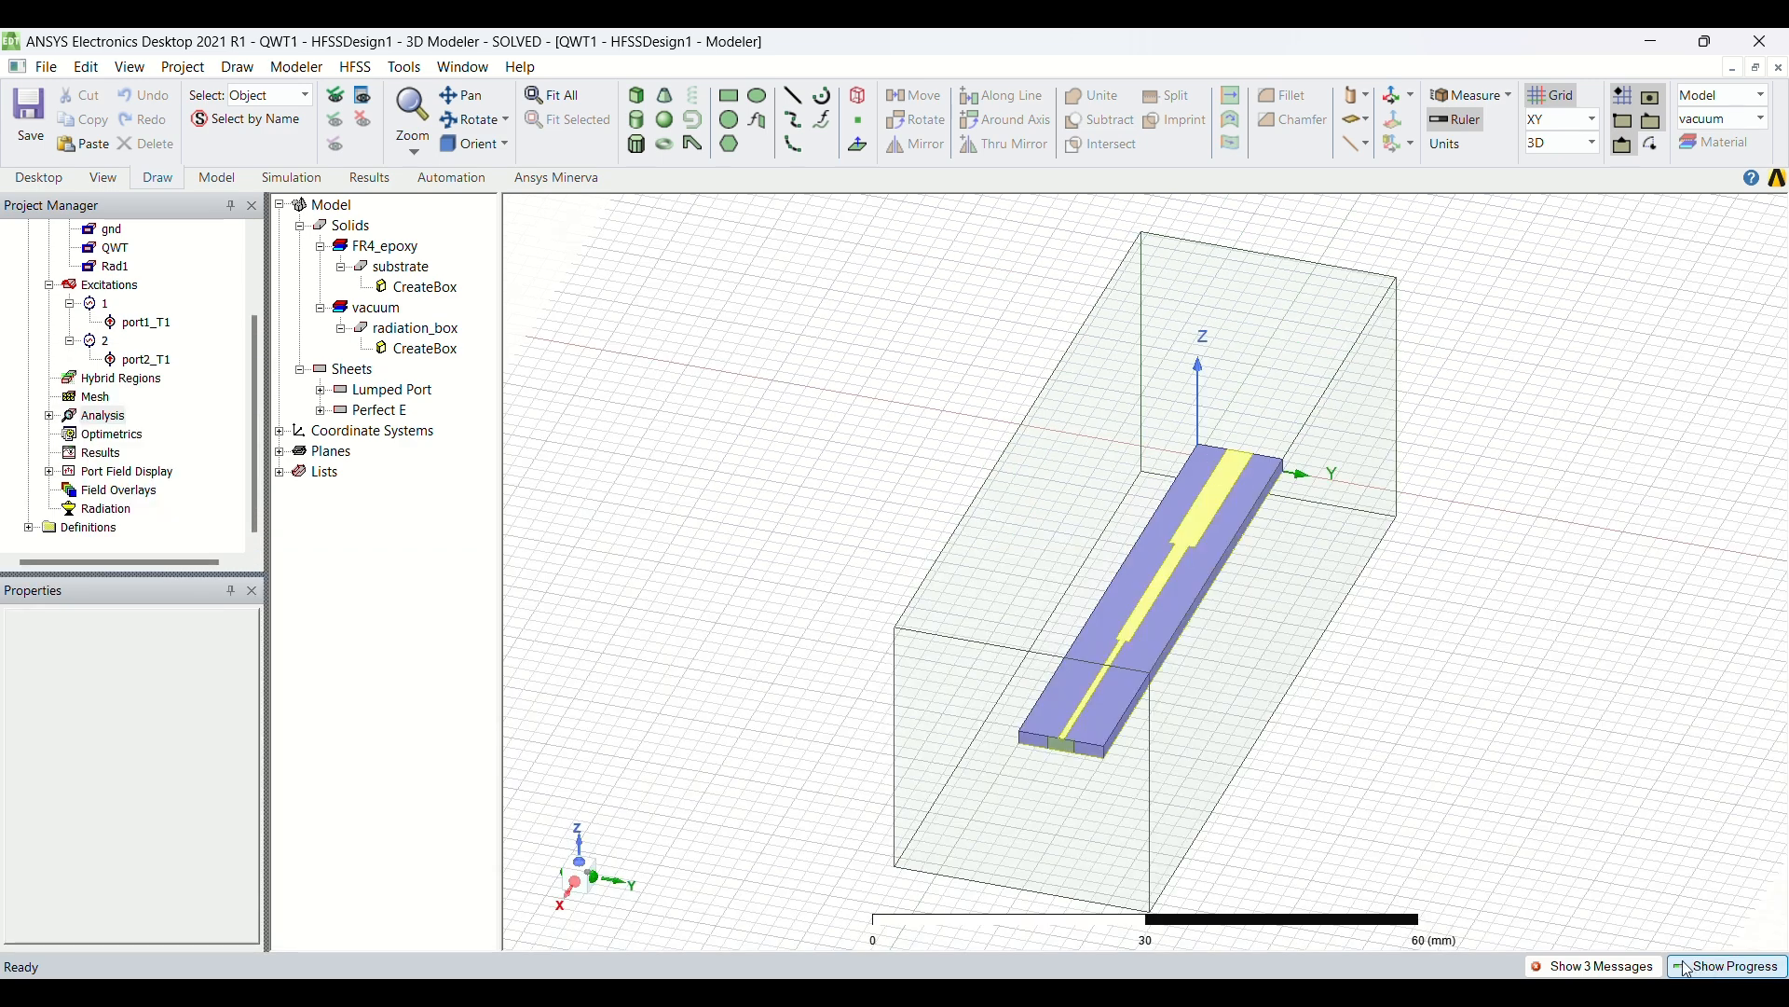
# - Create a terminal S-parameter plot over frequency in dB for St(port1_T1,port1_T1) and St(port2_T1,port1_T1)
pyautogui.click(101, 454)
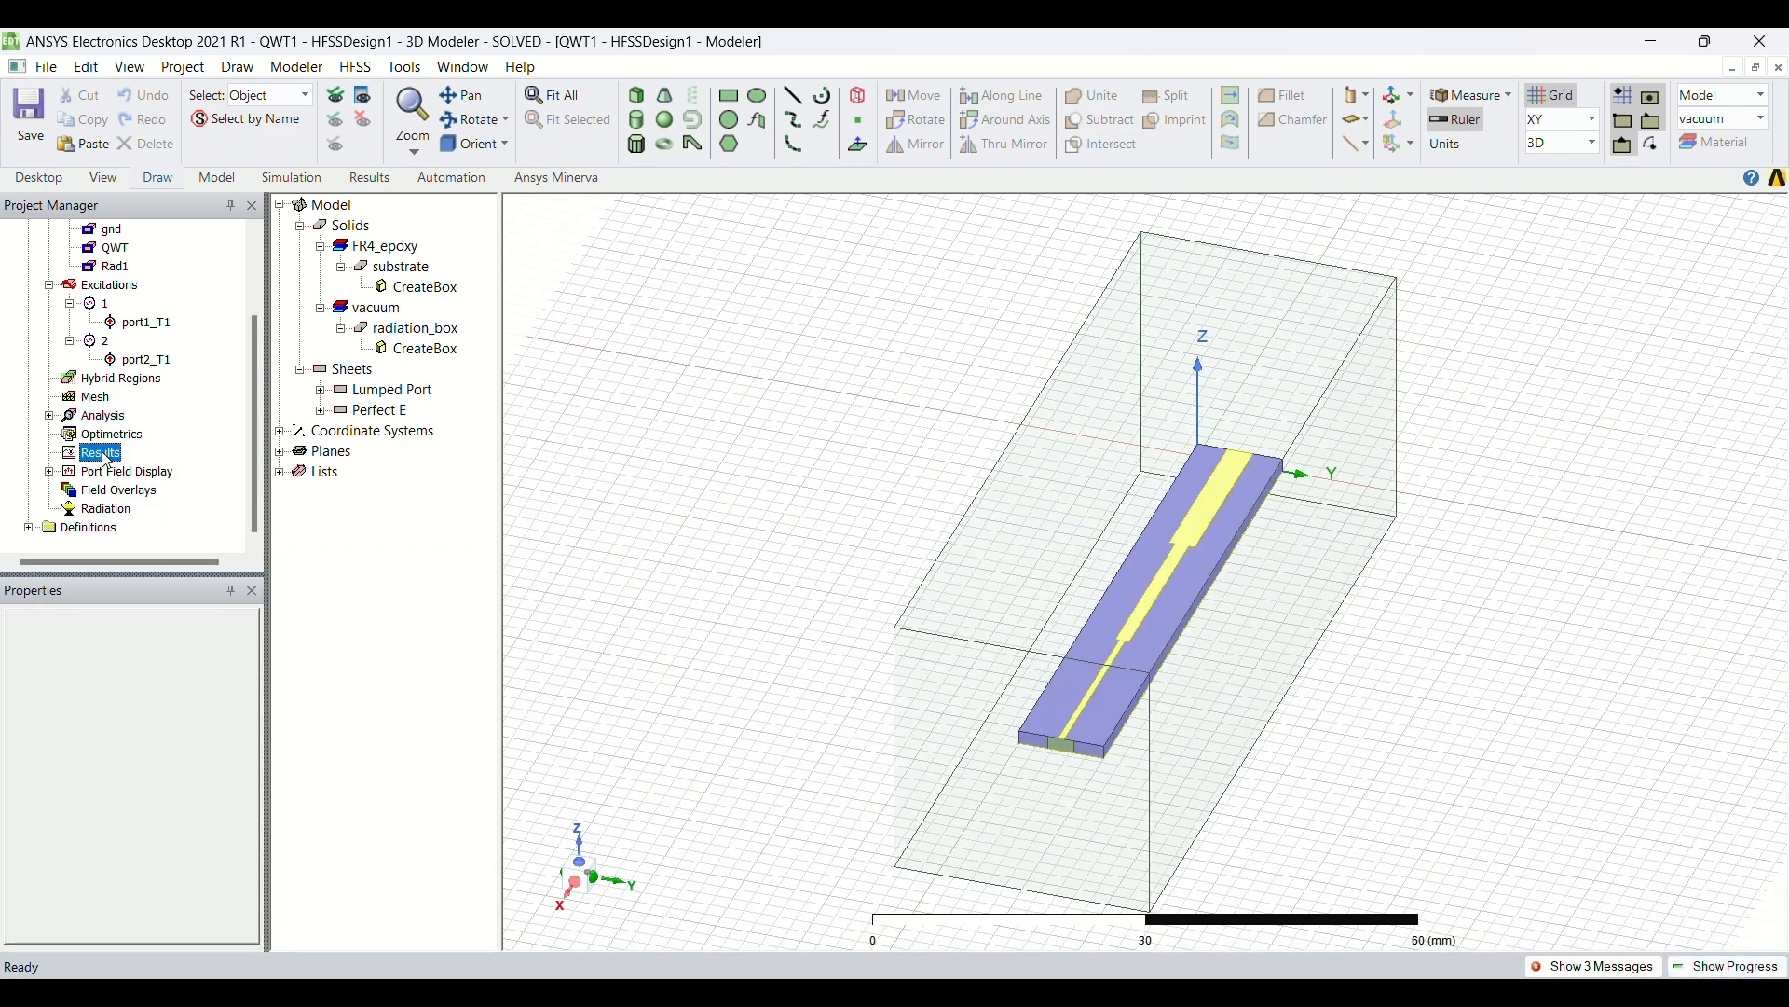
pyautogui.rightClick(105, 457)
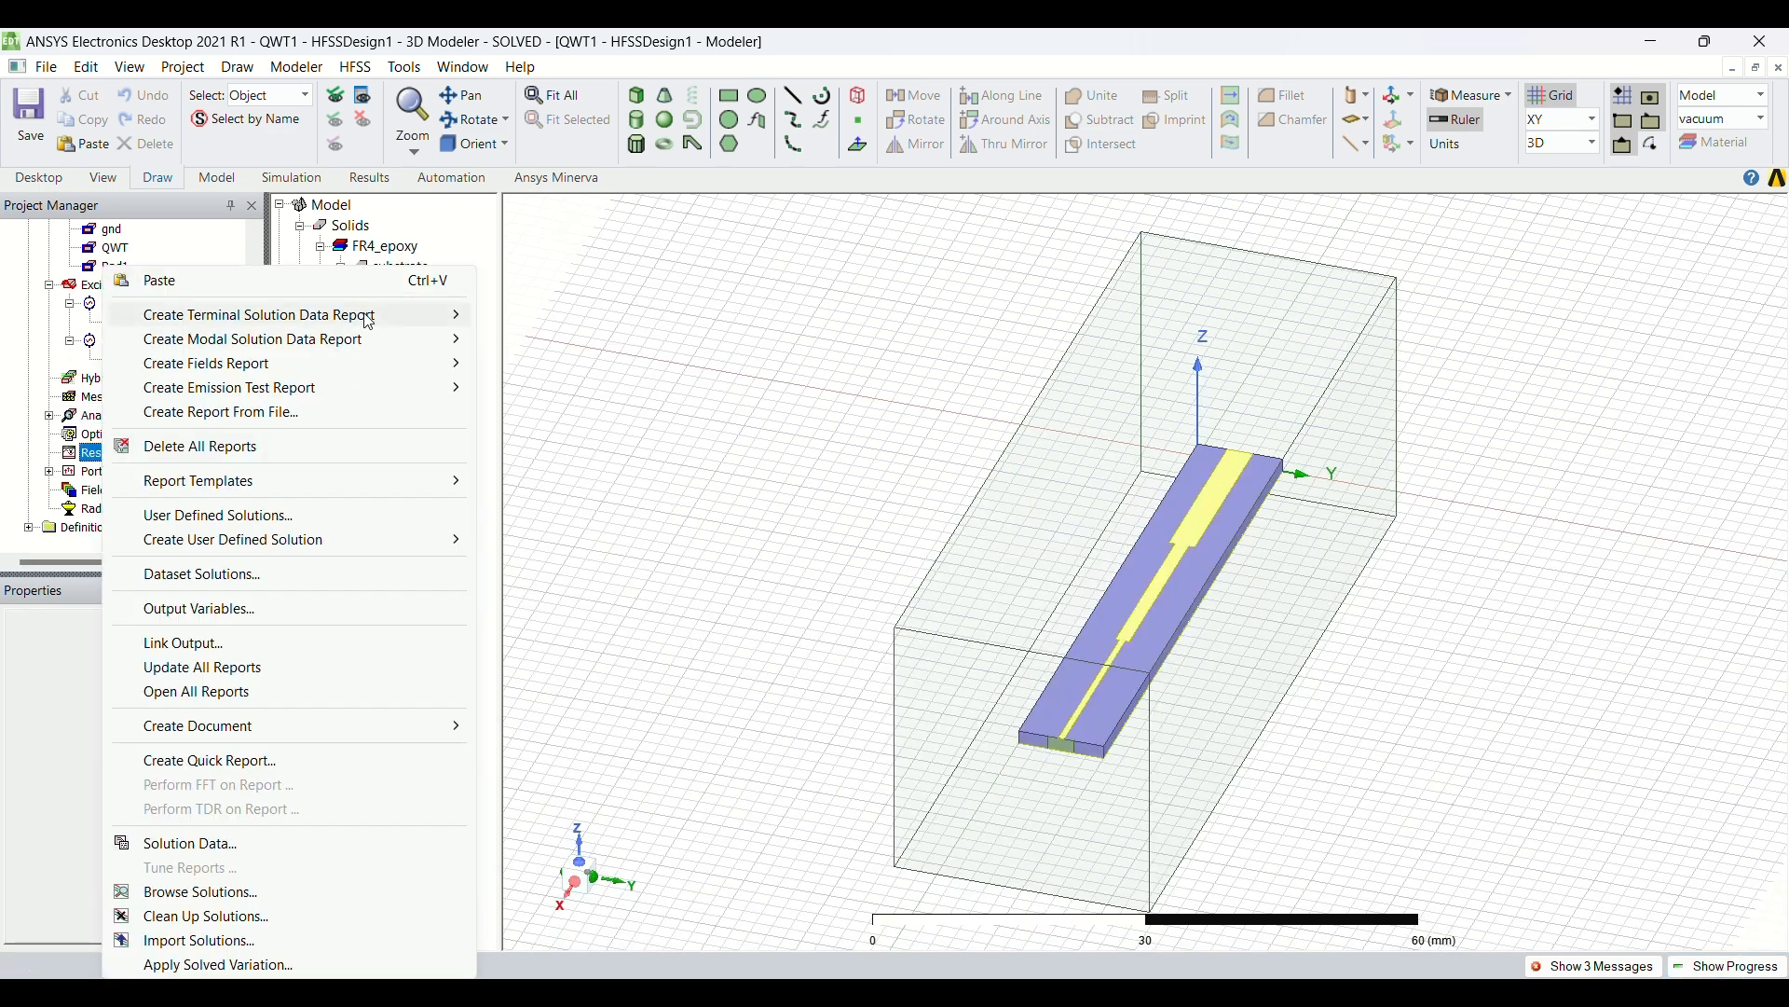
pyautogui.moveTo(372, 316)
pyautogui.click(503, 324)
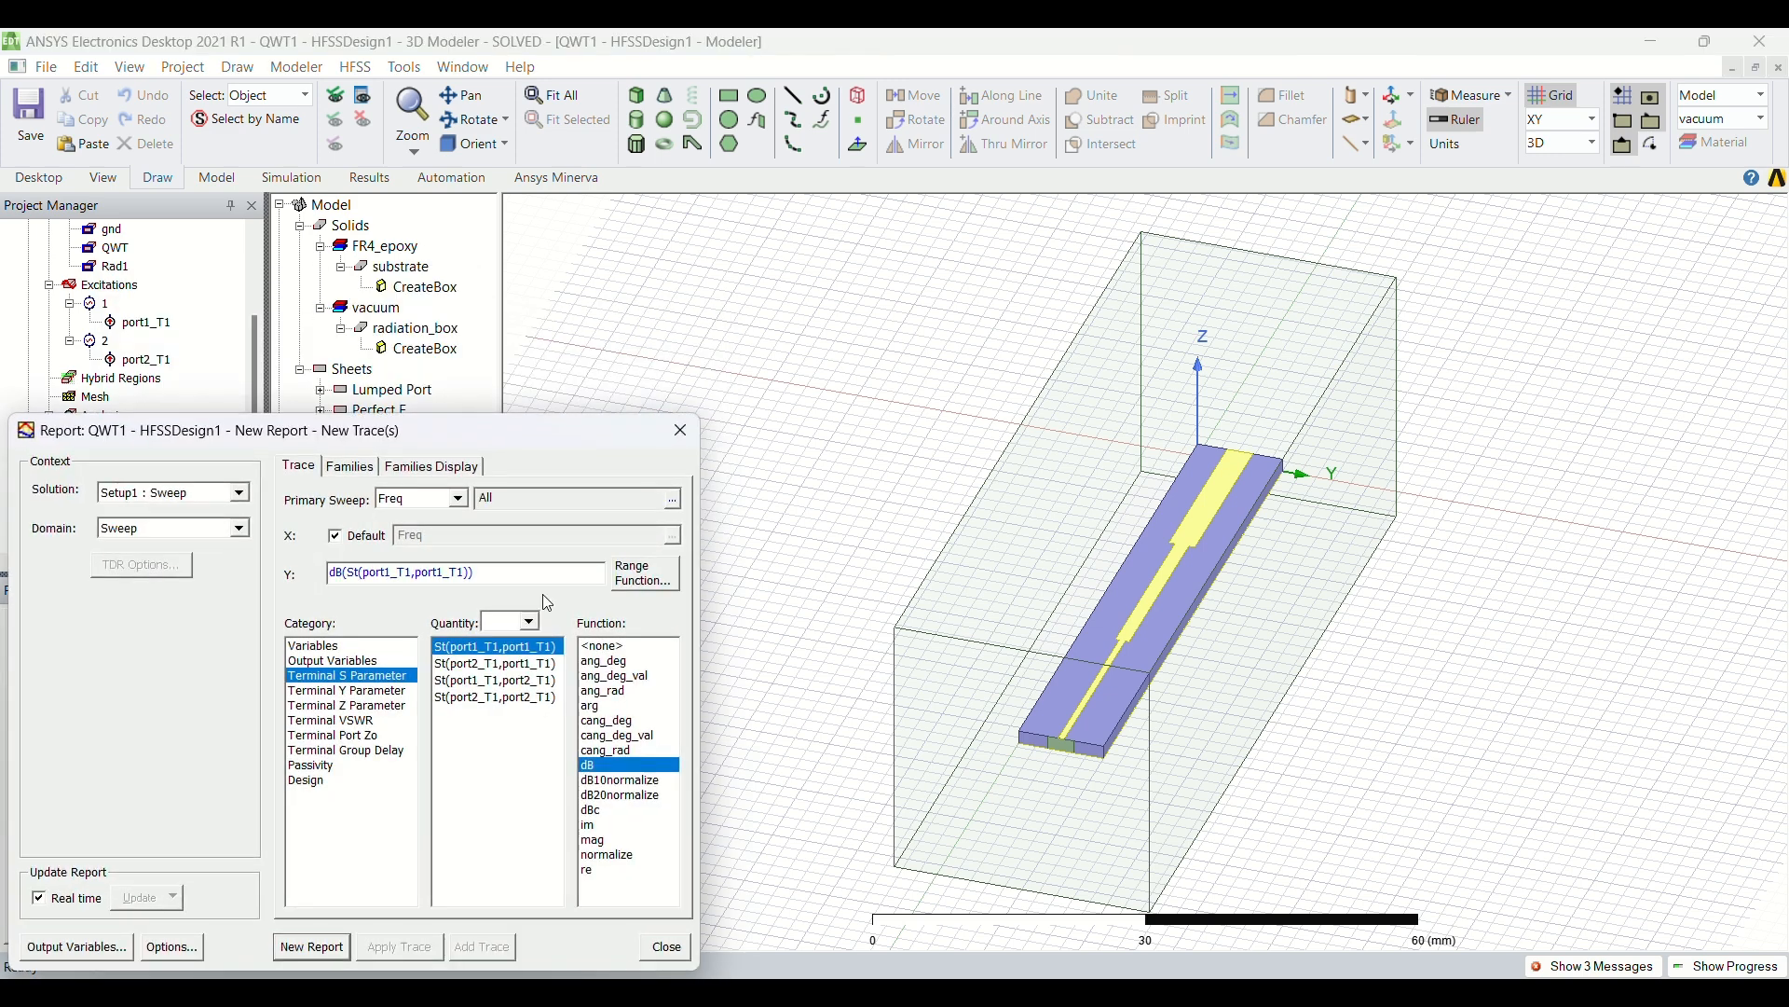
pyautogui.keyDown('ctrl'); pyautogui.click(528, 666); pyautogui.keyUp('ctrl')
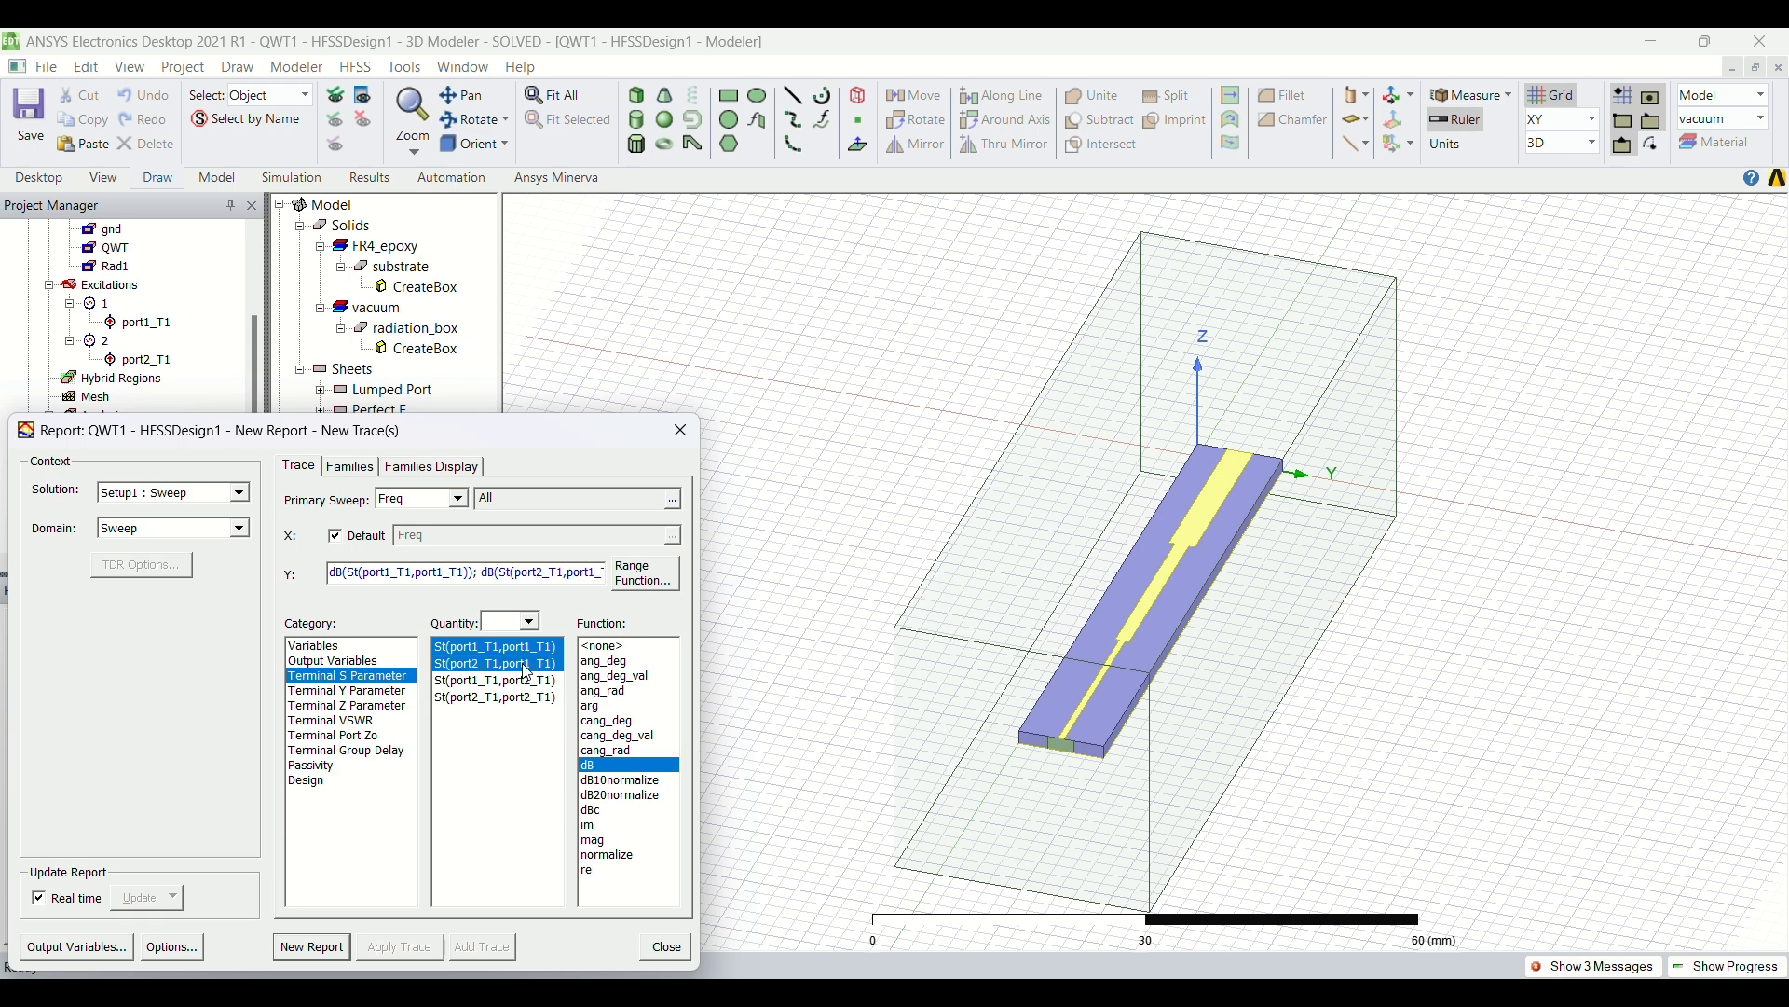
pyautogui.click(336, 947)
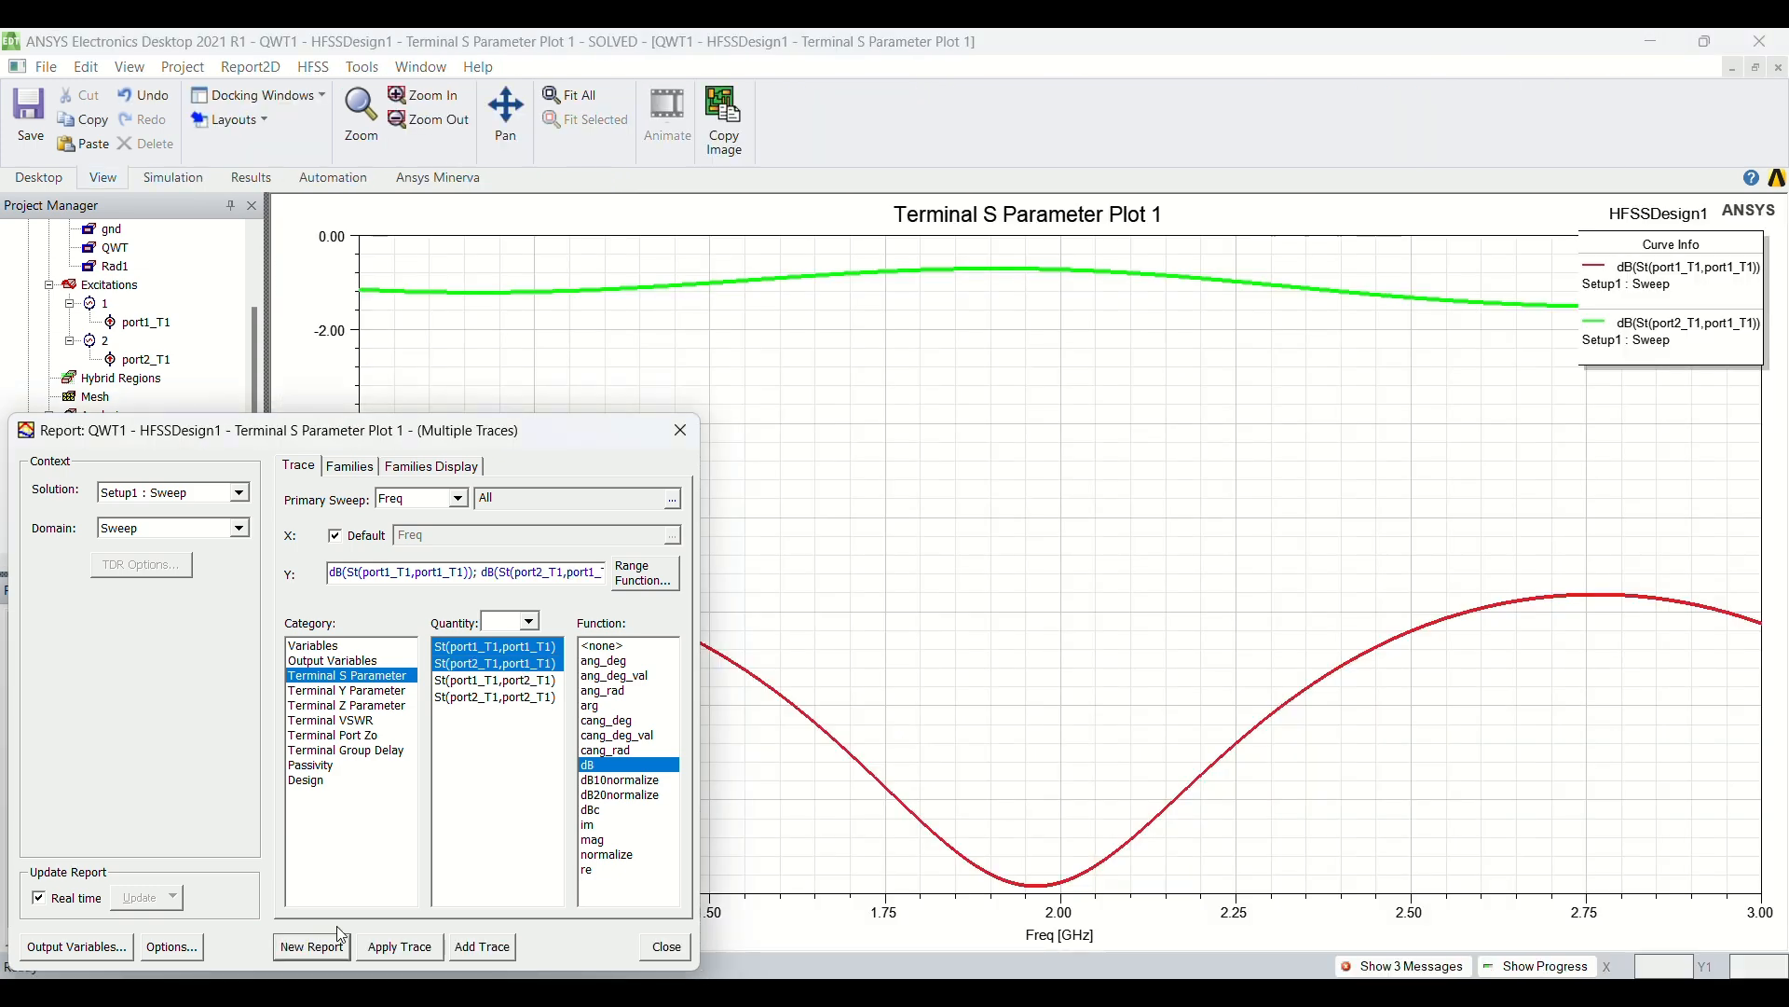
pyautogui.click(673, 955)
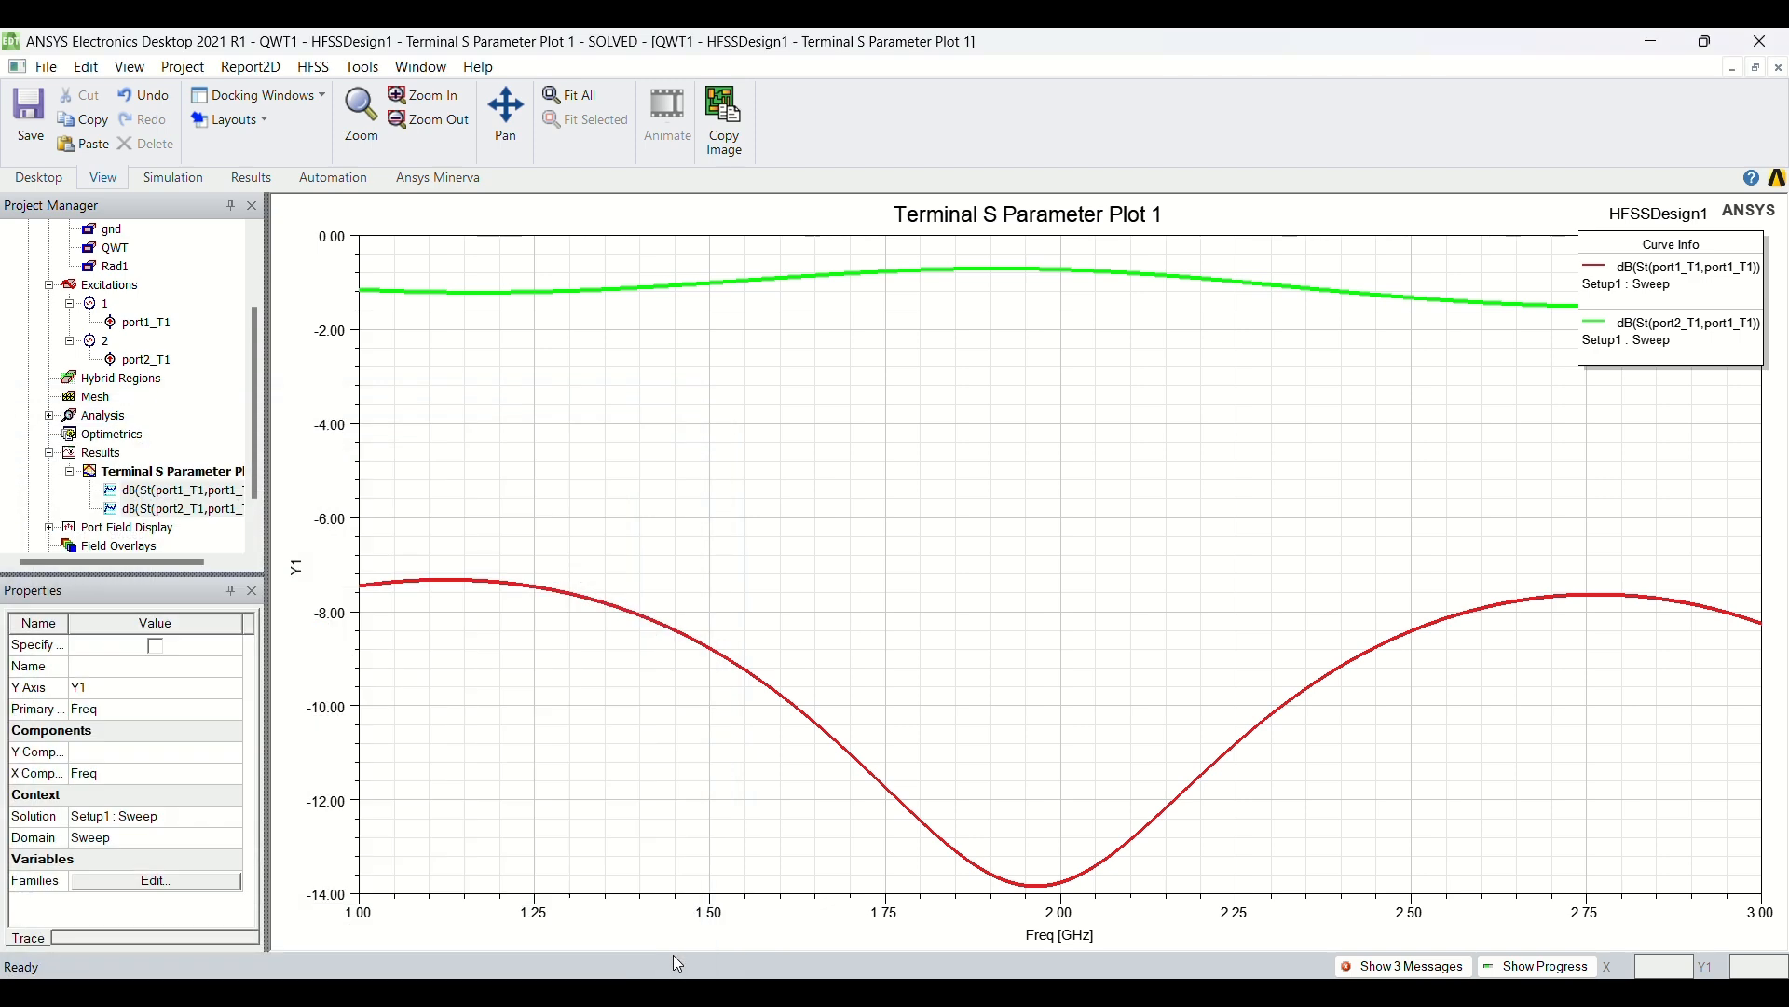